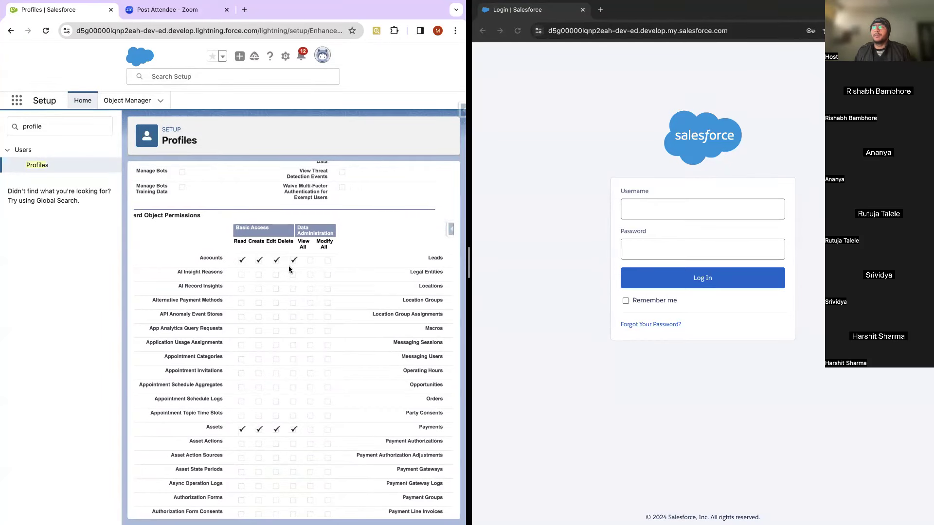
scroll(249, 332, "right", 1)
scroll(249, 332, "right", 4)
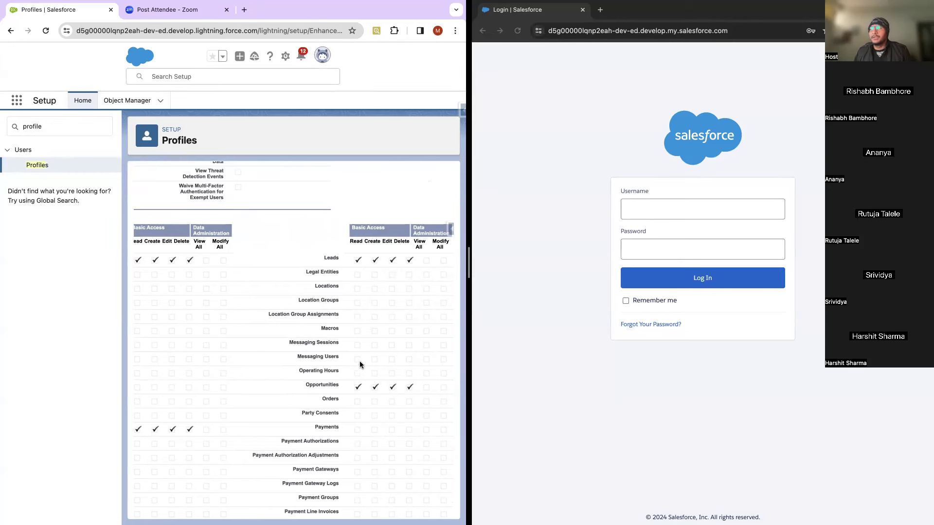
scroll(360, 463, "left", 1)
scroll(360, 463, "down", 3)
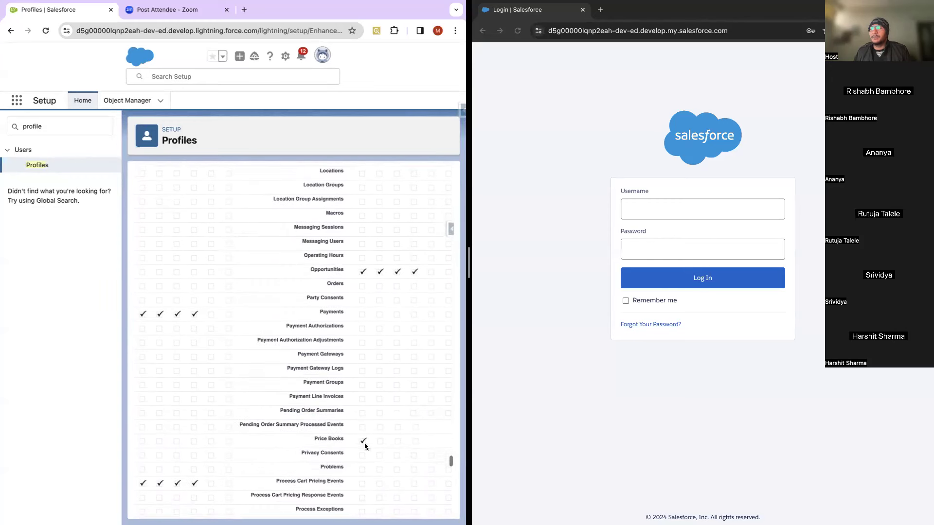
scroll(361, 422, "left", 5)
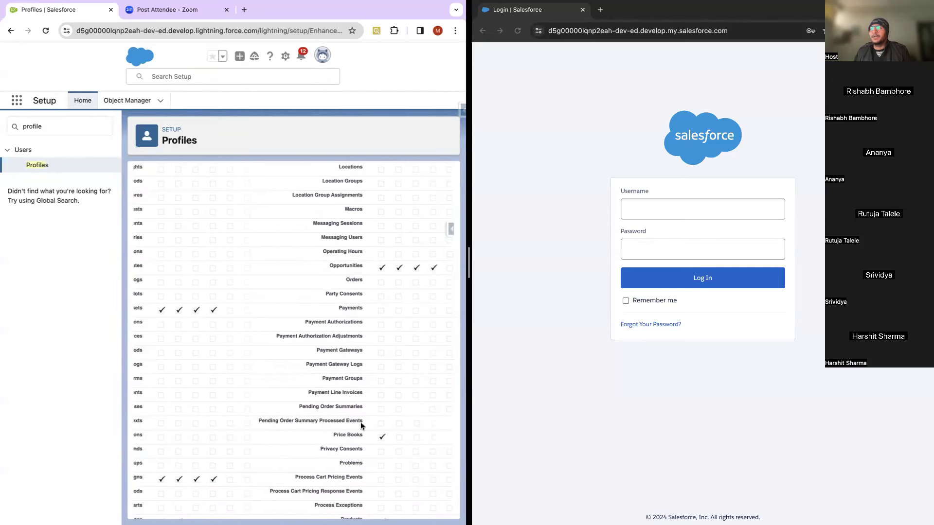
scroll(360, 423, "right", 5)
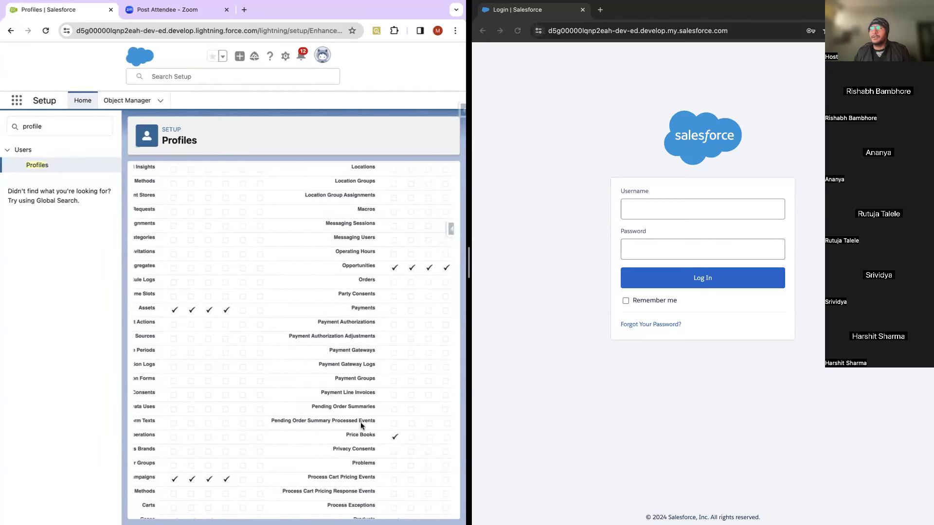
scroll(385, 407, "up", 10)
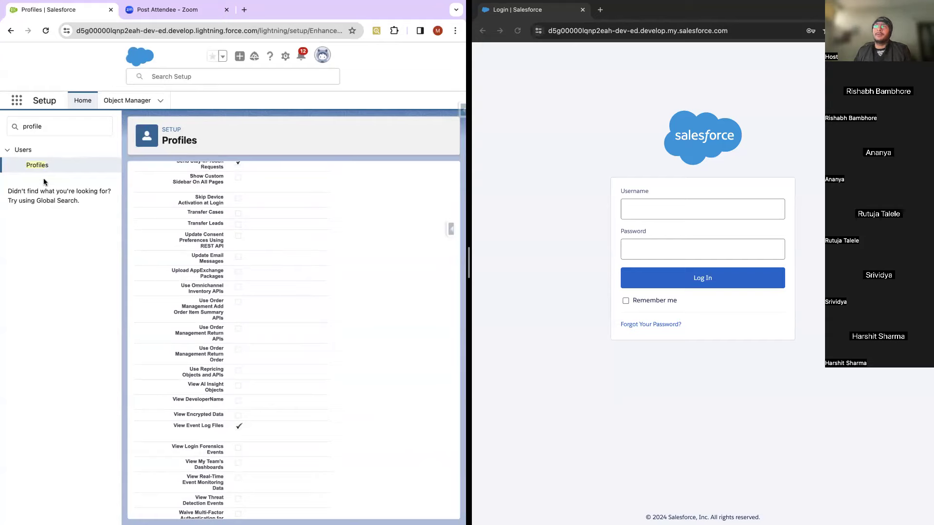
scroll(310, 332, "up", 10)
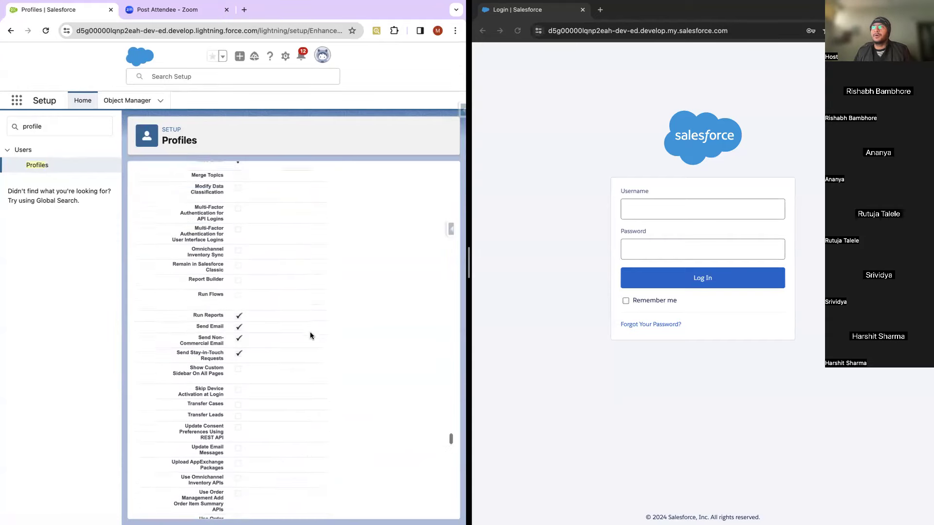
scroll(311, 328, "up", 10)
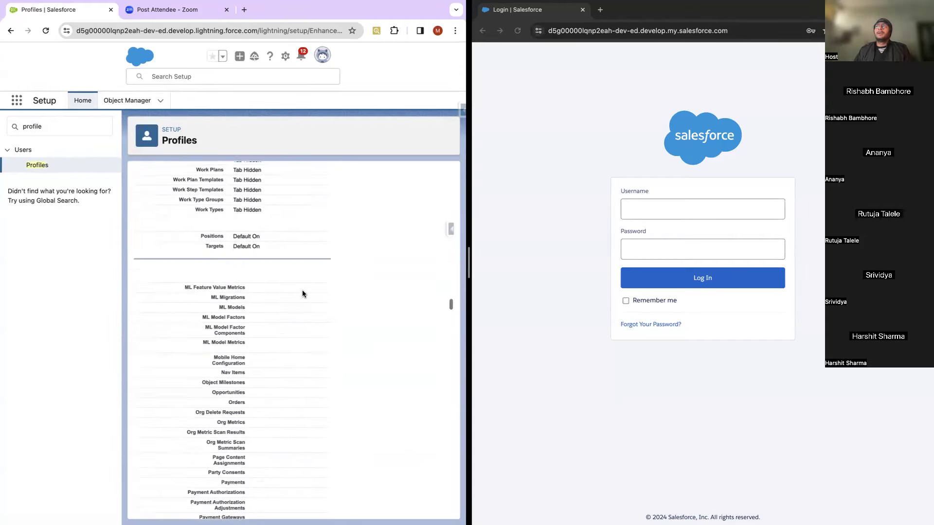
Step: Filter Setup by 'sharing' and open Sharing Settings to view the Organization-Wide Defaults table
left_click(49, 125)
double_click(49, 125)
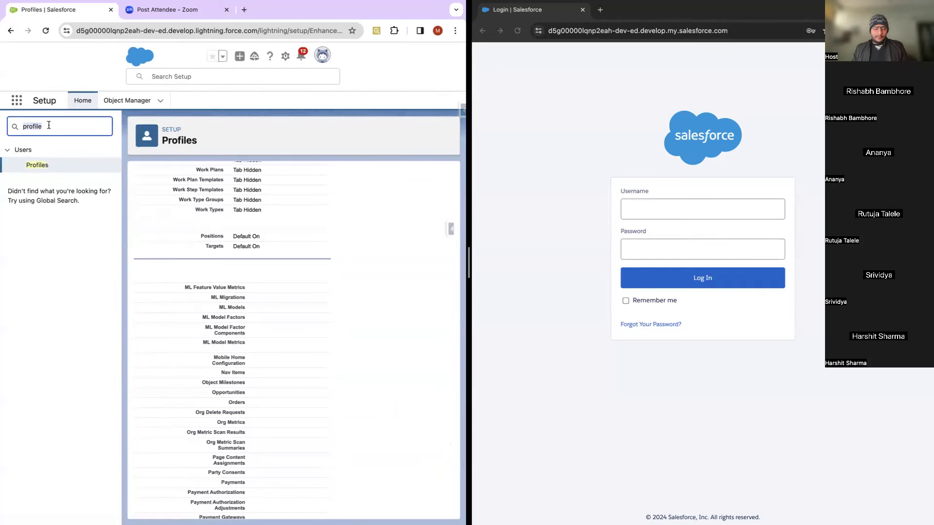
type("sharing")
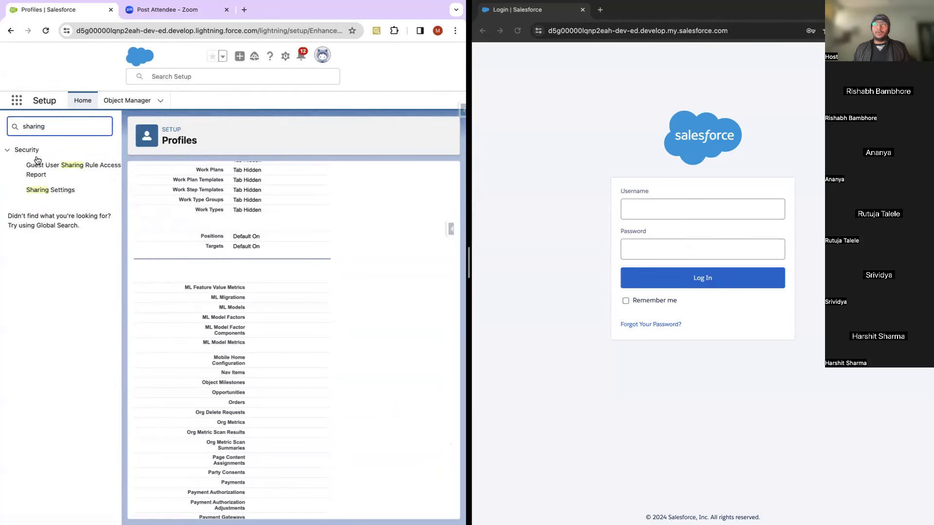
left_click(51, 190)
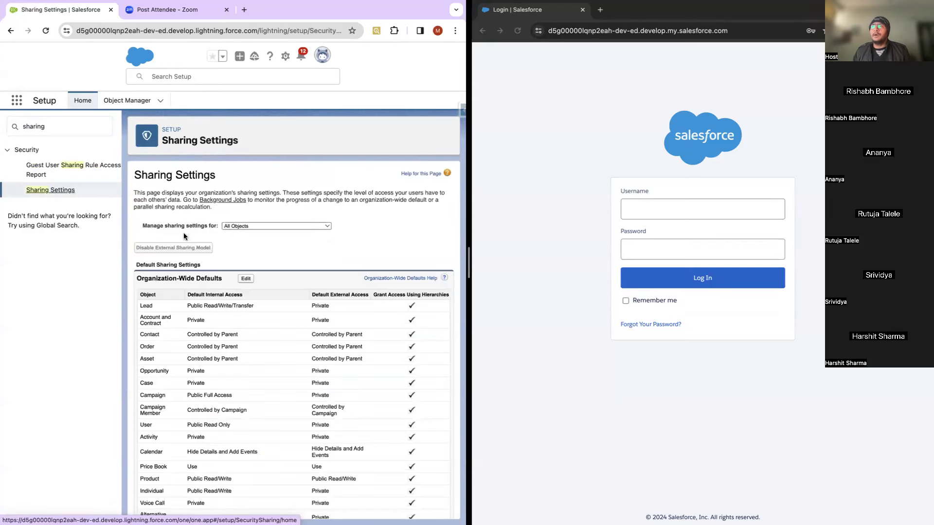
left_click_drag(138, 278, 221, 278)
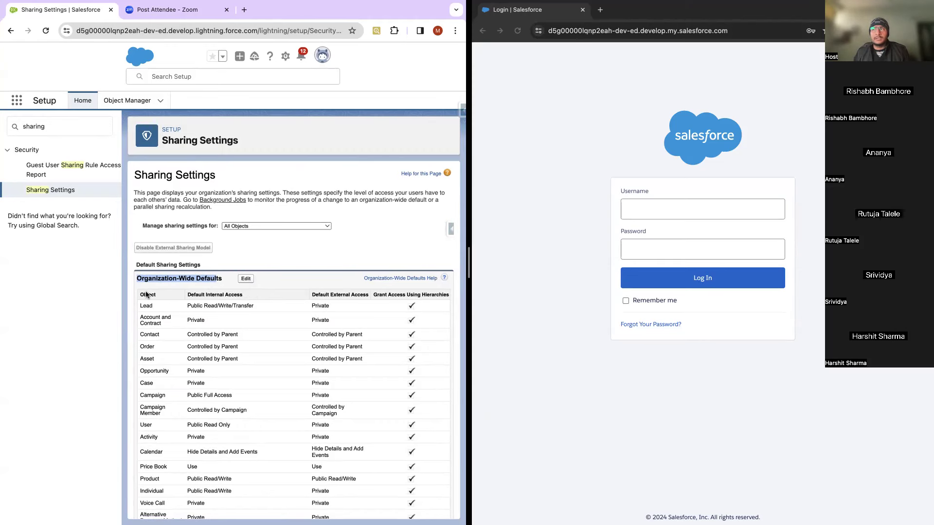
scroll(218, 304, "down", 2)
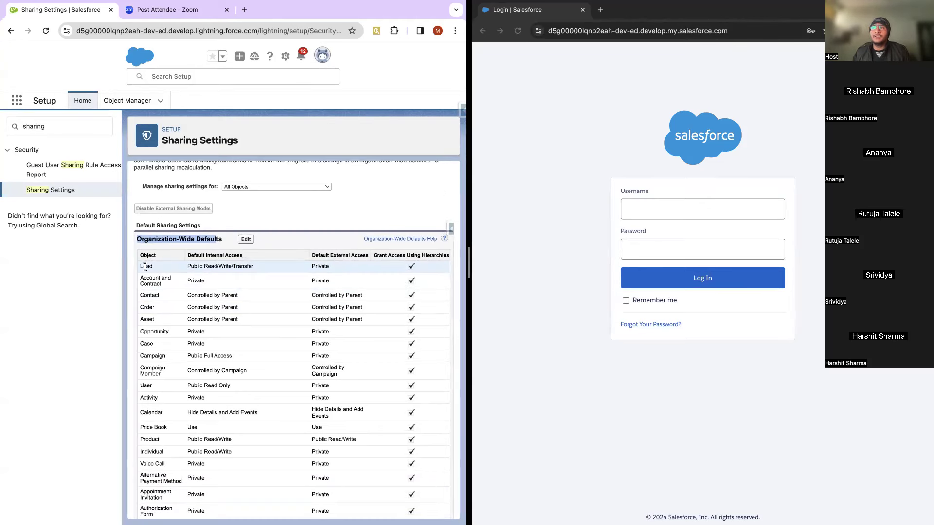
double_click(144, 266)
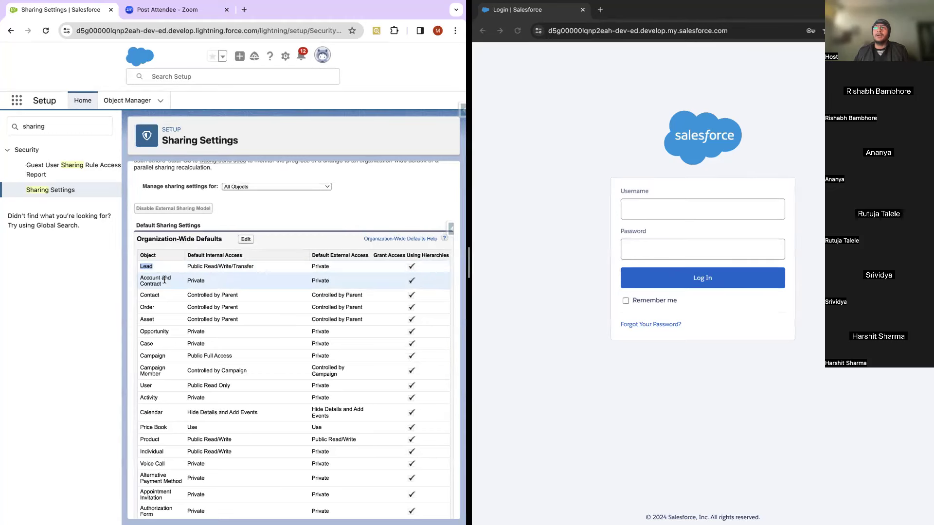
double_click(193, 281)
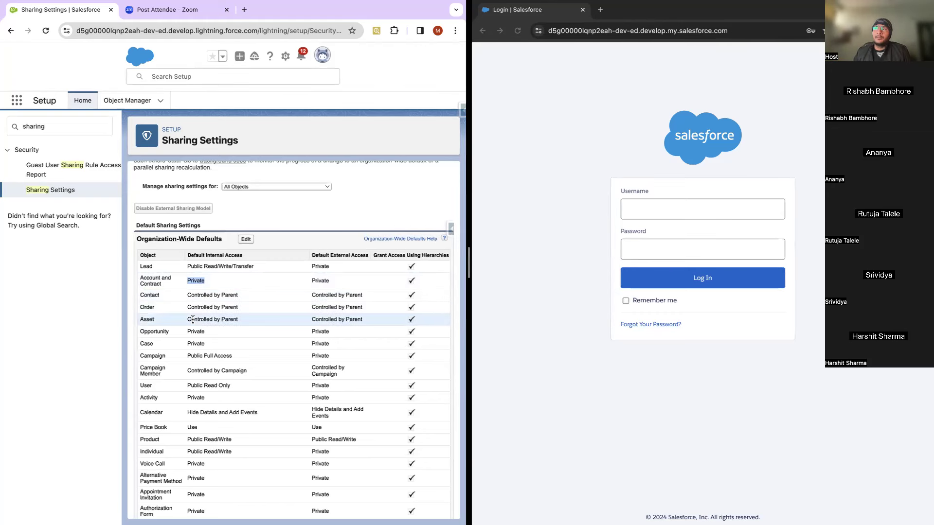
scroll(192, 319, "down", 2)
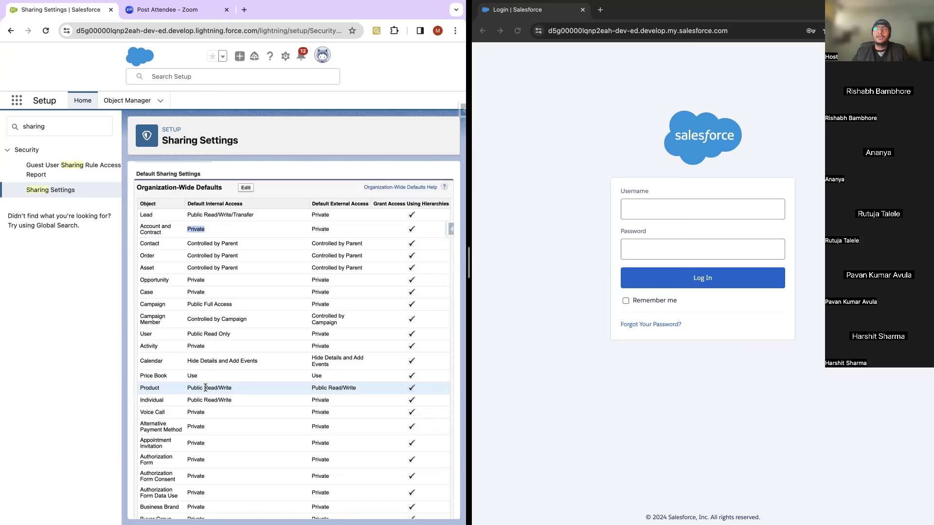
left_click(200, 389)
left_click_drag(201, 389, 231, 392)
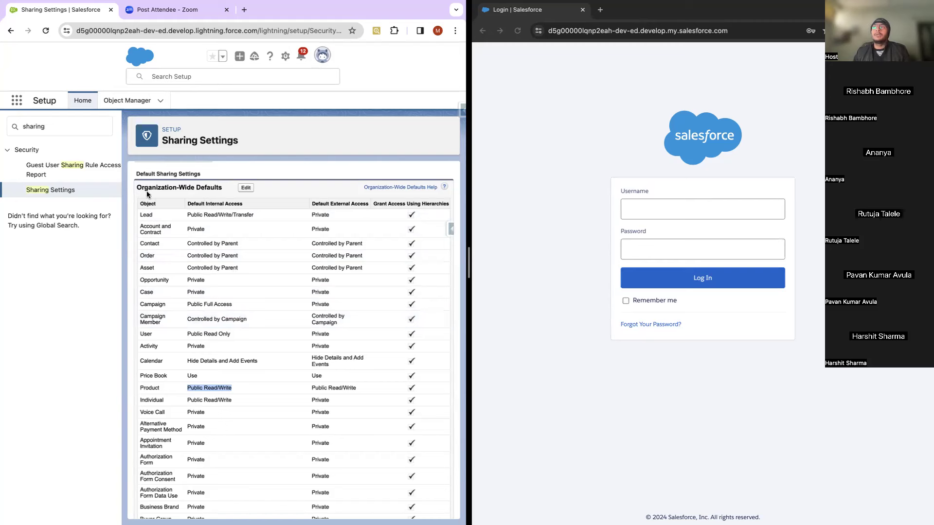
left_click_drag(136, 187, 222, 188)
left_click_drag(313, 203, 368, 204)
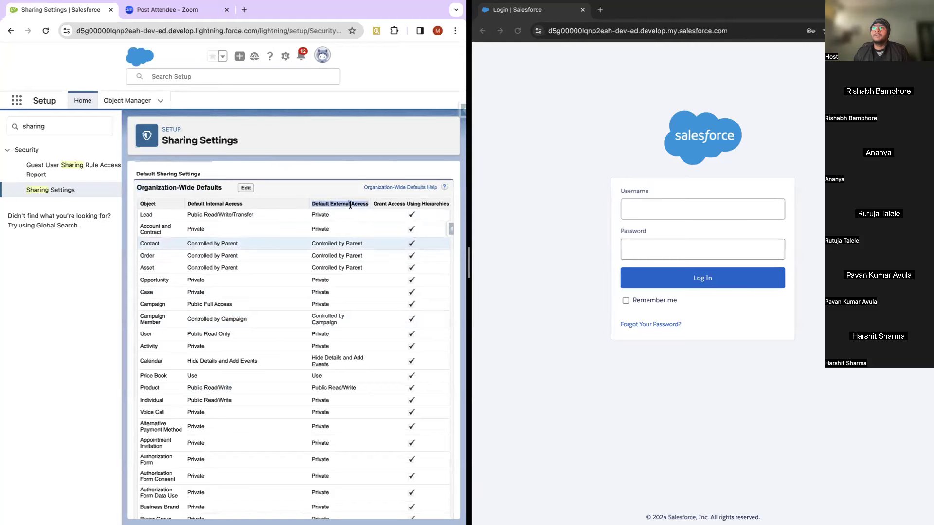
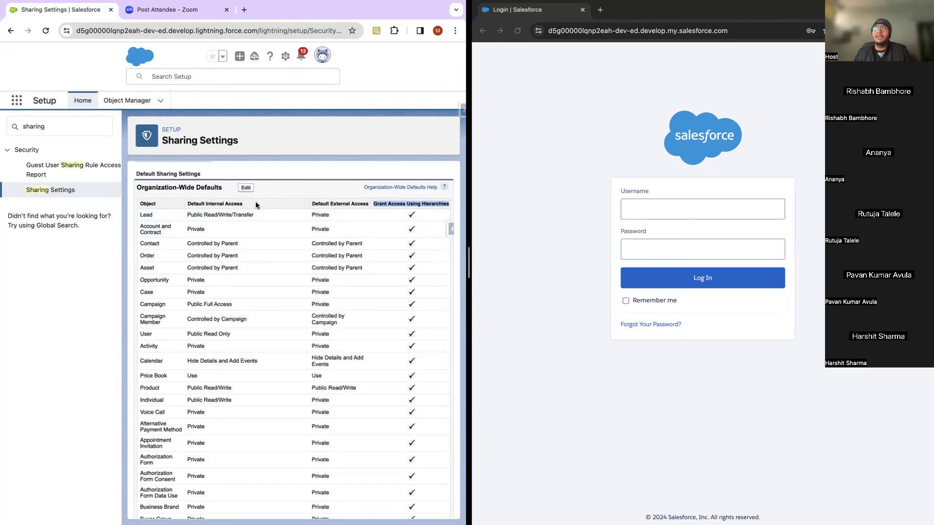
Step: Edit the Organization-Wide Defaults and scroll to the Candidate, Position and Target rows and Other Settings
left_click(246, 188)
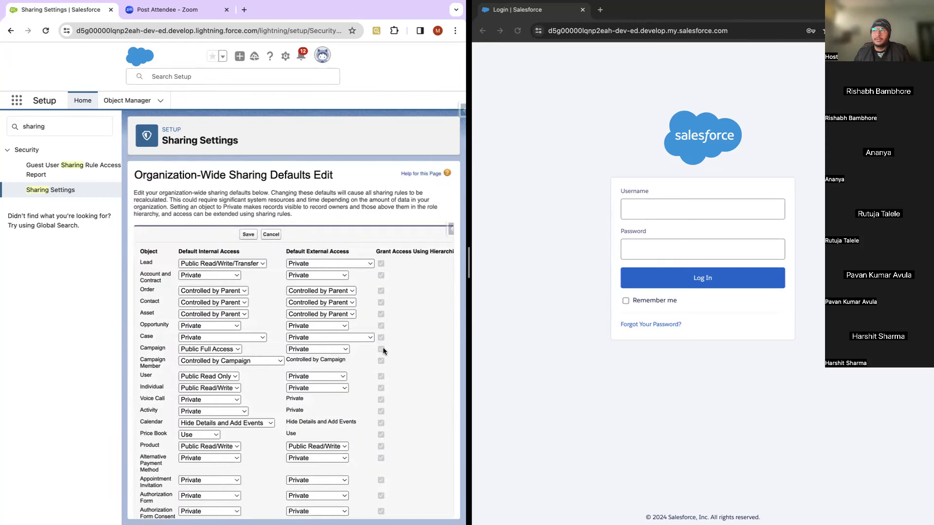
scroll(384, 361, "down", 2)
scroll(381, 367, "down", 10)
scroll(381, 366, "down", 20)
scroll(380, 368, "down", 15)
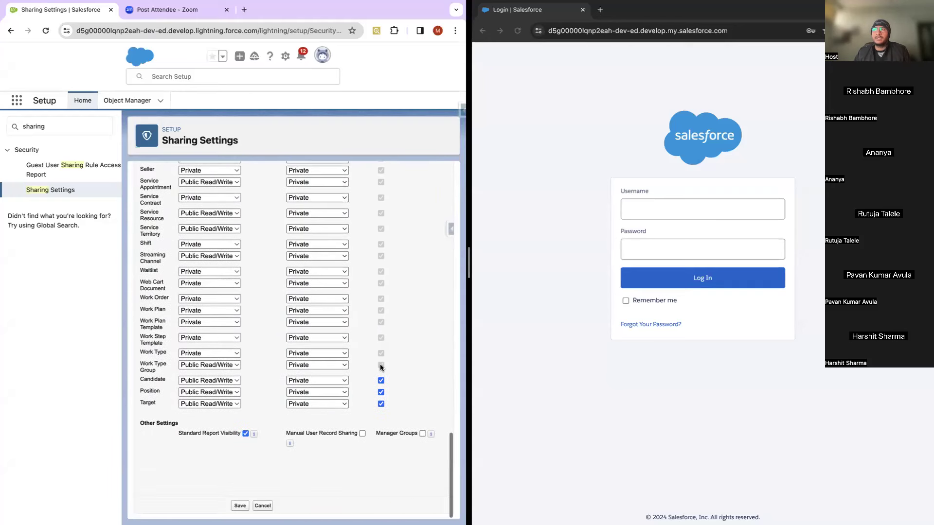
left_click(208, 382)
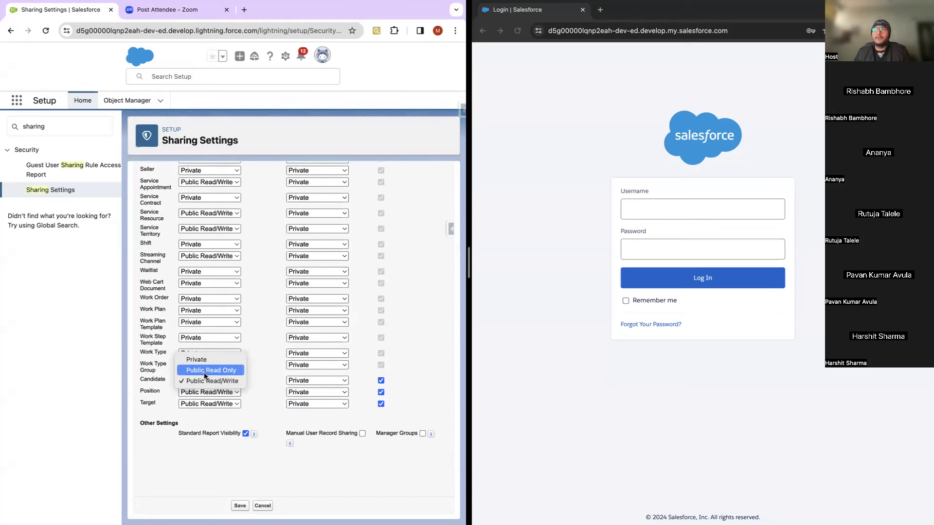
left_click(381, 380)
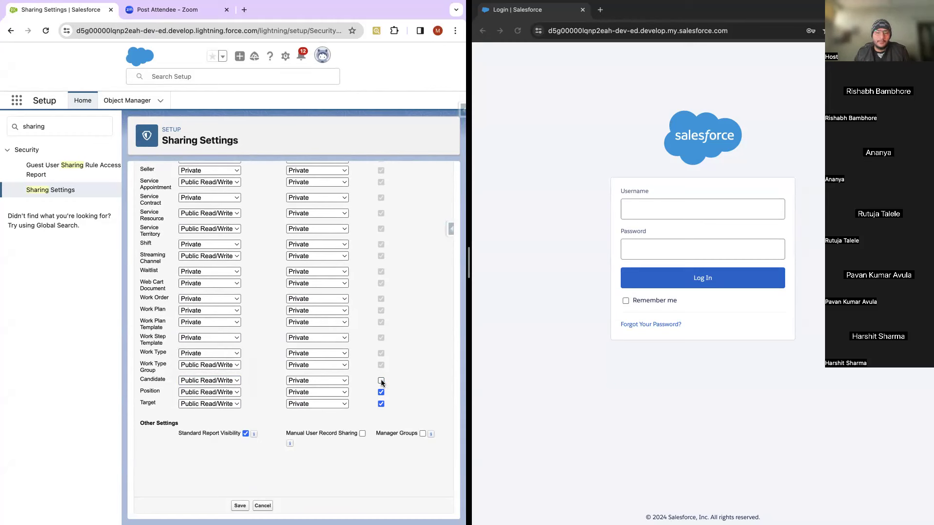
left_click(381, 380)
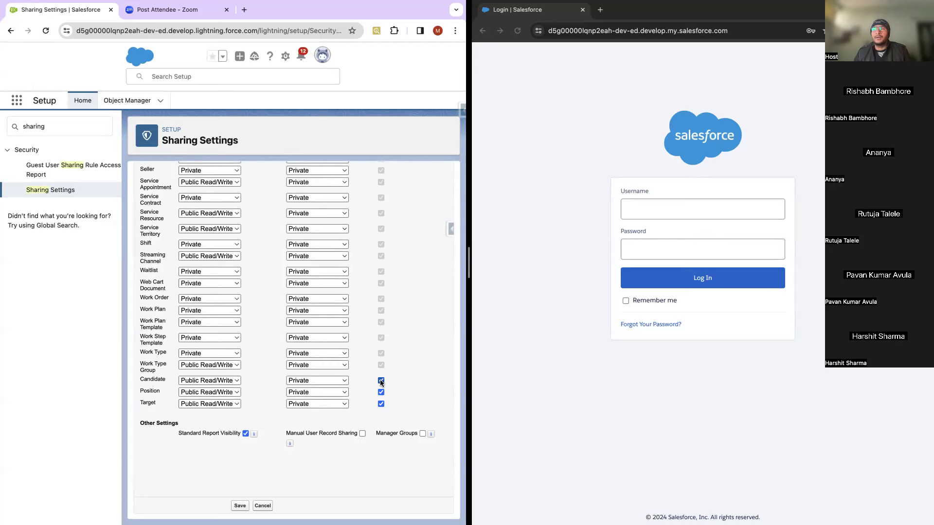
scroll(383, 432, "right", 2)
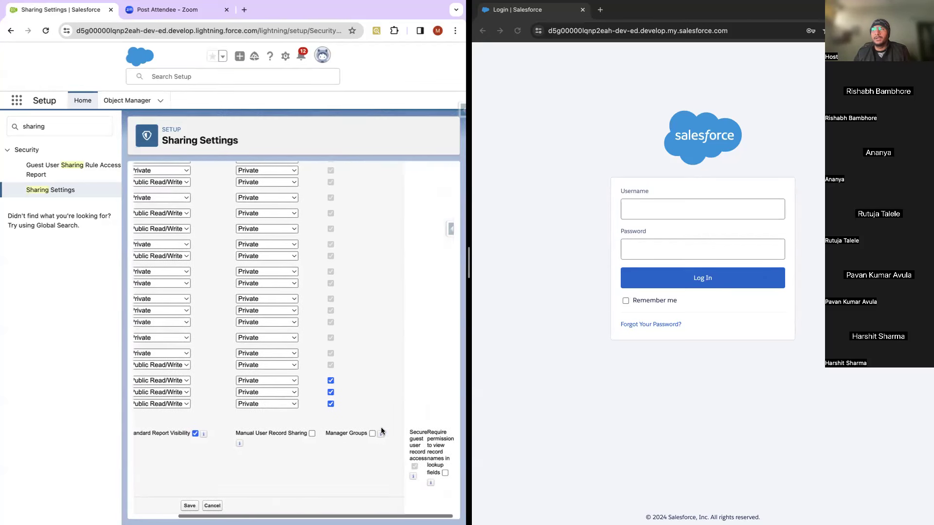
scroll(381, 428, "left", 2)
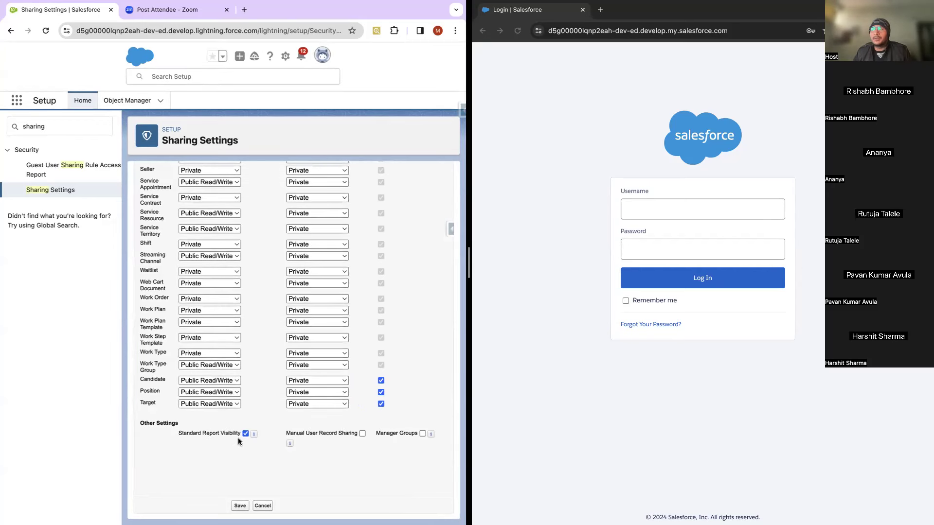
mouse_move(253, 436)
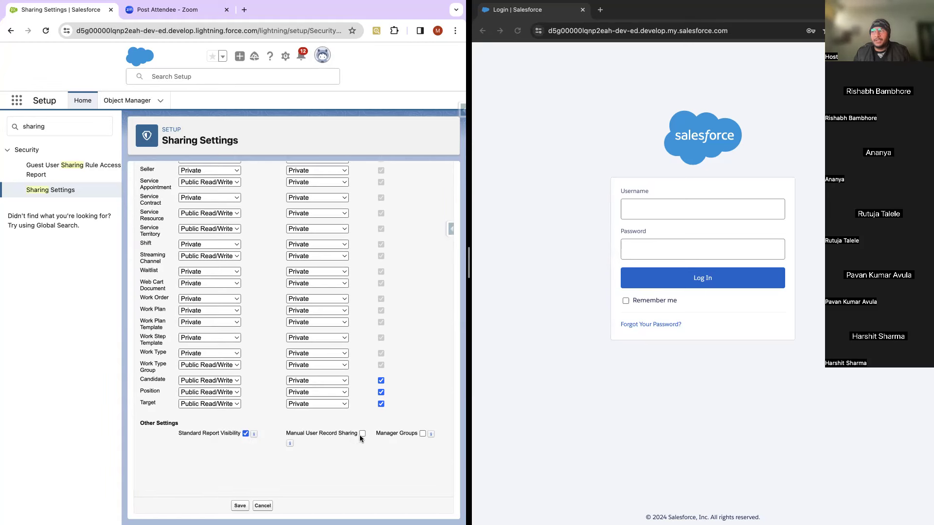
mouse_move(291, 445)
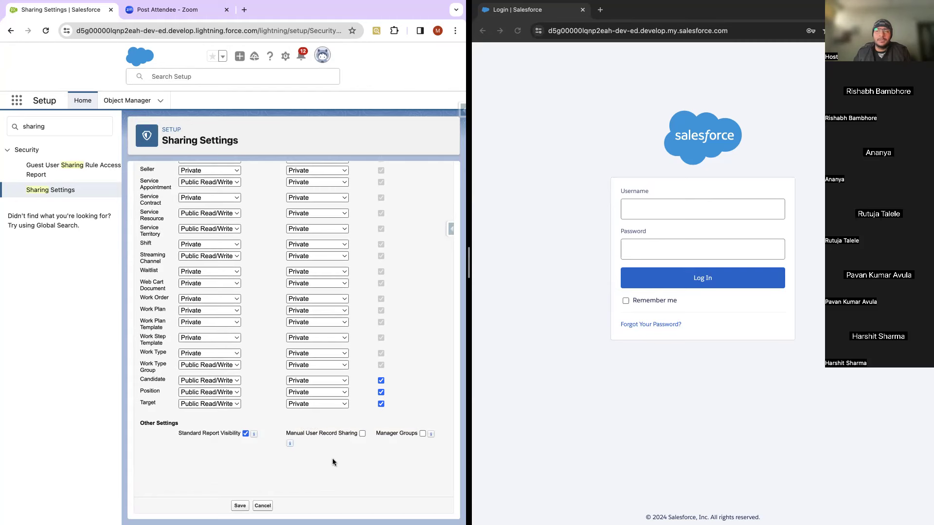
scroll(332, 458, "right", 3)
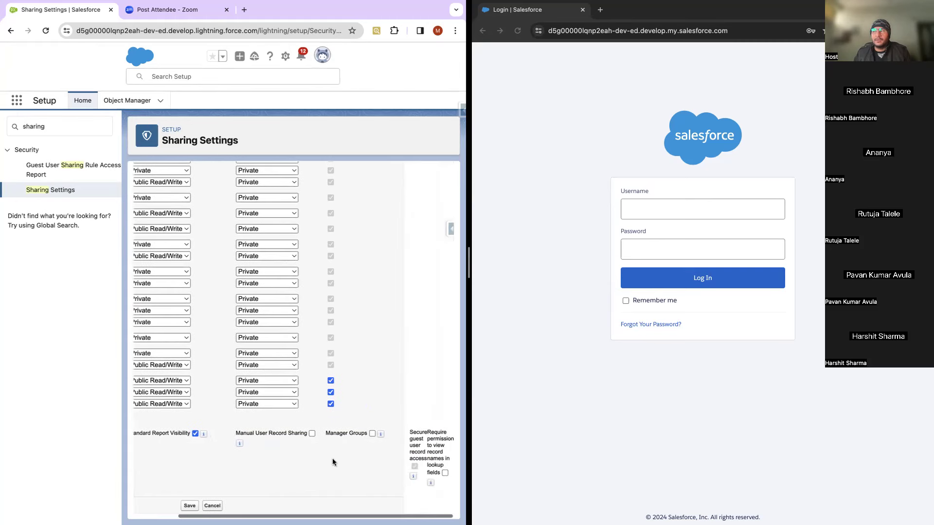
mouse_move(380, 436)
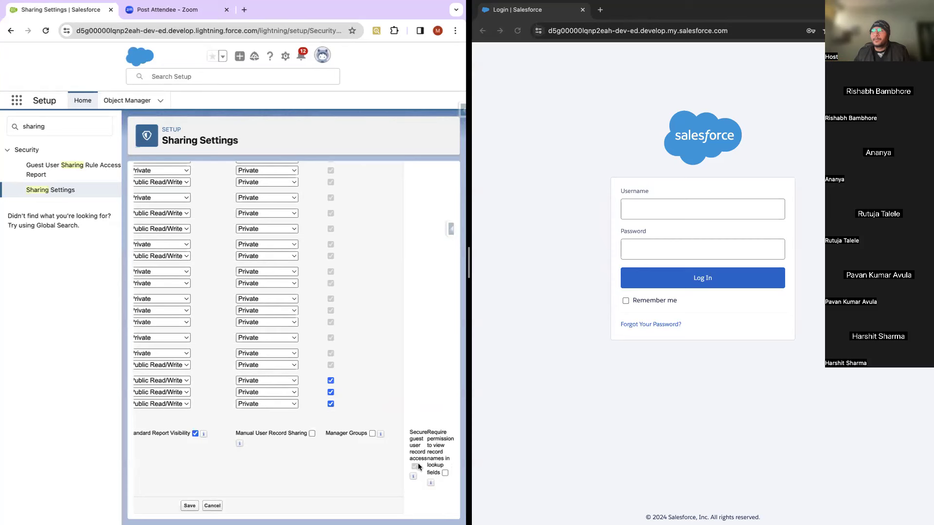
mouse_move(413, 477)
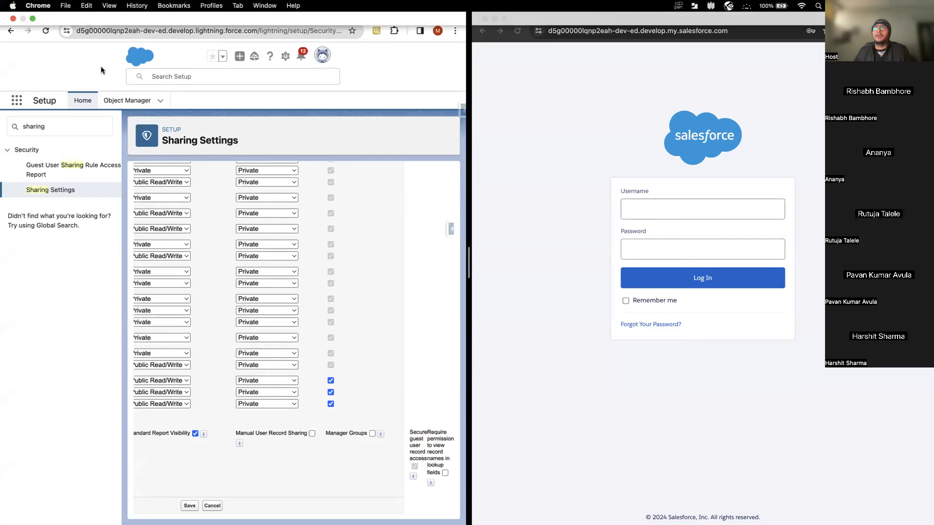
Step: Return to the top of the sharing defaults form and take Chrome out of split full-screen
scroll(255, 294, "left", 3)
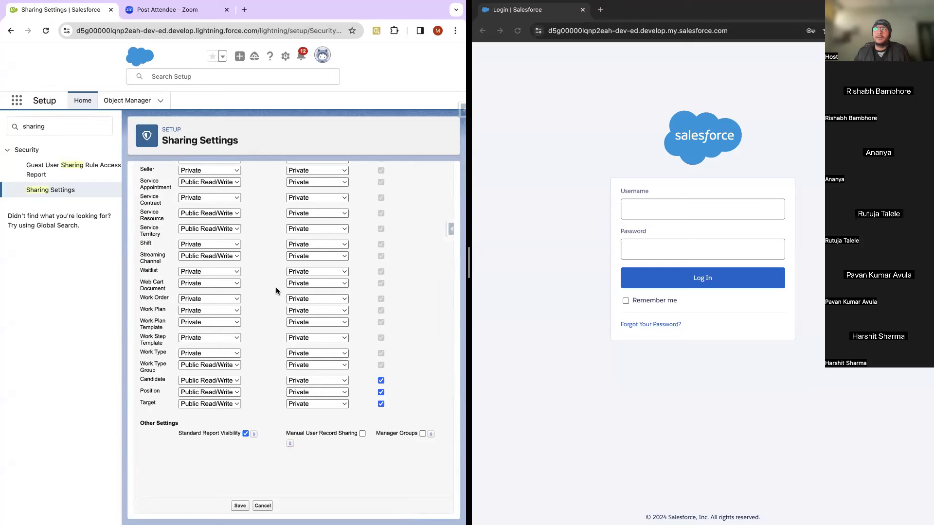
scroll(277, 290, "up", 15)
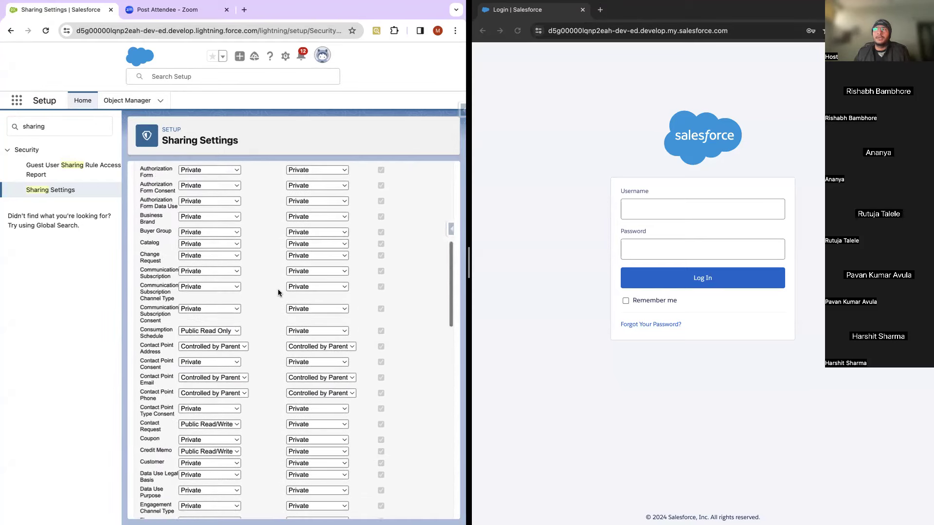
scroll(279, 290, "up", 5)
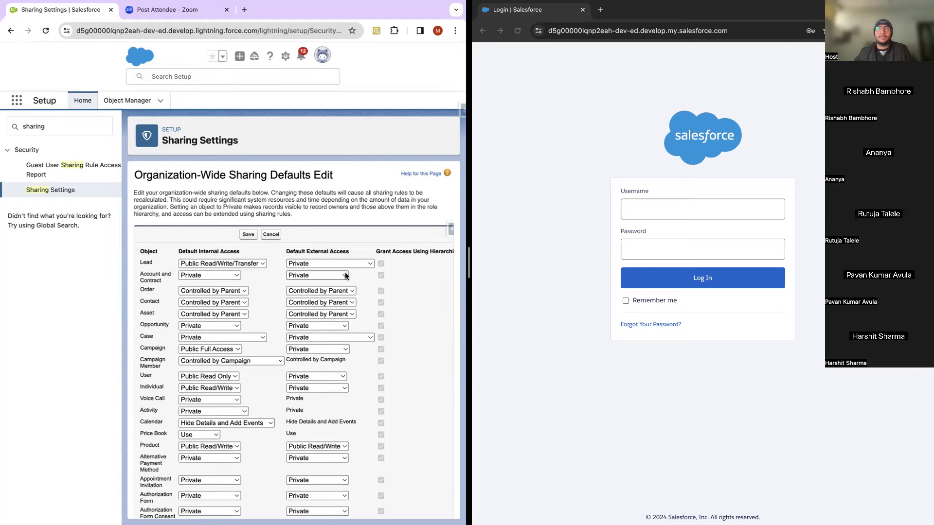
scroll(311, 279, "down", 1)
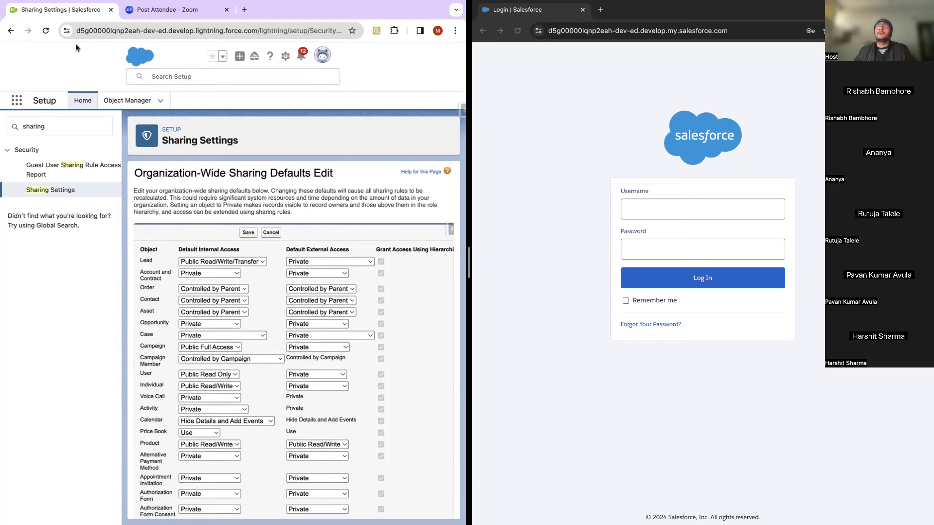
left_click(33, 18)
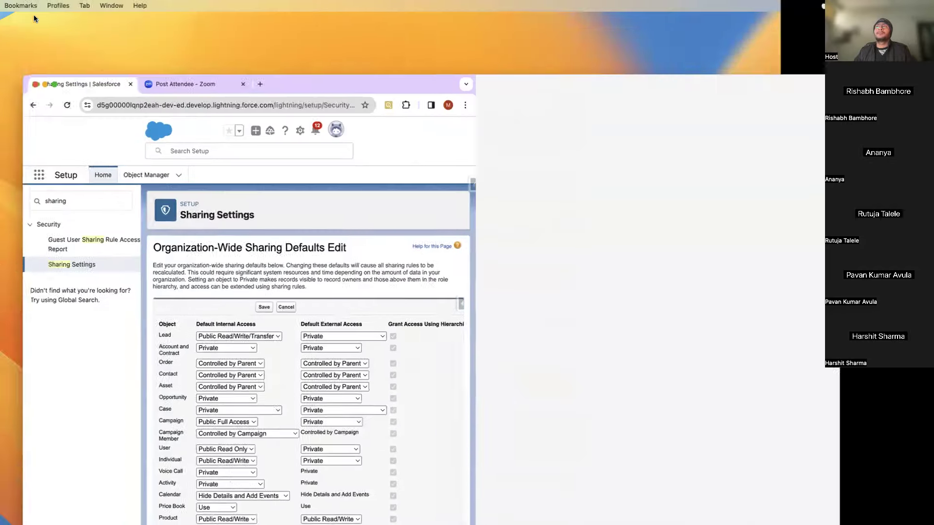
Step: Make Chrome full screen, review the form, and cancel the sharing defaults edit unchanged
left_click(58, 25)
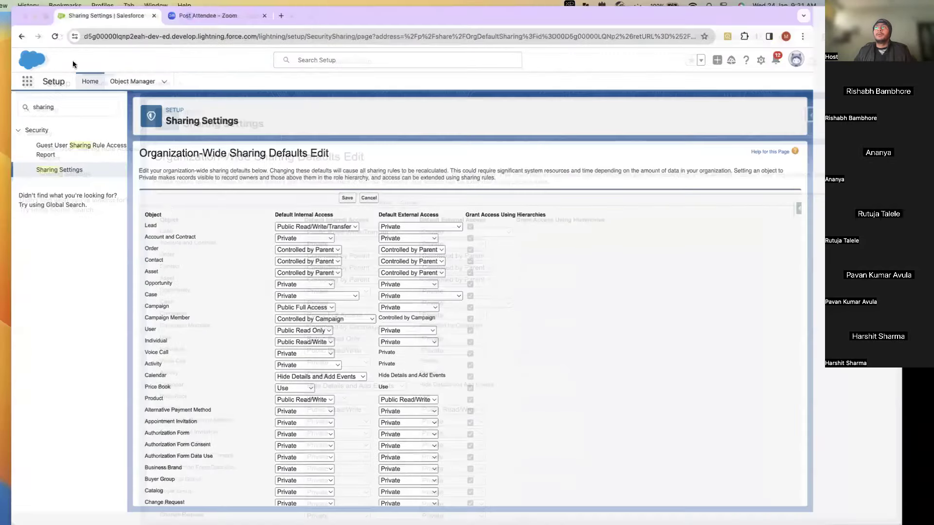
scroll(743, 384, "down", 2)
scroll(743, 387, "down", 15)
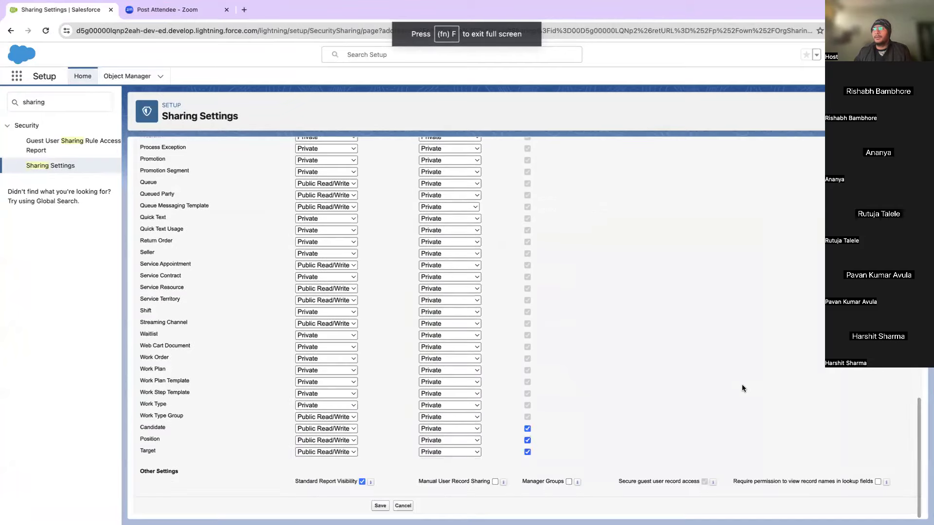
scroll(742, 388, "up", 15)
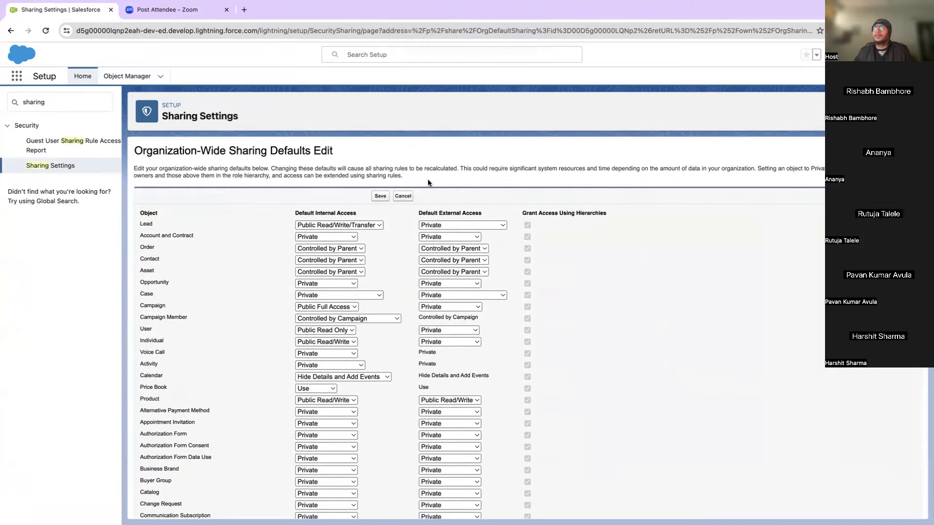
left_click(410, 197)
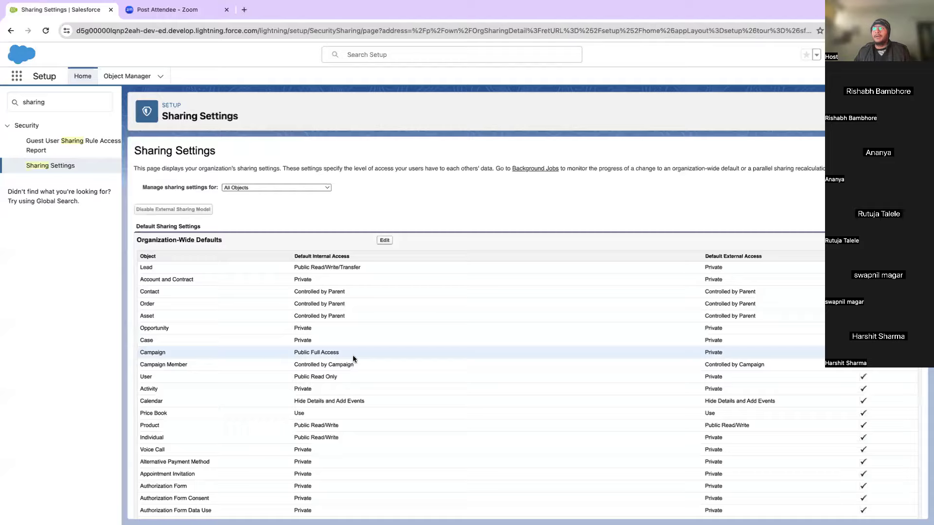
Step: Search Setup for 'role', open Roles, hide its intro page, and start Set Up Roles
scroll(354, 358, "down", 5)
scroll(354, 357, "up", 4)
scroll(357, 360, "up", 1)
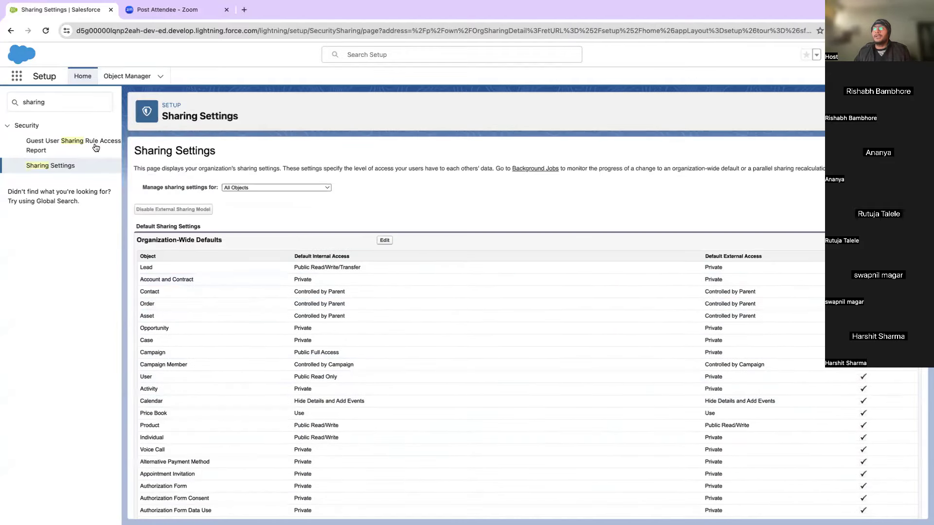
left_click(58, 101)
double_click(59, 101)
type("role")
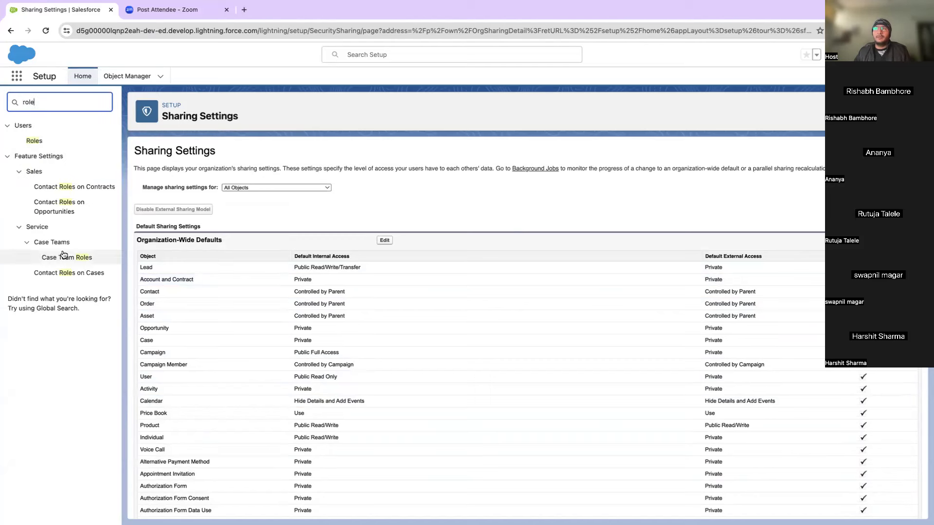
left_click(31, 142)
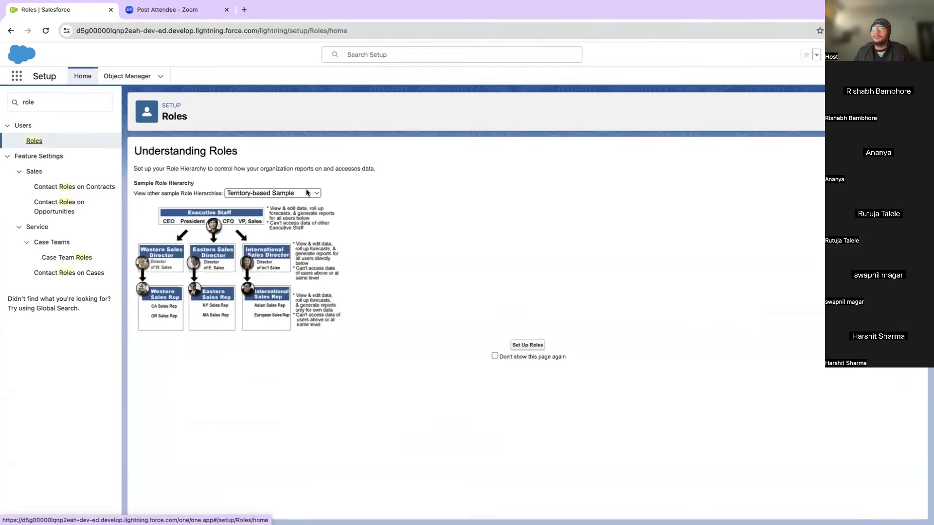
left_click(494, 357)
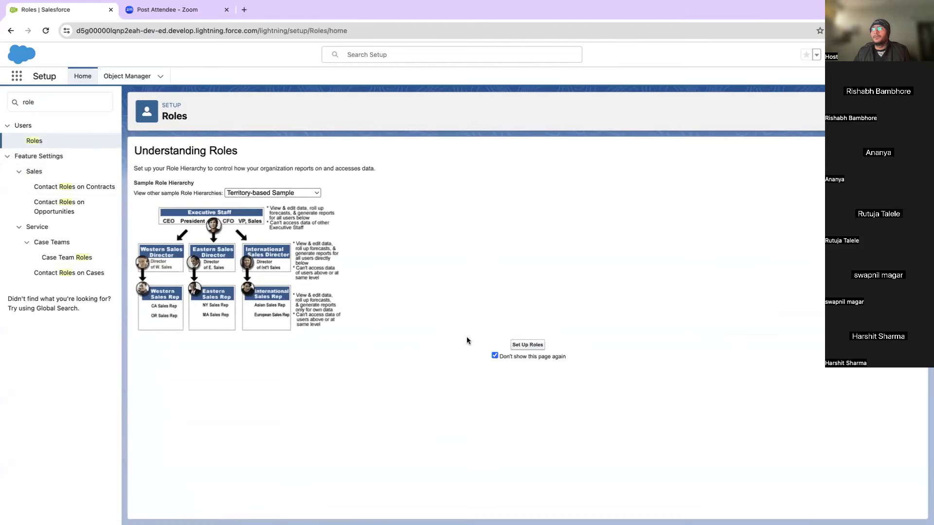
left_click(527, 345)
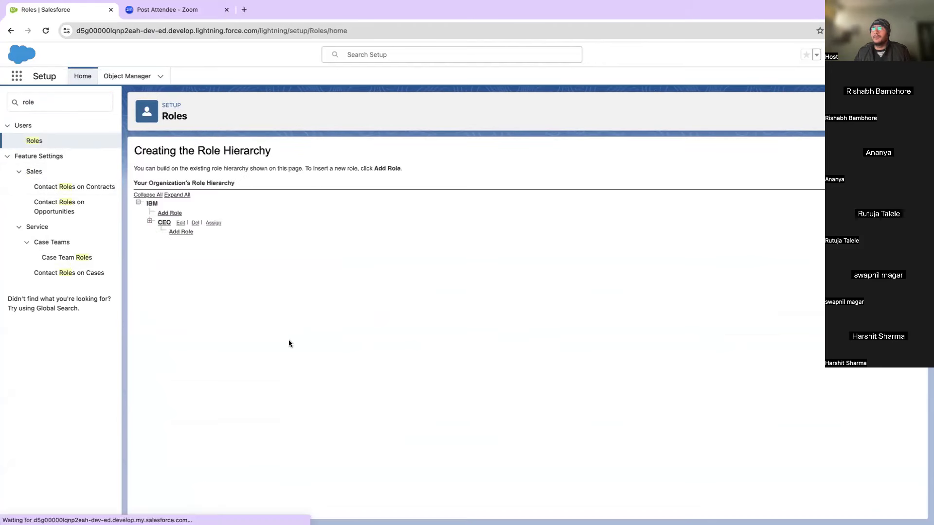
Step: Expand All roles to show CFO, COO, SVPs, VPs, directors and teams under CEO
left_click(177, 195)
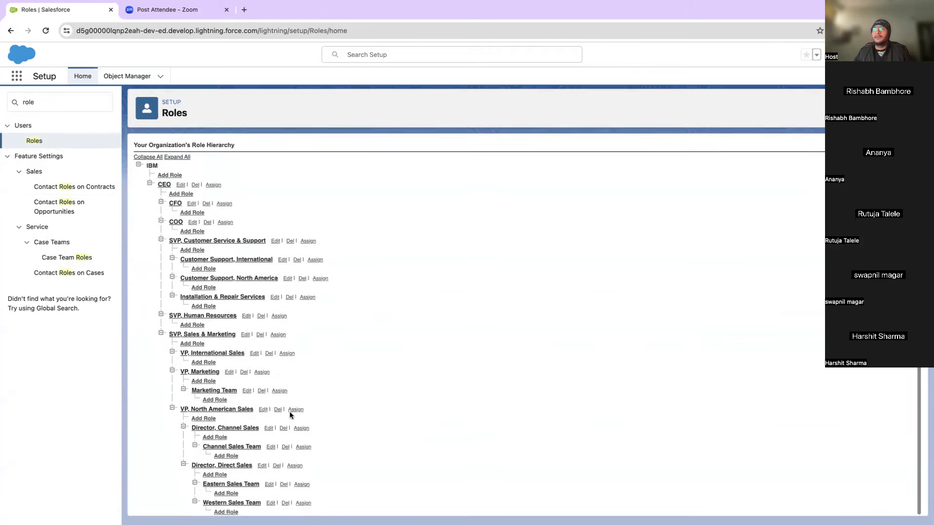
scroll(276, 374, "down", 1)
scroll(275, 382, "up", 1)
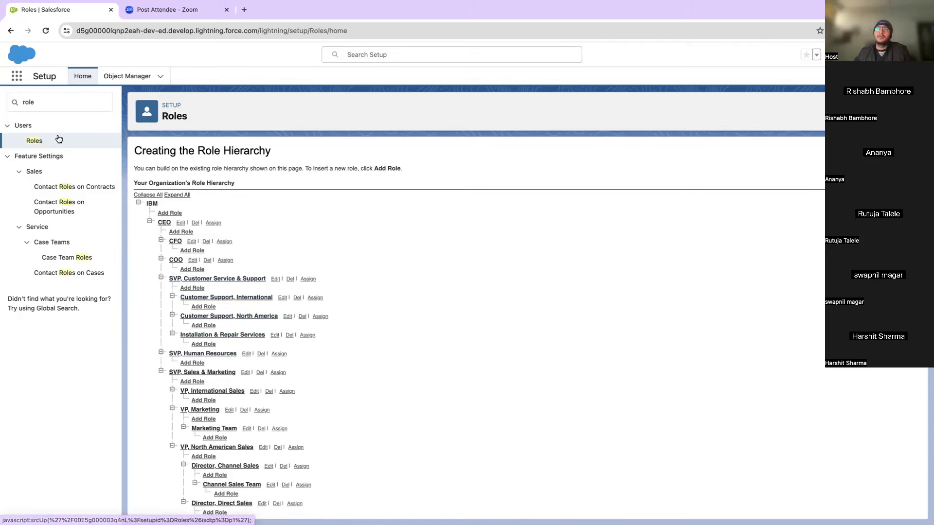
double_click(55, 101)
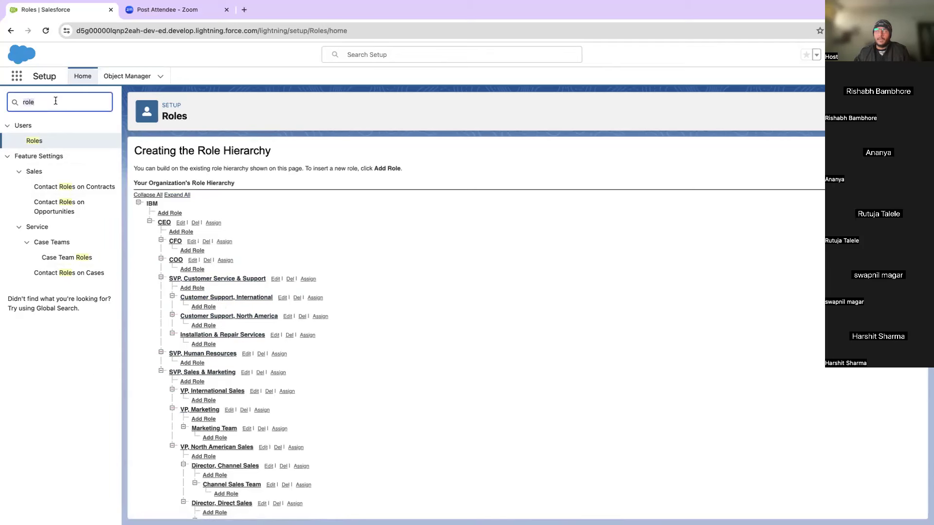
key("BackSpace")
type("sharing")
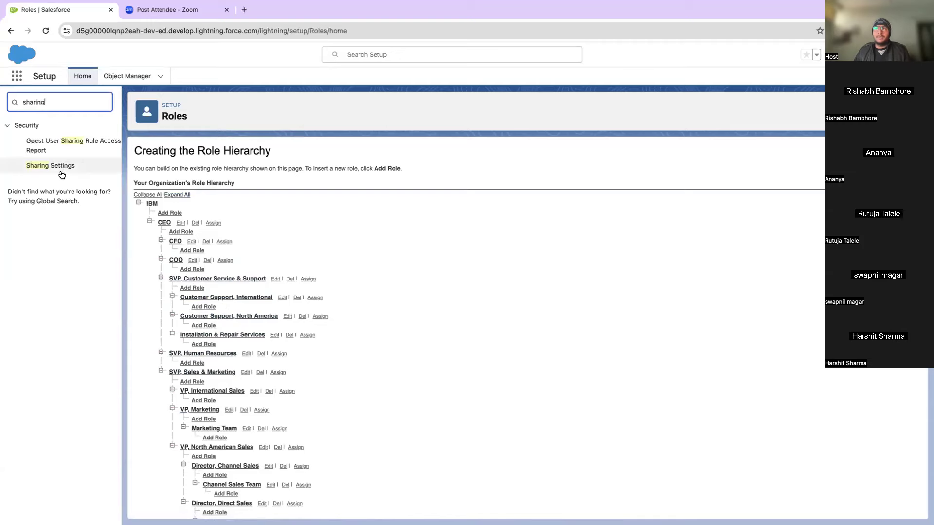
left_click(61, 170)
scroll(234, 229, "down", 20)
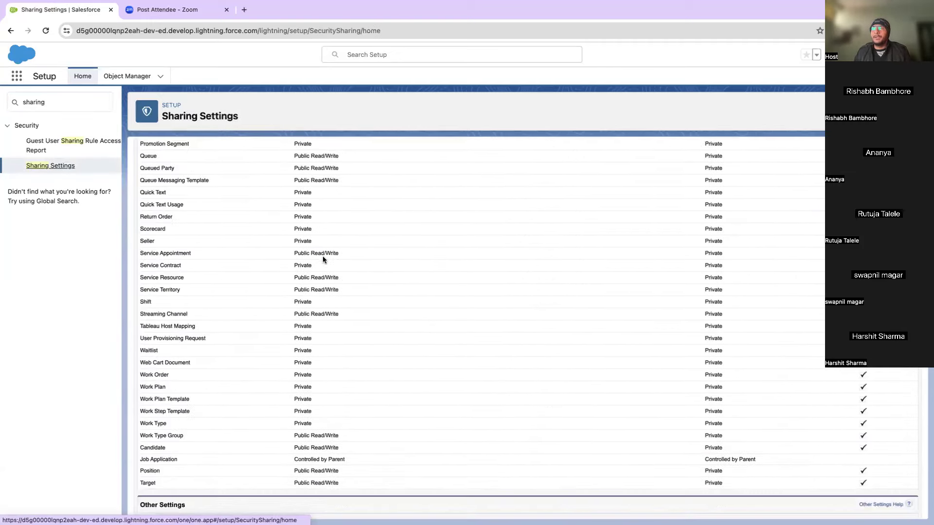
scroll(323, 255, "down", 10)
scroll(322, 256, "up", 5)
scroll(323, 258, "up", 10)
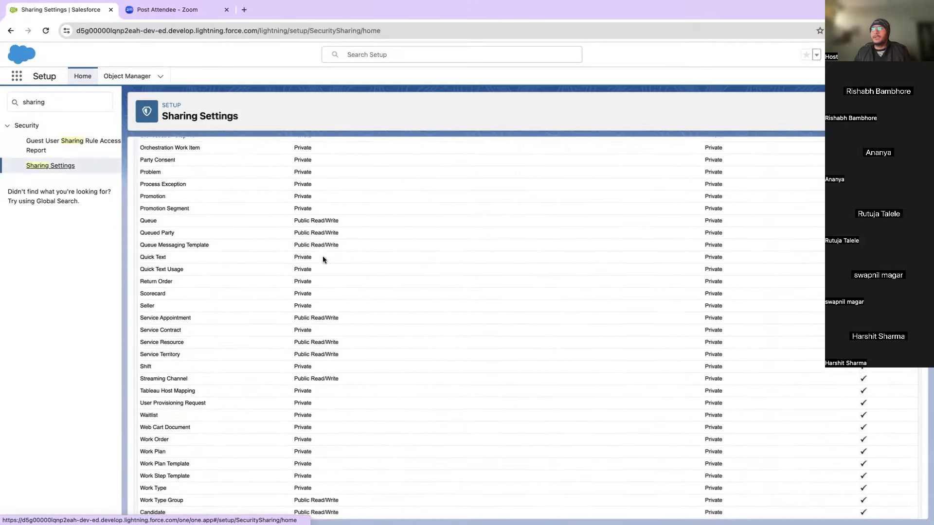
scroll(322, 256, "down", 6)
scroll(323, 256, "up", 2)
scroll(322, 256, "down", 2)
scroll(323, 270, "down", 3)
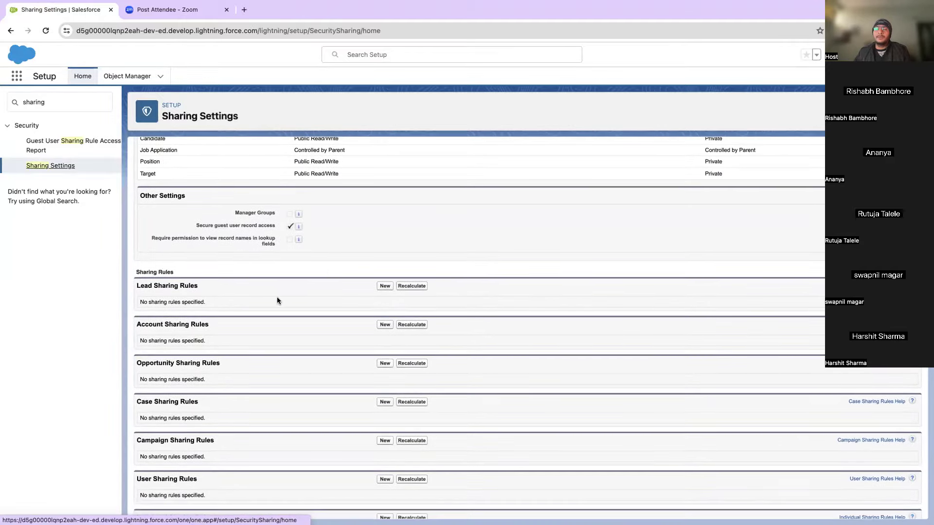
scroll(276, 297, "up", 1)
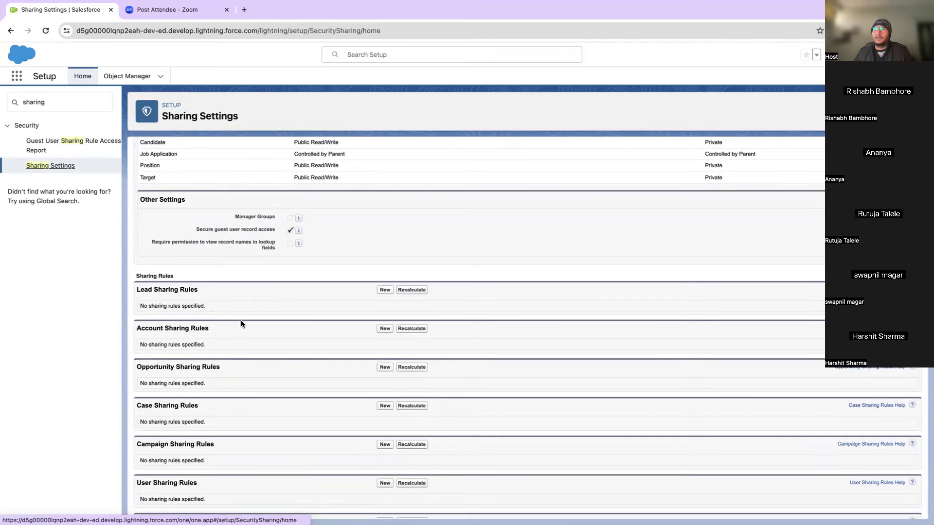
scroll(166, 330, "down", 1)
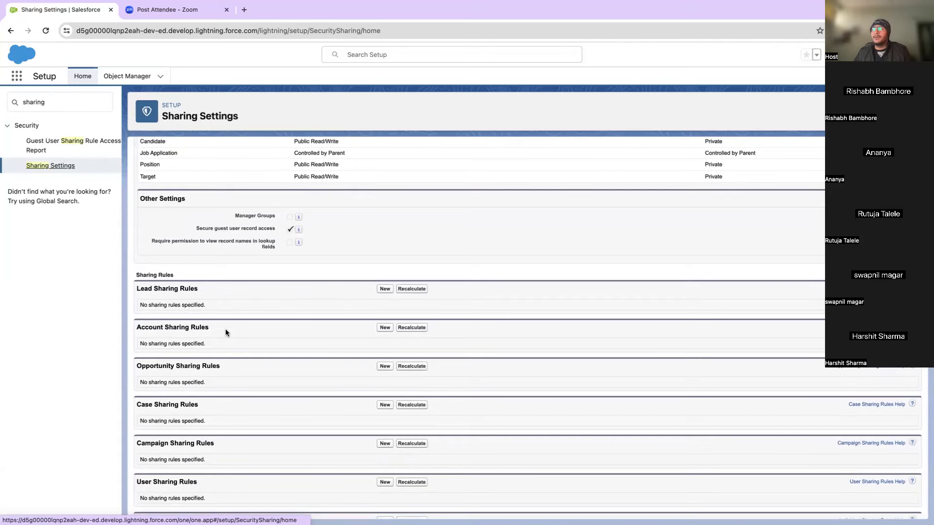
scroll(271, 353, "down", 10)
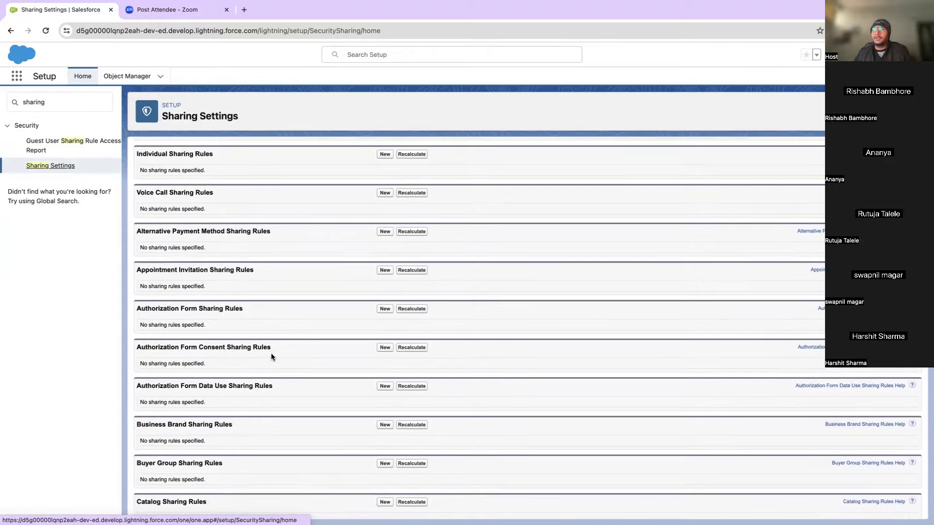
scroll(270, 353, "down", 13)
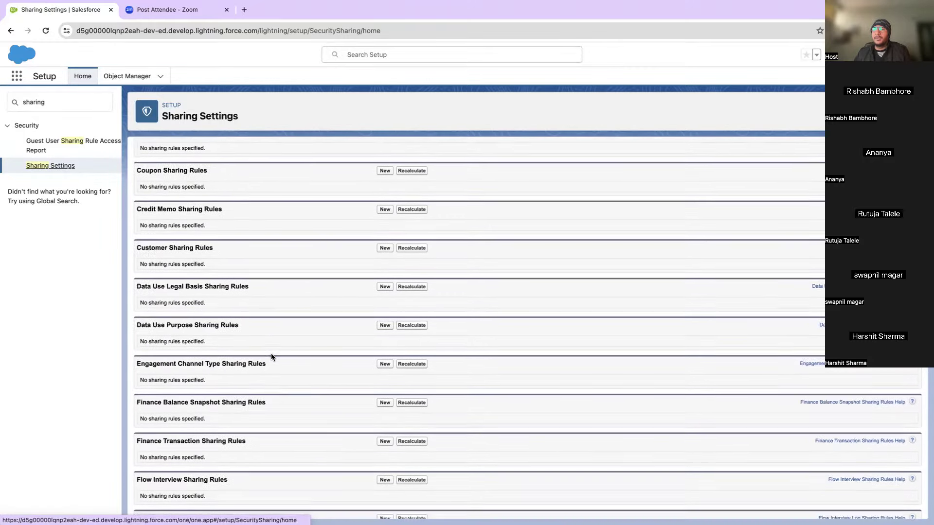
scroll(271, 356, "down", 15)
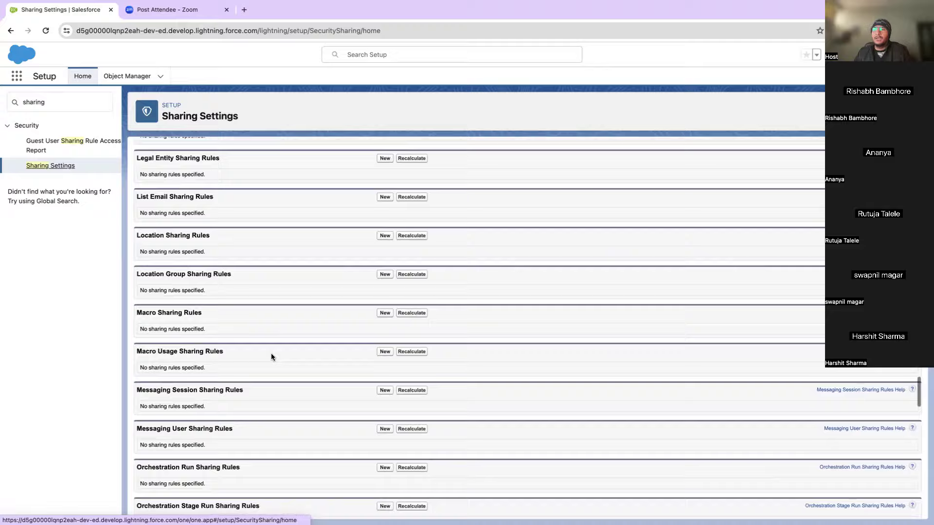
scroll(271, 357, "down", 15)
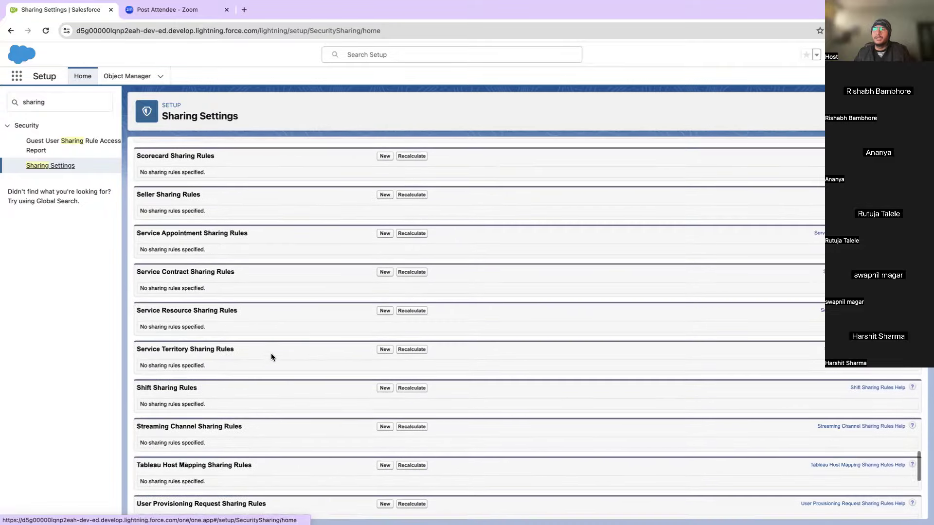
scroll(272, 357, "up", 20)
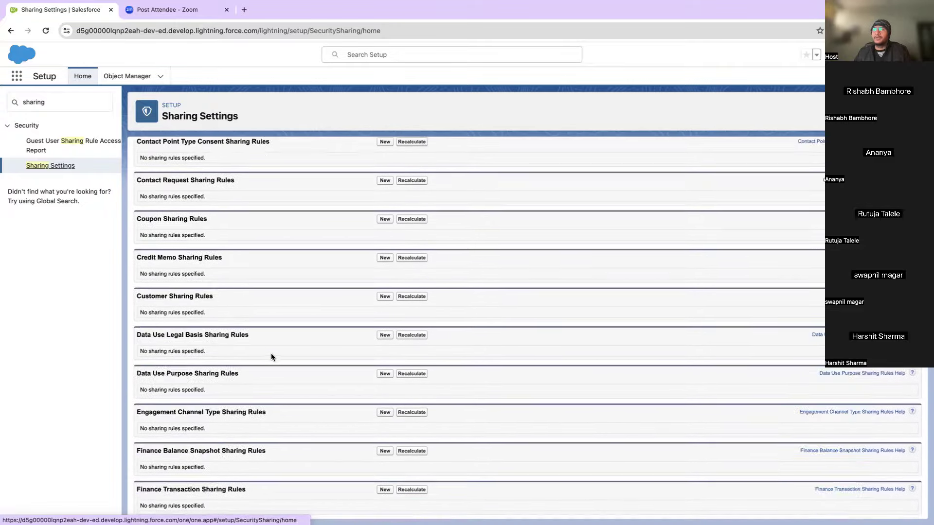
scroll(272, 357, "up", 20)
scroll(271, 357, "down", 20)
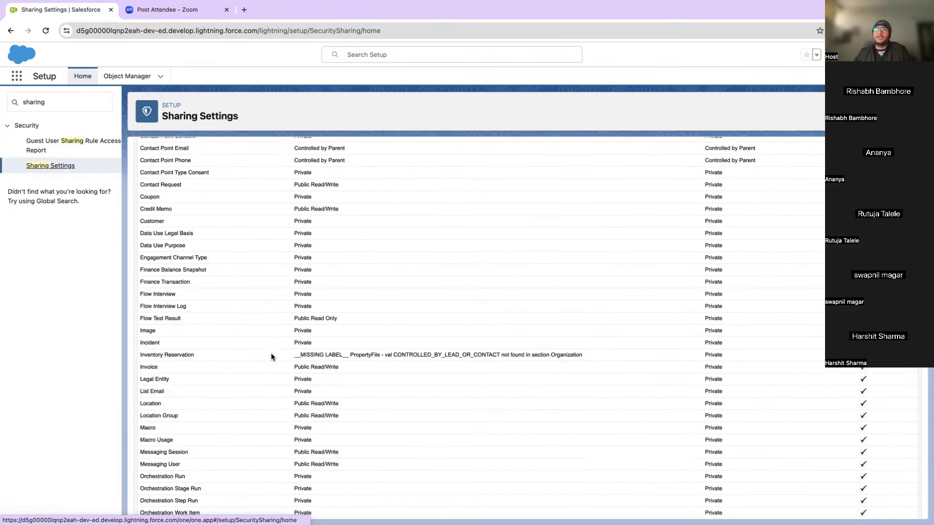
scroll(271, 357, "down", 7)
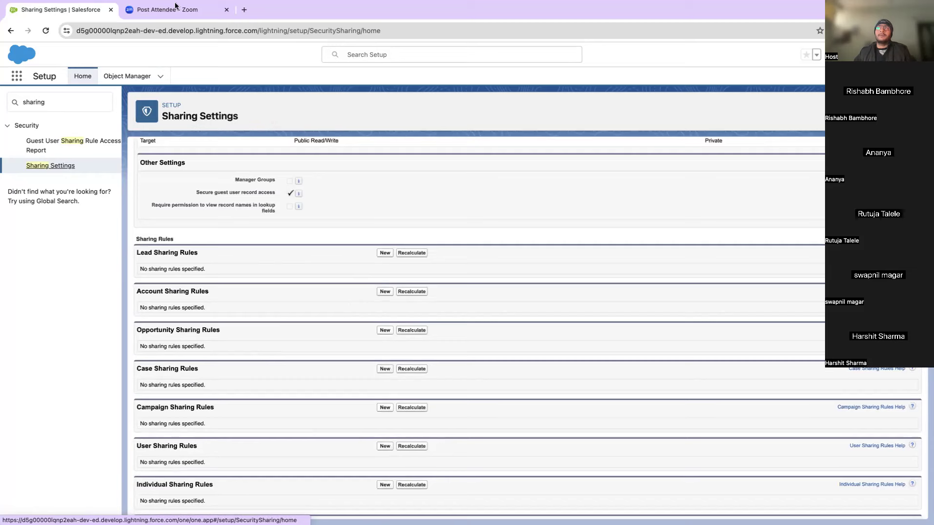
Step: Take the Setup browser out of full screen and tile it to the left half
mouse_move(86, 6)
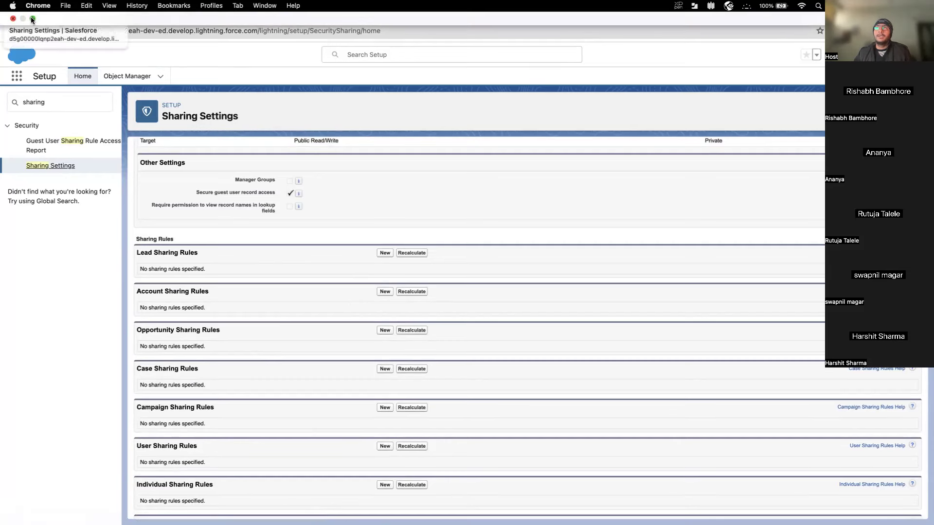
mouse_move(32, 19)
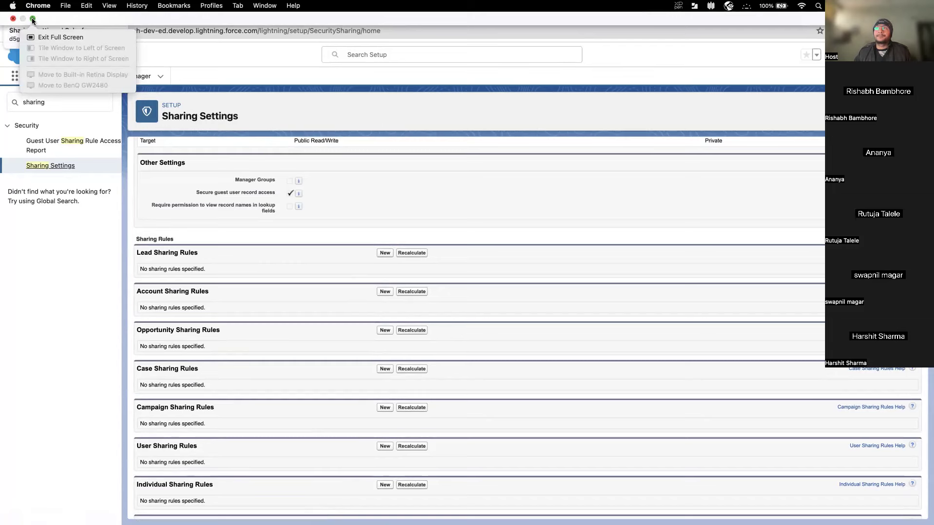
left_click(32, 20)
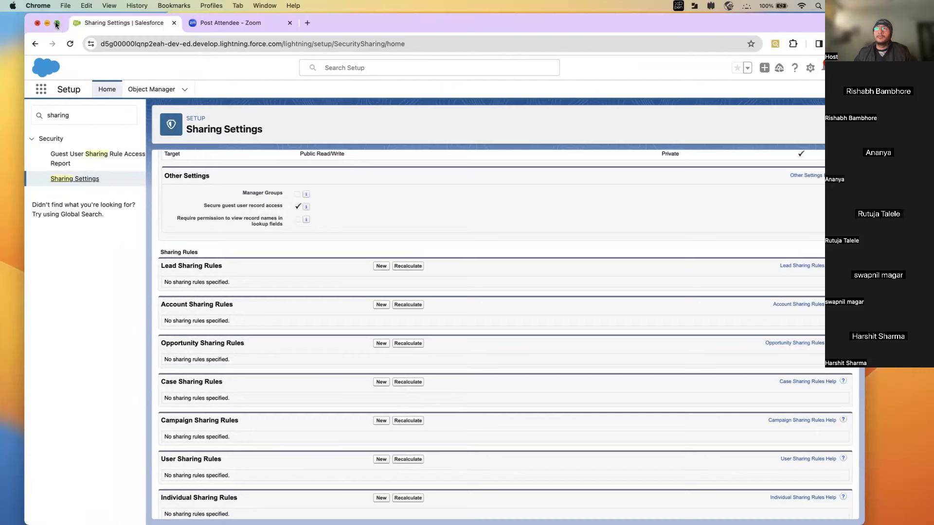
mouse_move(58, 23)
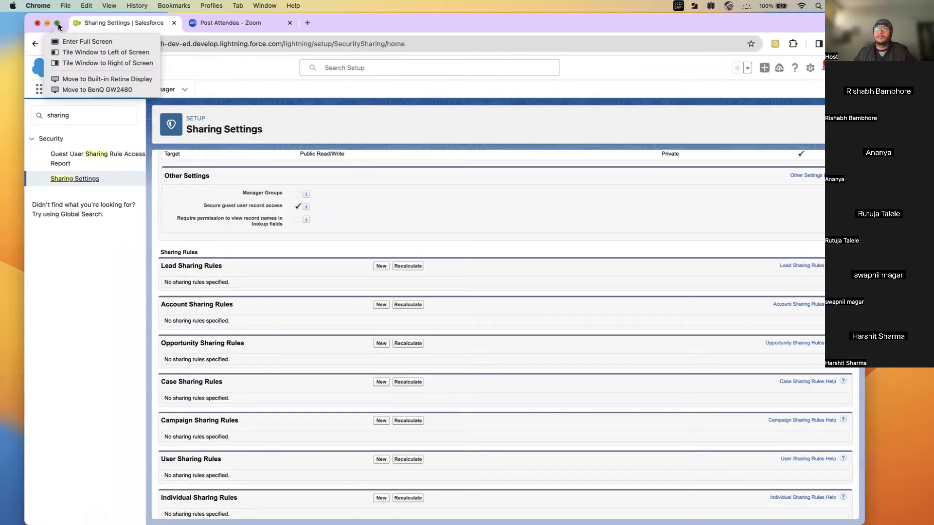
left_click(77, 52)
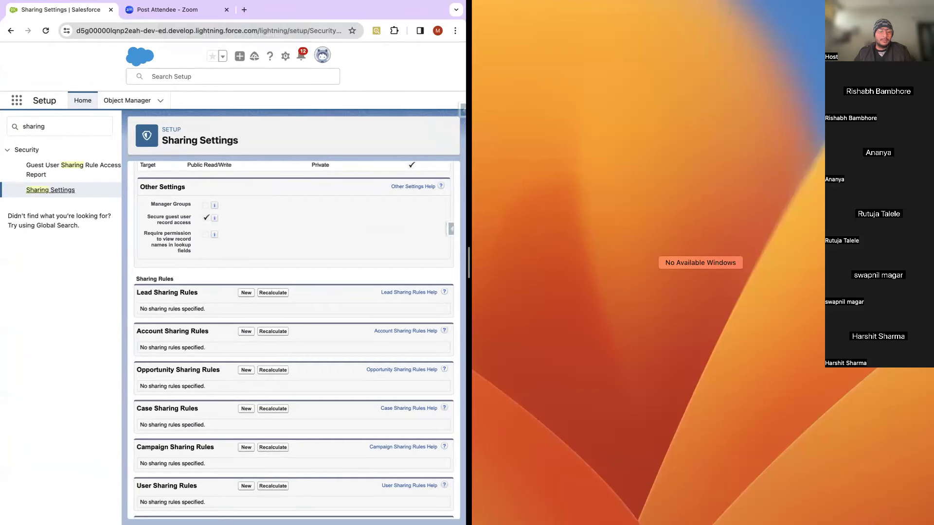
key("ctrl+super+f")
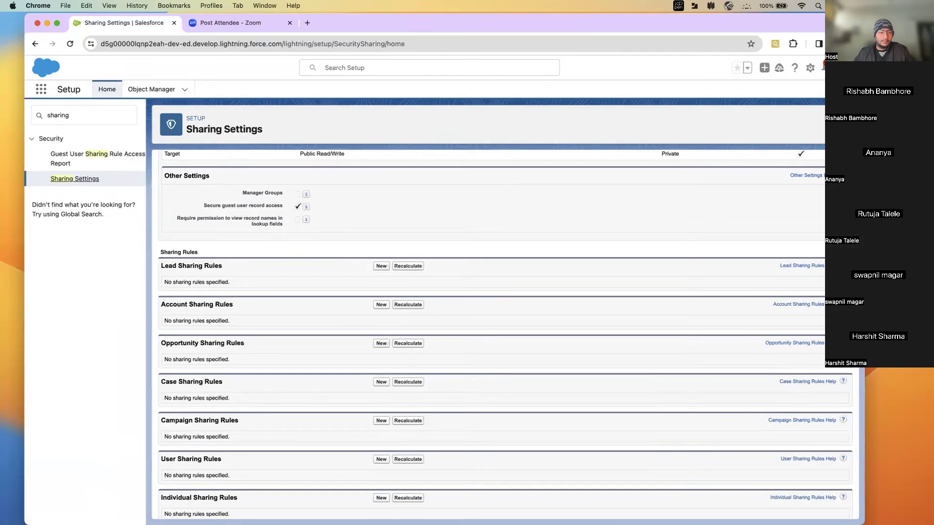
Step: Tile the Salesforce login window on the right with Sharing Settings on the left
key("super+grave")
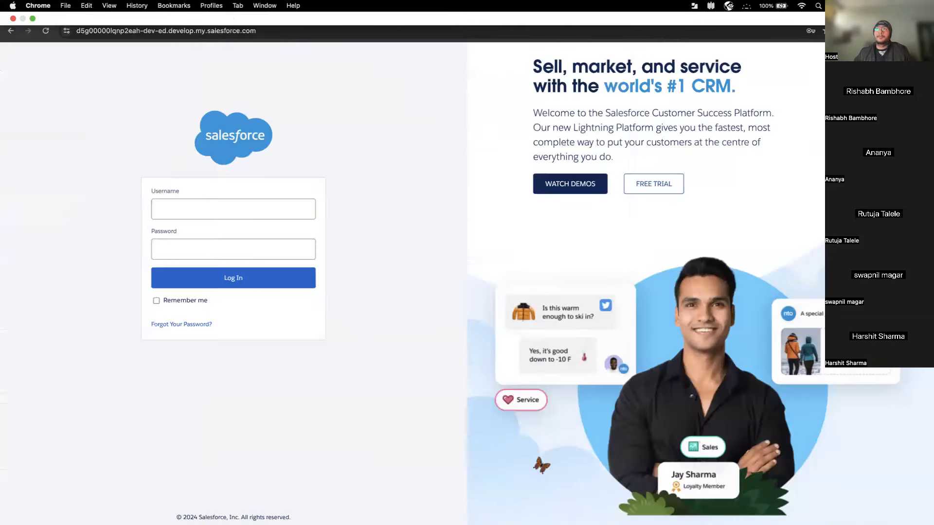
left_click(34, 20)
mouse_move(112, 24)
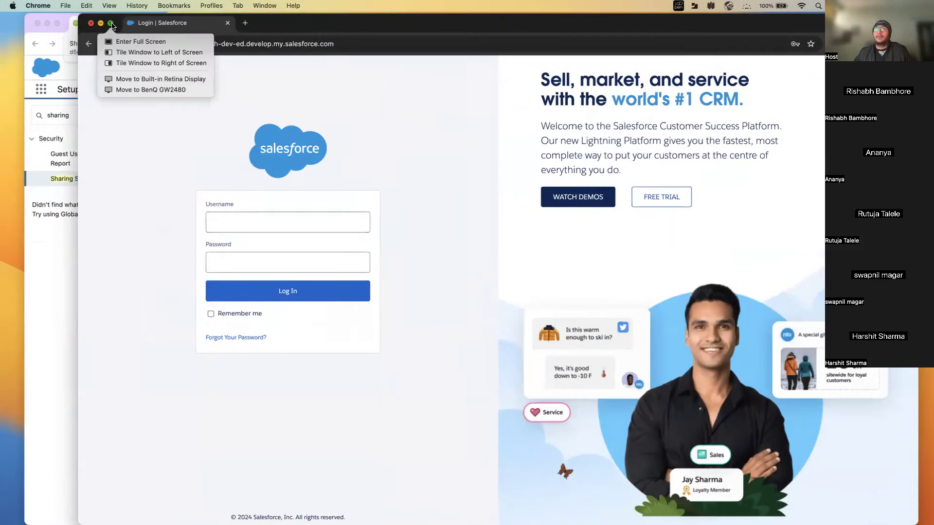
left_click(152, 63)
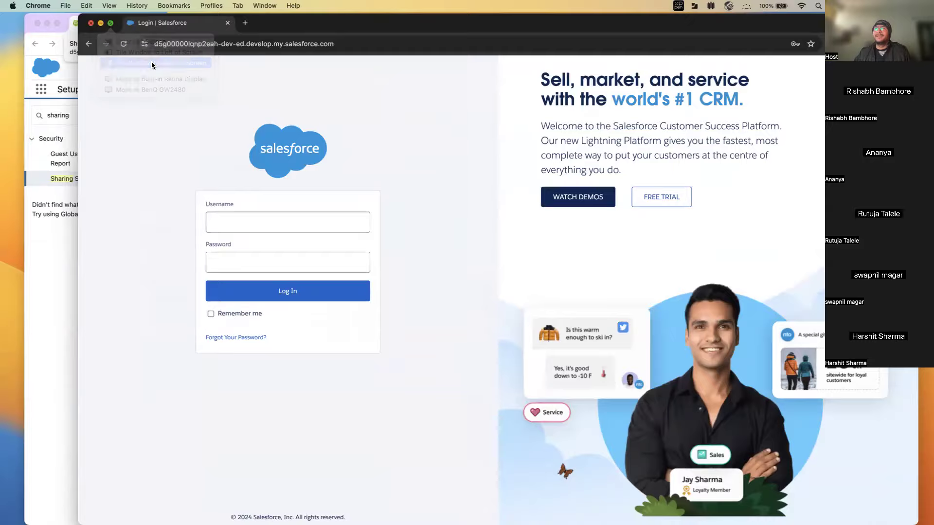
left_click(159, 273)
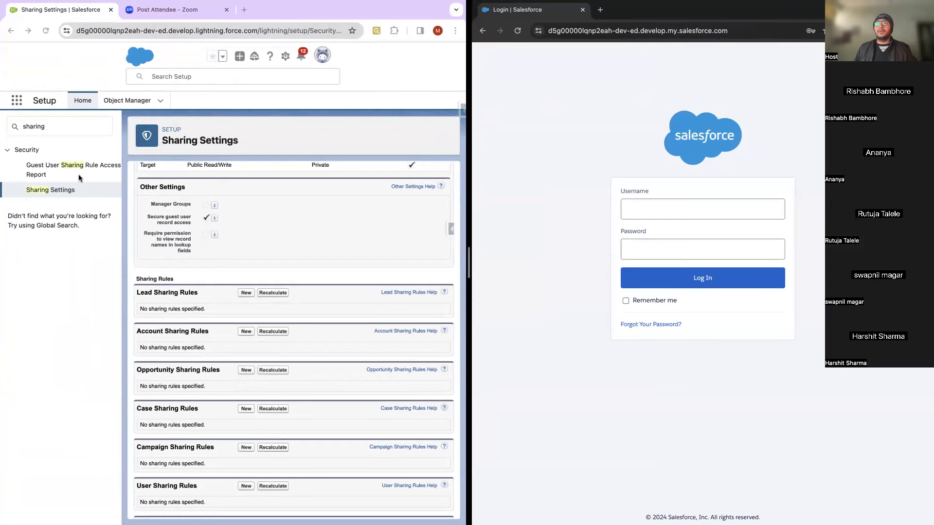
Step: Open the test user's record from Search Setup's Recent Items
scroll(182, 316, "up", 20)
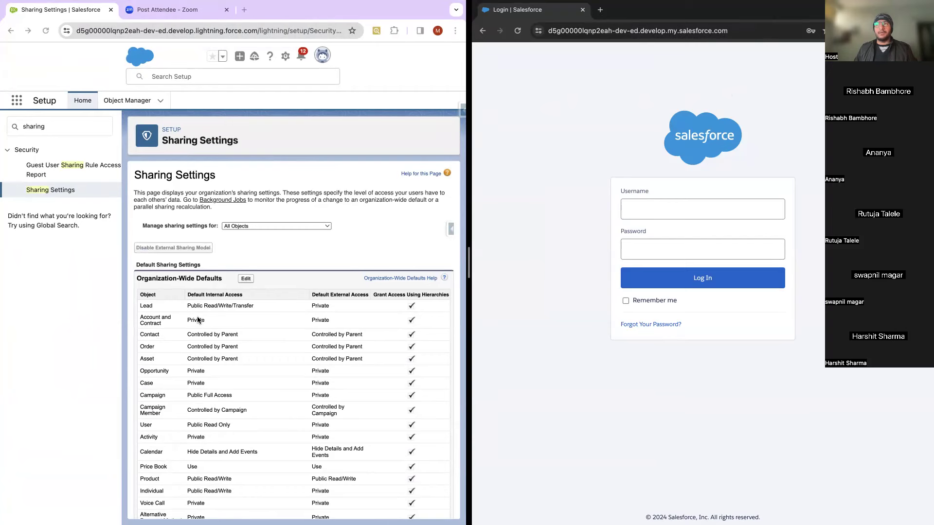
scroll(197, 320, "down", 1)
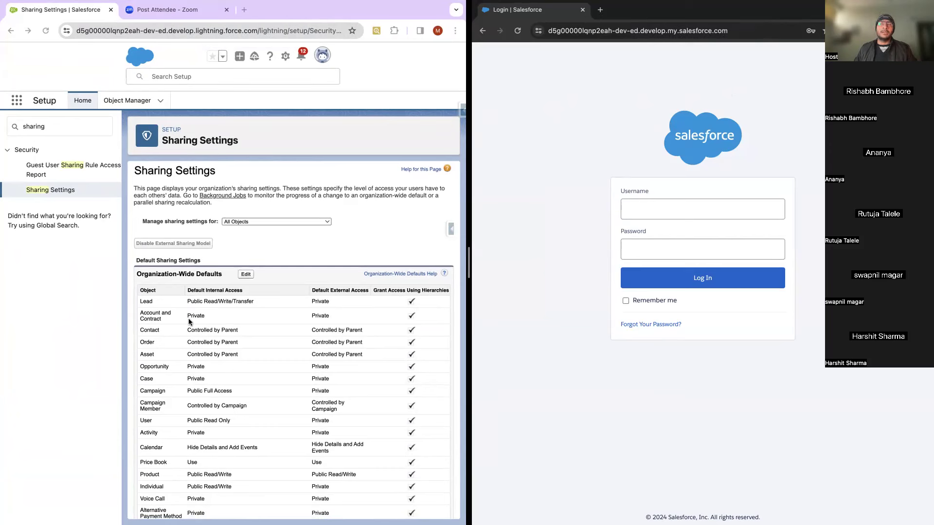
left_click(207, 76)
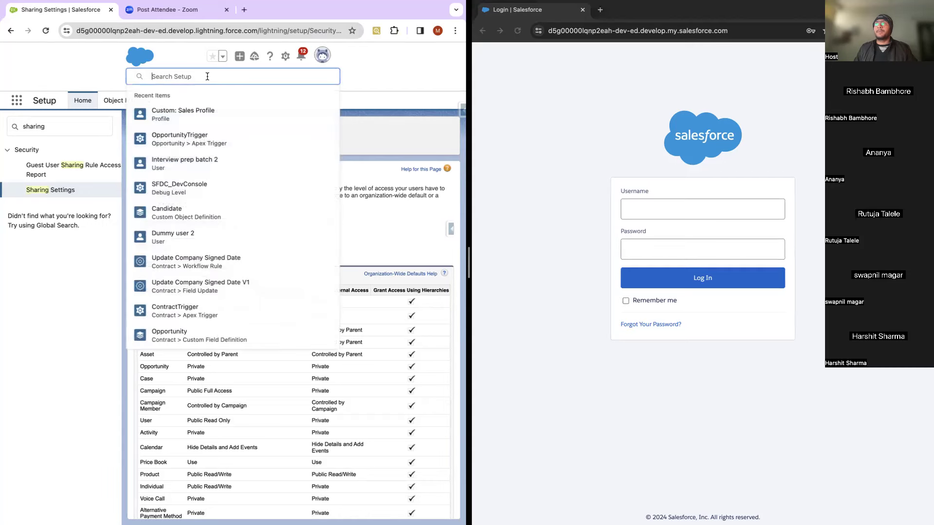
left_click(188, 227)
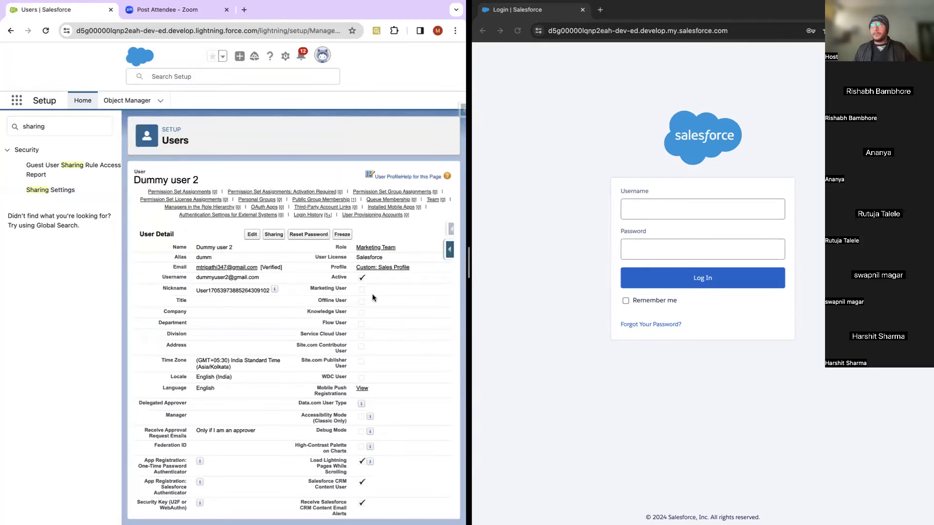
Step: Open the user's Custom: Sales Profile in a new tab and view it
right_click(381, 271)
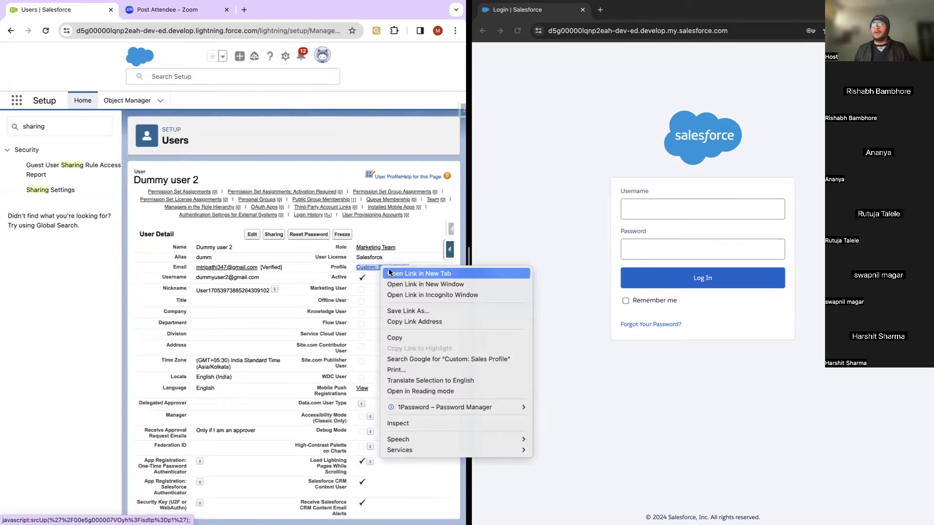
left_click(391, 275)
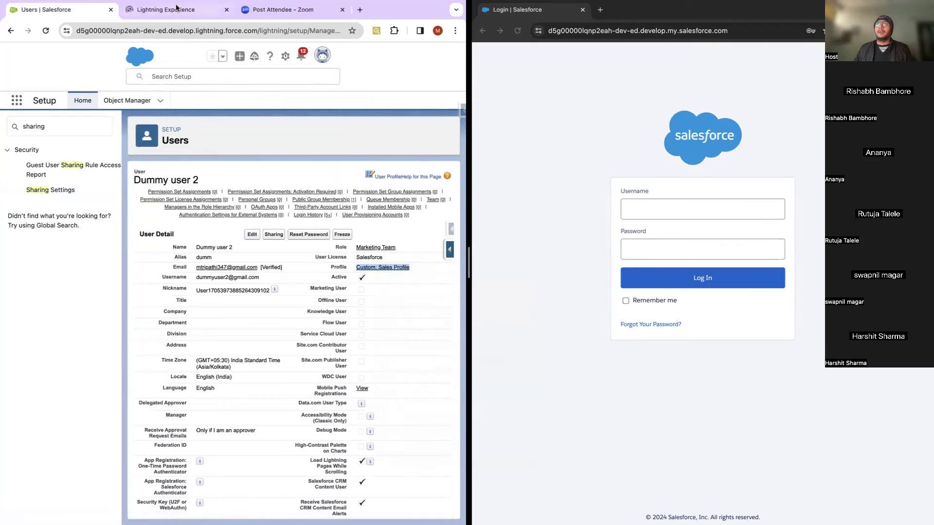
left_click(180, 13)
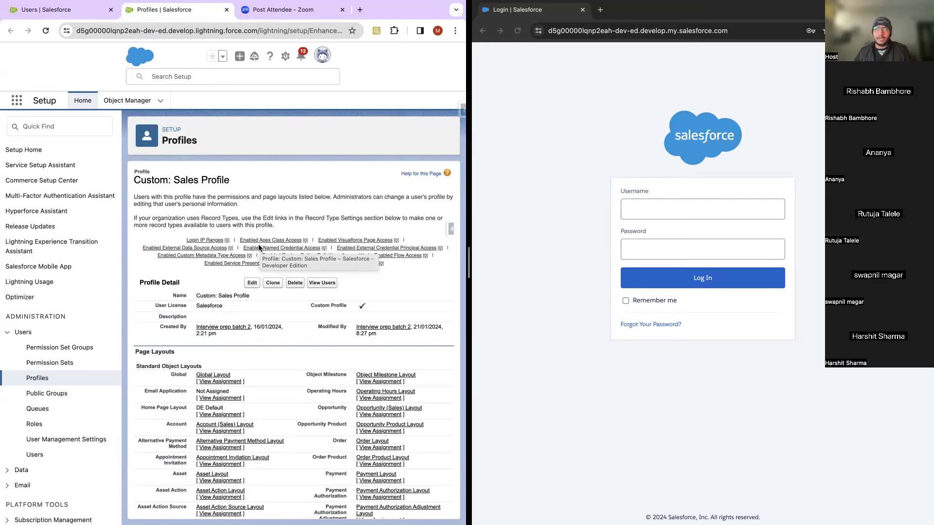
scroll(278, 322, "down", 20)
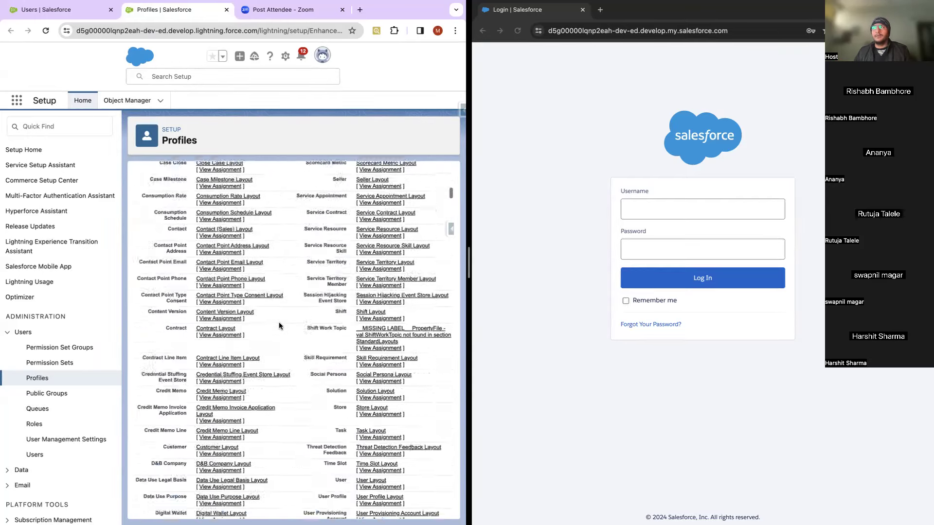
scroll(279, 322, "down", 20)
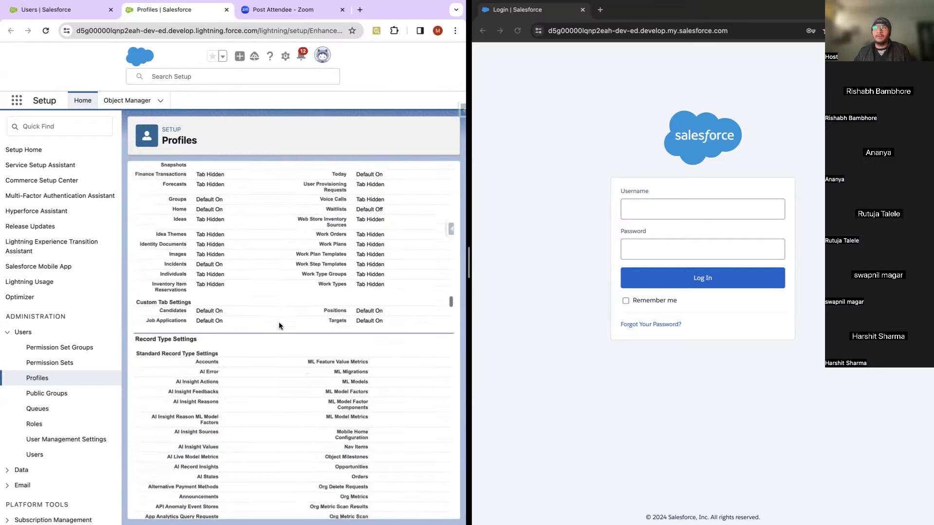
scroll(279, 322, "down", 20)
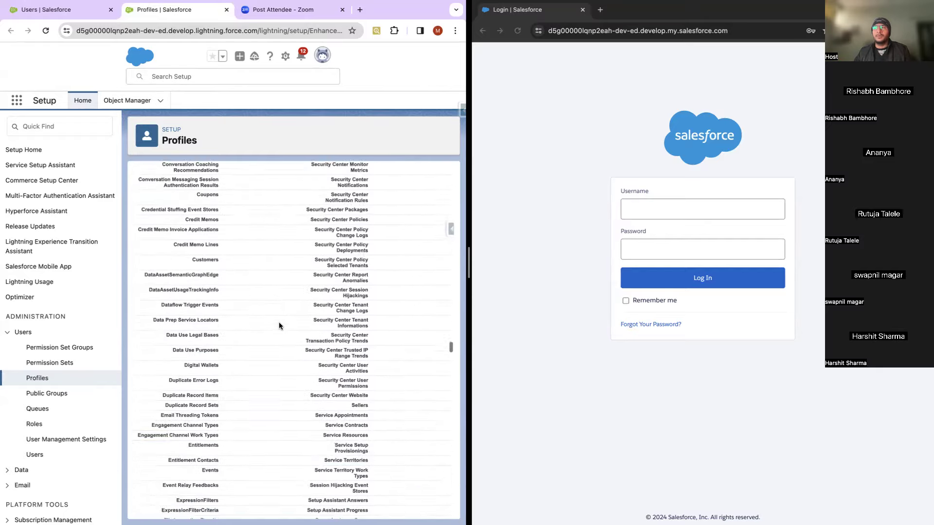
scroll(279, 322, "down", 20)
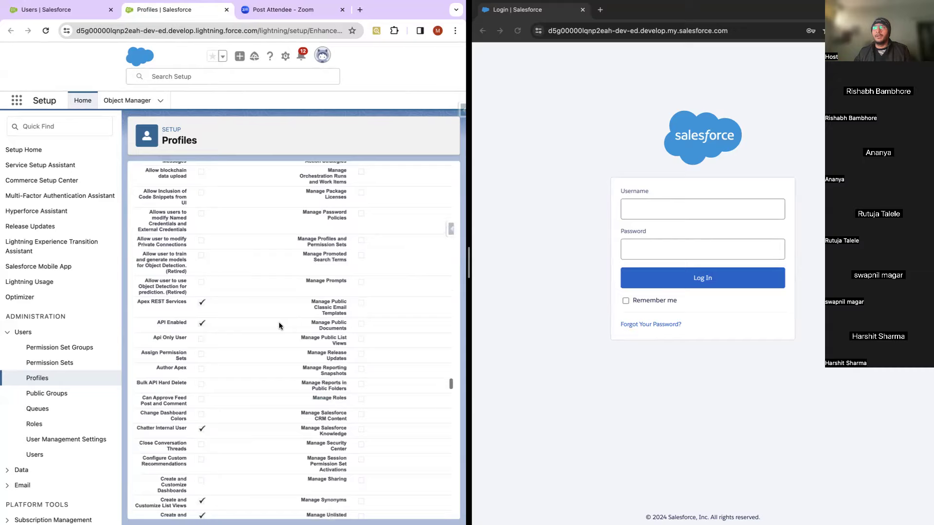
scroll(279, 322, "down", 20)
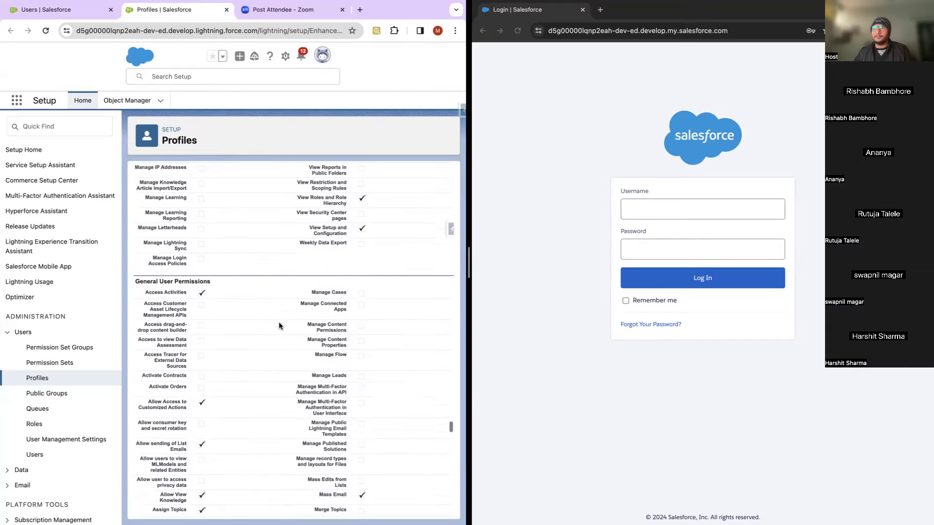
scroll(279, 323, "down", 20)
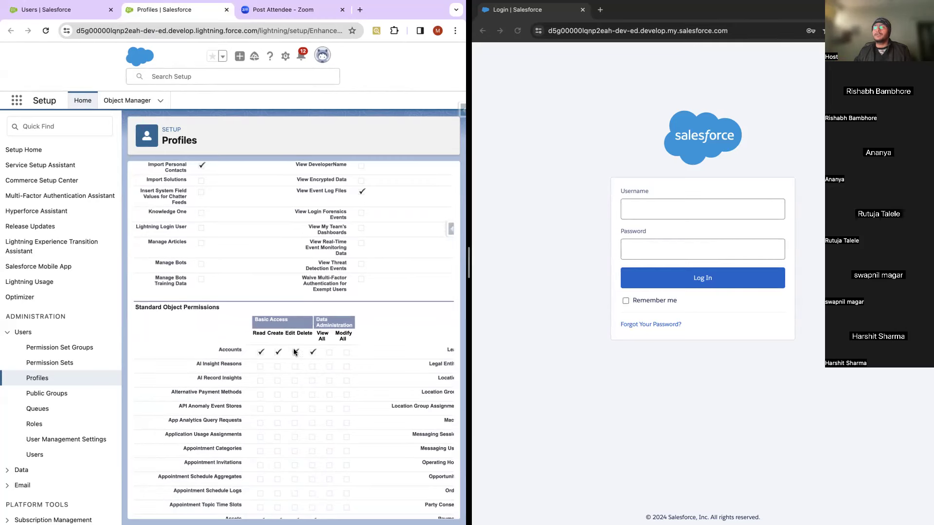
scroll(292, 243, "up", 15)
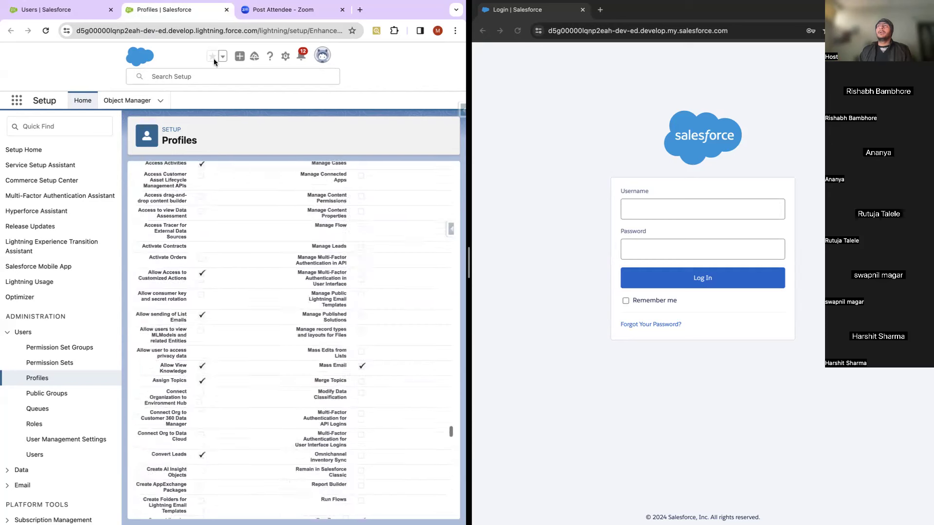
Step: On the dummy user's detail page, select and copy the Username
left_click(116, 7)
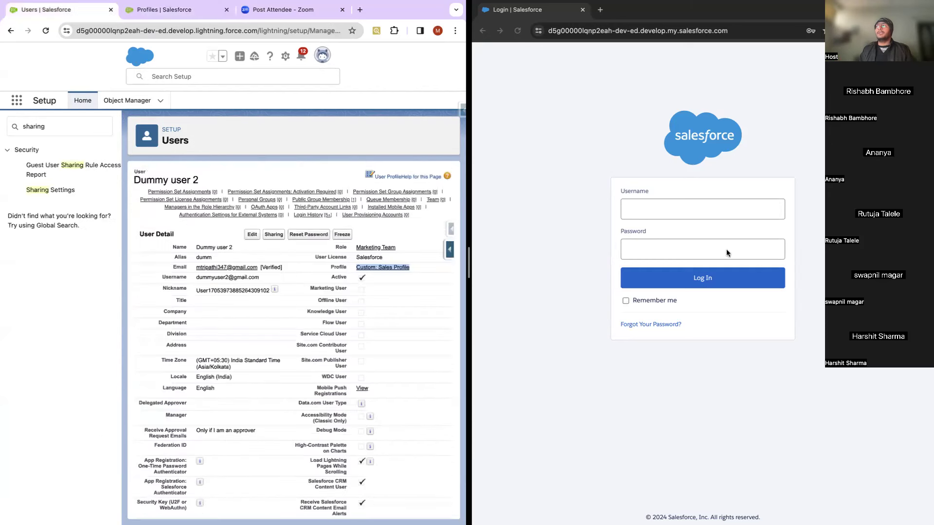
left_click(710, 212)
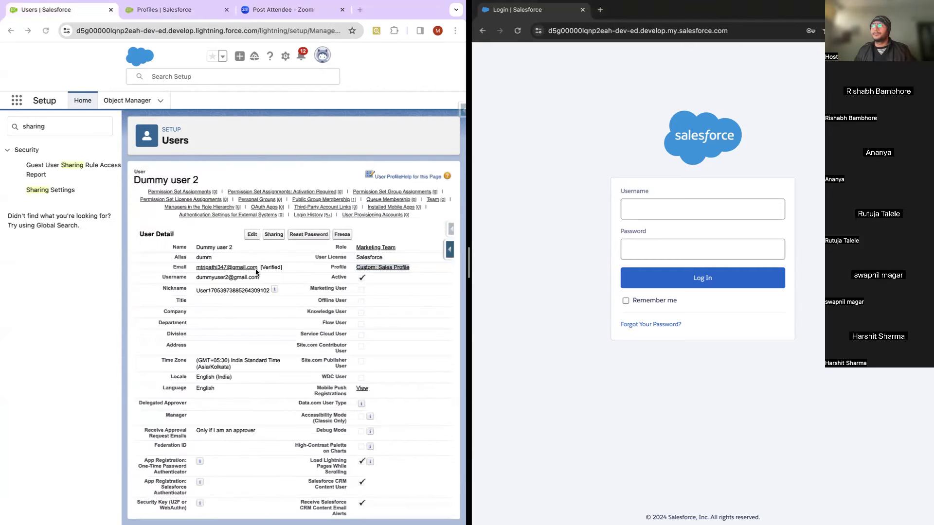
left_click(248, 277)
triple_click(247, 276)
key("cmd+c")
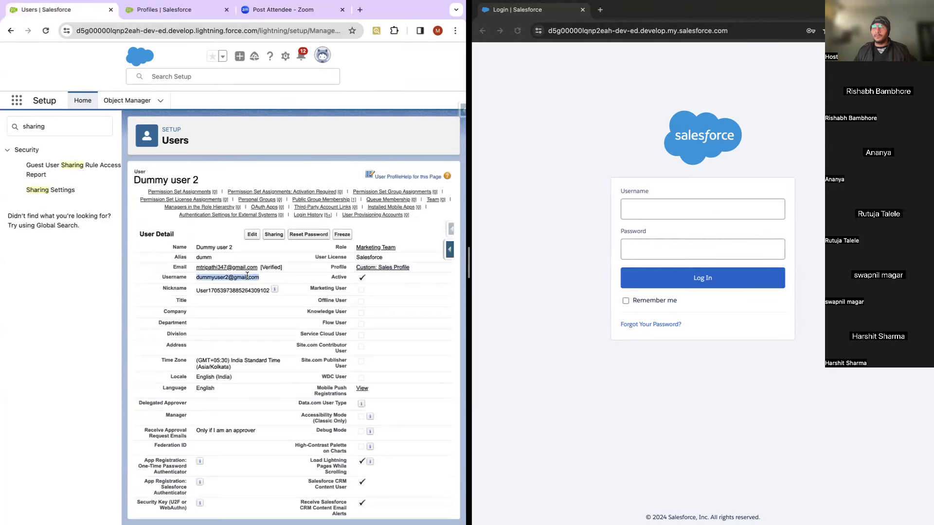
Step: Log in as the test user on the right login page using the copied username and password
left_click(711, 212)
left_click(711, 211)
key("cmd+v")
left_click(663, 249)
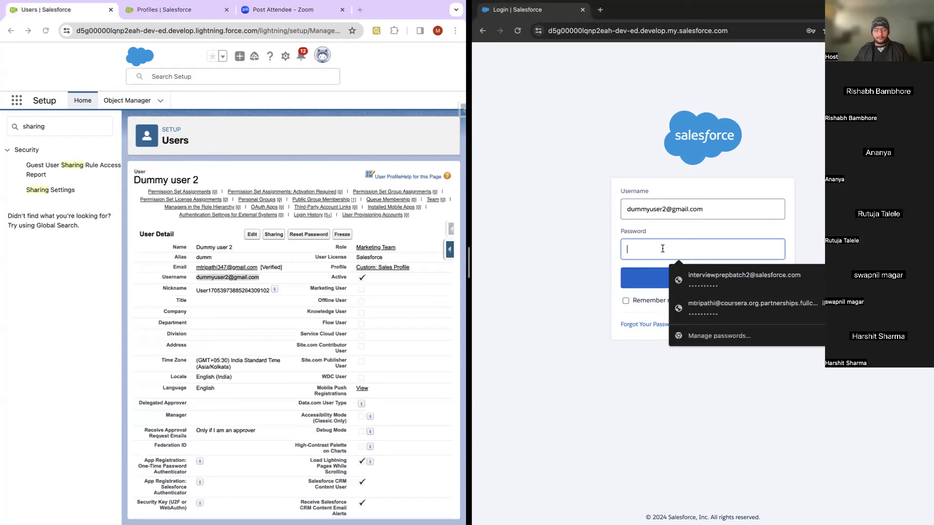
type("********")
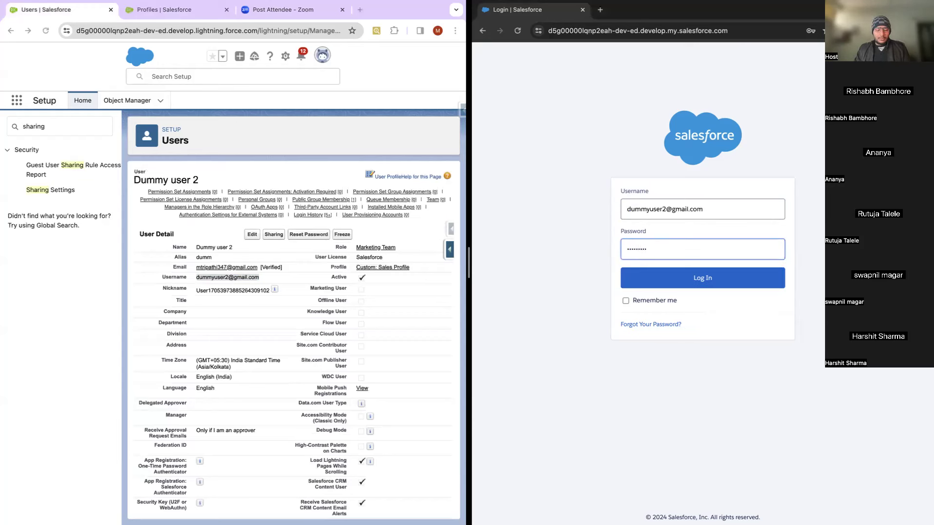
key("Return")
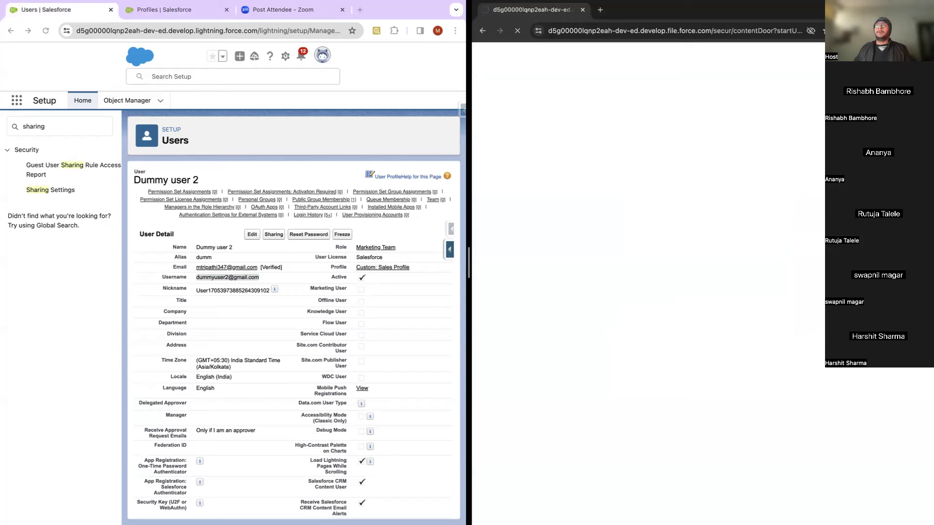
left_click(202, 166)
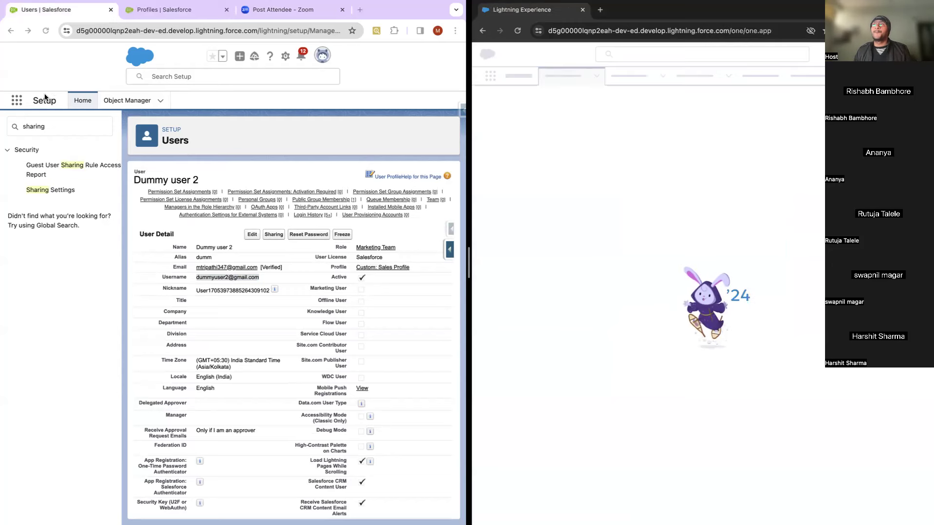
Step: Go to Accounts through the App Launcher by searching 'acc'
left_click(16, 101)
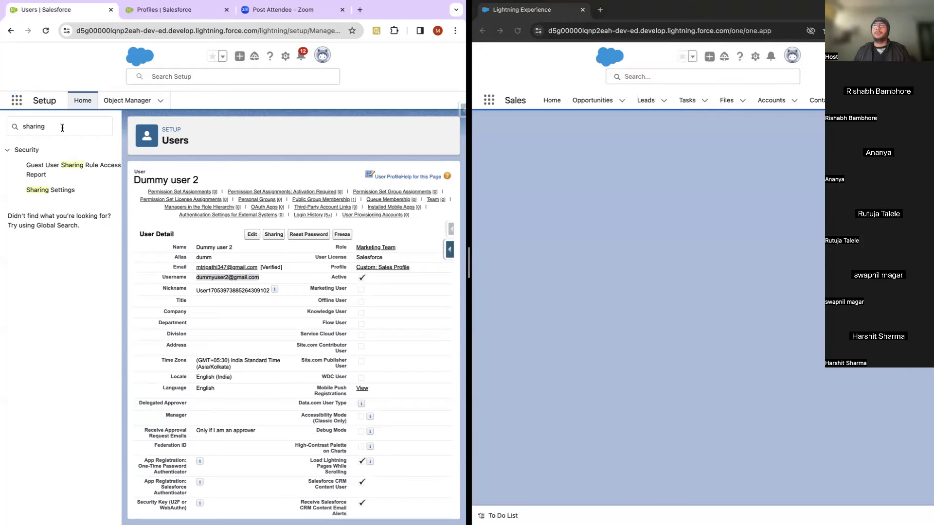
left_click(17, 101)
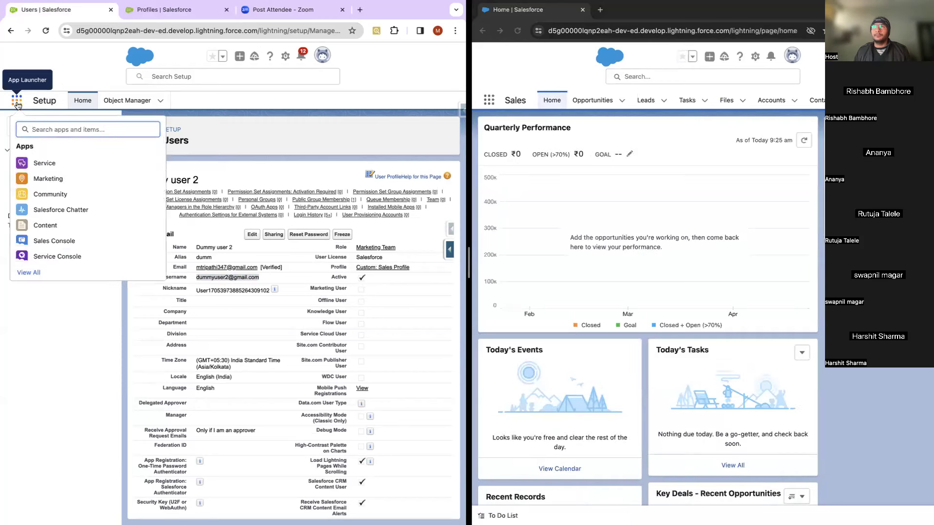
type("acc")
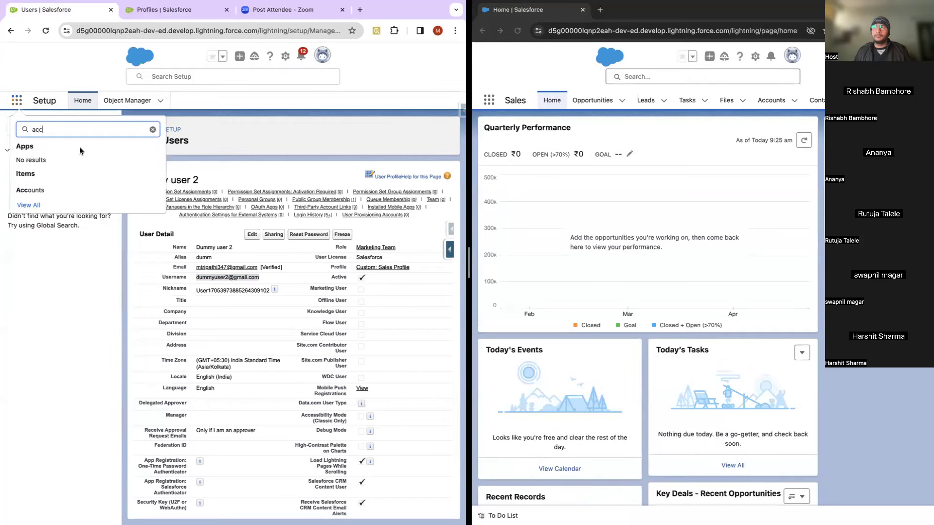
left_click(30, 190)
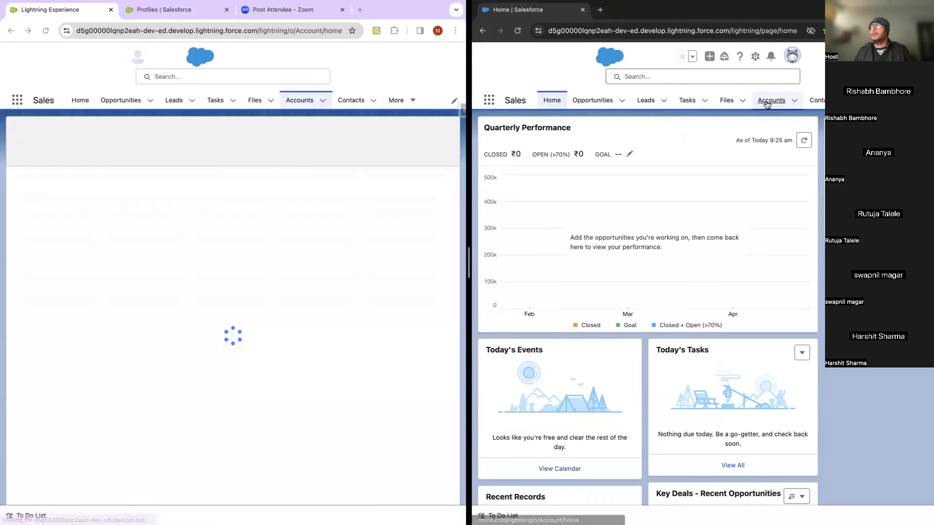
Step: Show the test user's All Accounts list view, then open Test Account on the admin side
left_click(769, 101)
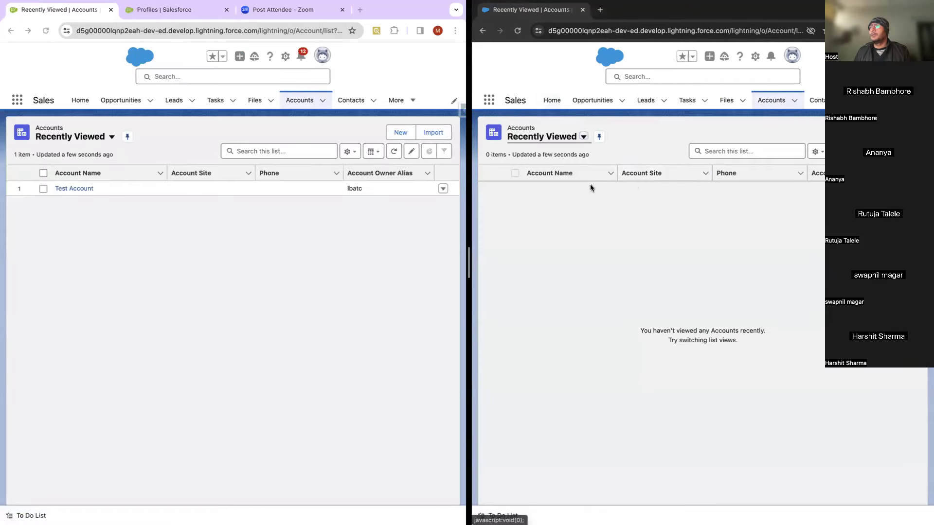
left_click(584, 137)
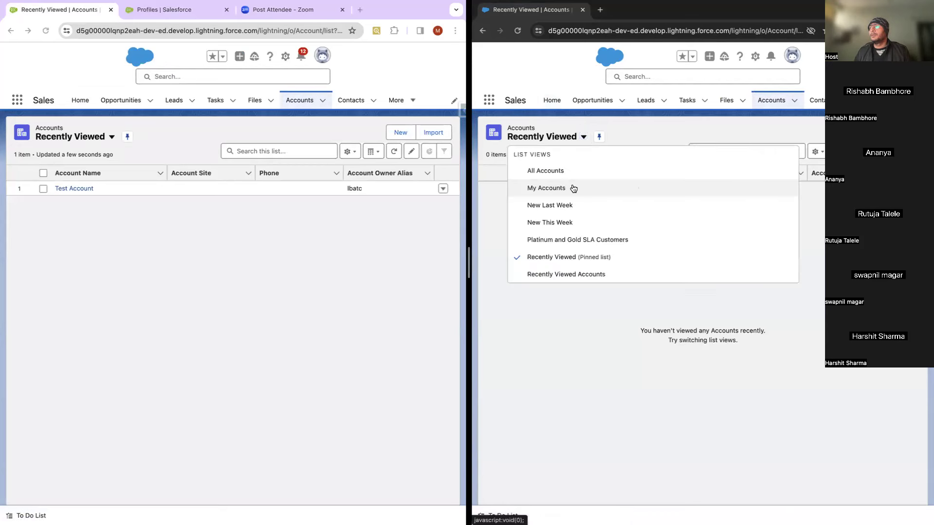
left_click(553, 170)
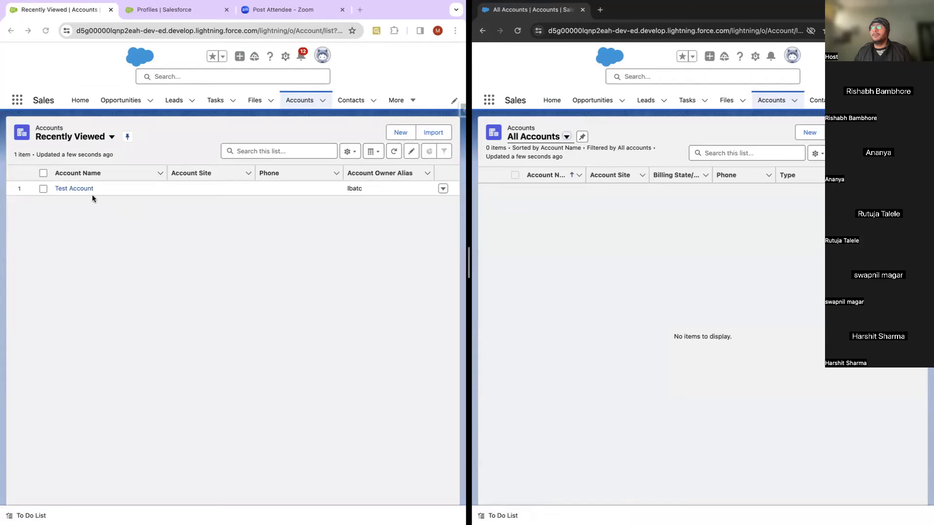
left_click(77, 188)
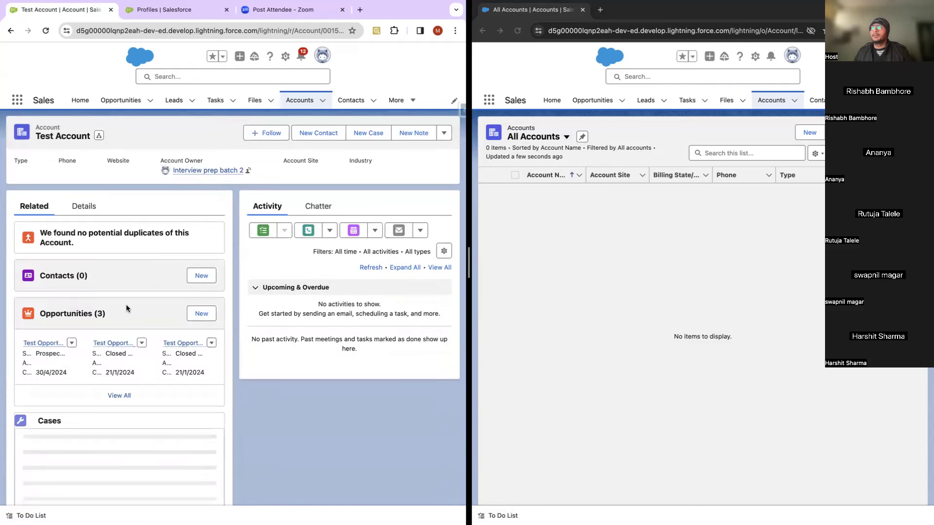
Step: Select and copy the Test Account record ID from the left window's address bar
left_click(284, 34)
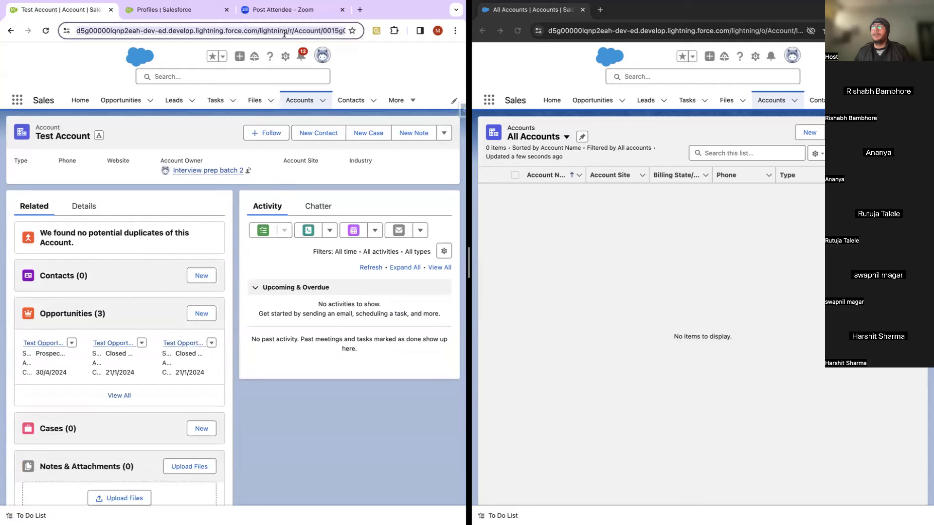
left_click(284, 32)
left_click(302, 32)
left_click(316, 32)
key("Right")
key("Right")
key("Right")
key("Right")
key("Right")
key("Right")
key("Right")
key("Right")
key("Right")
key("Right")
key("Right")
key("Right")
key("Right")
key("Right")
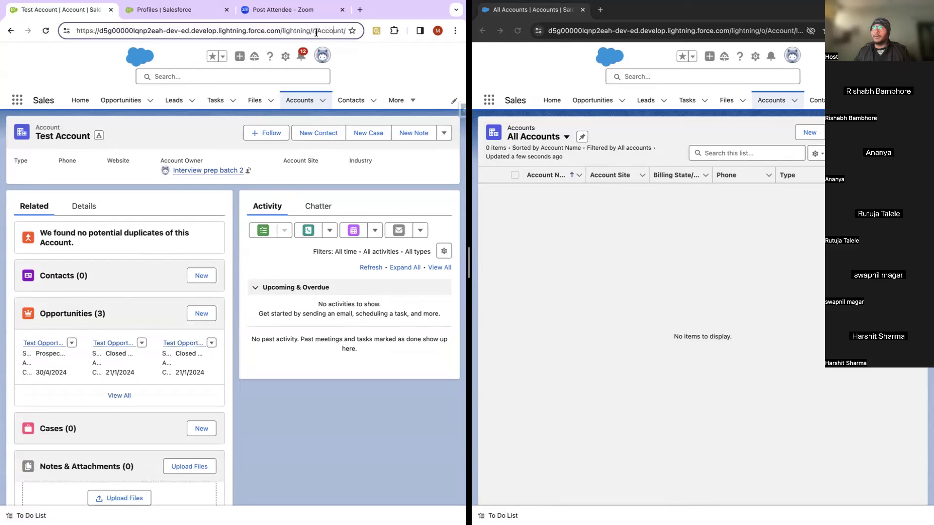
key("Right")
key("Right")
key("Right")
key("Right")
key("Right")
key("Right")
key("Right")
key("Right")
key("Right")
key("Right")
key("Right")
key("Right")
key("Right")
key("Right")
key("Right")
key("Right")
key("Right")
key("Right")
key("Right")
key("Right")
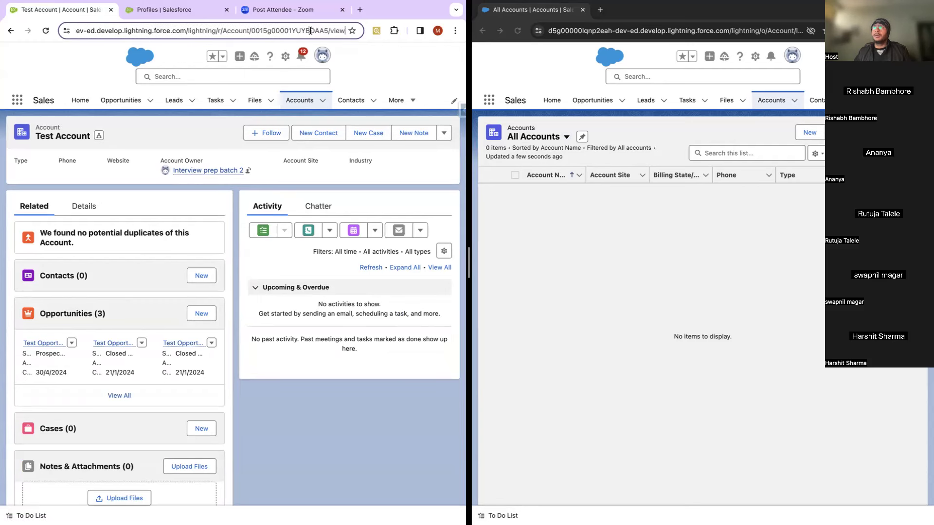
double_click(310, 30)
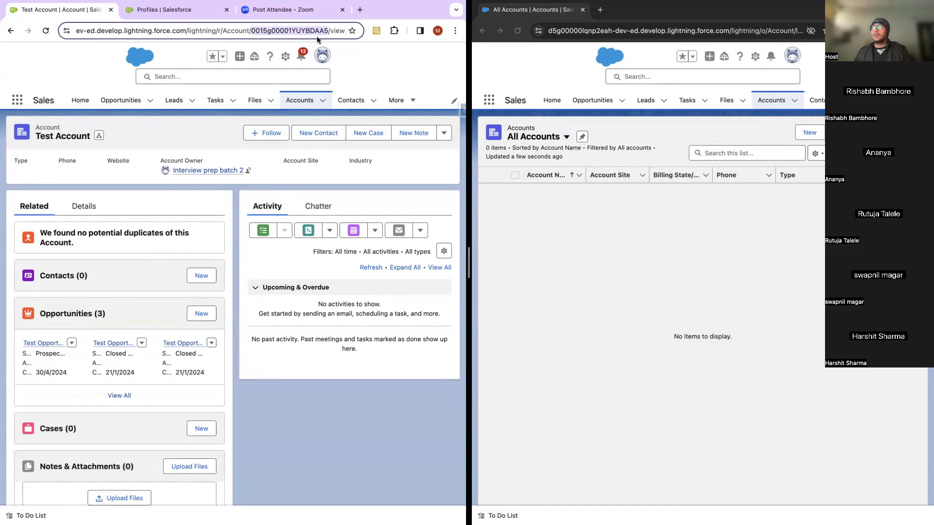
Step: Replace the test user's URL path after .com/ with the record ID and load it
left_click(701, 31)
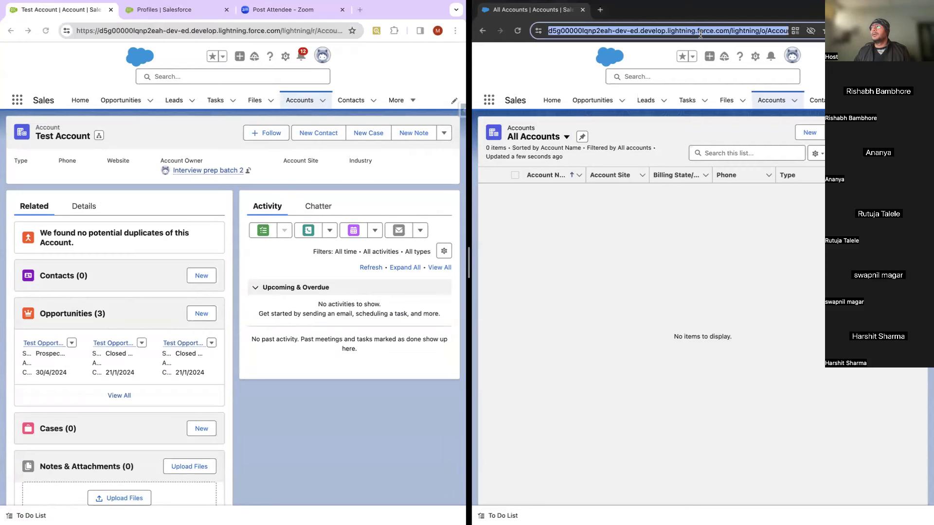
left_click(700, 32)
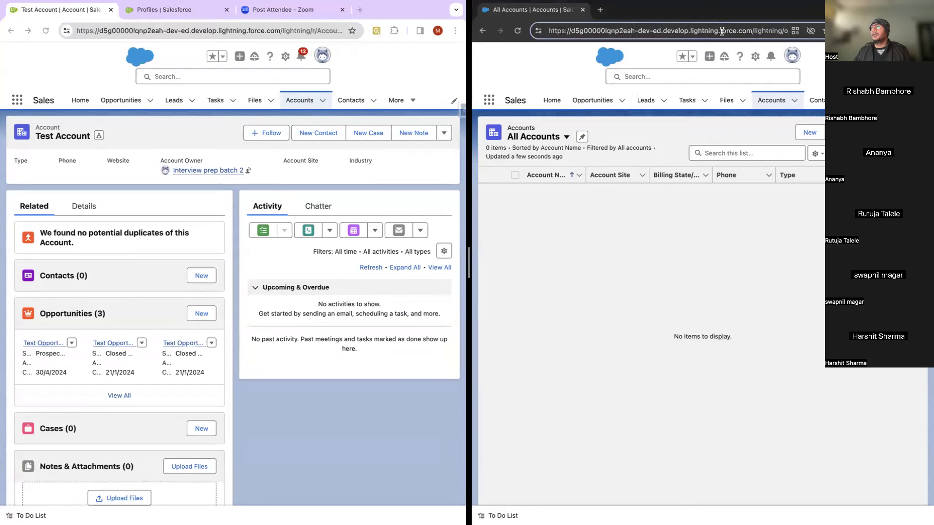
left_click_drag(752, 30, 789, 31)
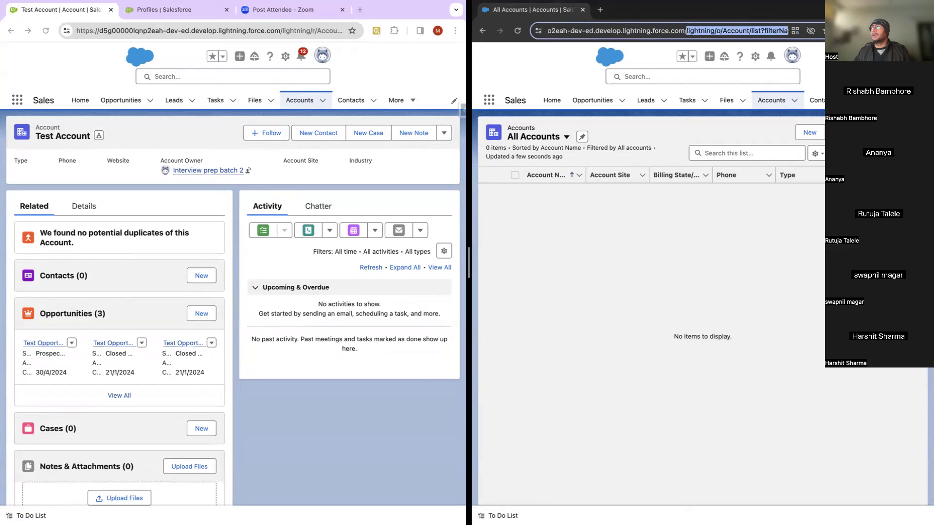
key("BackSpace")
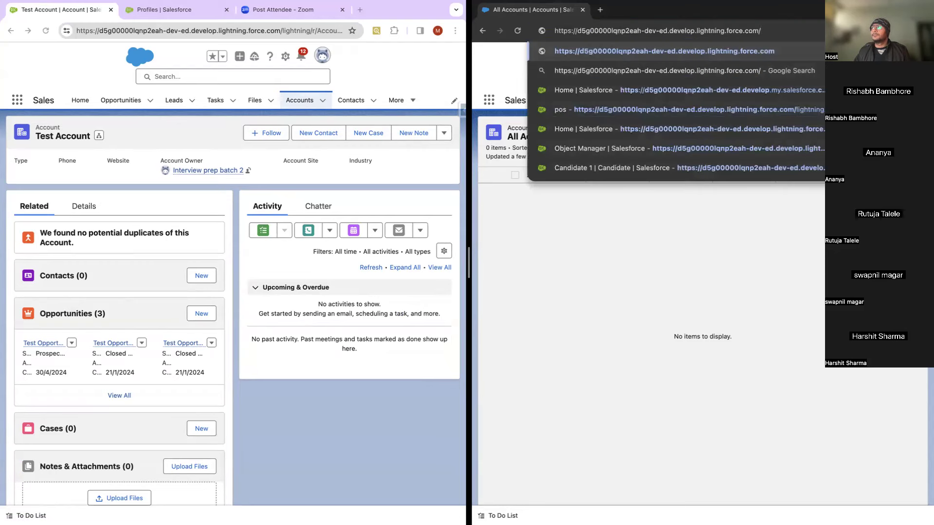
type("0015g00001YUYBDAA5")
key("Return")
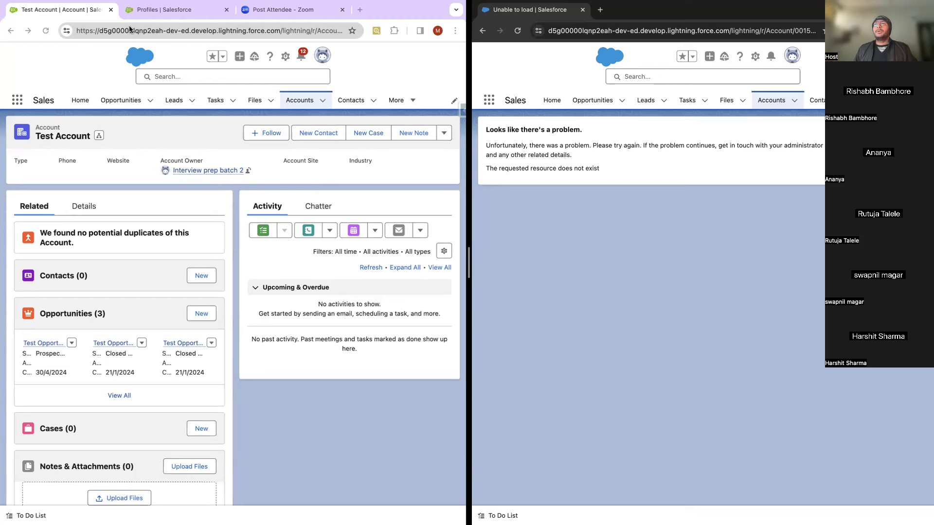
Step: Filter Setup by 'sharing' and open Sharing Settings, where Account Sharing Rules lists none
left_click(163, 11)
left_click(71, 123)
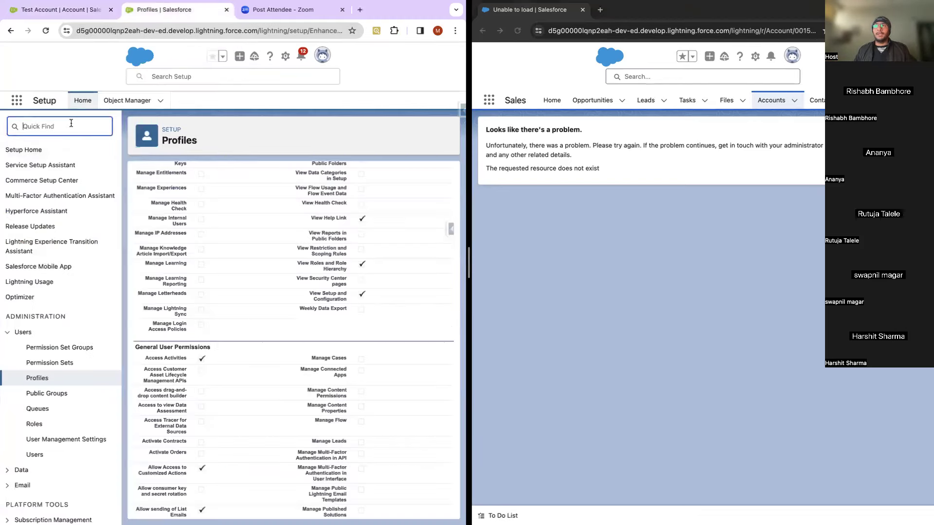
type("sharing")
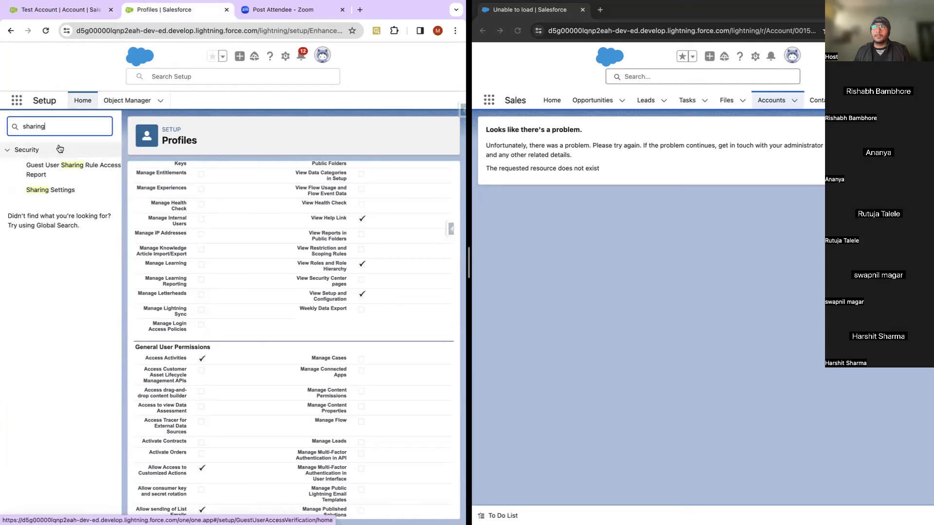
left_click(65, 193)
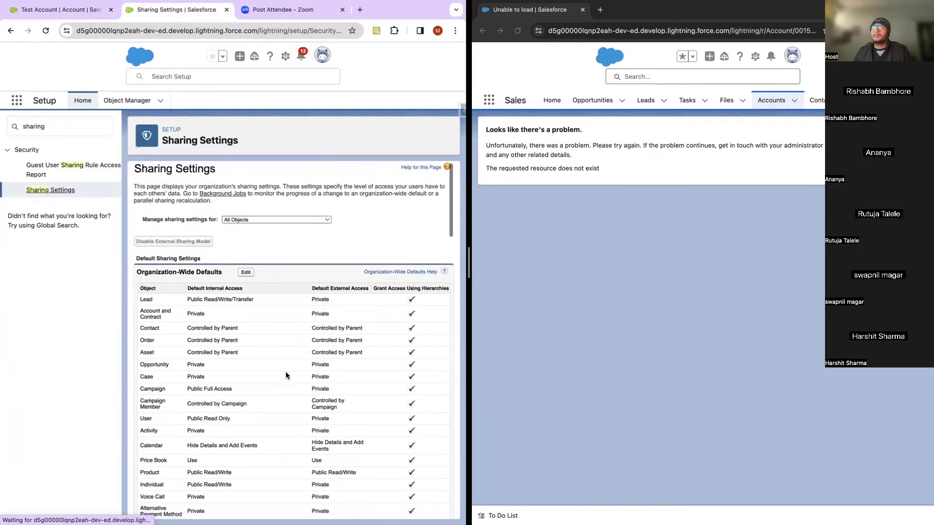
scroll(285, 371, "down", 20)
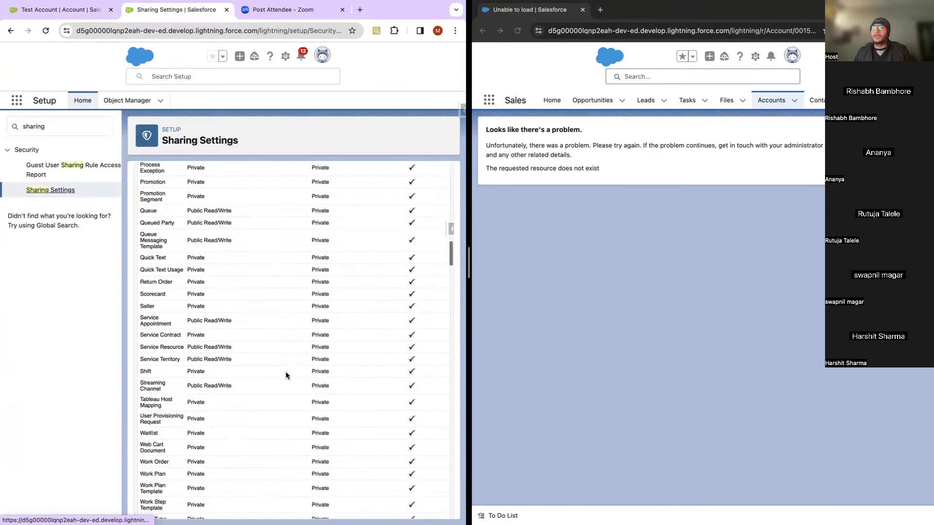
scroll(285, 372, "up", 7)
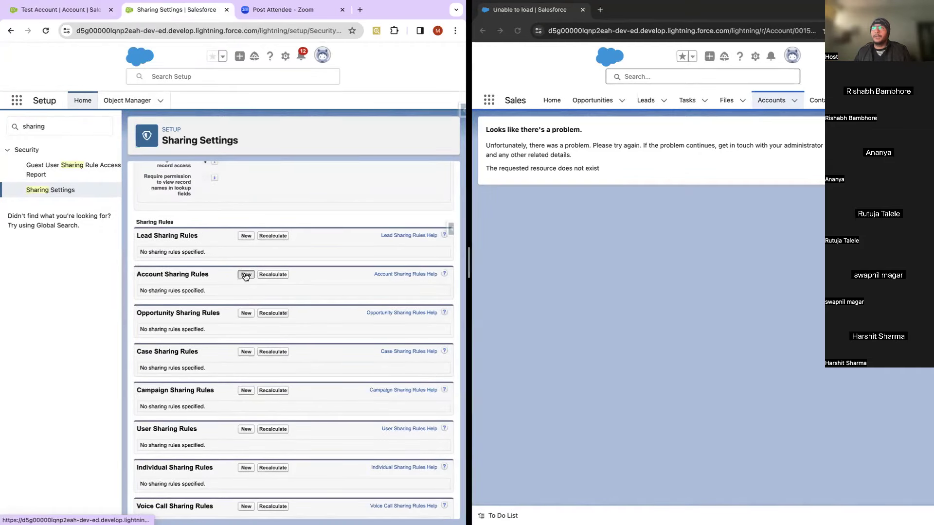
Step: Start a new Account sharing rule labelled 'Test Sharing Rule', with Rule Name Test_Sharing_Rule
left_click(246, 274)
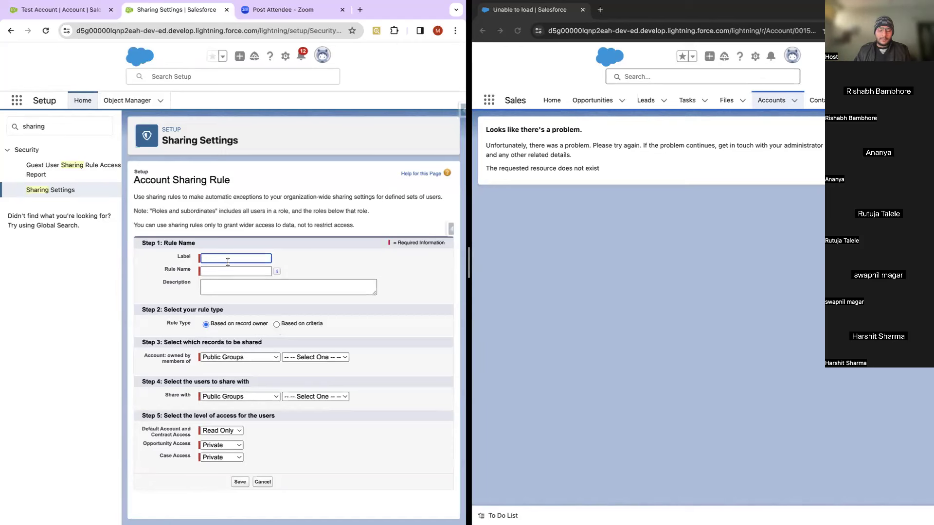
type("Test Sh")
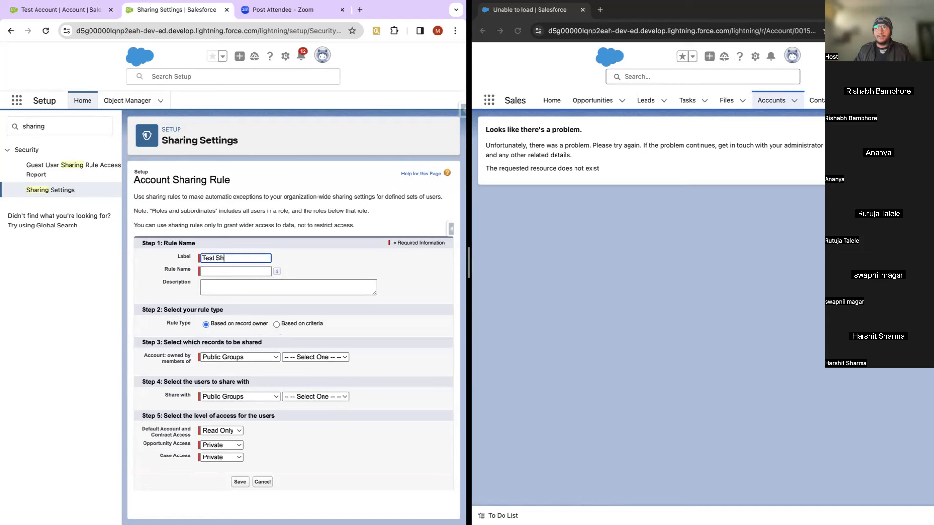
type("aring ")
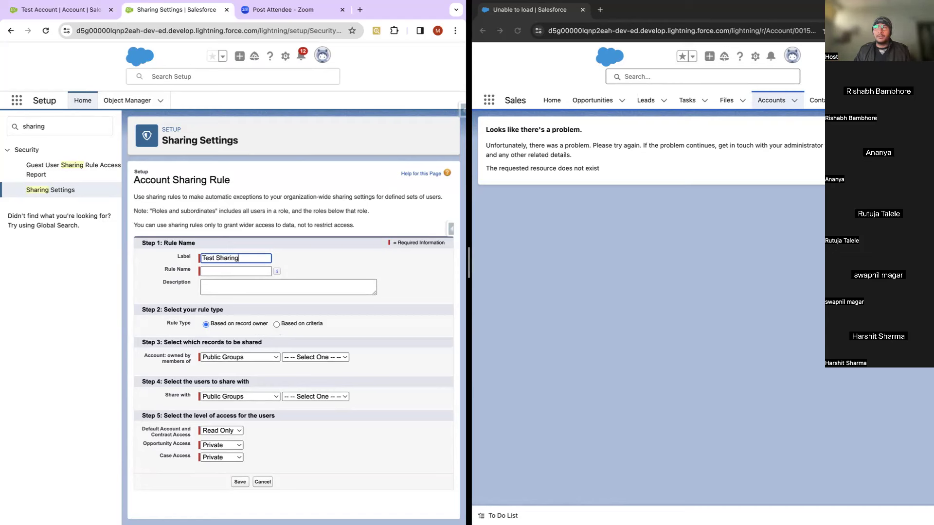
type("Rule")
left_click(337, 266)
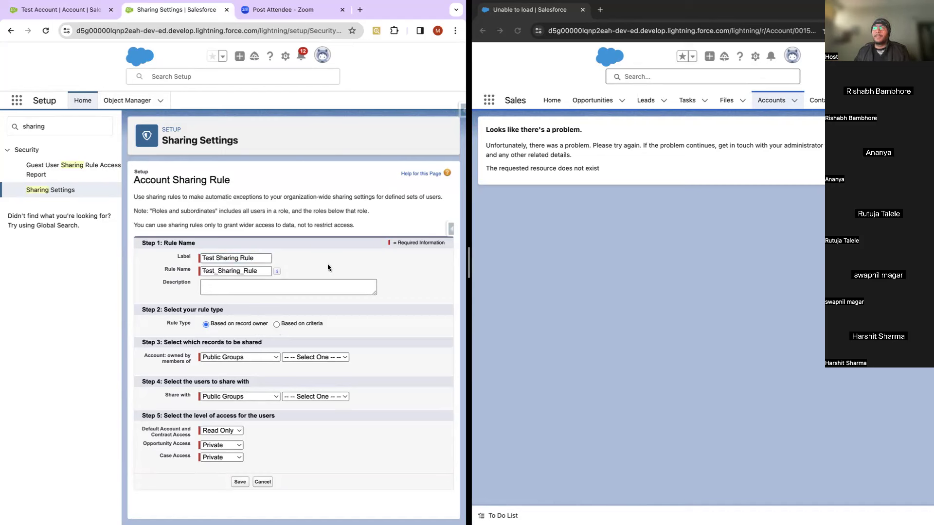
left_click(234, 358)
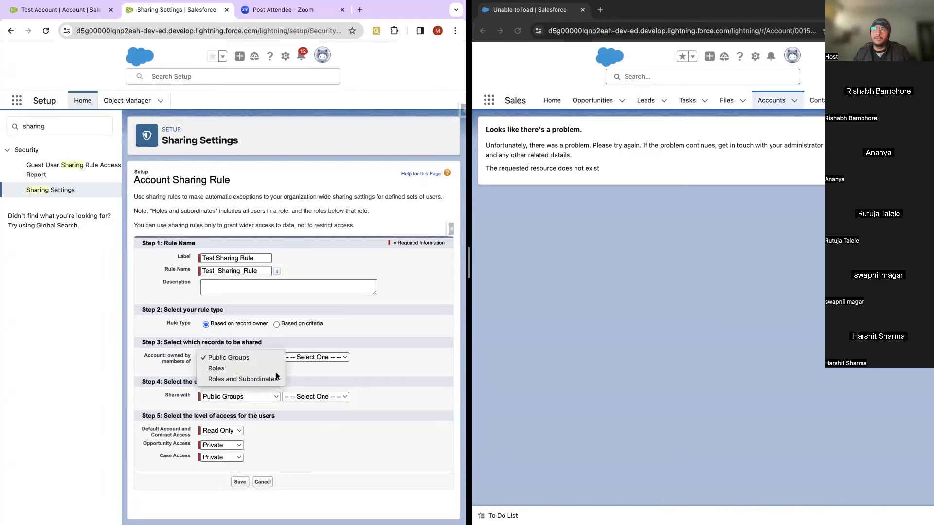
left_click(276, 324)
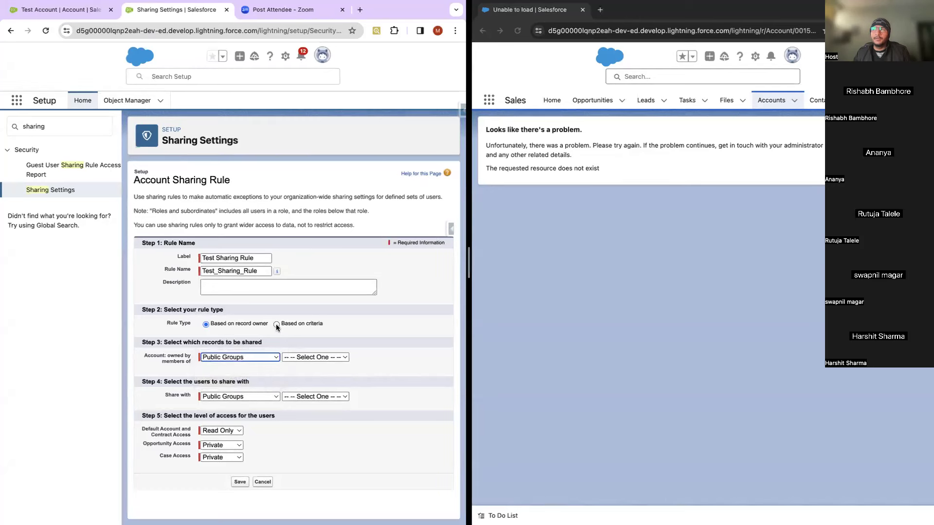
Step: Make the rule criteria-based and choose Account Name as the criterion field
left_click(276, 324)
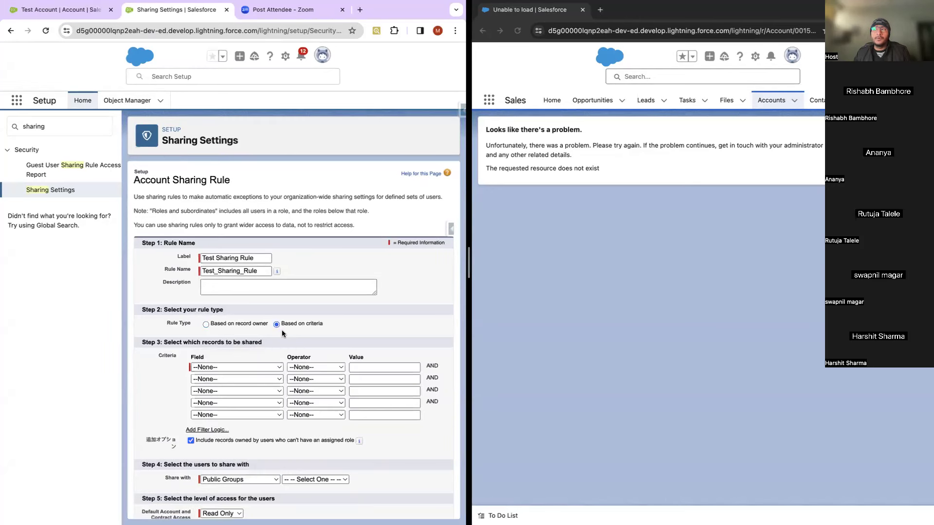
left_click(243, 365)
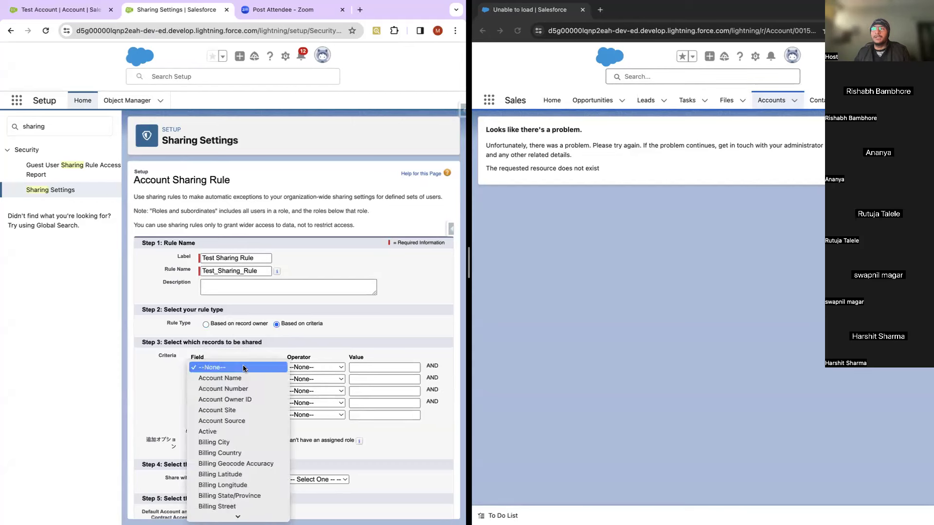
scroll(235, 435, "down", 7)
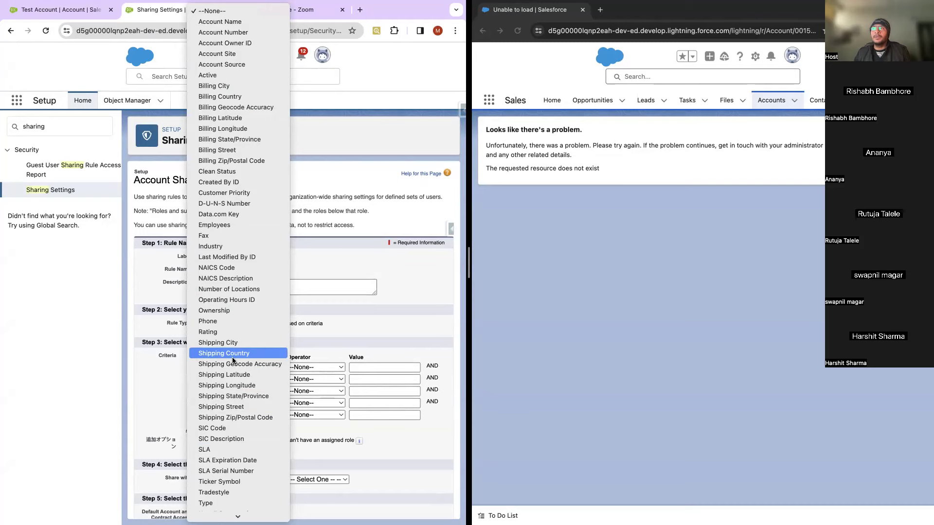
scroll(227, 116, "down", 2)
scroll(227, 115, "up", 2)
scroll(227, 116, "down", 2)
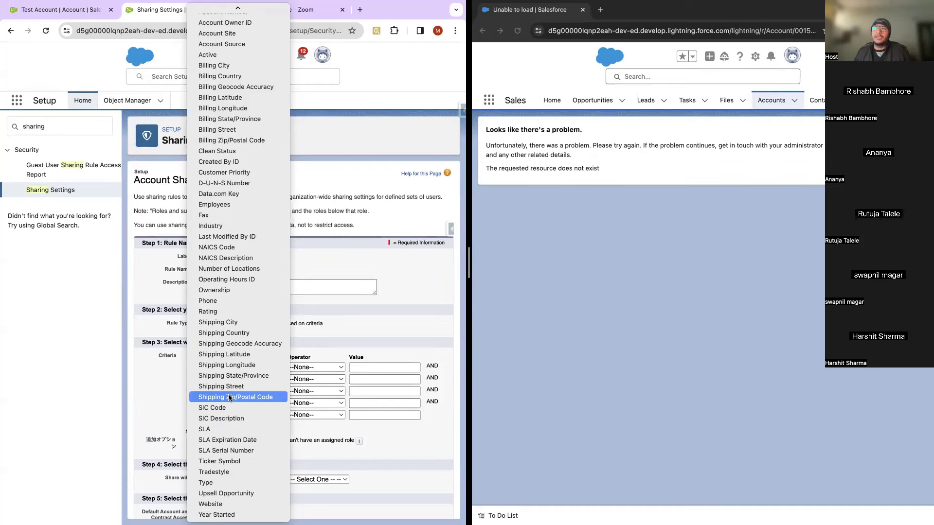
scroll(224, 280, "up", 2)
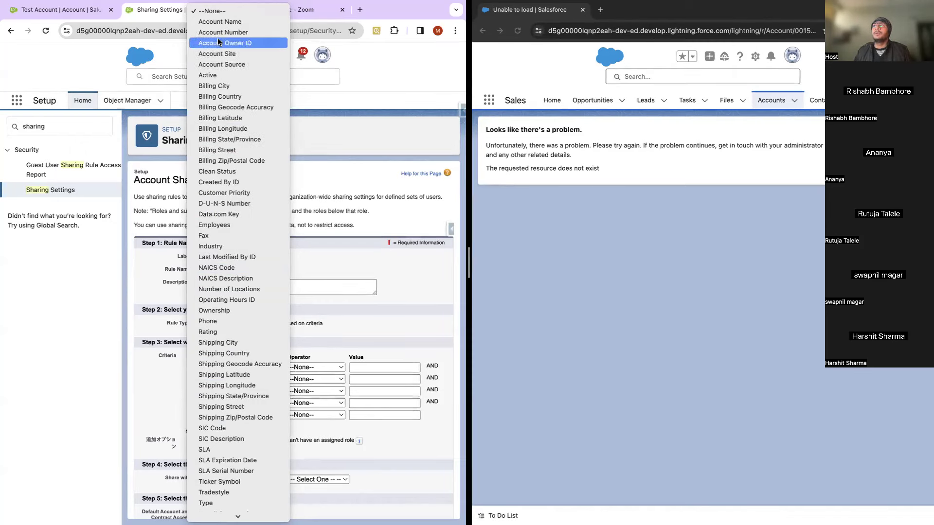
left_click(226, 22)
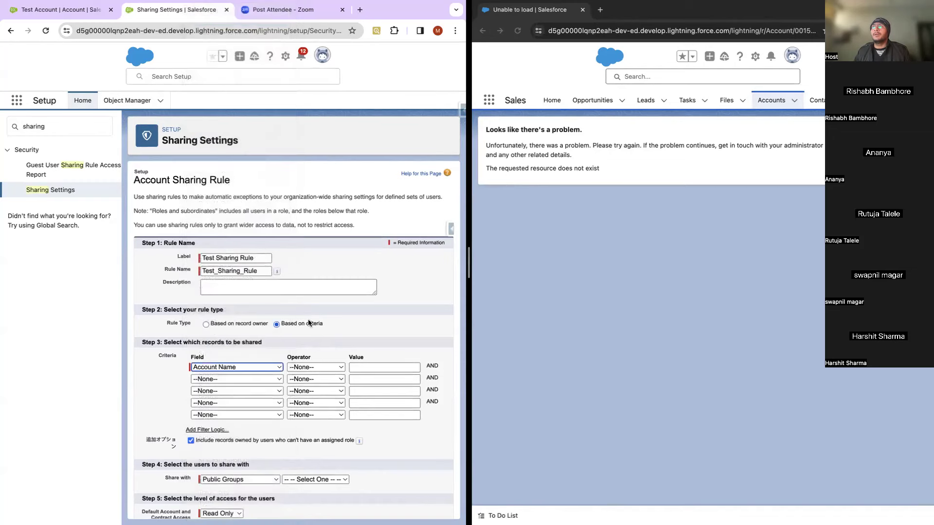
Step: Glance at the Test Account record, then set the criterion to equals 'Test Account'
left_click(68, 9)
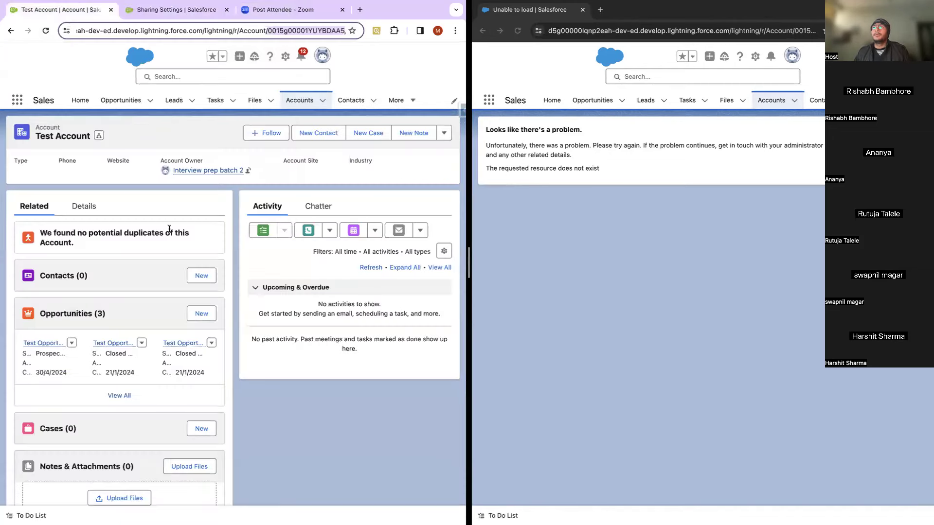
left_click(89, 134)
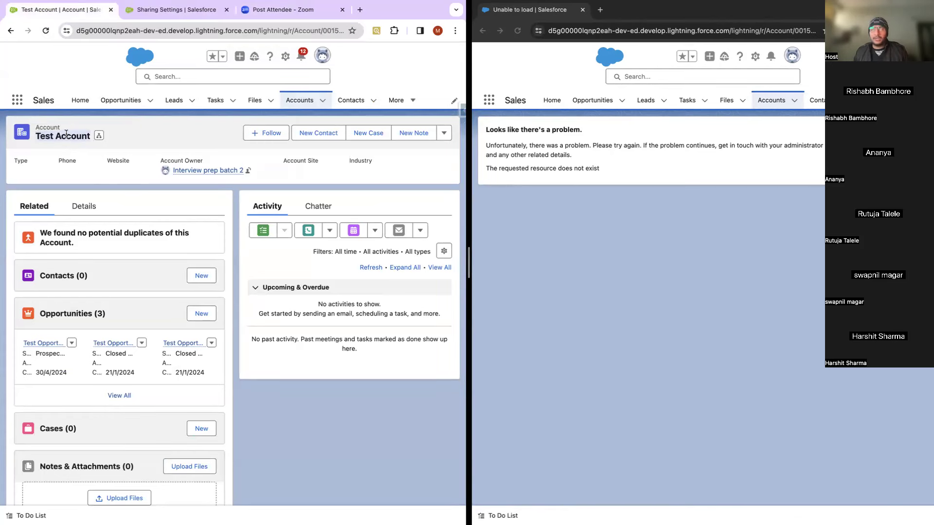
left_click(195, 12)
left_click(366, 366)
left_click(326, 365)
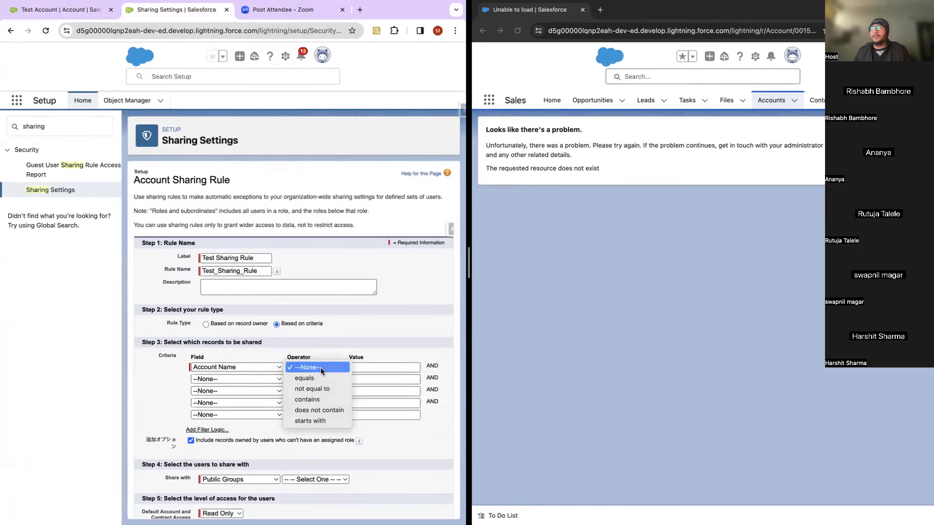
left_click(310, 378)
key("Tab")
type("Test Account")
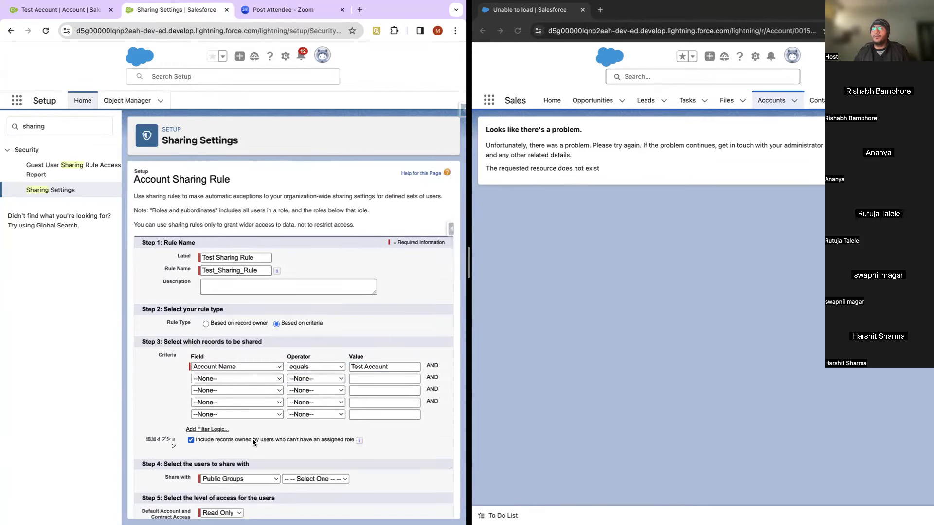
scroll(252, 438, "down", 2)
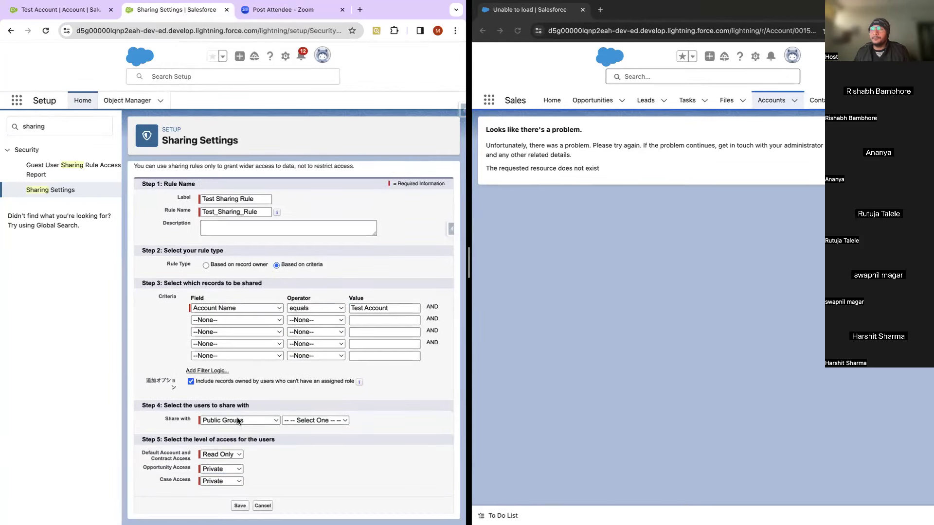
Step: Keep Public Groups as the share-with type and return to the Test Account tab
left_click(238, 420)
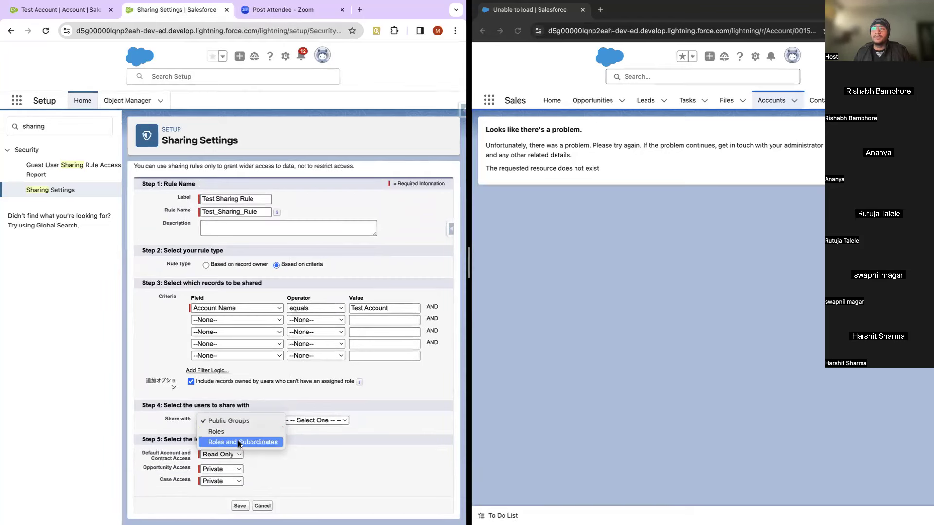
left_click(325, 423)
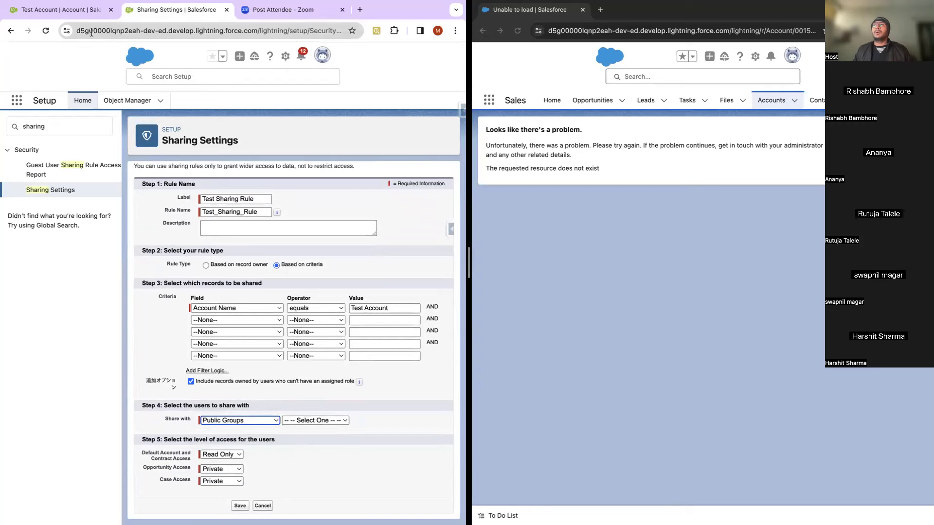
left_click(68, 11)
right_click(68, 12)
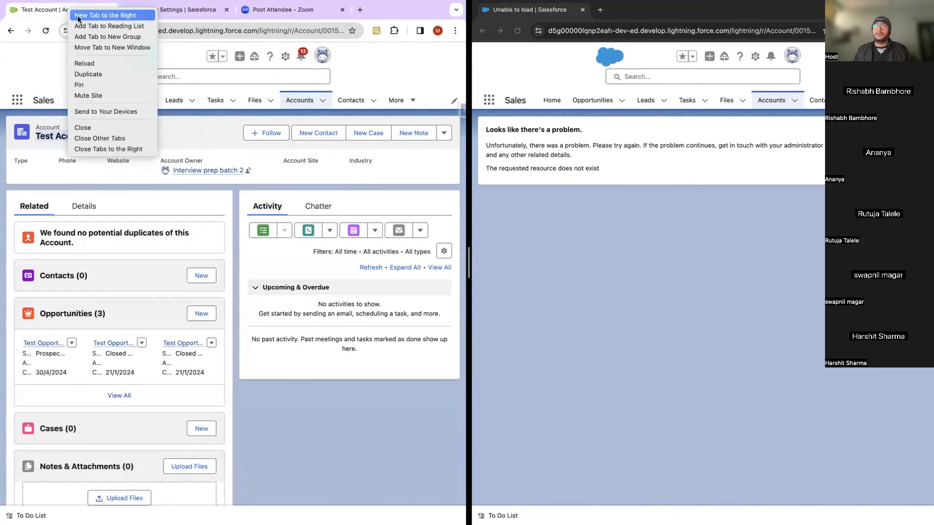
Step: Duplicate the Test Account tab after Sharing Settings and open Setup in a new tab
left_click(98, 76)
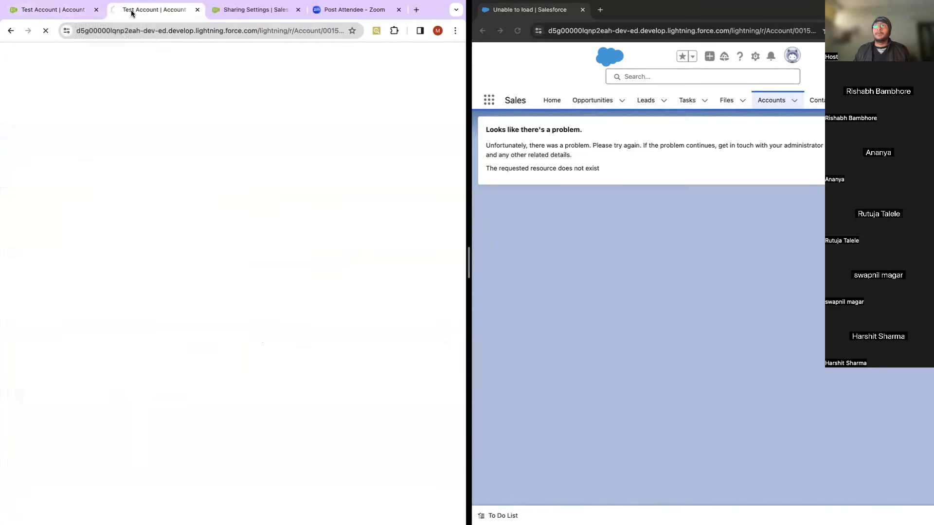
left_click_drag(130, 10, 209, 12)
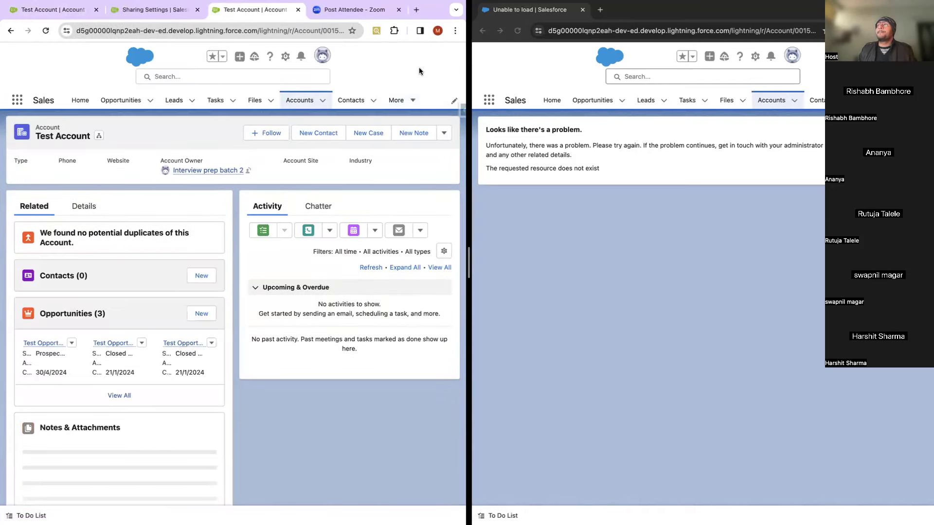
left_click(286, 55)
left_click(264, 86)
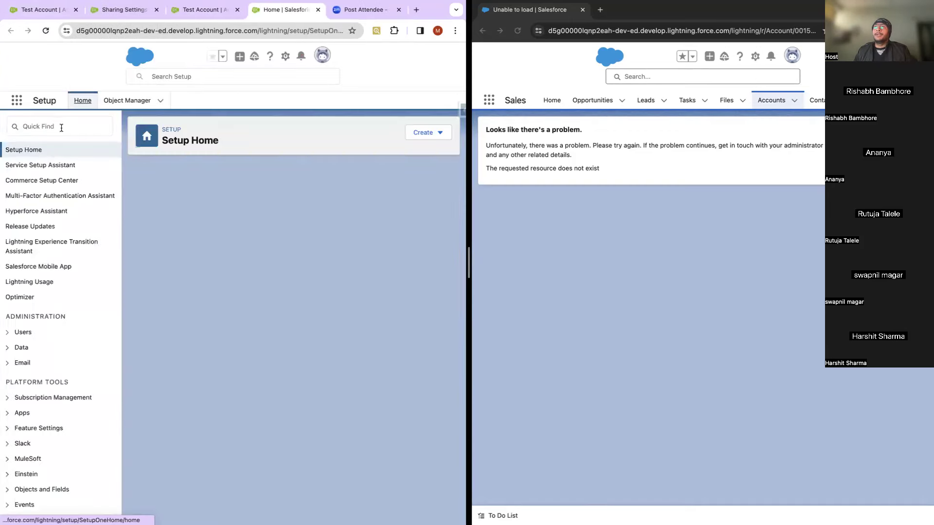
Step: Find Public Groups via Quick Find 'public', view TEst group's one member, then return to Test Account
left_click(61, 128)
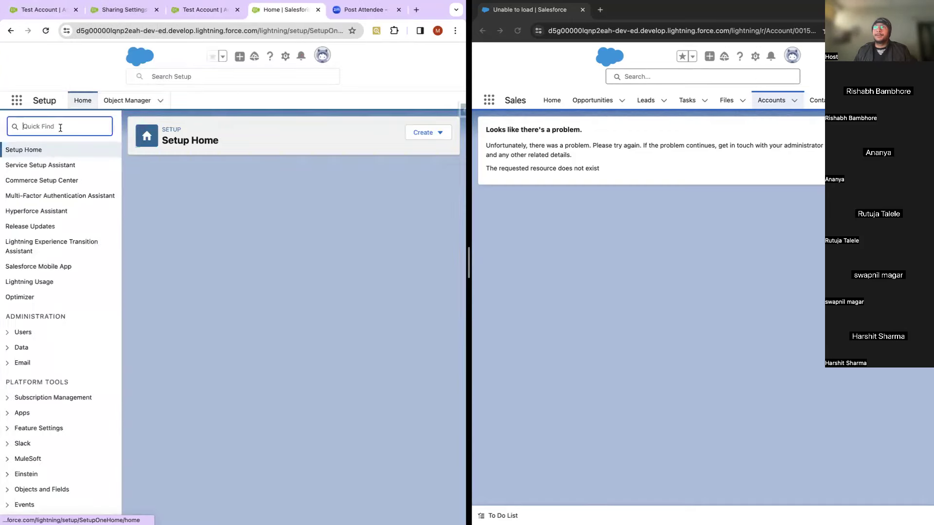
type("public")
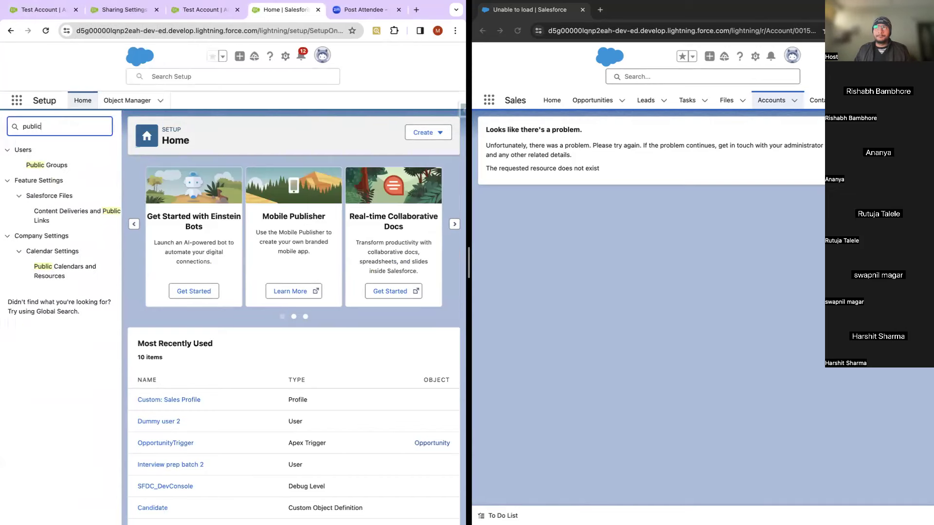
left_click(47, 165)
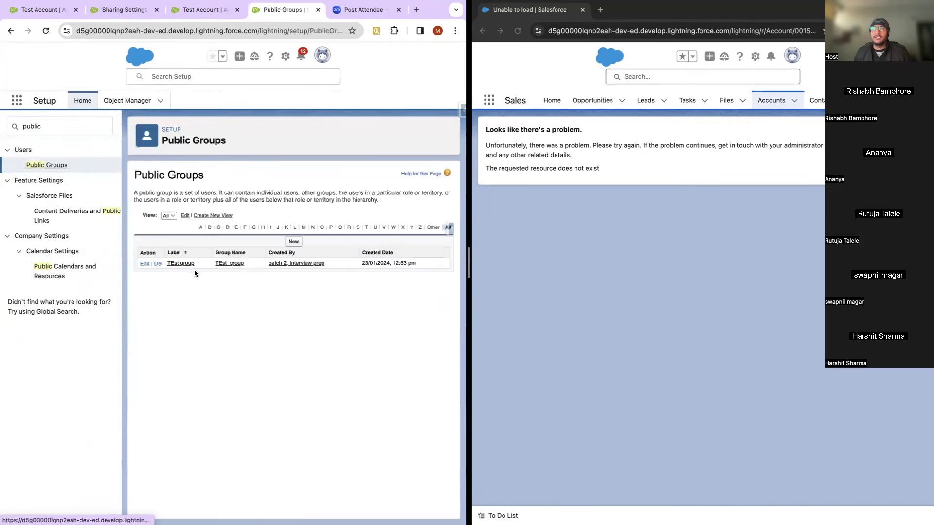
left_click(181, 264)
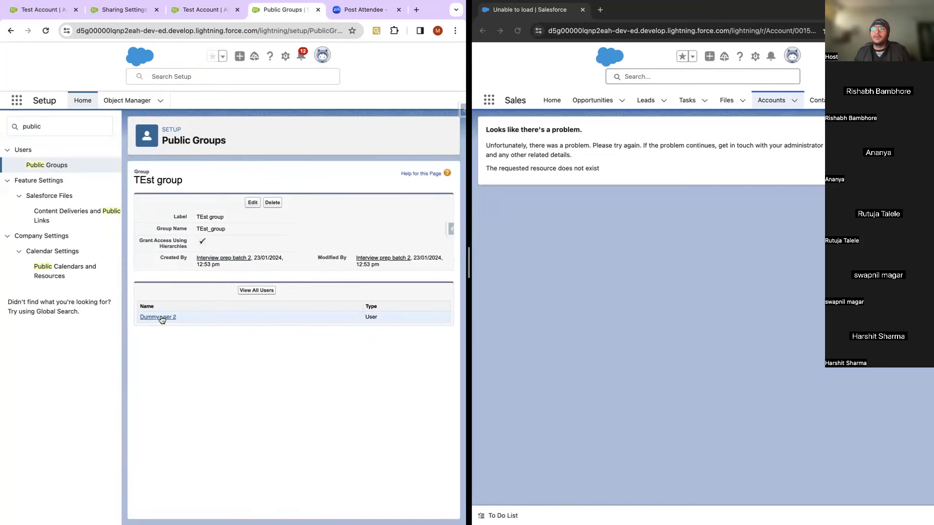
left_click(207, 11)
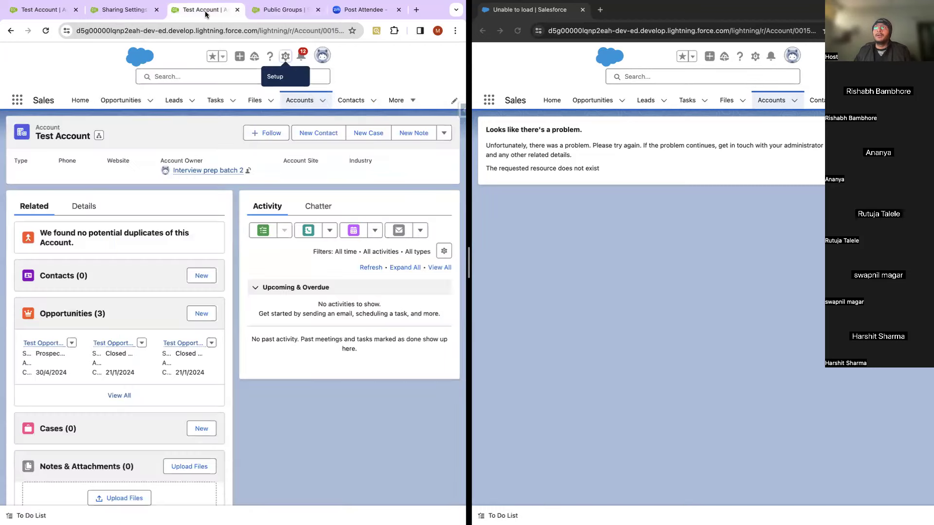
Step: Keep Public Groups as the recipient type and share the rule with TEst group
left_click(124, 13)
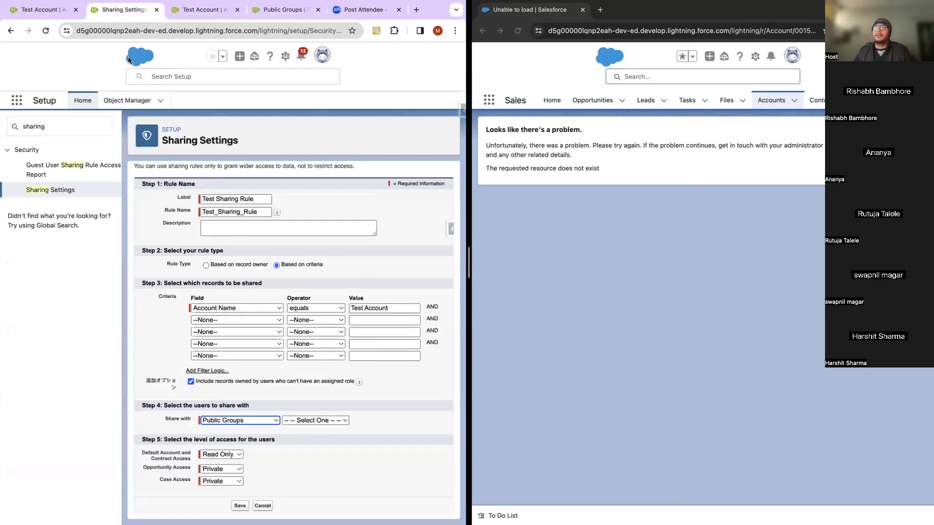
left_click(255, 422)
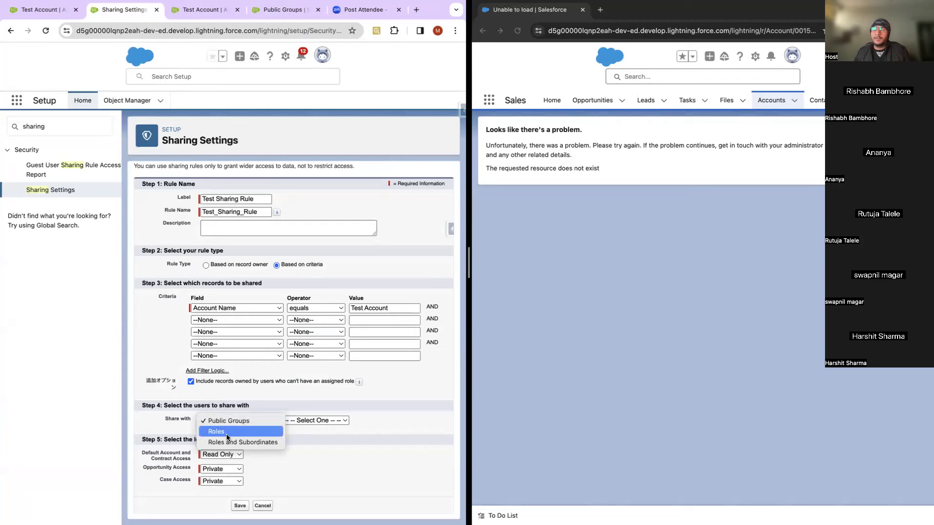
left_click(309, 454)
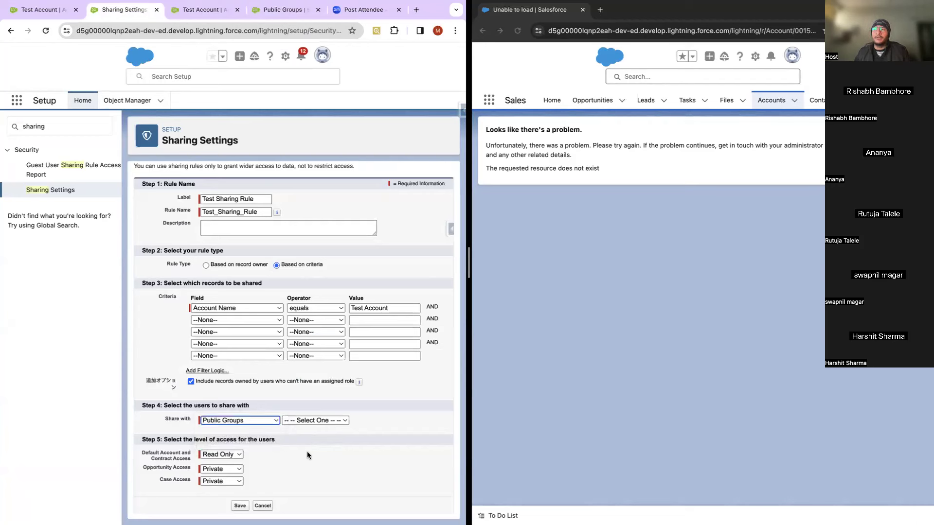
left_click(317, 422)
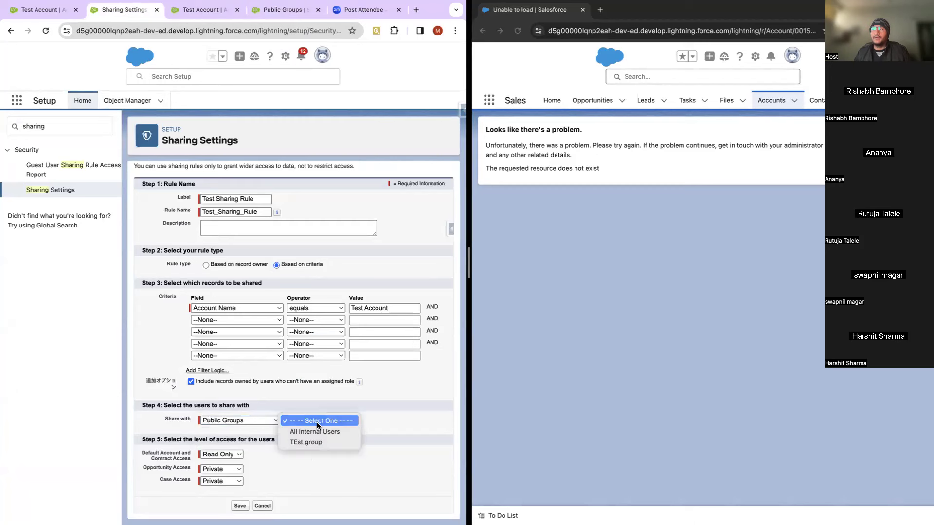
left_click(313, 441)
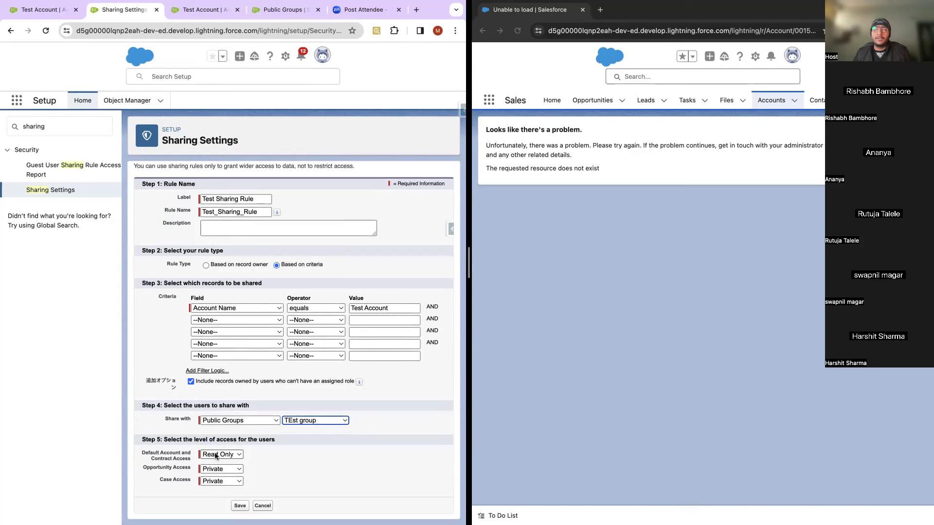
Step: Set Default Account and Contract Access to Read Only
left_click(215, 455)
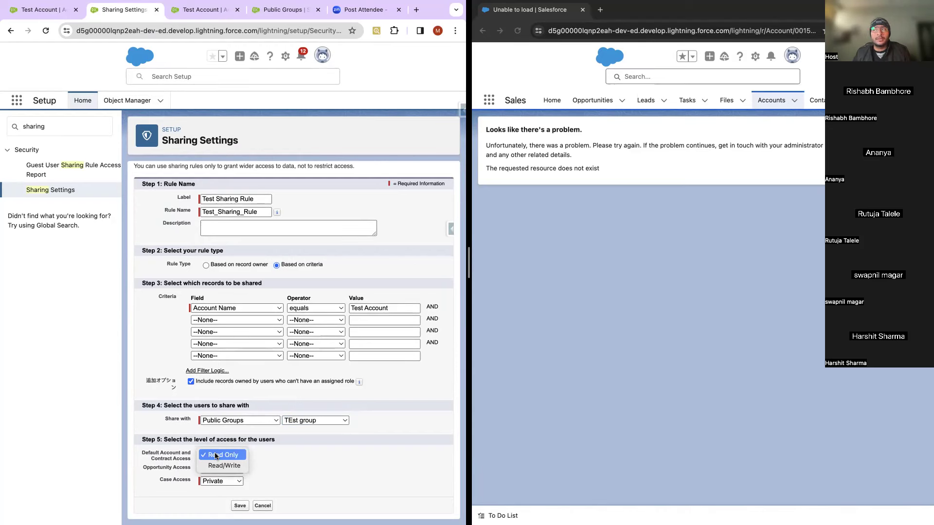
left_click(218, 464)
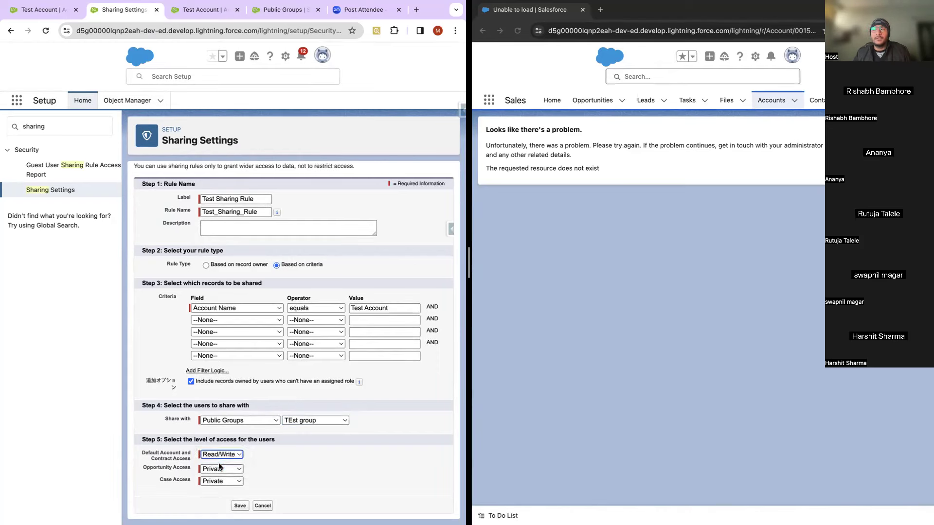
left_click(221, 468)
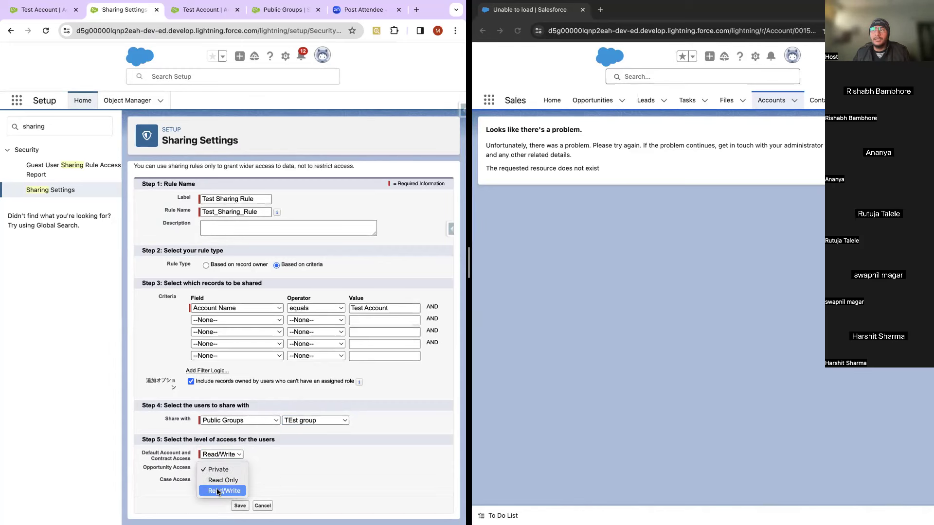
left_click(167, 492)
left_click(214, 481)
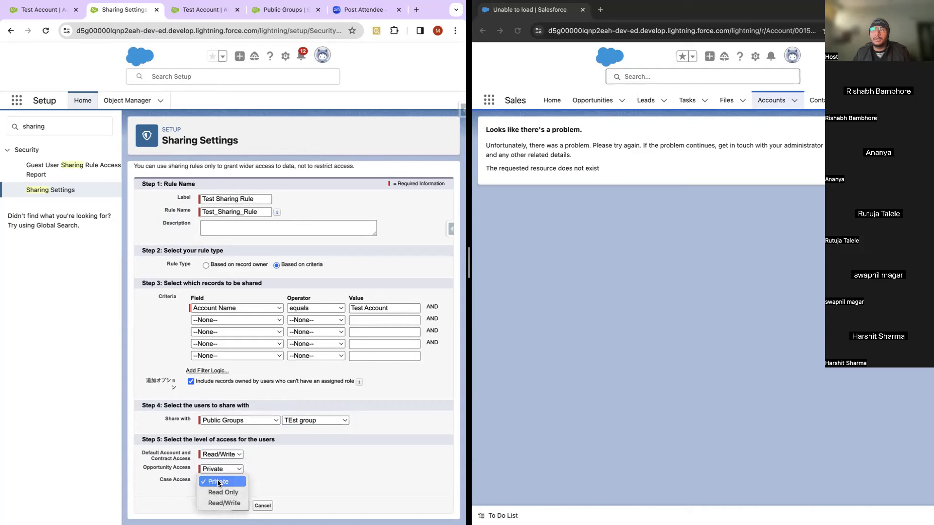
left_click(218, 480)
left_click(227, 455)
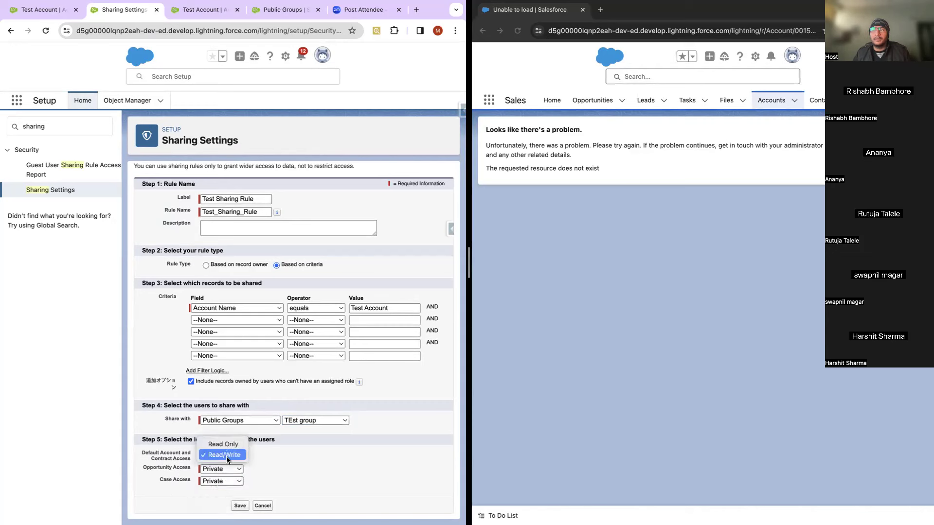
key("Return")
Step: Set Opportunity Access and Case Access to Read Only
left_click(215, 469)
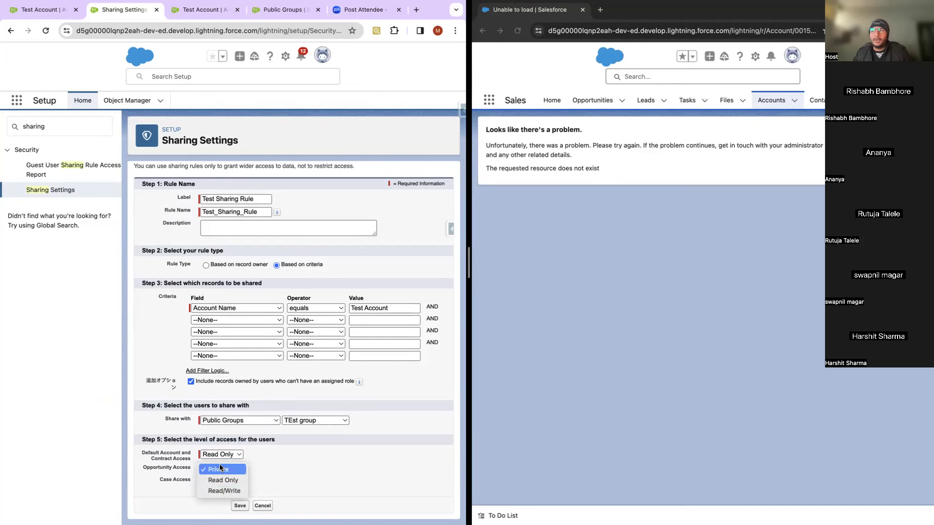
left_click(288, 461)
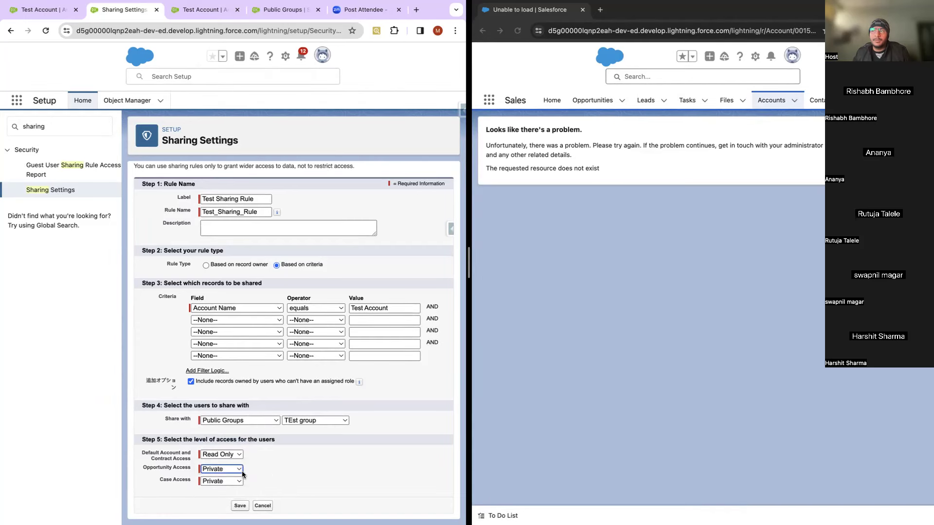
left_click(219, 470)
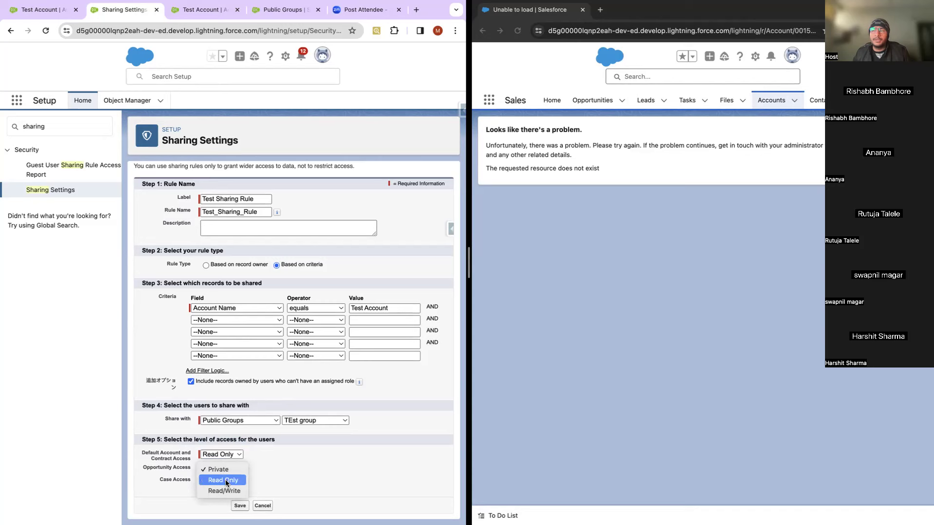
left_click(226, 481)
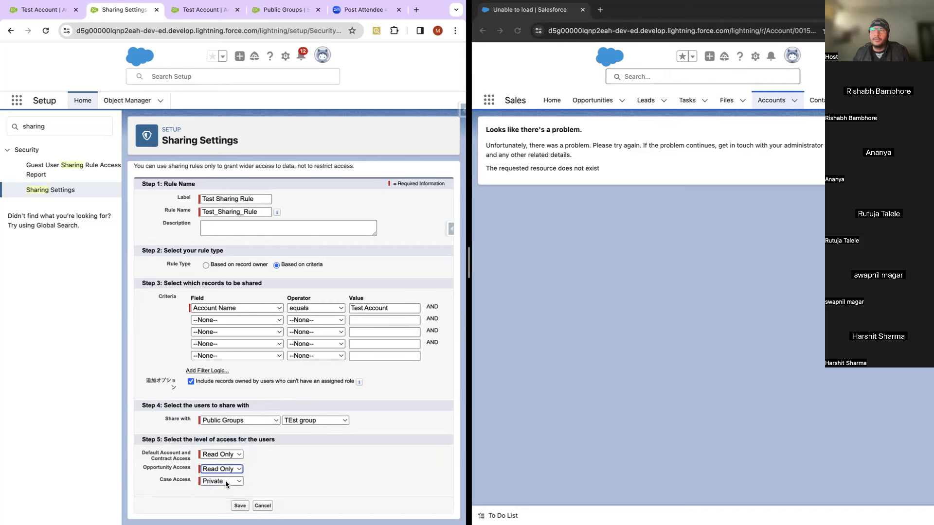
left_click(226, 482)
left_click(226, 492)
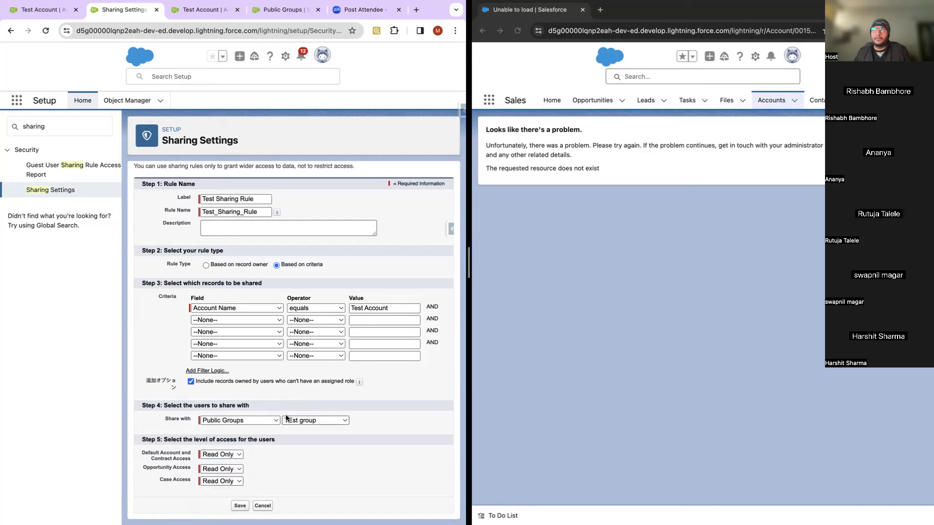
Step: Check the Test Account record, then save the Account sharing rule
left_click(45, 10)
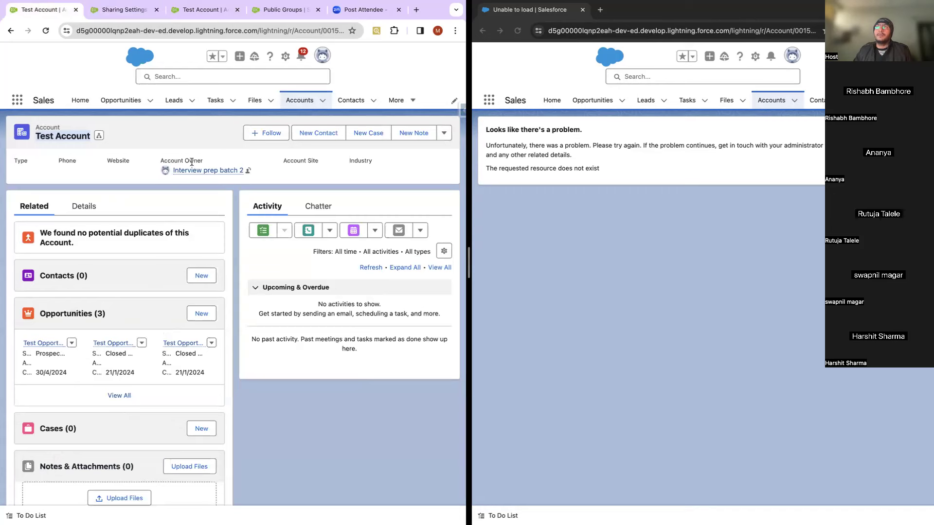
left_click(128, 11)
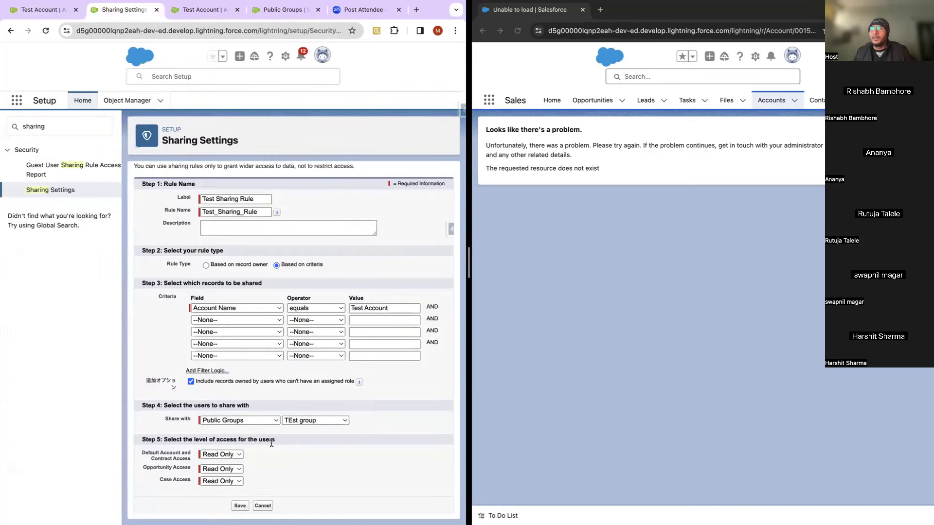
left_click_drag(152, 380, 177, 389)
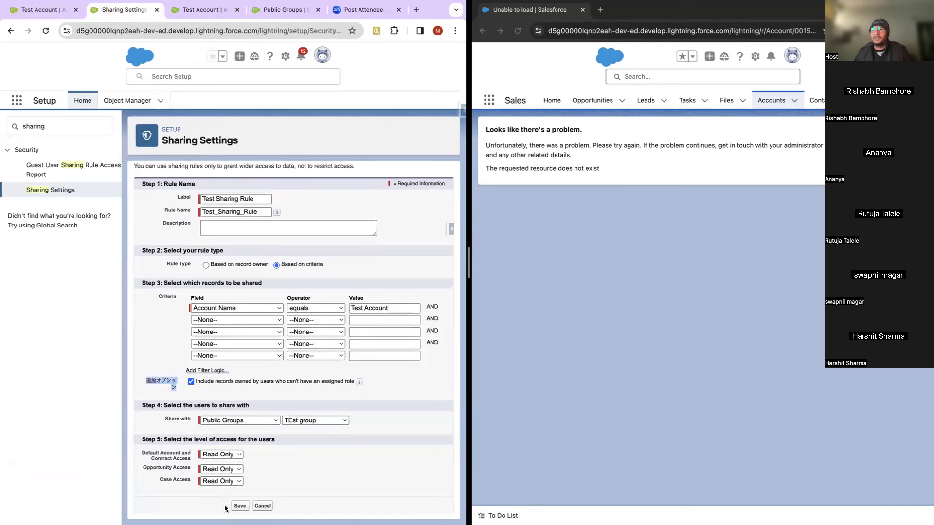
left_click(240, 506)
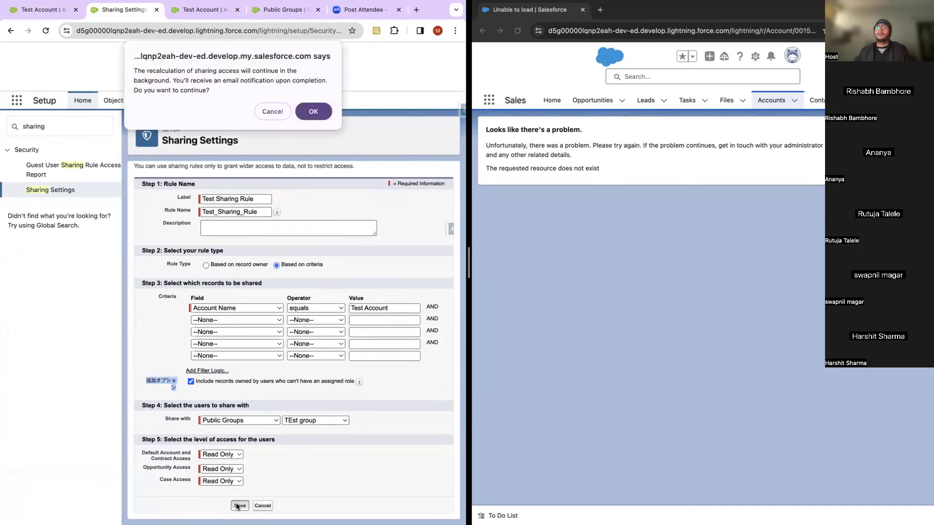
Step: Confirm the background recalculation, review the listed rule, and reload the test user's Test Account page
left_click(317, 113)
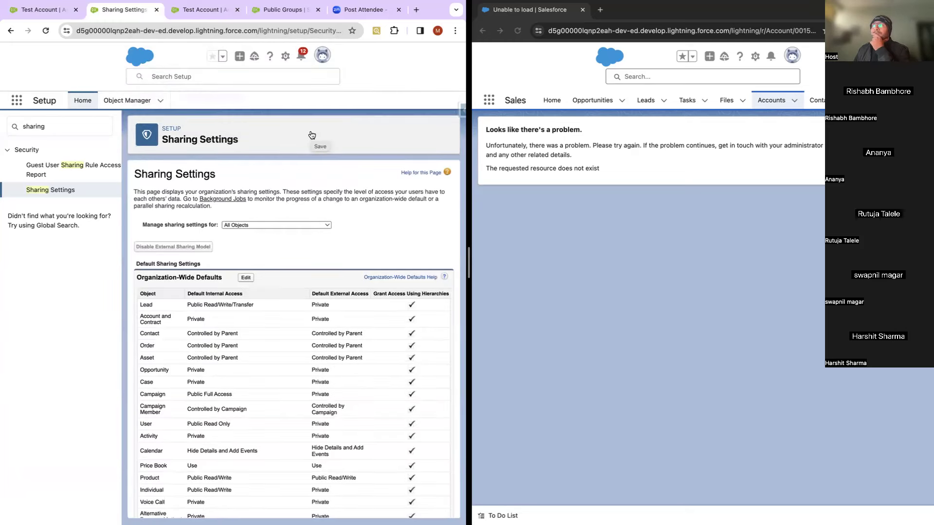
scroll(244, 343, "down", 20)
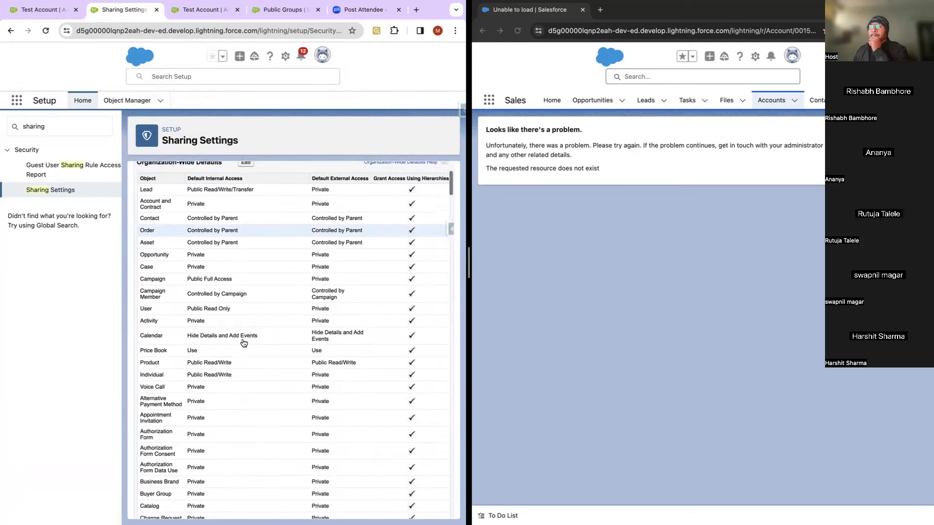
scroll(244, 343, "down", 20)
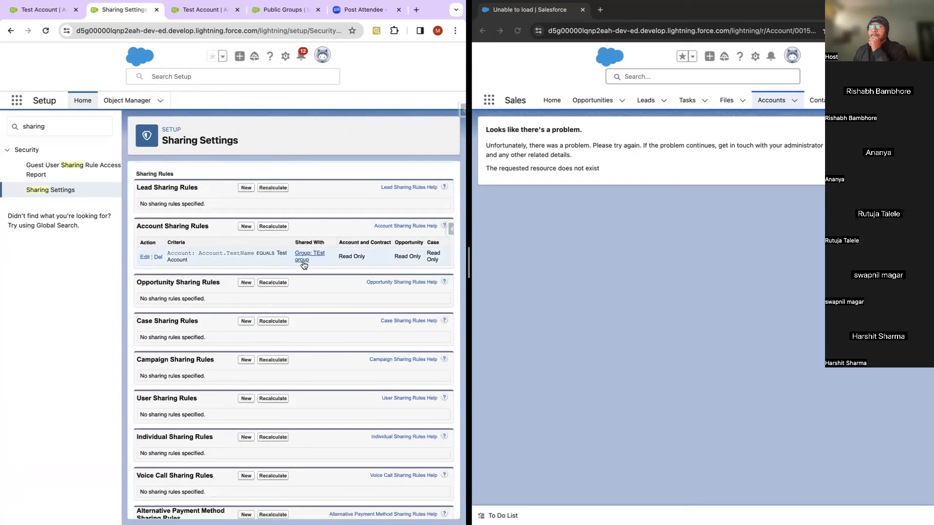
scroll(306, 268, "right", 1)
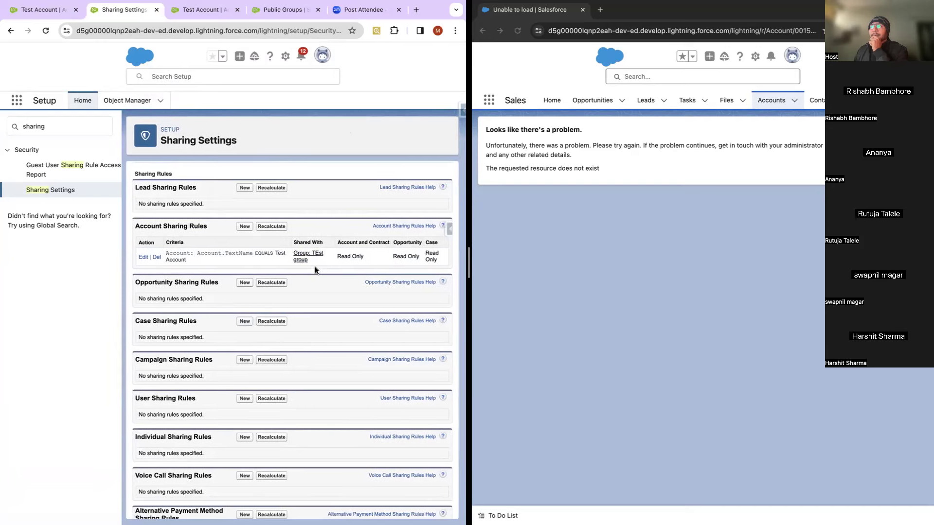
left_click(519, 31)
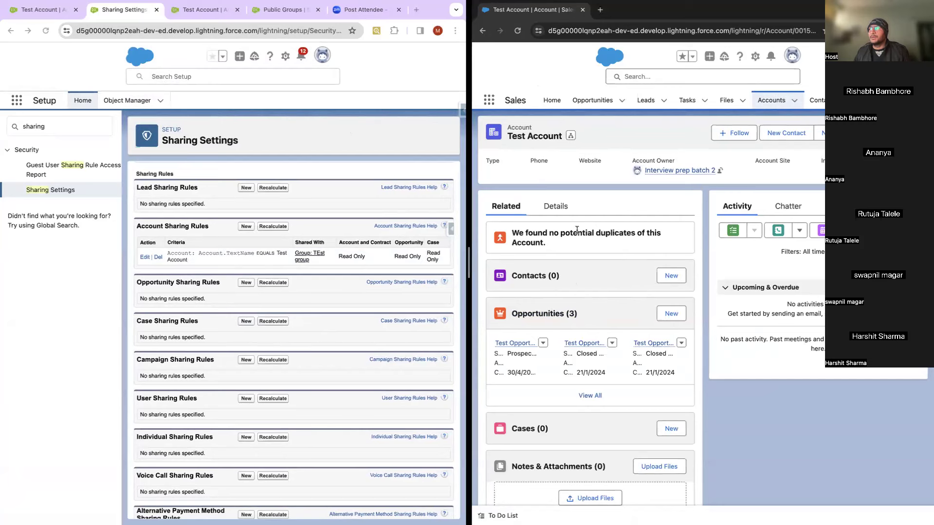
Step: Show Test Account's Details in the test user's window, with Active set to Yes
left_click(564, 211)
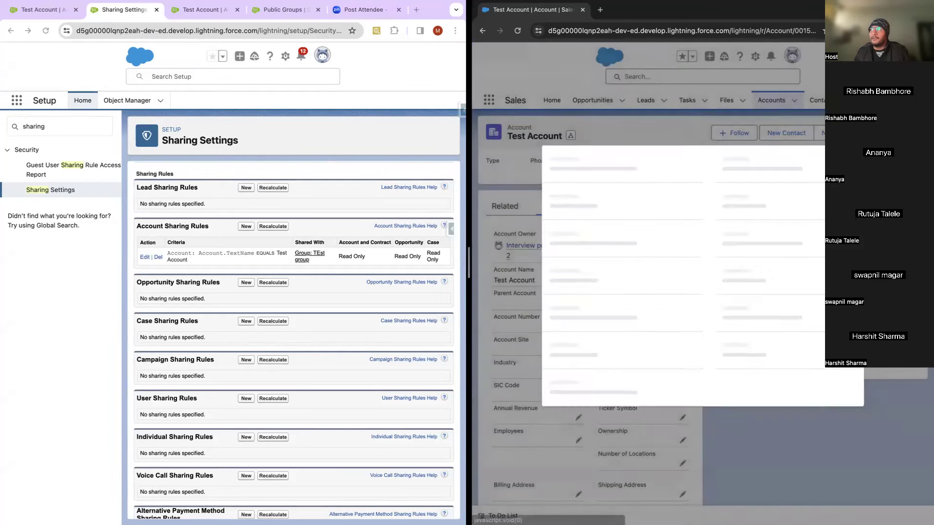
Step: Enter 'bbcgbc' as Account Site and attempt to save, revealing the required SLA fields
left_click(610, 266)
type("bbcgbc")
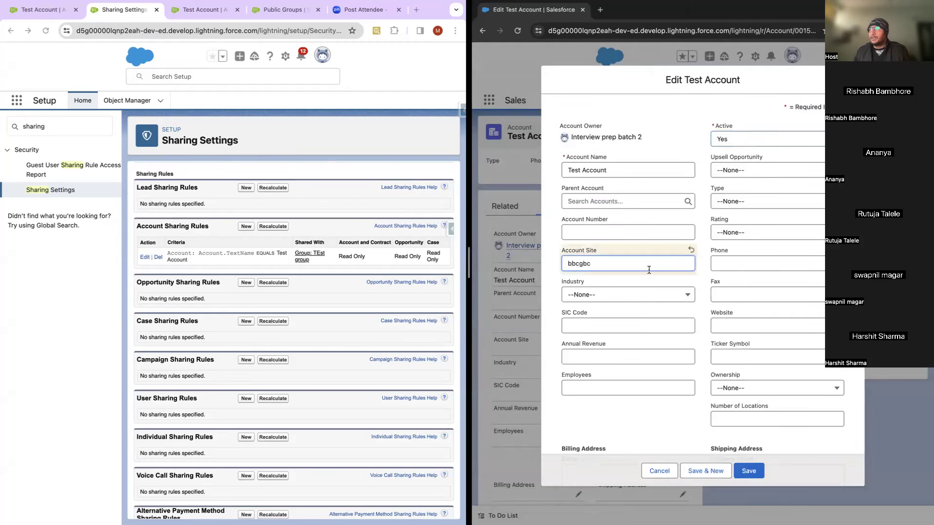
left_click(735, 467)
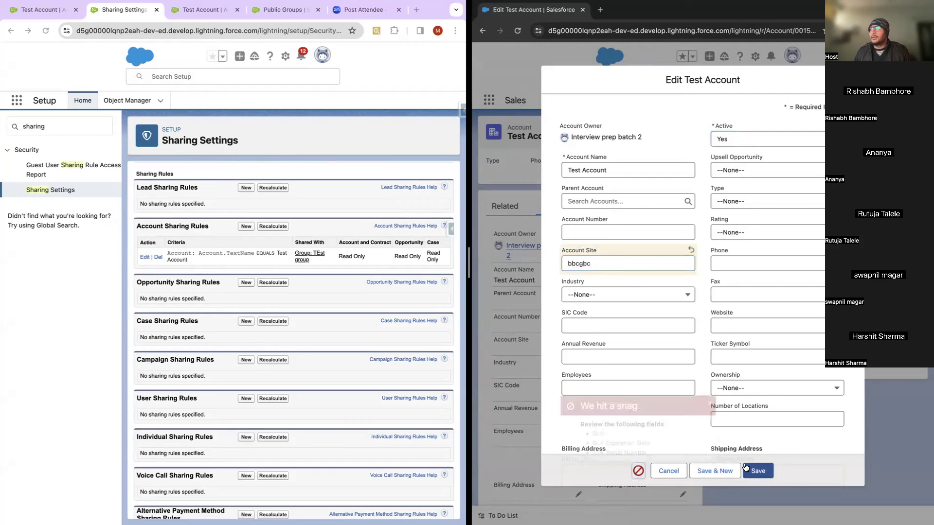
left_click(596, 429)
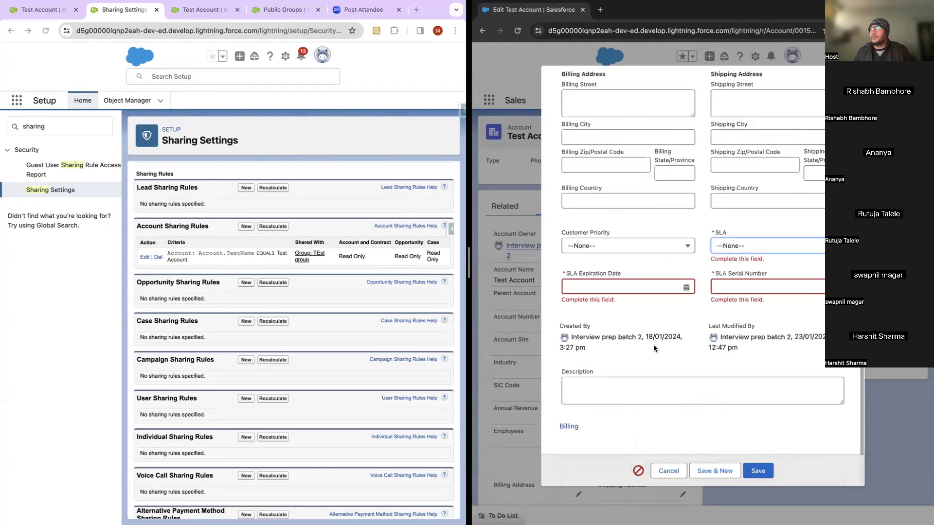
Step: Fill SLA Gold, expiry 31/01/2024, serial 123, save, and dismiss the insufficient-privileges failure
left_click(770, 244)
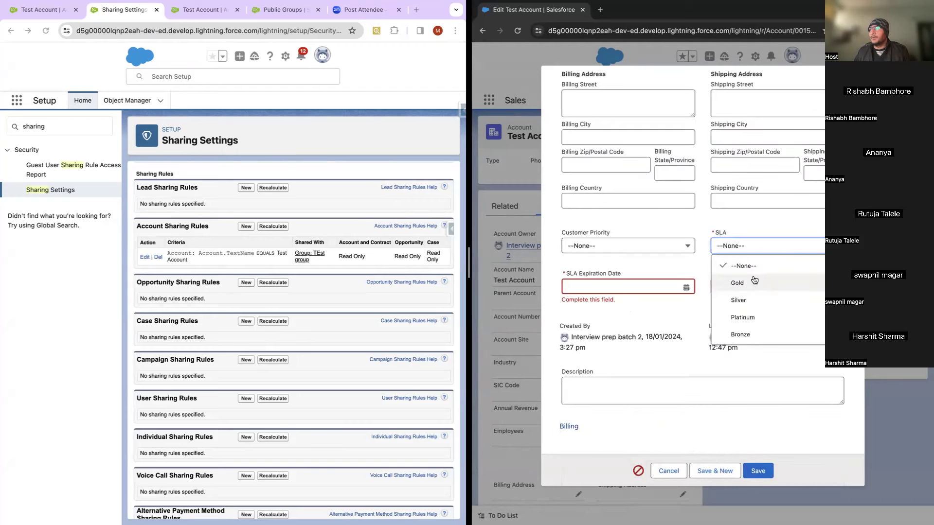
left_click(763, 279)
left_click(608, 287)
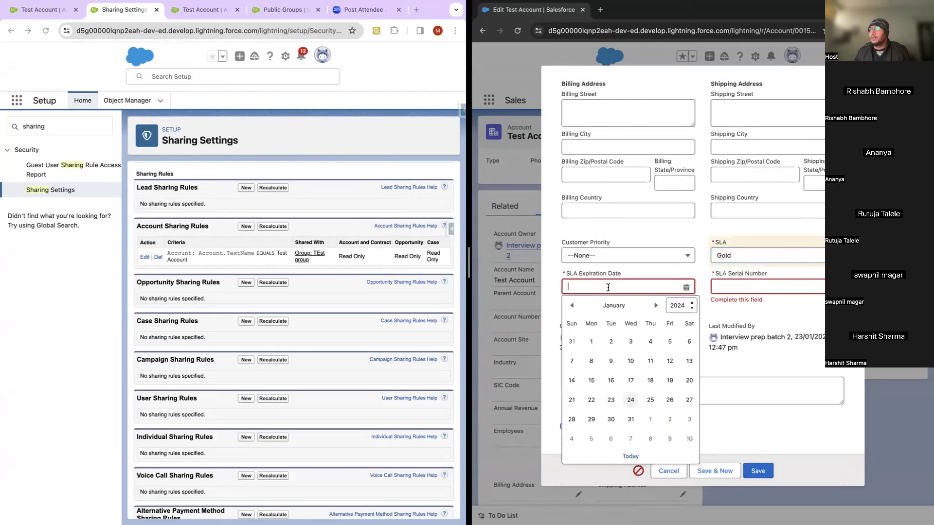
left_click(631, 419)
left_click(743, 288)
type("123")
left_click(757, 472)
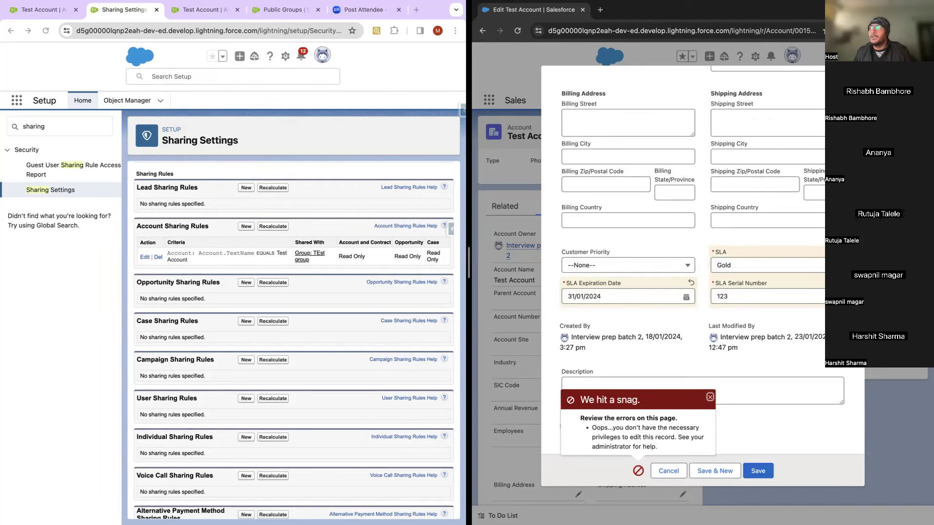
key("Escape")
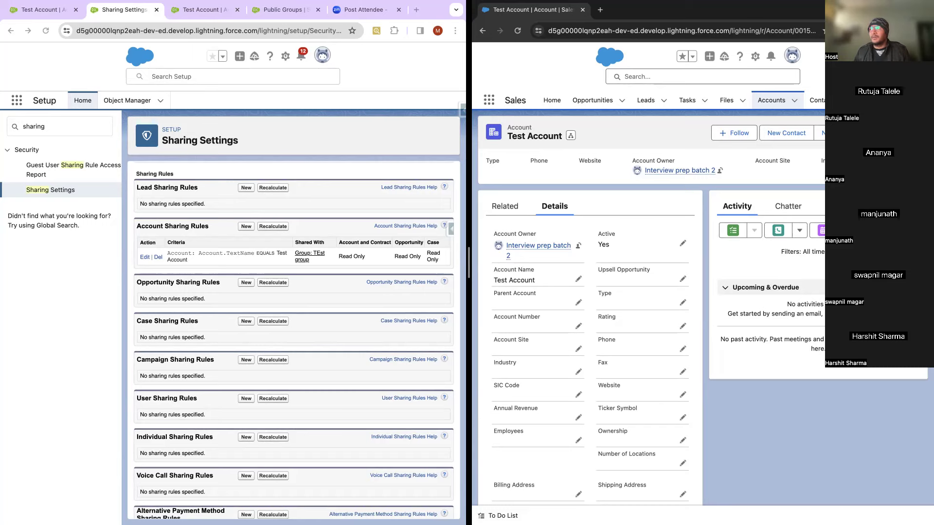
Step: Show Test Account's related lists: zero contacts, three opportunities and zero cases
left_click(501, 208)
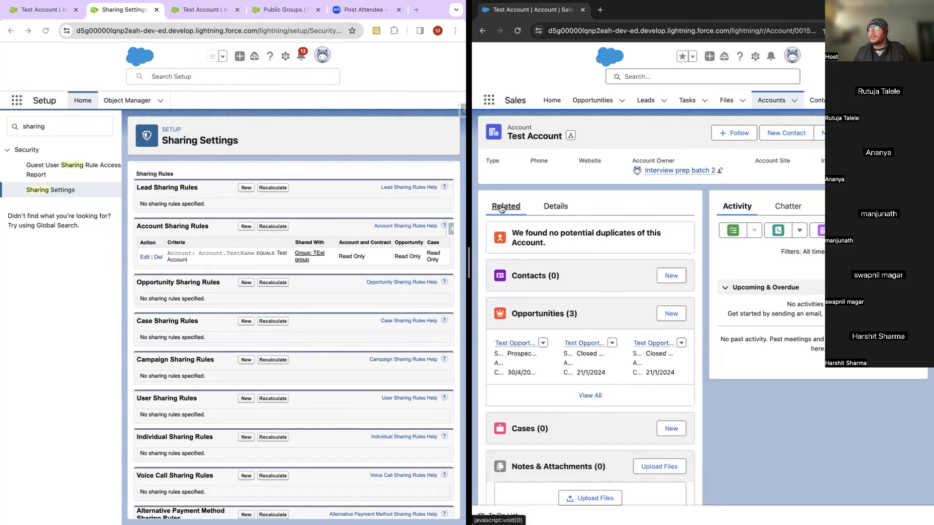
Step: Open the first Test Opportunity from Test Account's Opportunities list and return to the top of its record
left_click(517, 344)
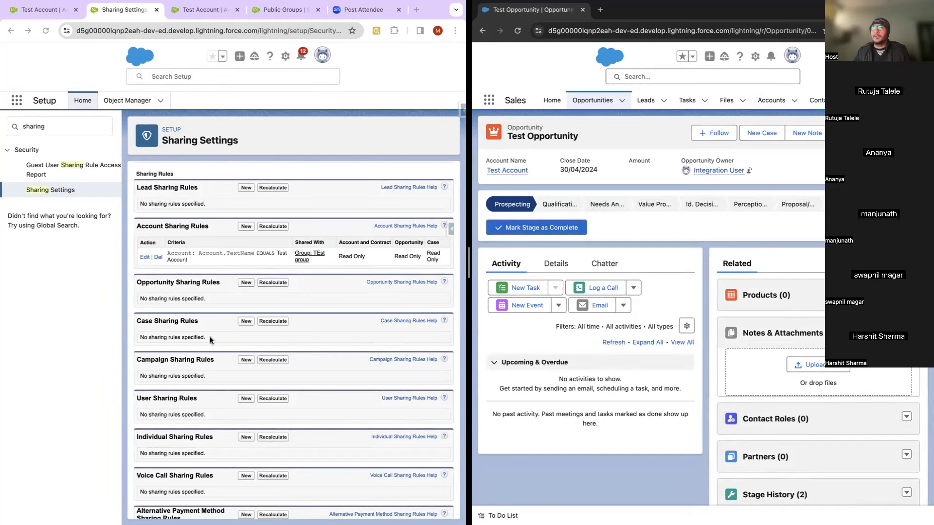
scroll(212, 337, "up", 15)
scroll(214, 336, "up", 8)
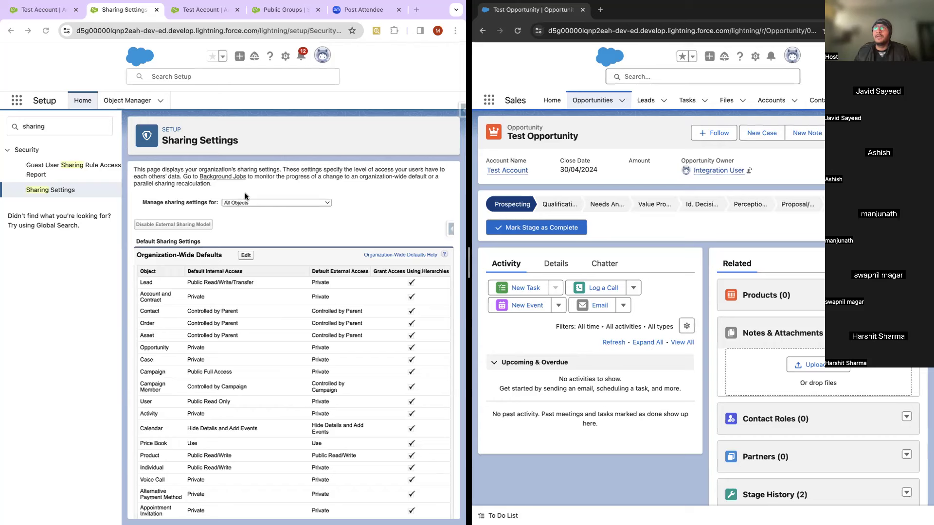
left_click(41, 17)
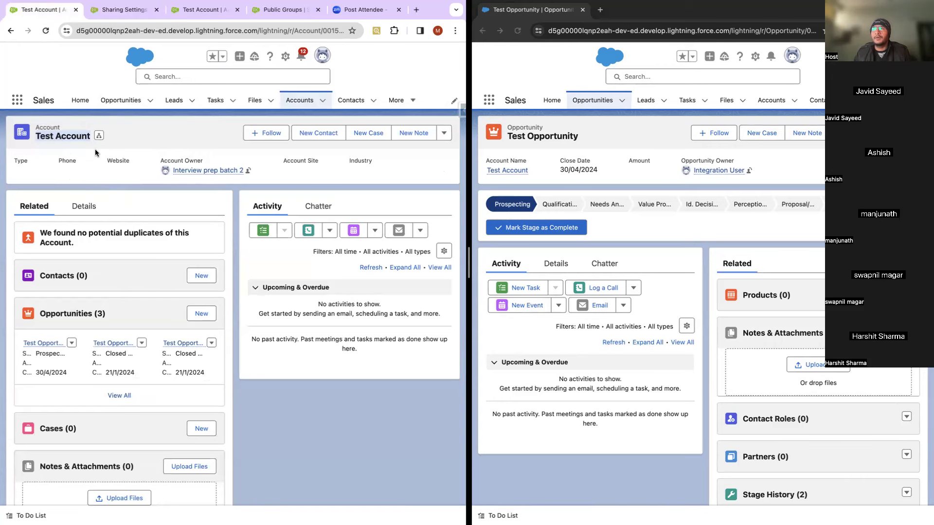
left_click(127, 12)
scroll(167, 392, "down", 7)
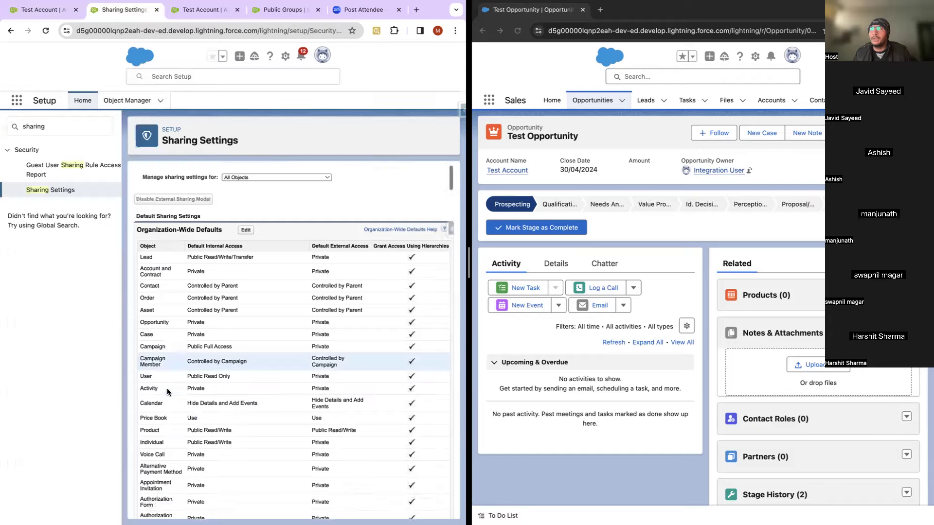
scroll(167, 392, "down", 15)
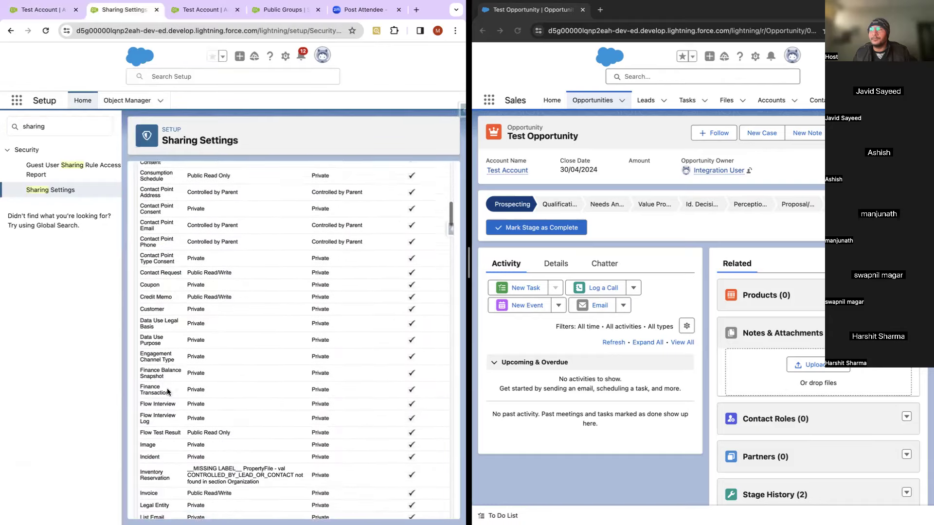
scroll(168, 392, "down", 7)
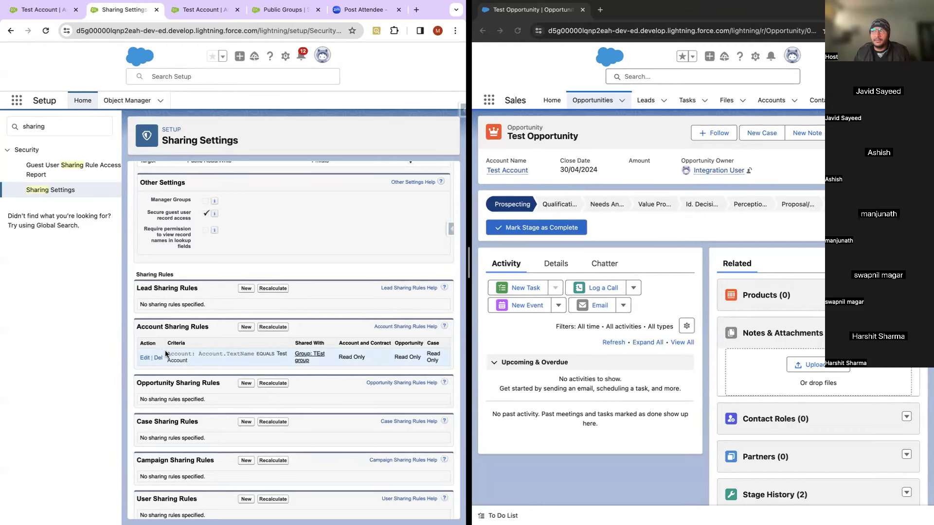
scroll(205, 296, "up", 1)
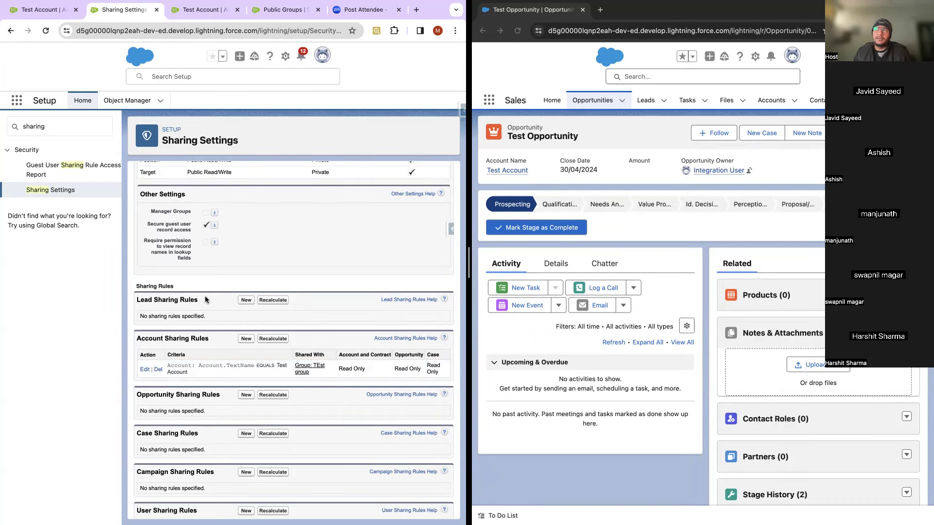
Step: Show Test Account in both windows, the second via the opportunity's Account Name link
left_click(46, 15)
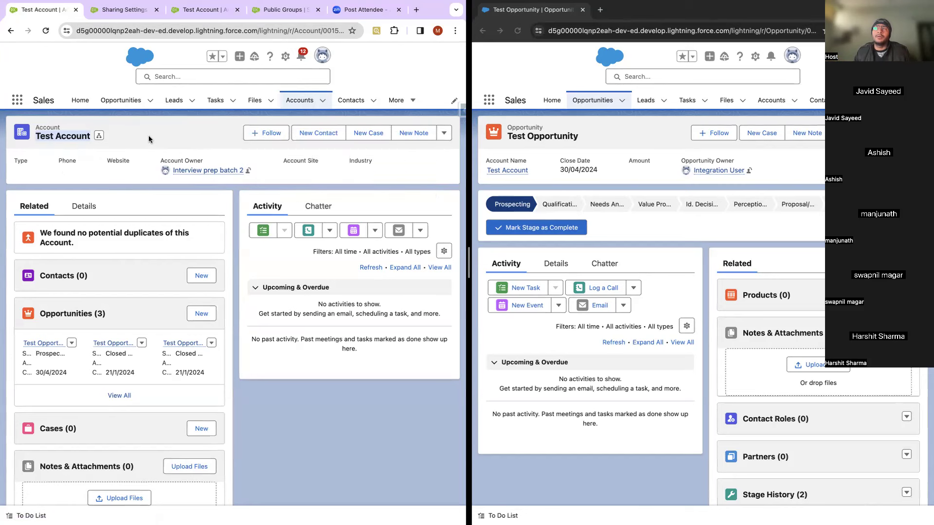
mouse_move(233, 173)
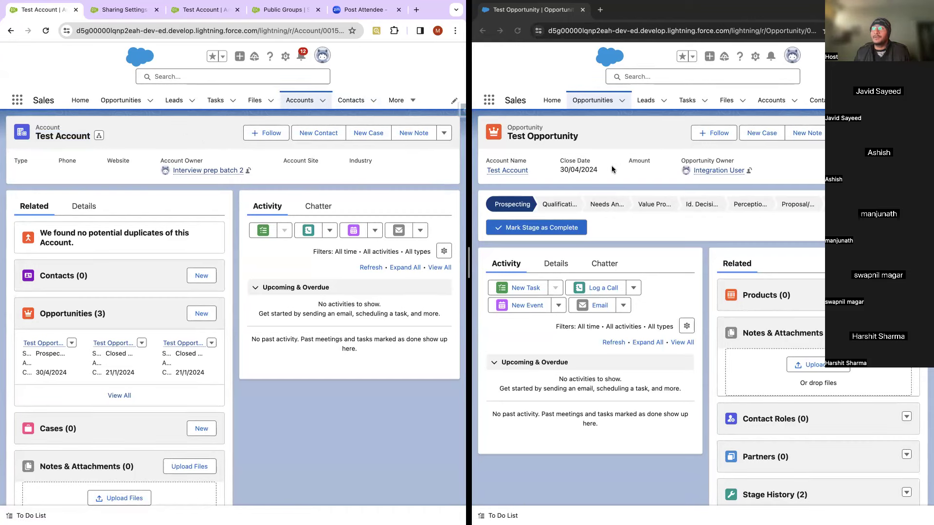
left_click(506, 170)
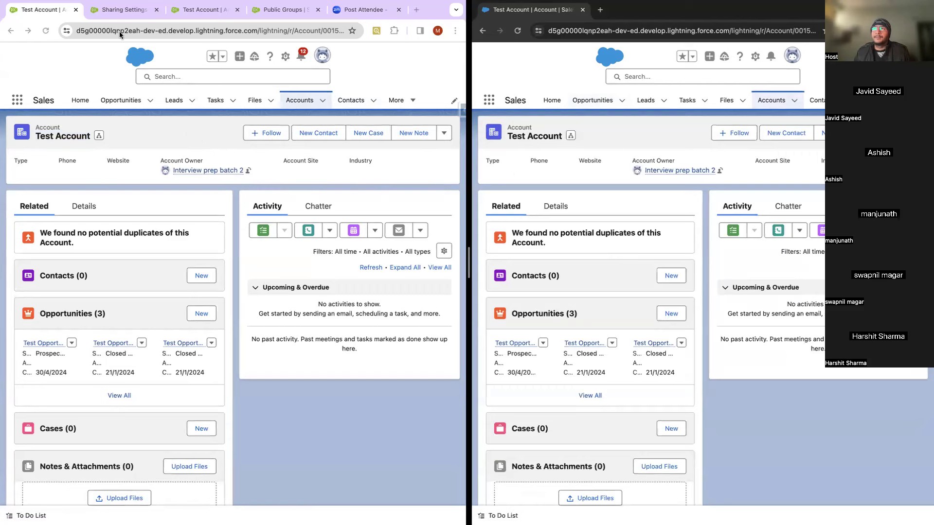
left_click(118, 10)
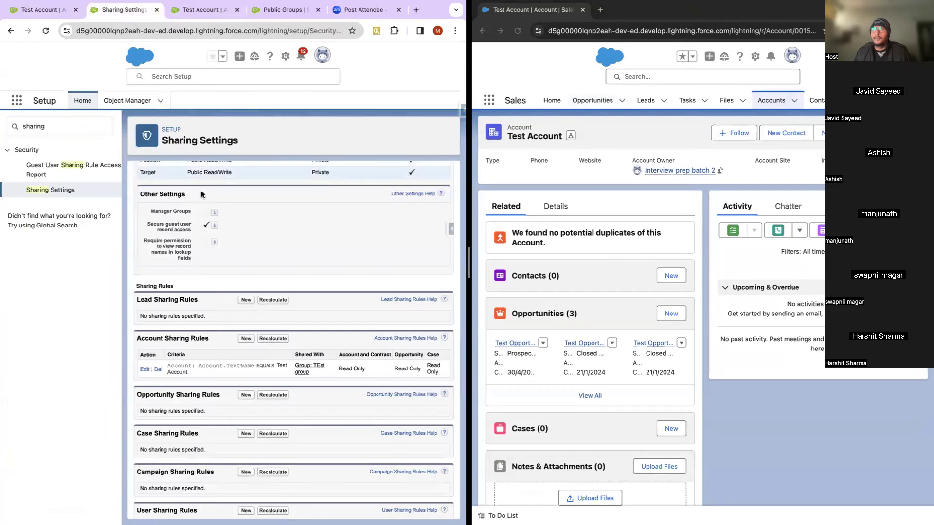
Step: Delete the Account sharing rule and confirm the sharing recalculation for accounts, opportunities and cases
left_click(158, 370)
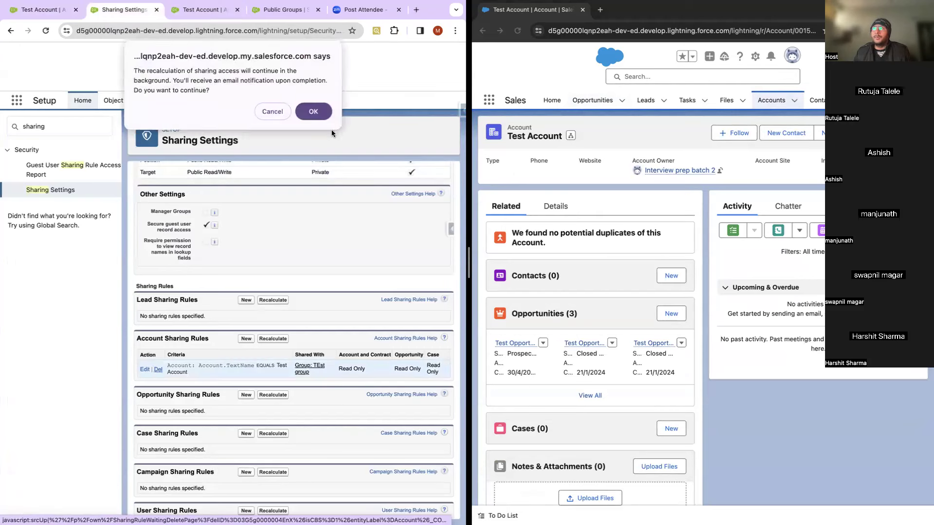
left_click(316, 113)
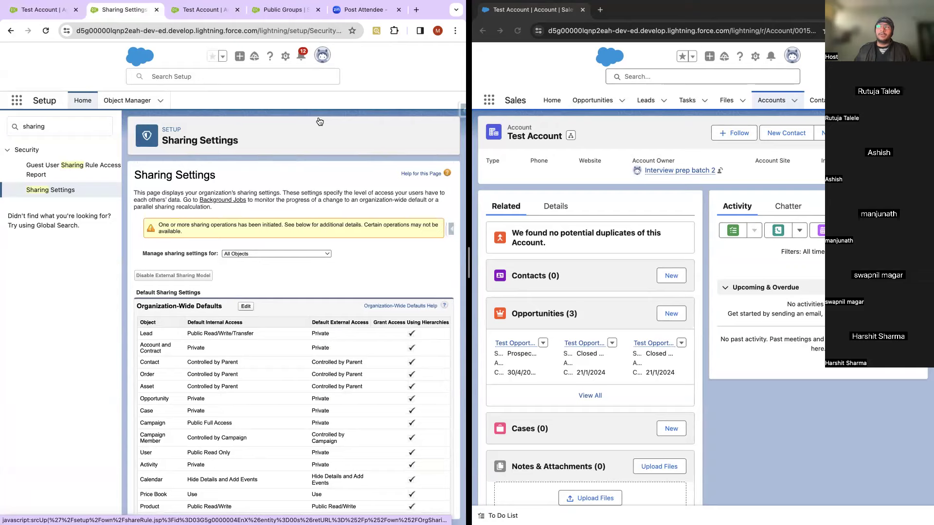
scroll(244, 316, "down", 5)
scroll(245, 319, "down", 15)
scroll(245, 318, "down", 15)
scroll(244, 316, "down", 2)
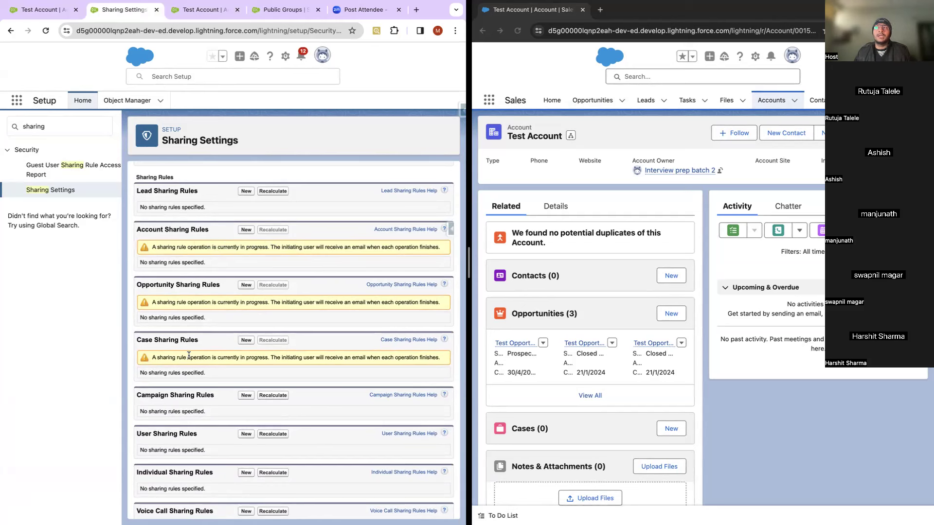
Step: Find 'back' in Quick Find to check the completed Sharing Rule Delete job, then search 'sharing'
double_click(51, 125)
type("back")
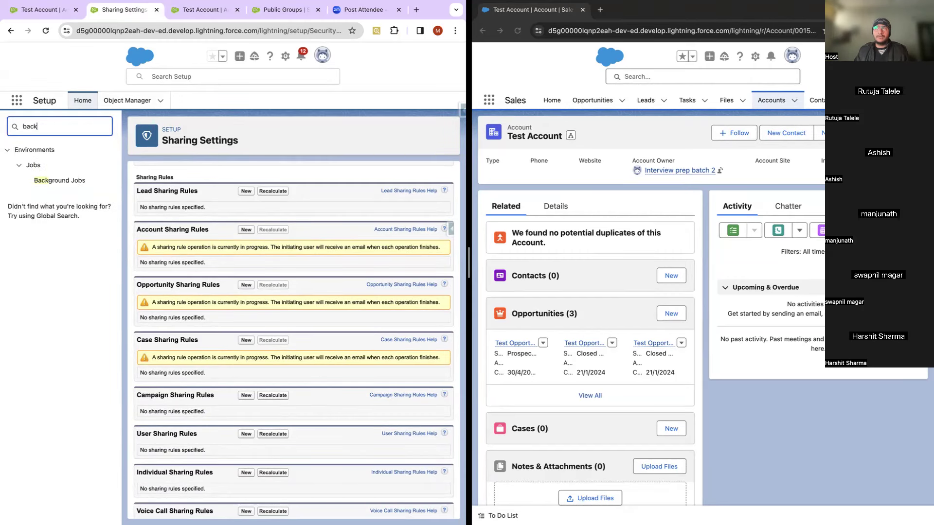
left_click(59, 181)
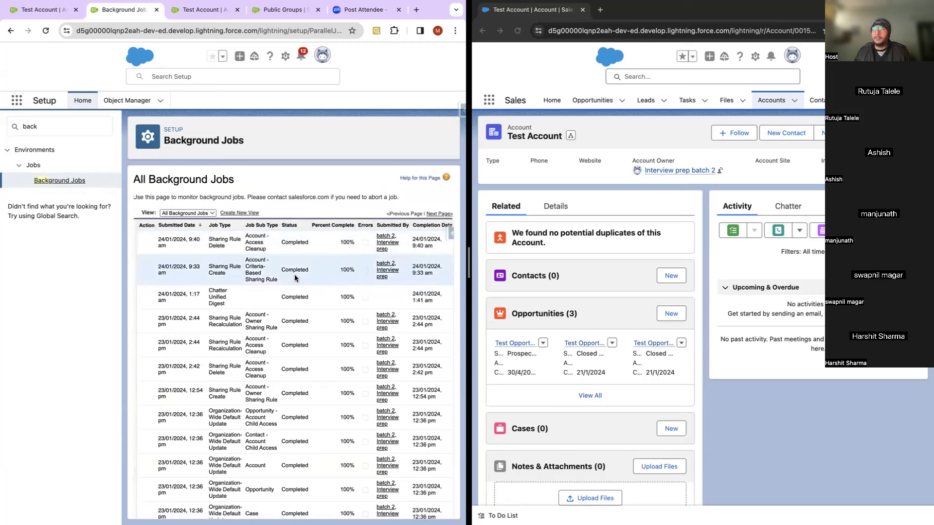
left_click(48, 131)
type("sharing")
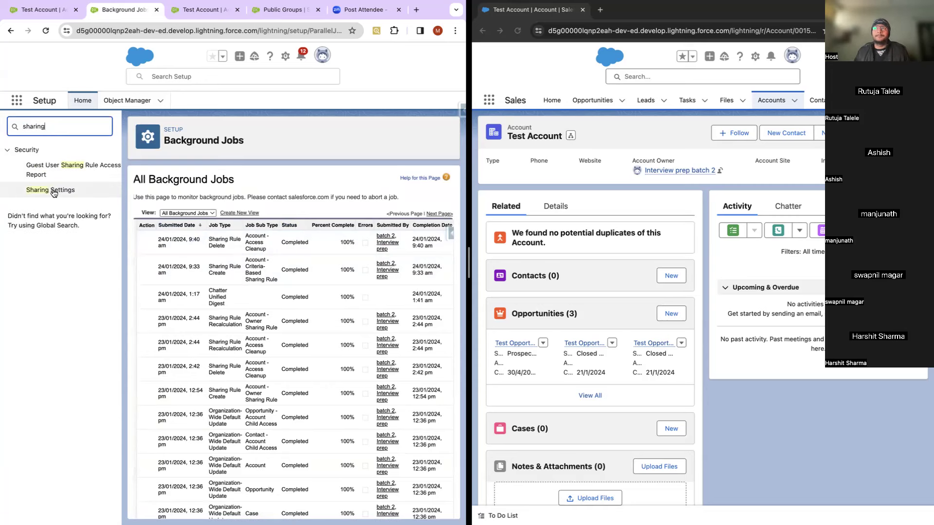
left_click(54, 190)
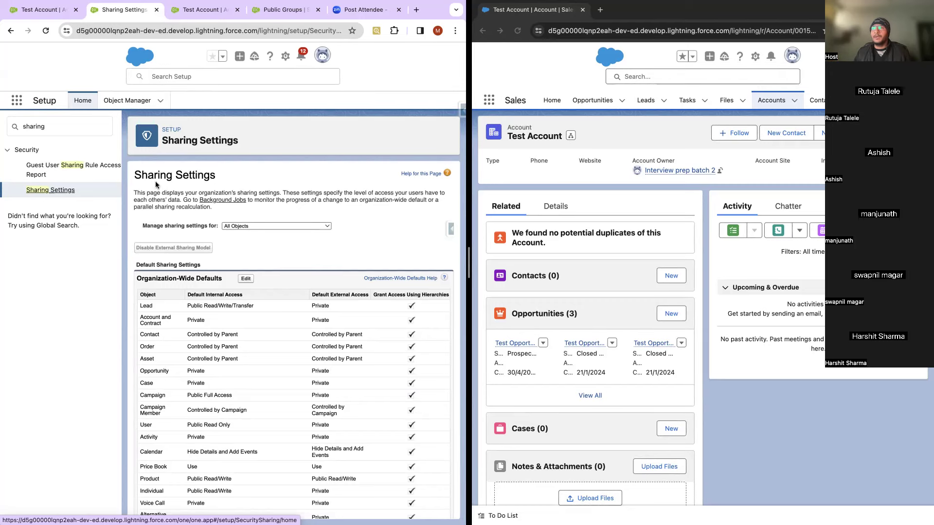
scroll(307, 256, "down", 20)
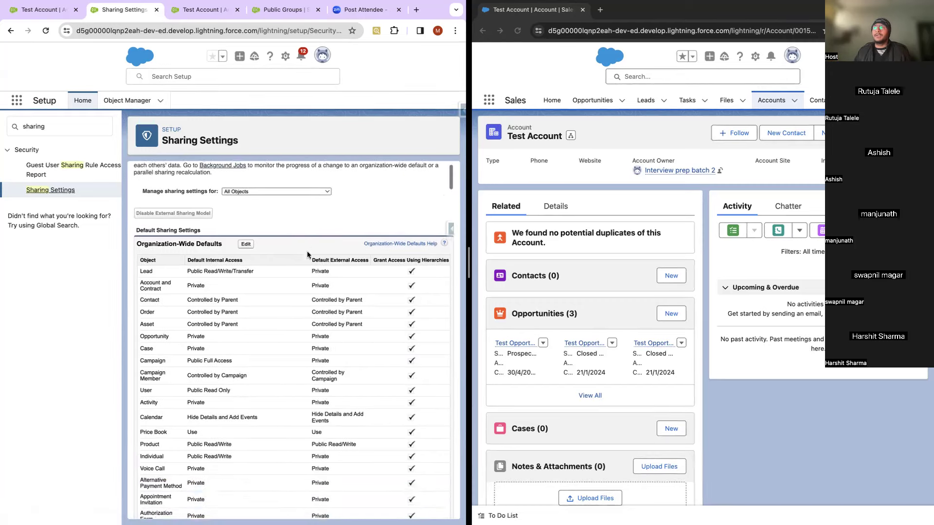
scroll(307, 250, "down", 5)
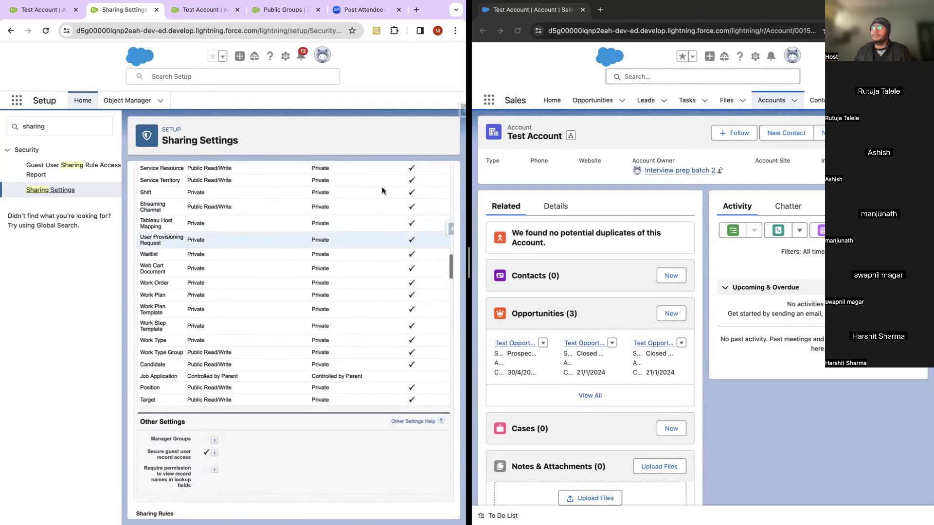
left_click(519, 35)
left_click(518, 32)
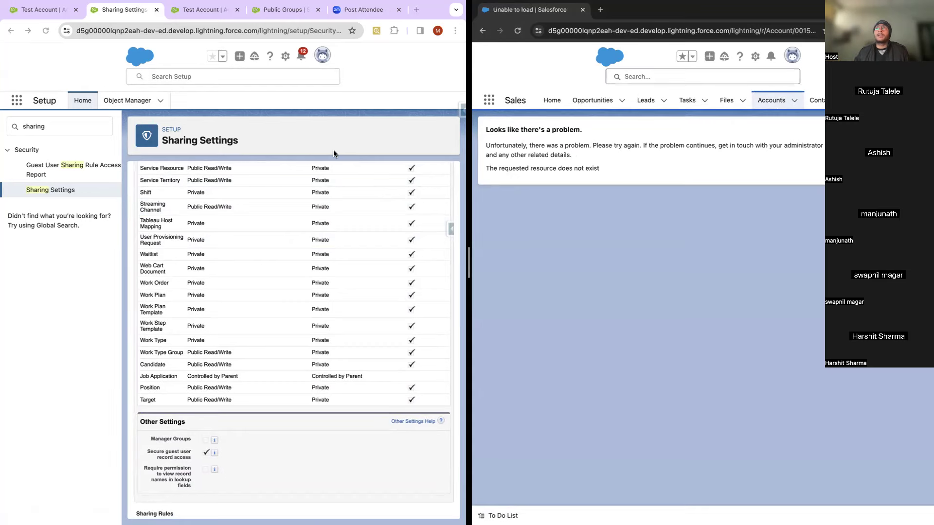
left_click(203, 10)
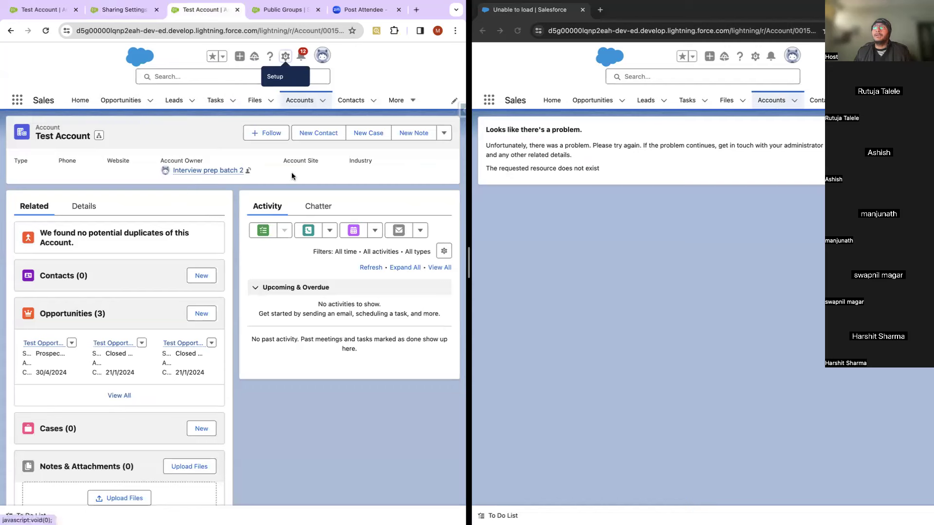
Step: Open the Share dialog for Test Account from the record's actions dropdown
left_click(446, 136)
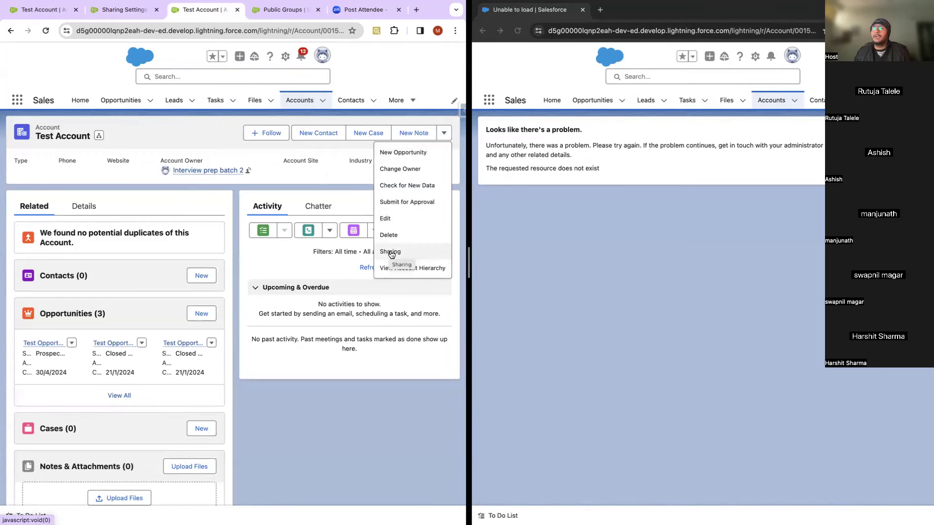
left_click(392, 252)
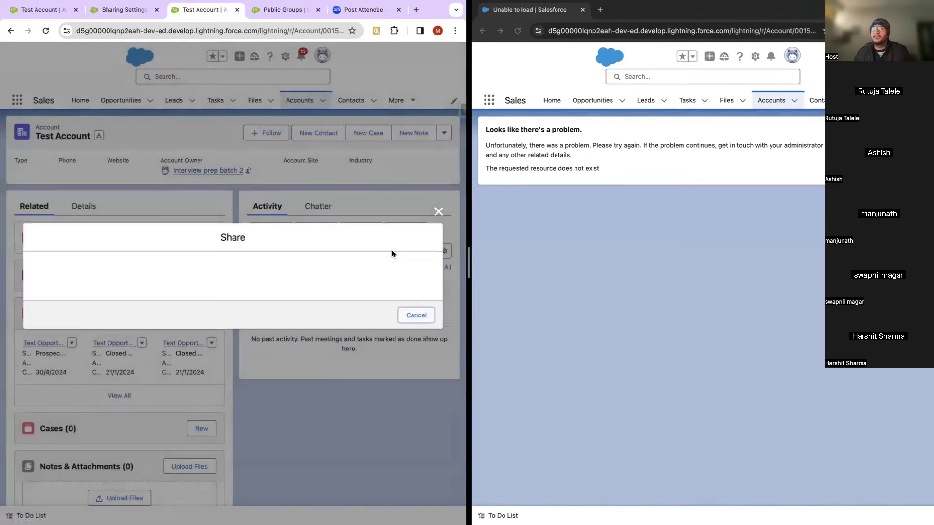
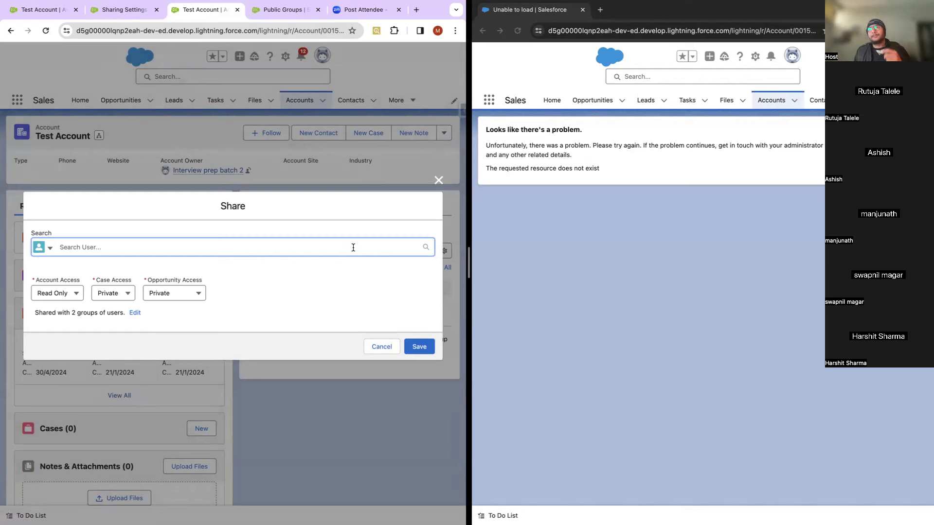
Step: Add Dummy user 2 as a share recipient, leaving opportunity access at Private
type("dummy")
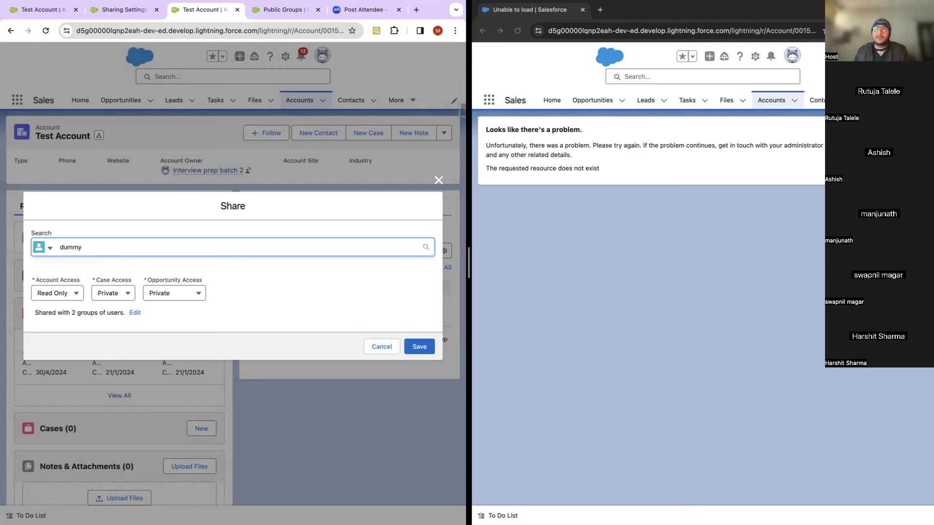
left_click(102, 268)
left_click(297, 305)
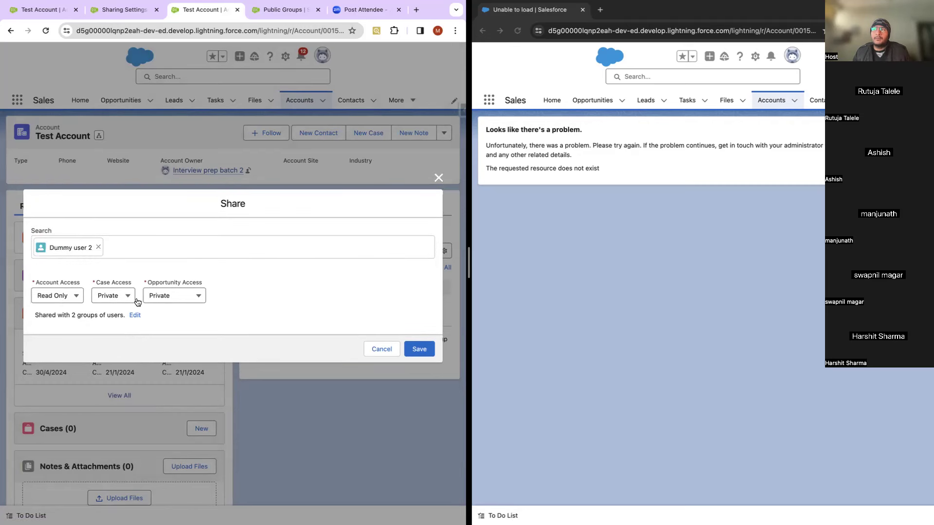
left_click(166, 302)
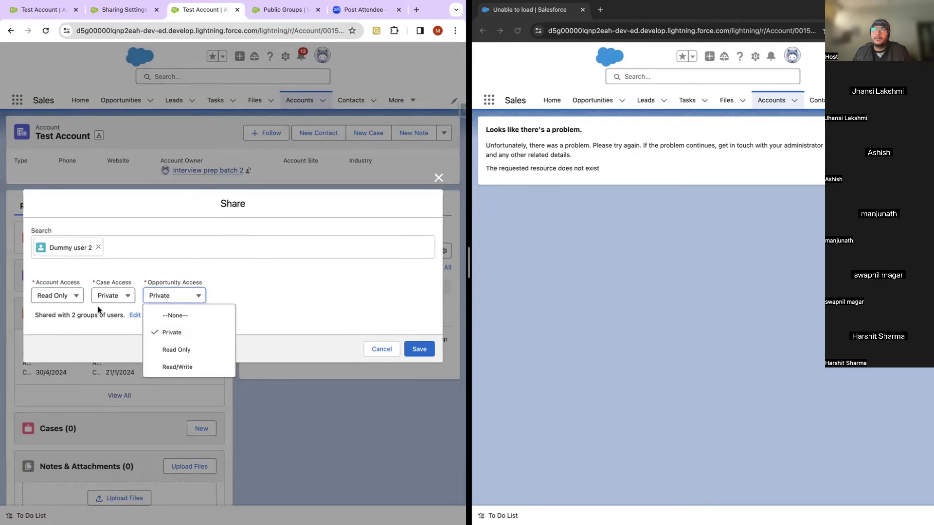
left_click(294, 298)
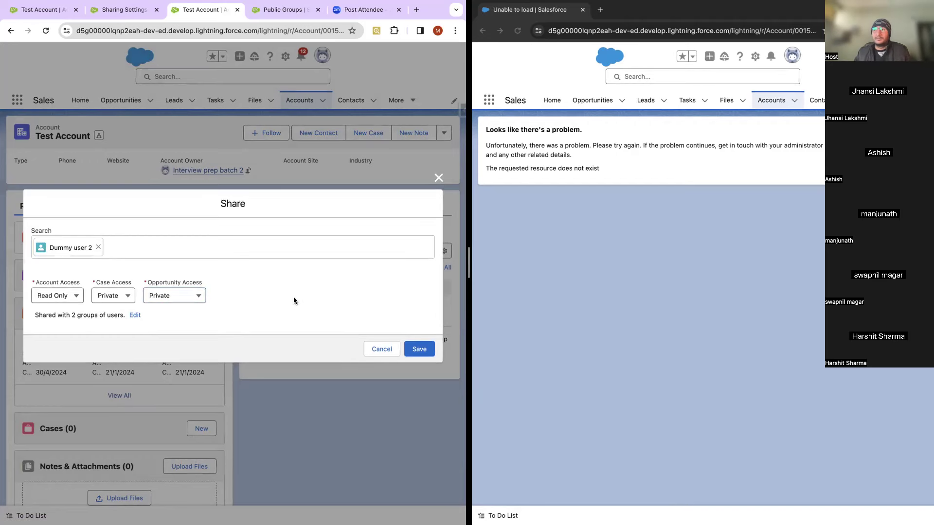
Step: Reopen the recipient search and review the recipient type choices without changing them
left_click(188, 256)
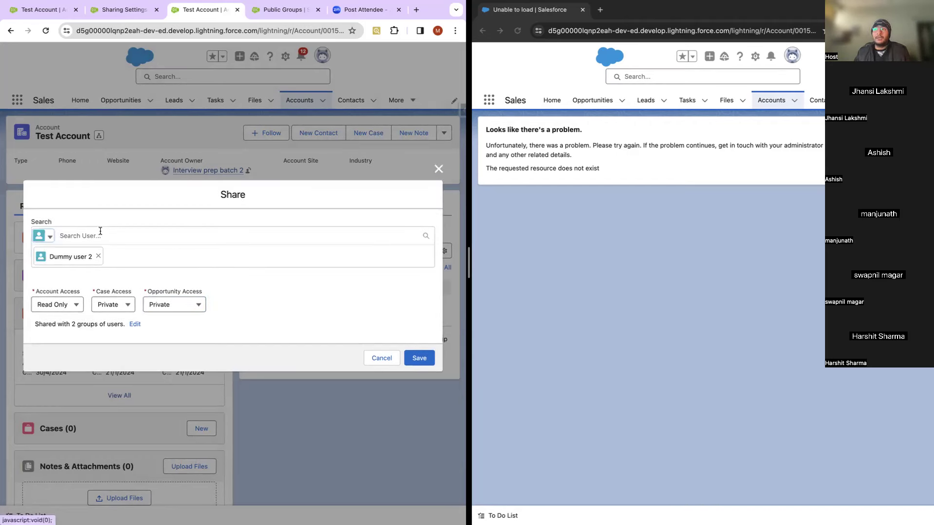
left_click(114, 239)
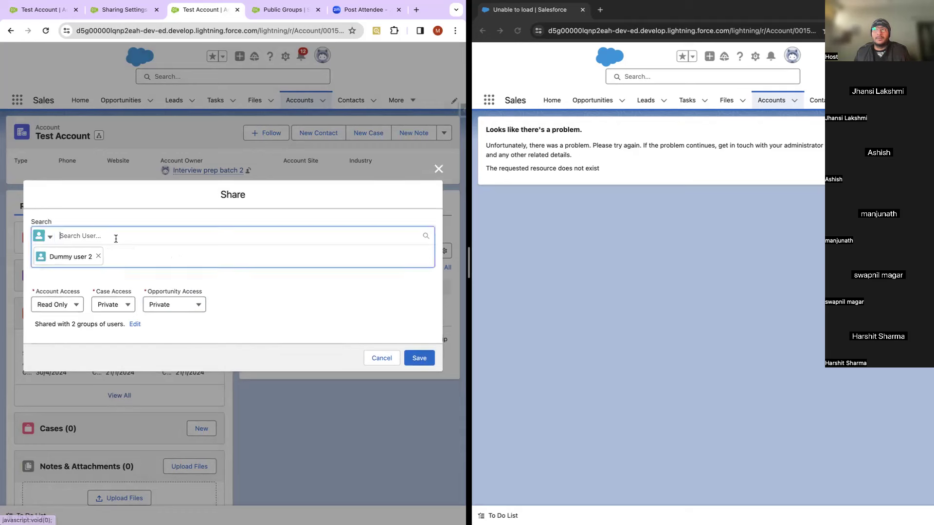
left_click(51, 237)
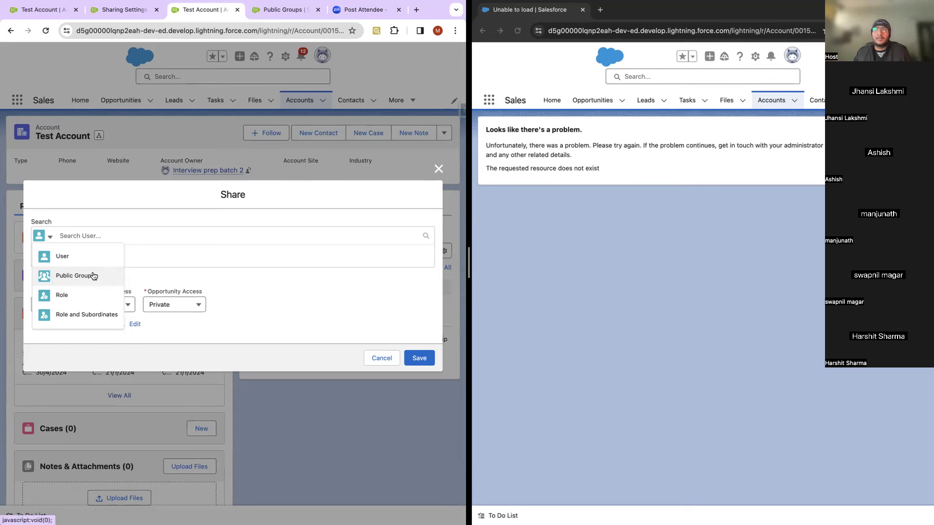
left_click(249, 293)
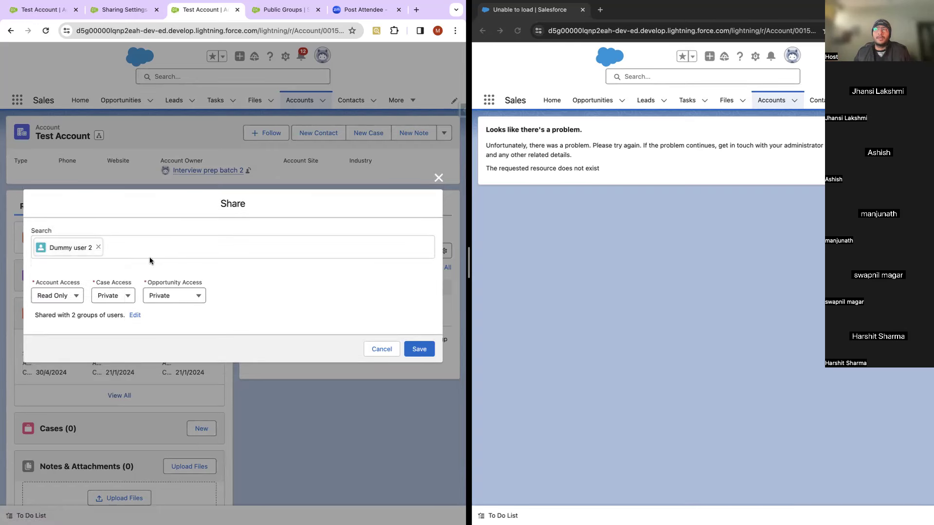
Step: Search users for 'integration user', keeping the search limited to Users, then clear it
left_click(93, 235)
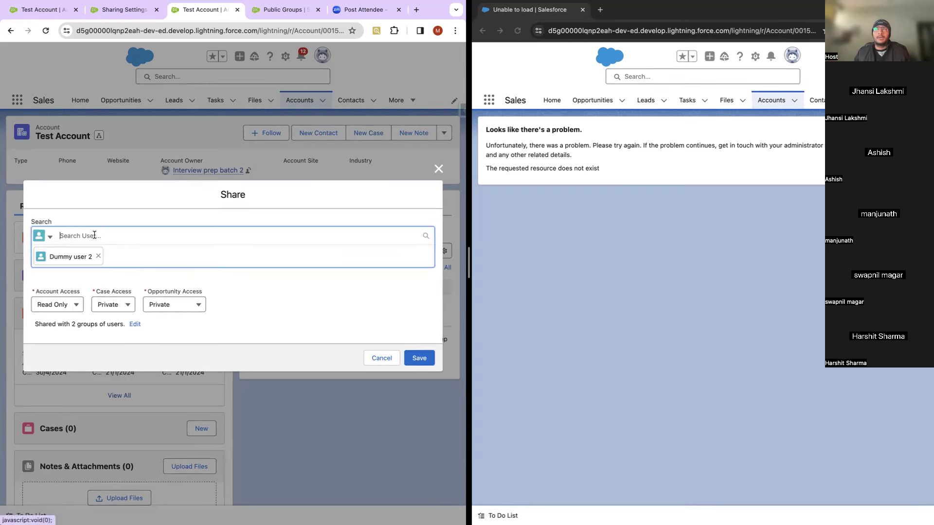
type("intr")
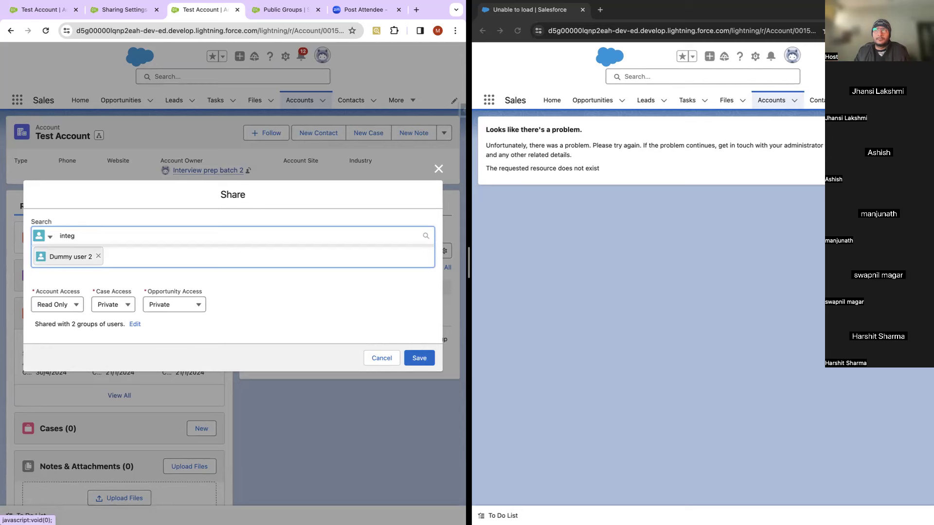
key("BackSpace")
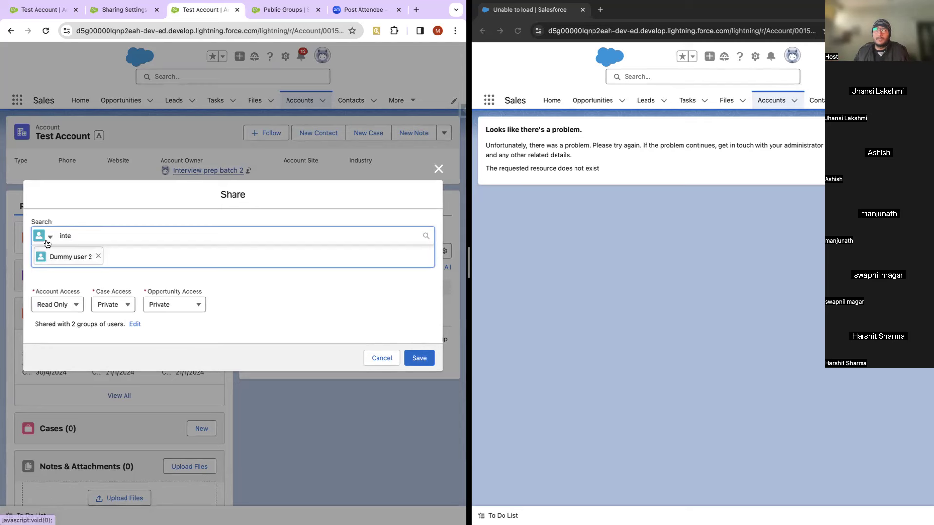
left_click(47, 243)
left_click(62, 256)
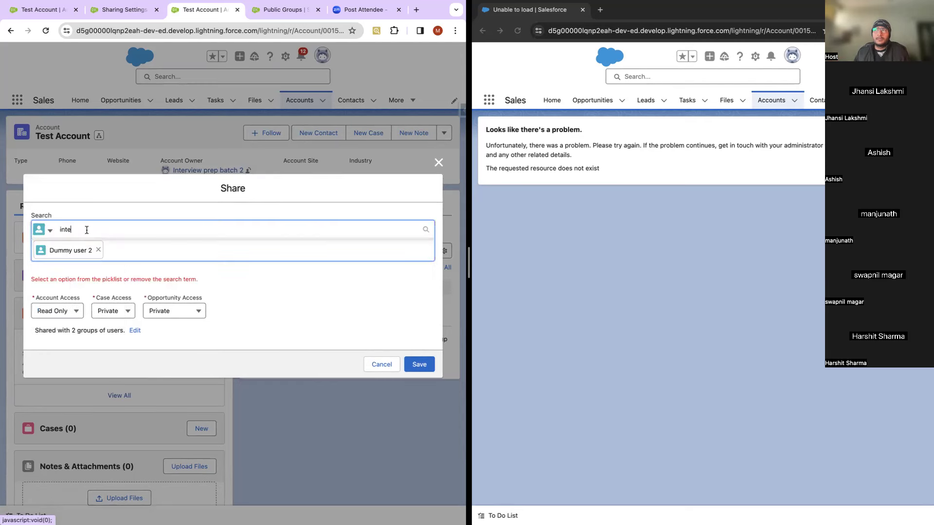
type("gration user")
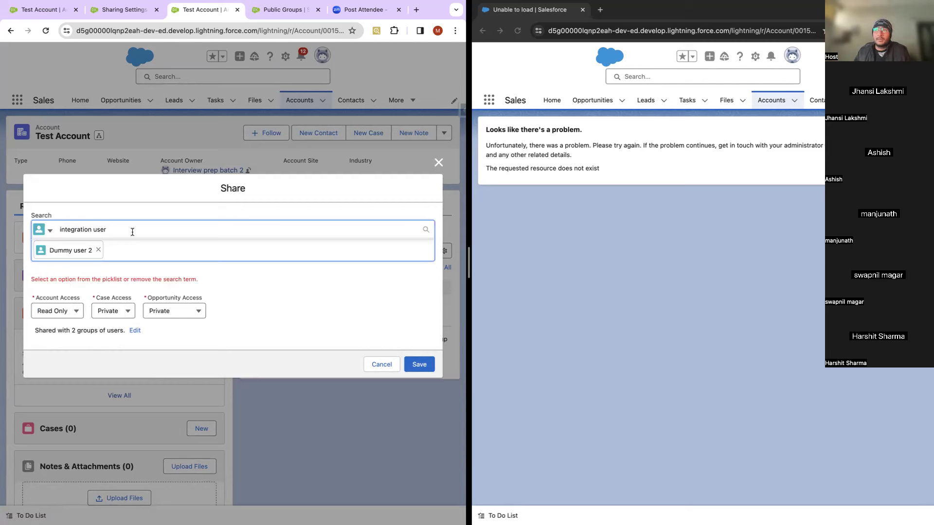
left_click_drag(109, 231, 25, 236)
key("BackSpace")
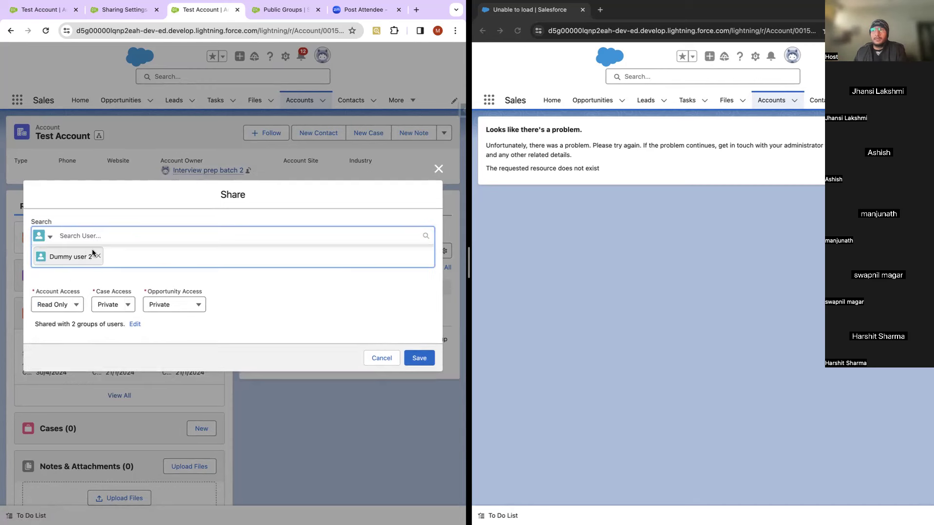
Step: Remove Dummy user 2 from the recipients and clear the 'integration' search to list all users
left_click(98, 250)
type("s")
key("BackSpace")
type("integ")
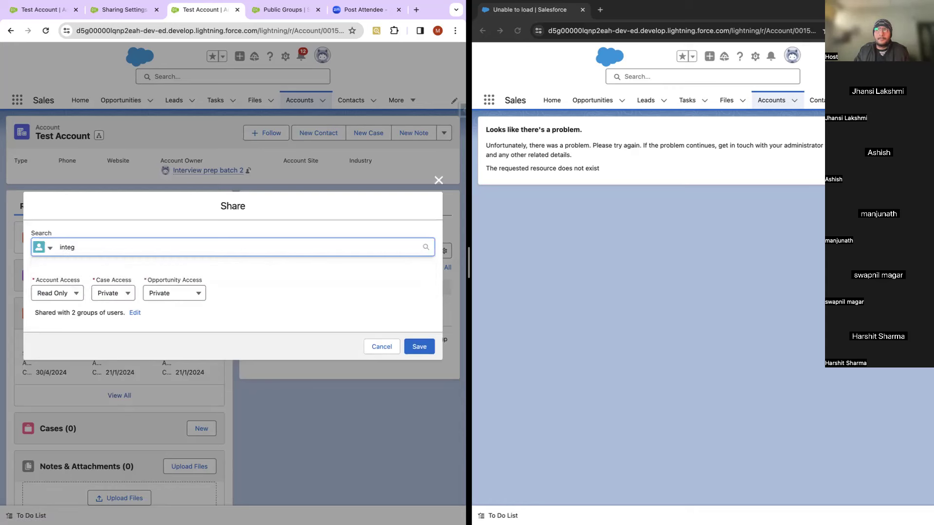
type("ration")
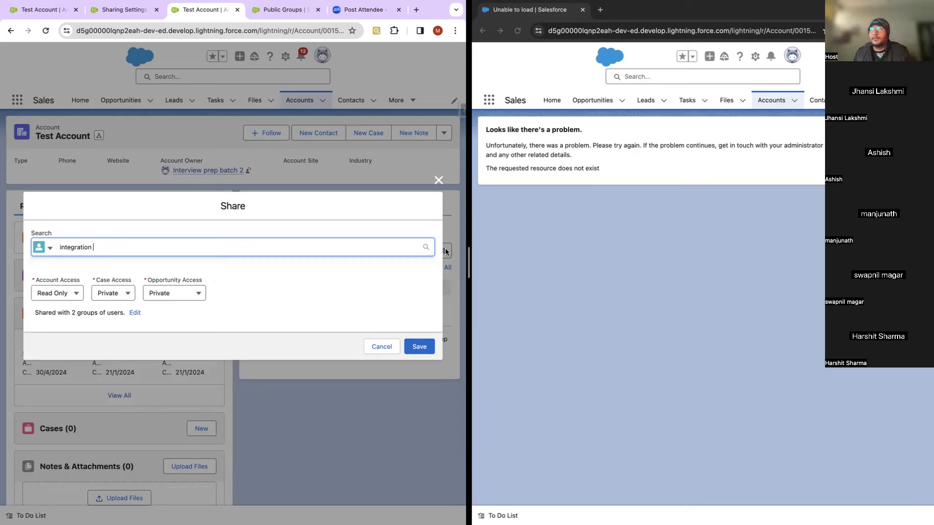
left_click(425, 248)
left_click(188, 243)
left_click(426, 243)
double_click(243, 238)
key("BackSpace")
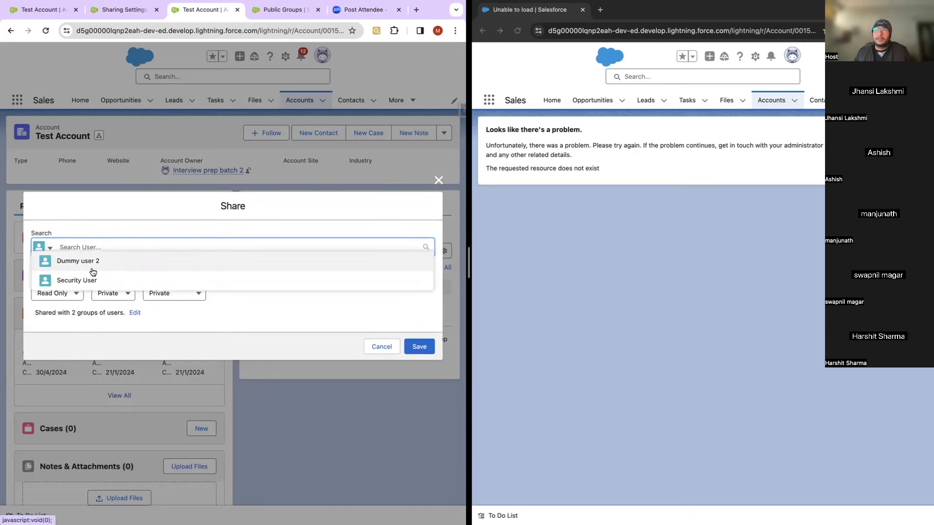
Step: Add Security User and Dummy user 2 as share recipients
left_click(85, 280)
type("du")
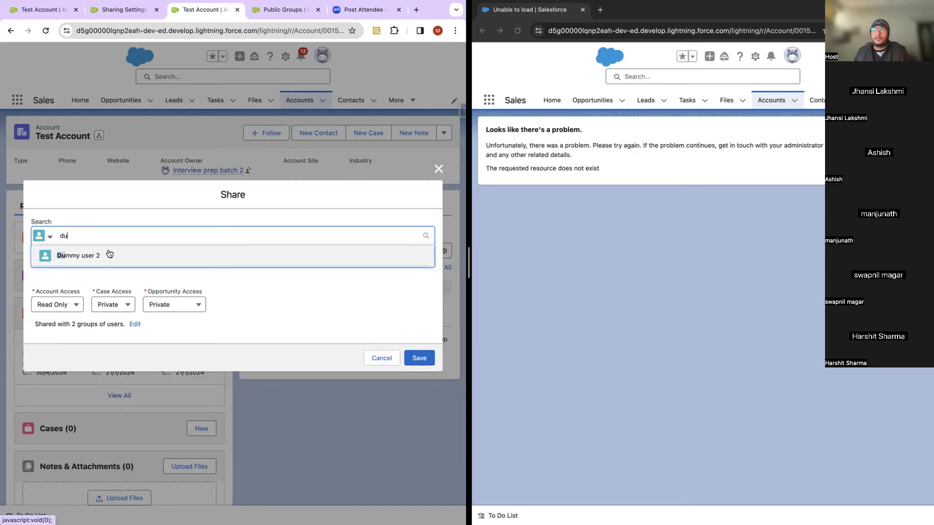
left_click(109, 255)
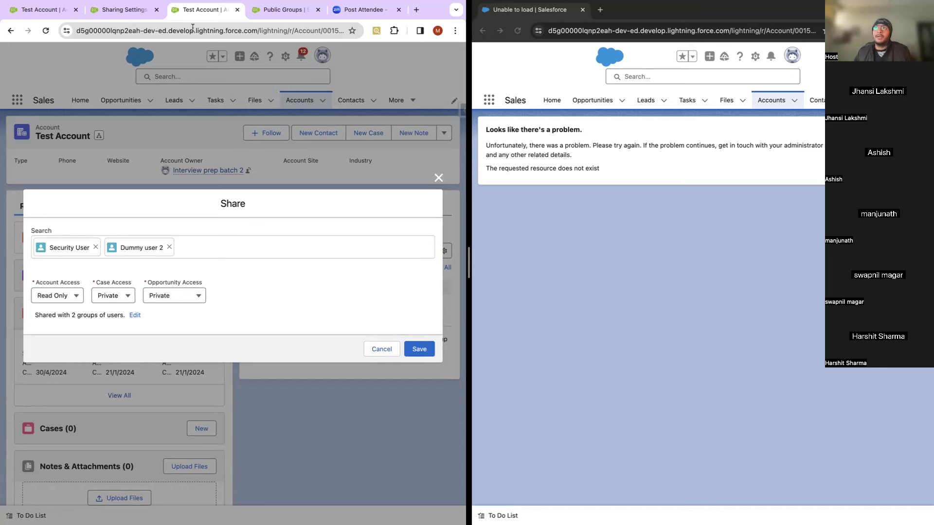
left_click(119, 10)
scroll(193, 306, "up", 10)
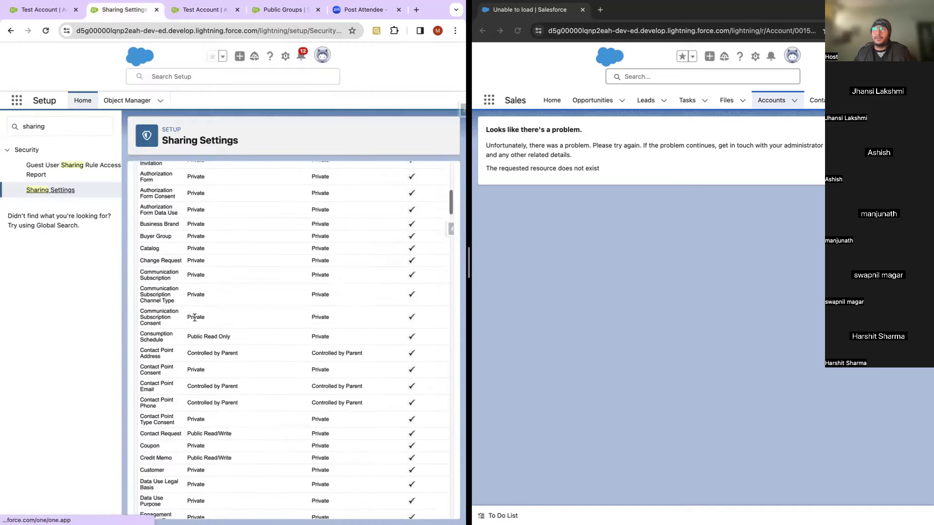
scroll(195, 317, "up", 10)
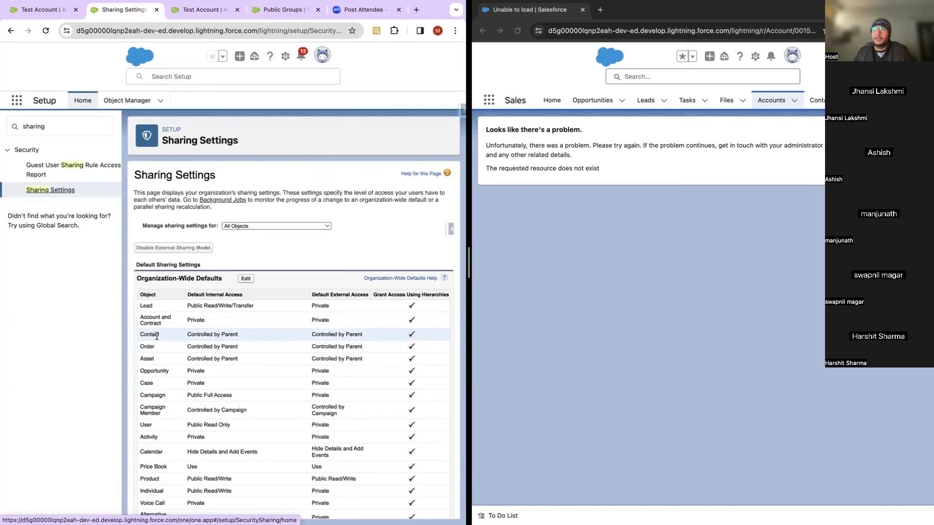
left_click(245, 281)
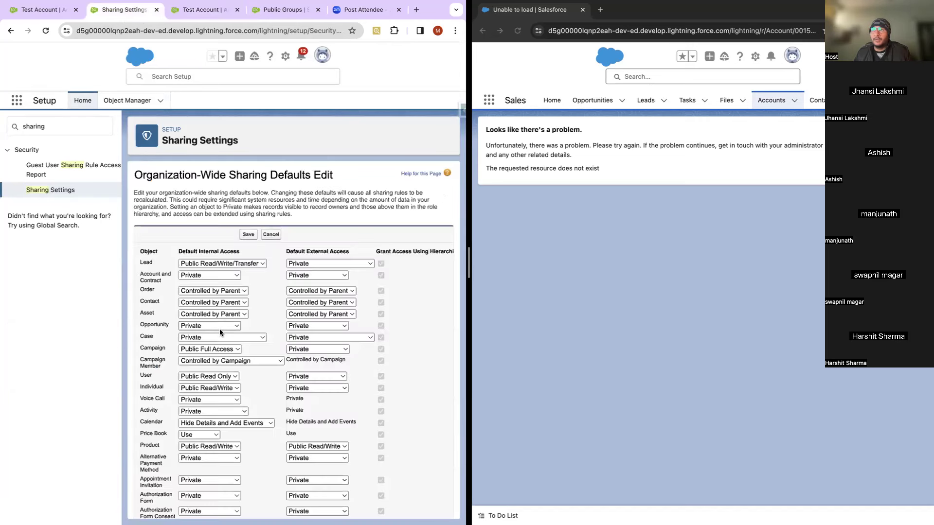
left_click(227, 302)
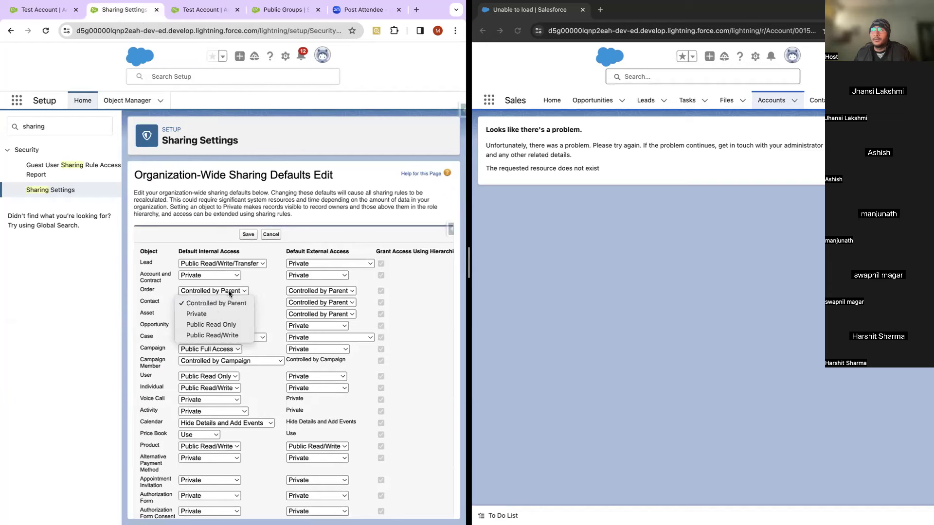
left_click(229, 290)
scroll(218, 306, "down", 15)
scroll(218, 307, "down", 10)
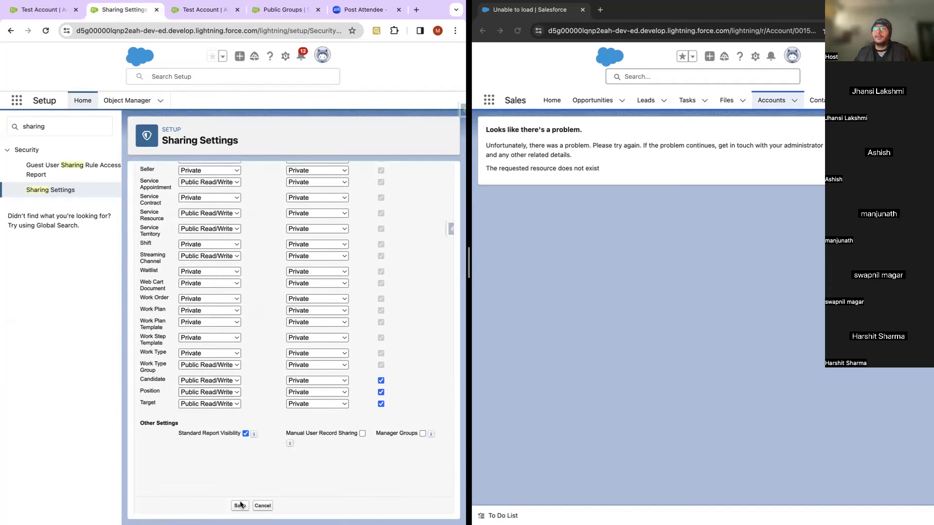
left_click(263, 506)
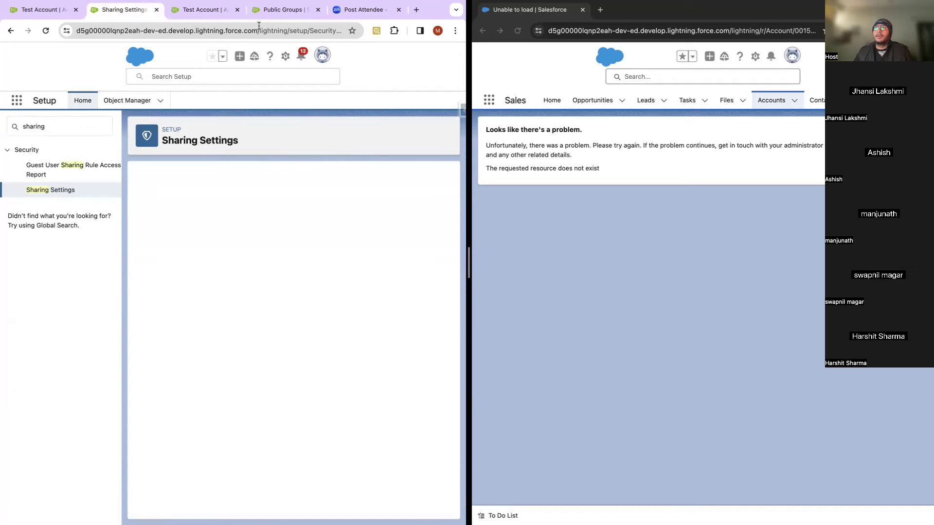
left_click(207, 11)
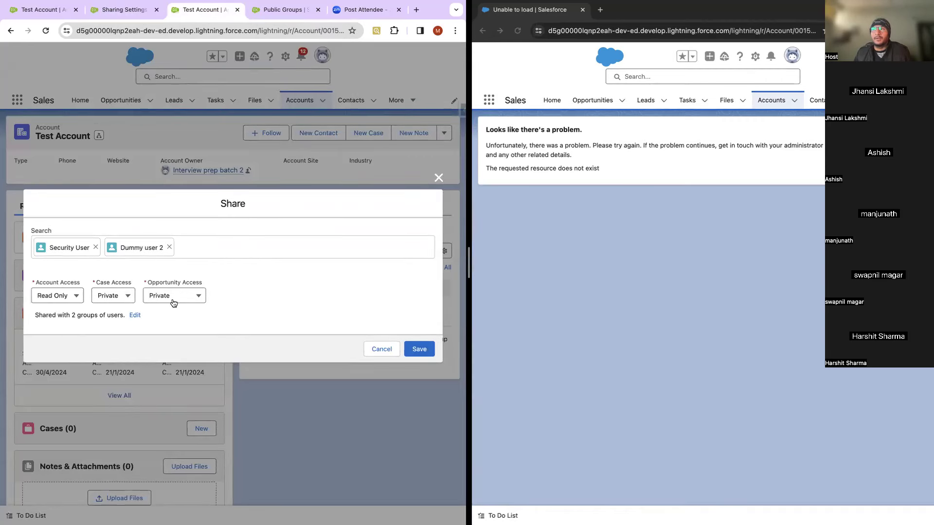
left_click(107, 298)
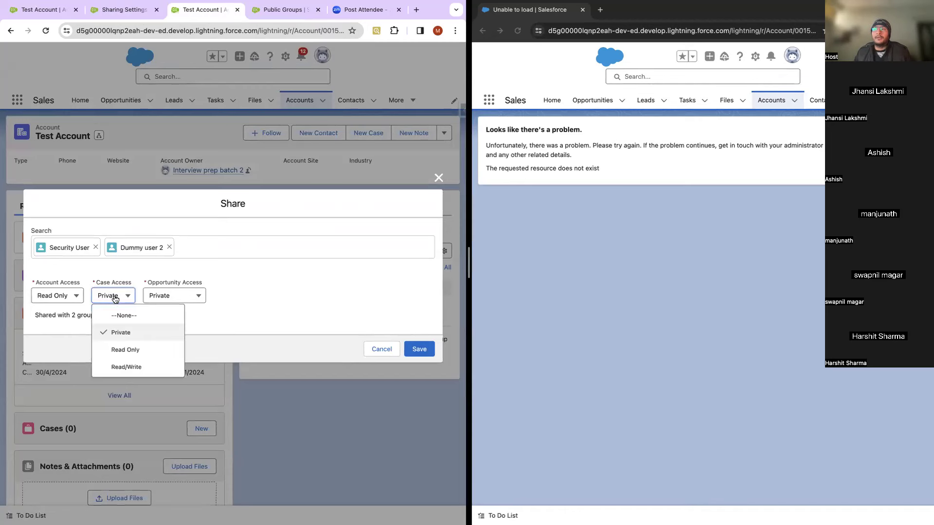
left_click(252, 305)
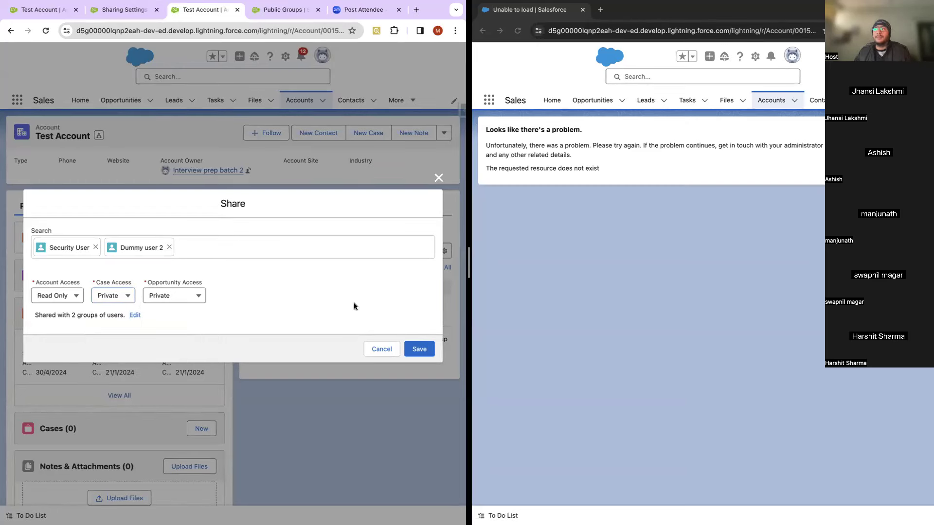
left_click(421, 349)
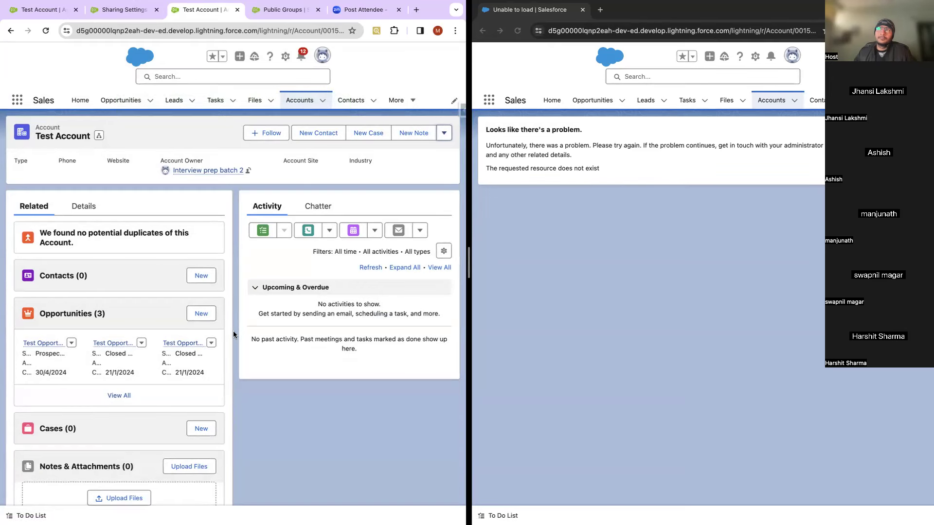
Step: Create a contact with Last Name 'test contact' under Test Account, then refresh the second window
scroll(207, 280, "down", 1)
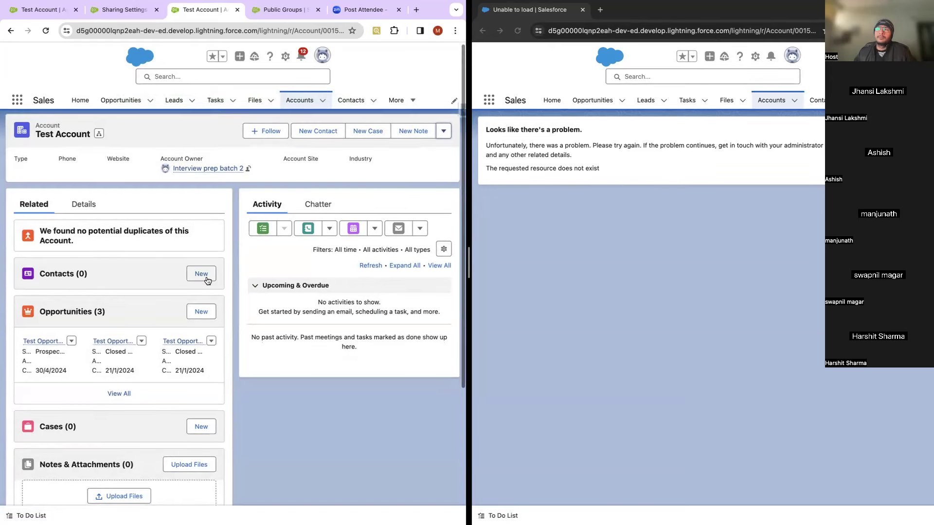
left_click(207, 281)
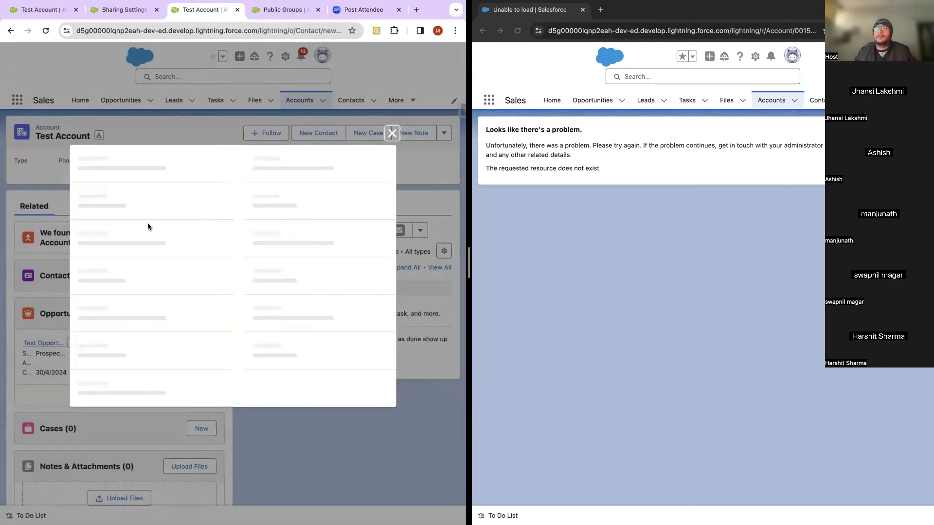
left_click(116, 250)
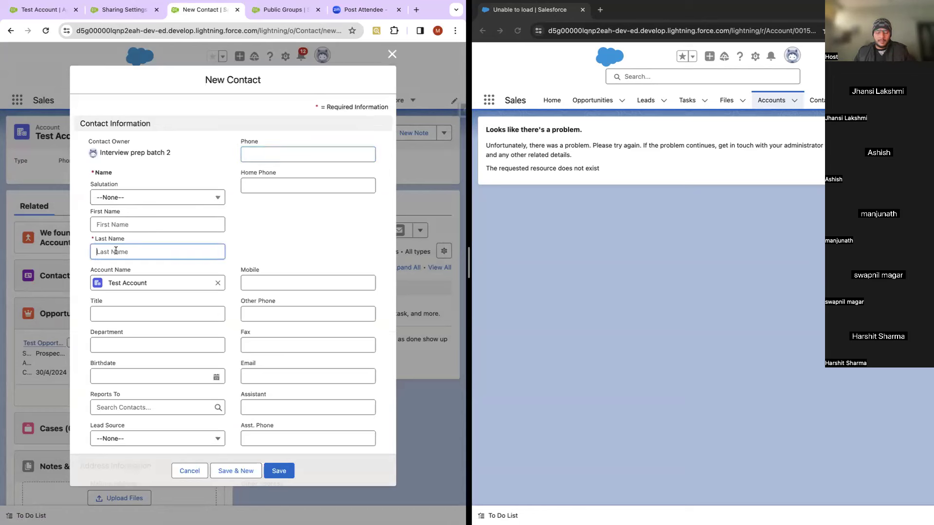
type("test contact")
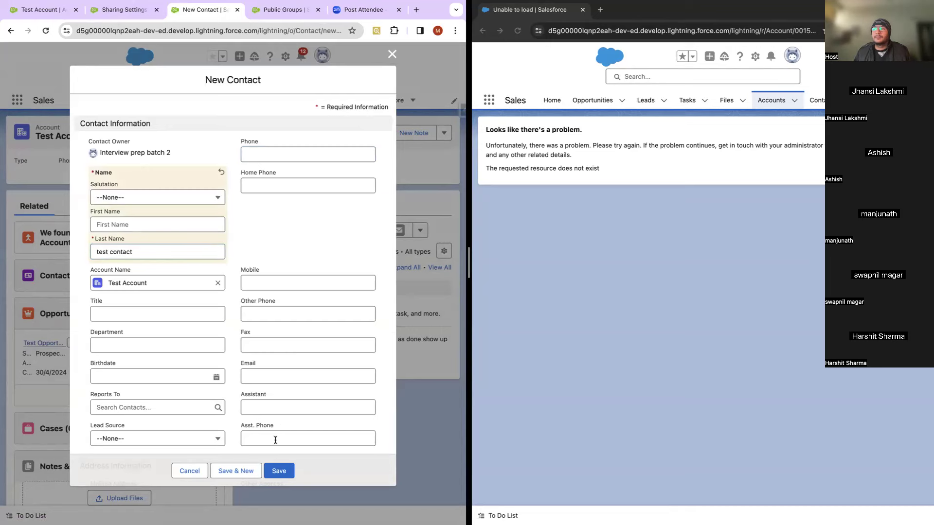
left_click(279, 469)
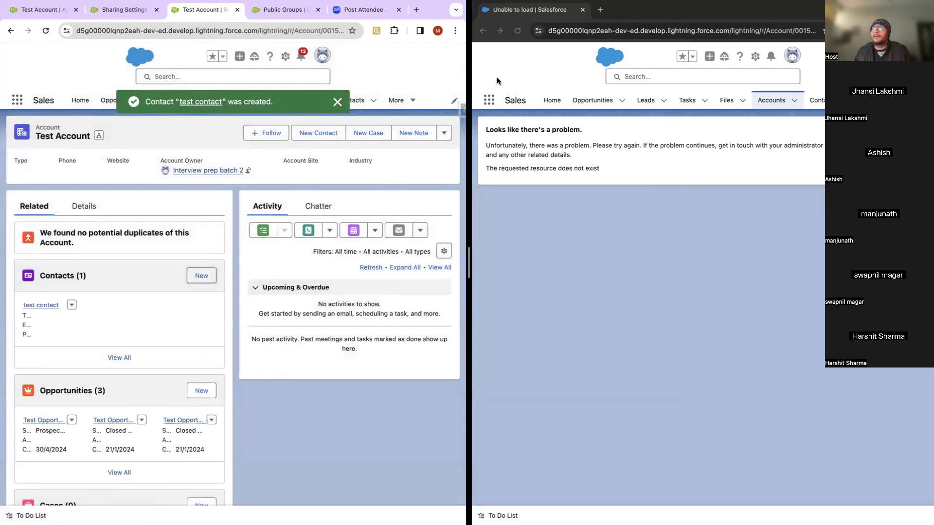
left_click(515, 32)
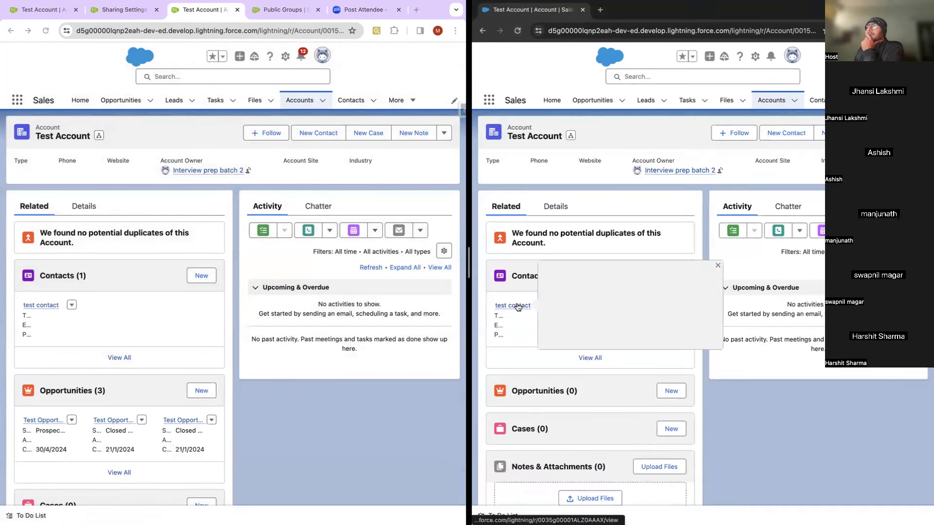
Step: Try setting test contact's Title to 'fsdfsdf', abandon it after the privilege error, then edit Test Account
scroll(519, 307, "down", 1)
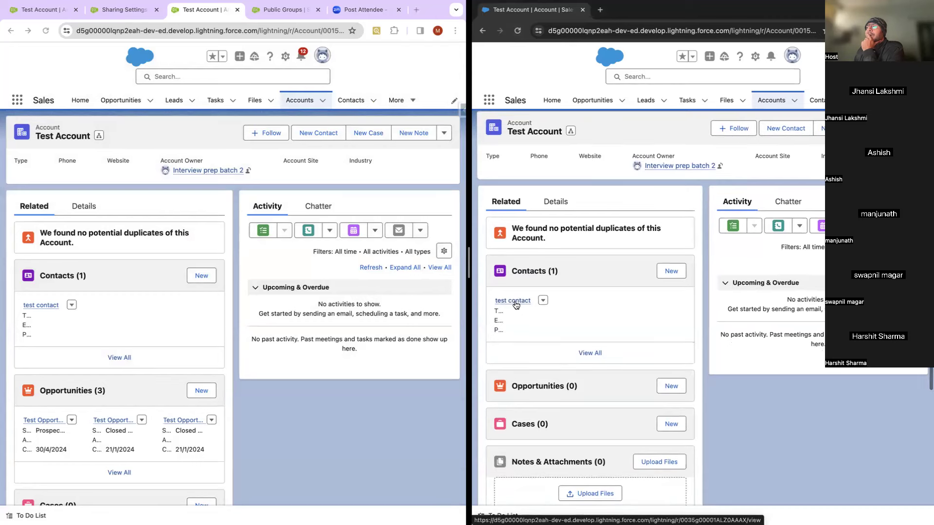
left_click(515, 301)
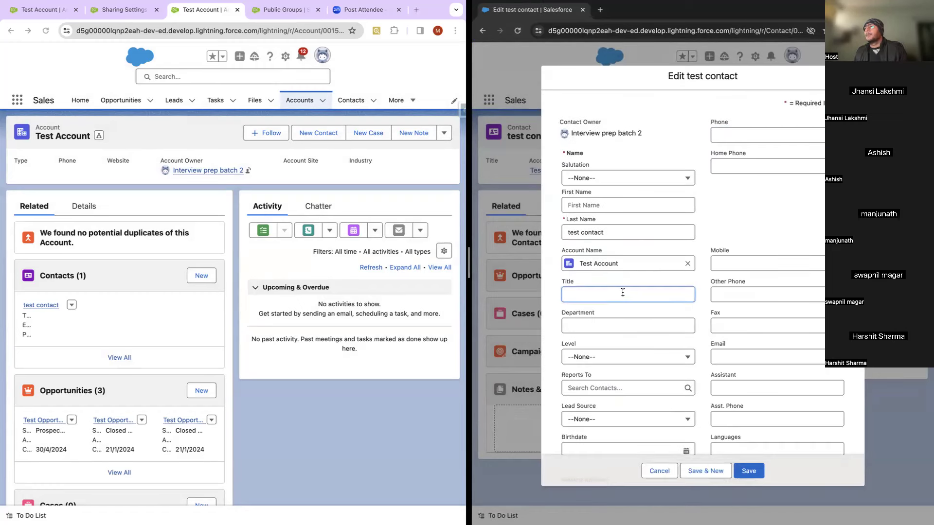
type("fsdfsdf")
left_click(752, 469)
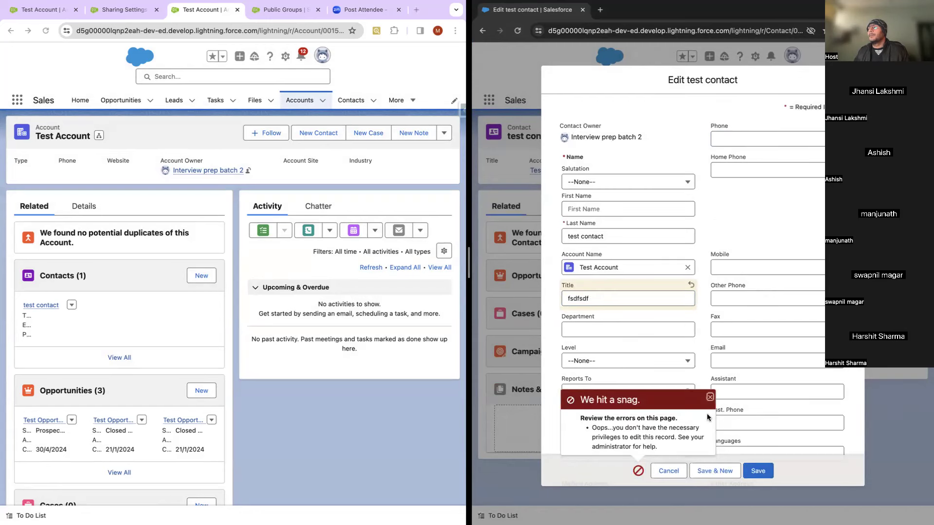
left_click(710, 398)
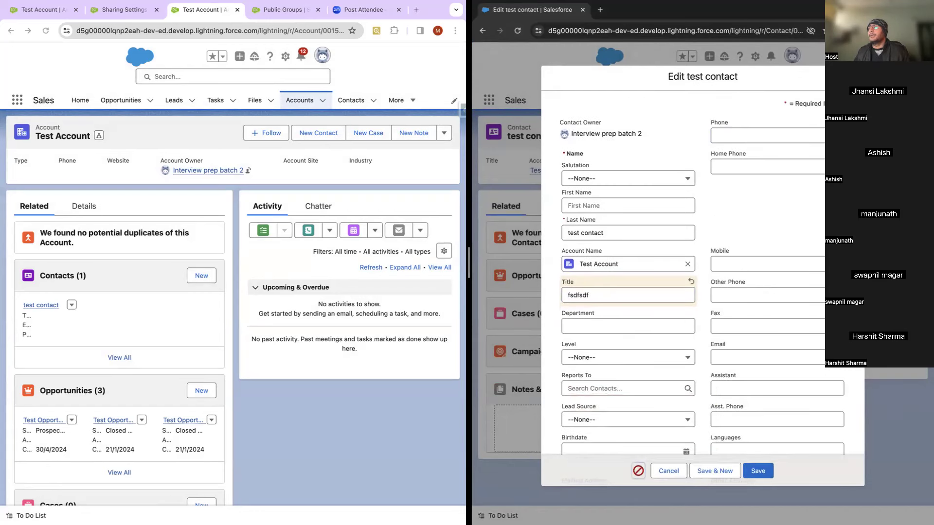
key("Escape")
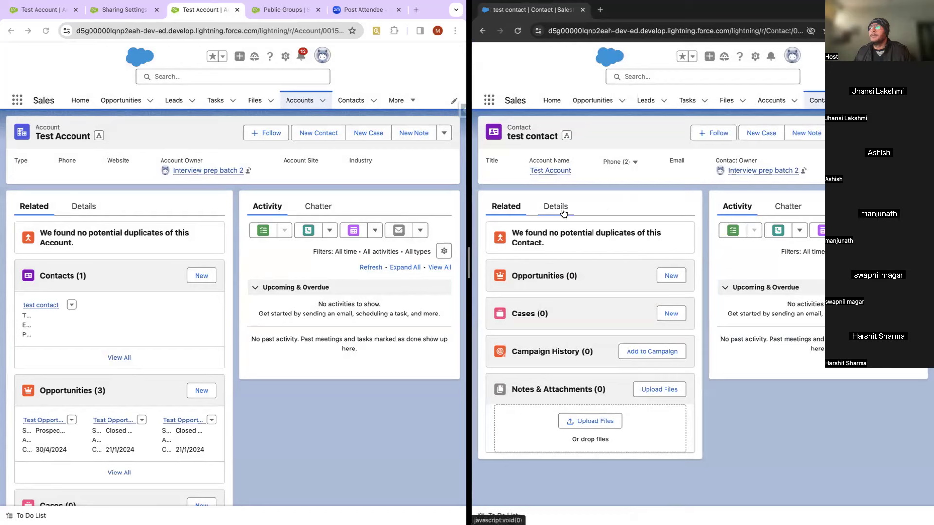
left_click(550, 170)
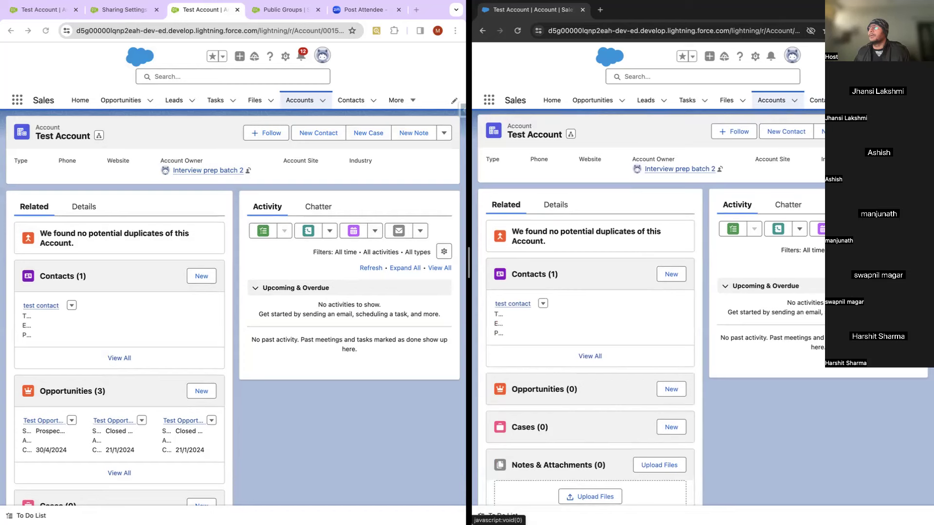
key("e")
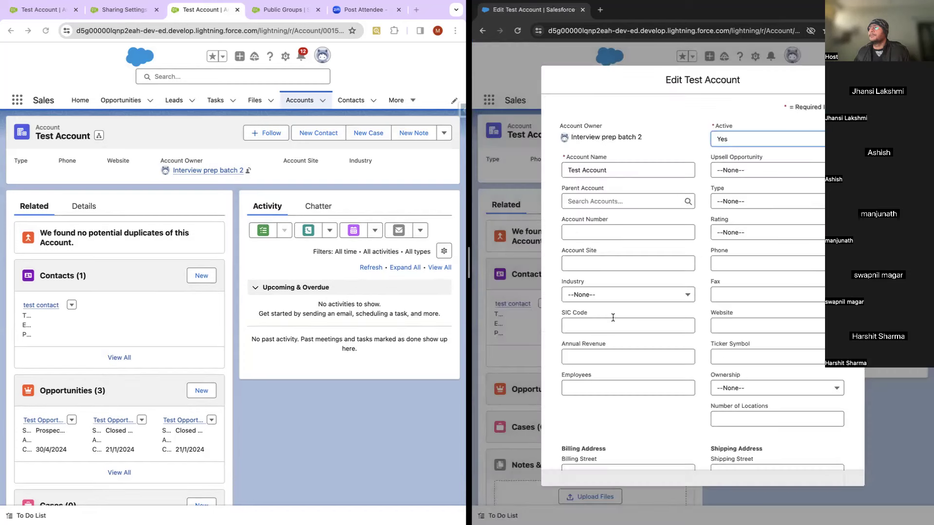
left_click(613, 320)
type("dsfdsfds")
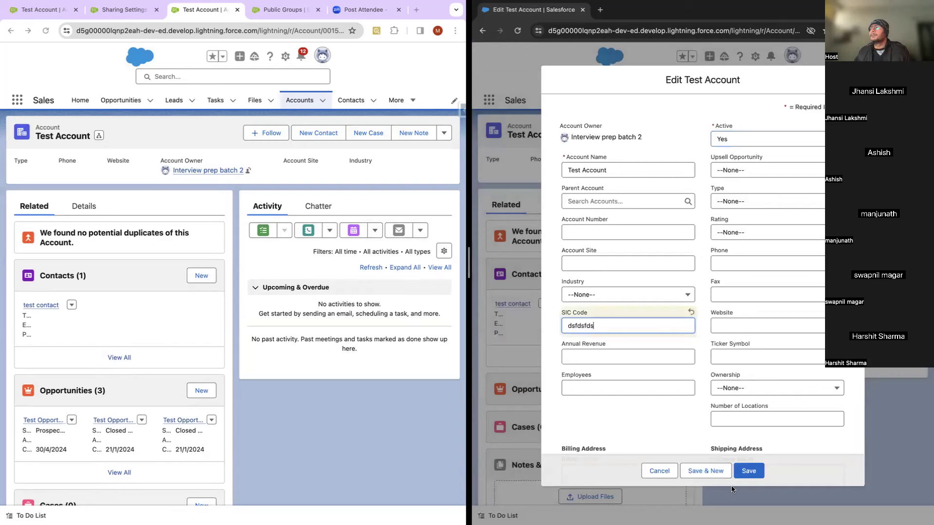
left_click(748, 471)
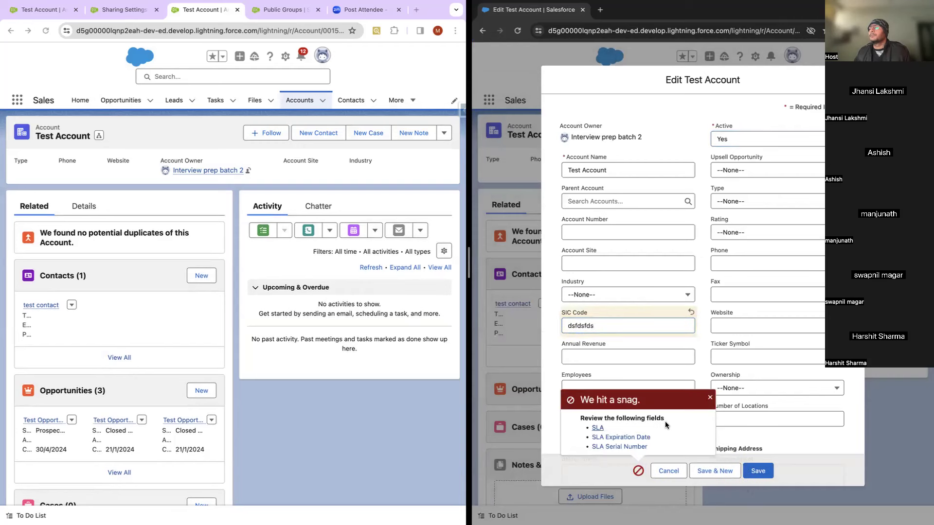
left_click(597, 428)
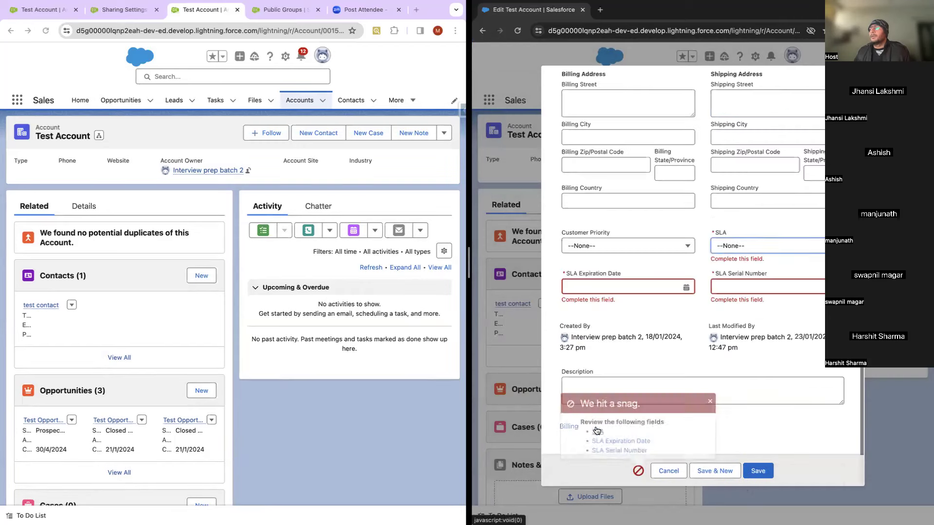
left_click(740, 254)
left_click(730, 280)
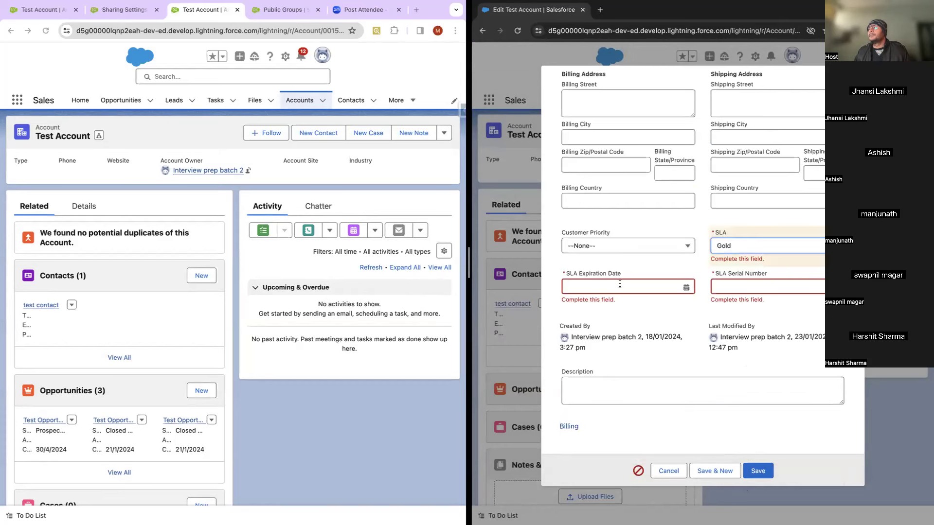
left_click(620, 287)
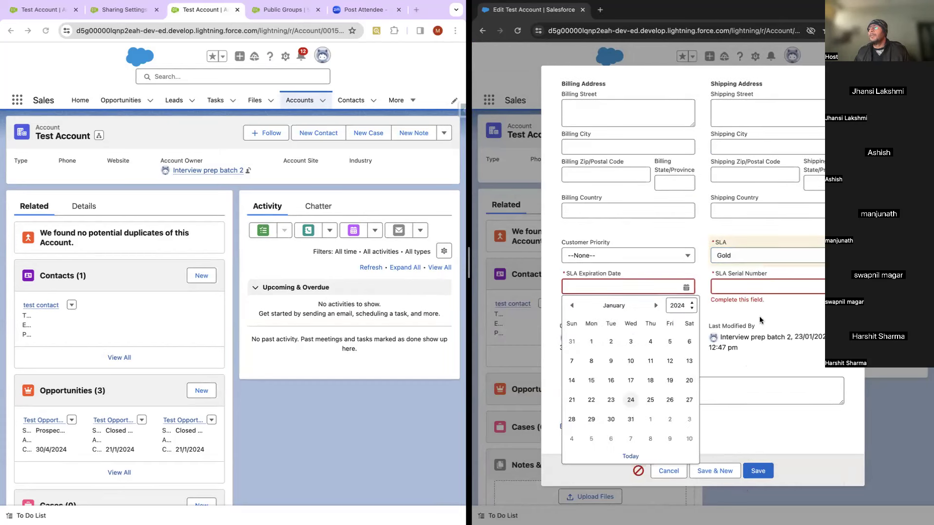
left_click(630, 420)
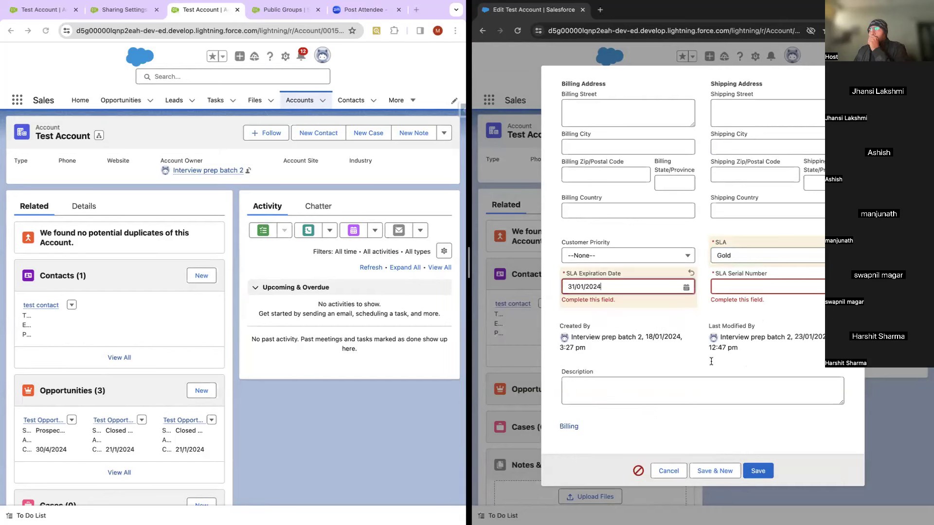
left_click(774, 290)
type("123")
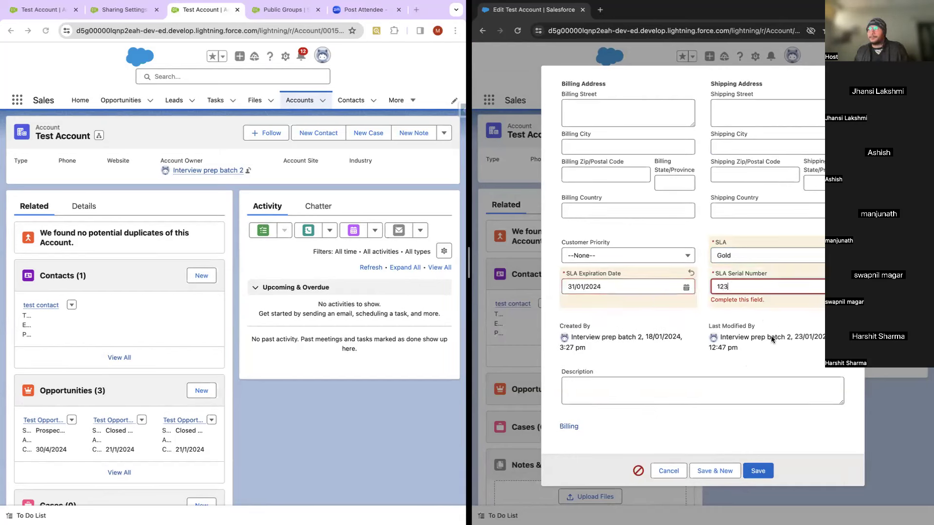
left_click(758, 471)
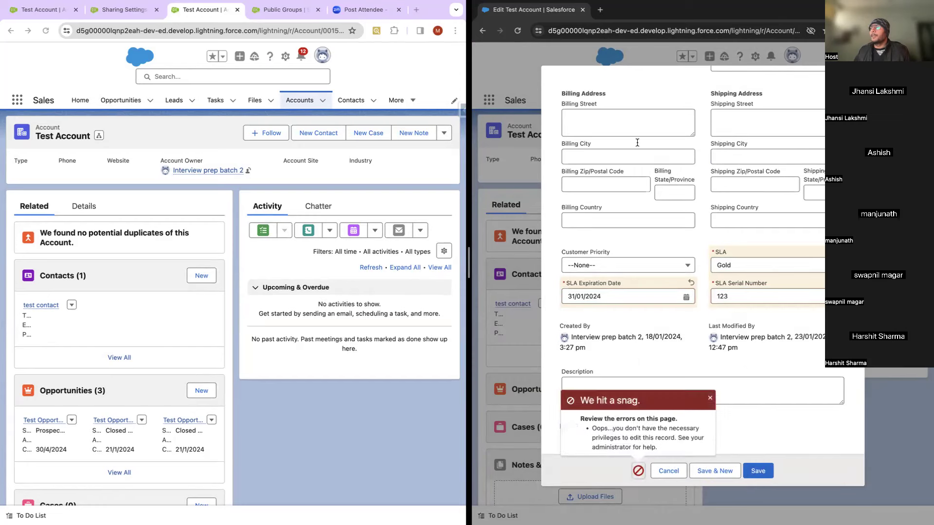
left_click(710, 398)
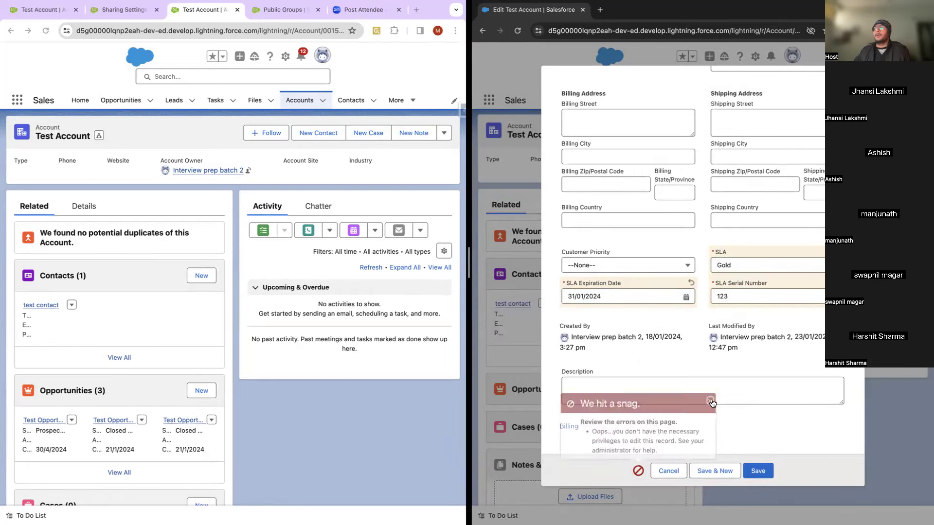
key("Escape")
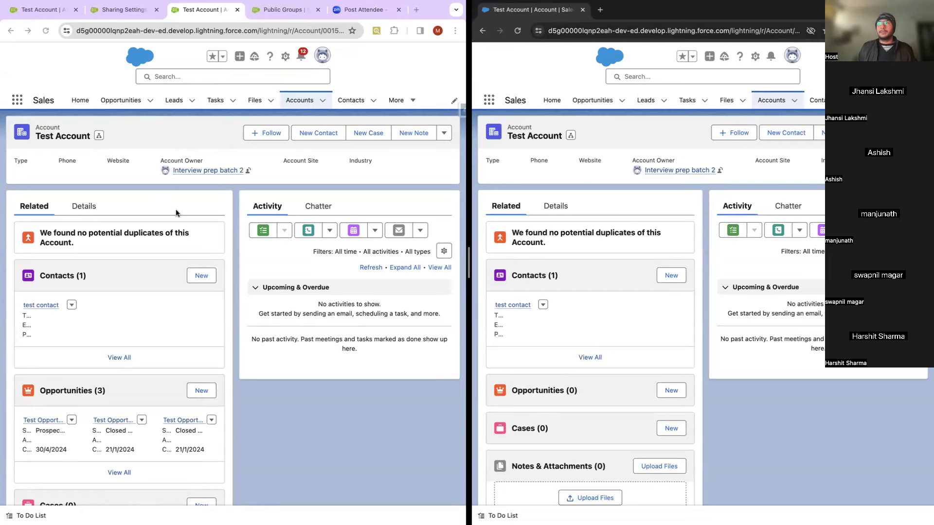
left_click(250, 170)
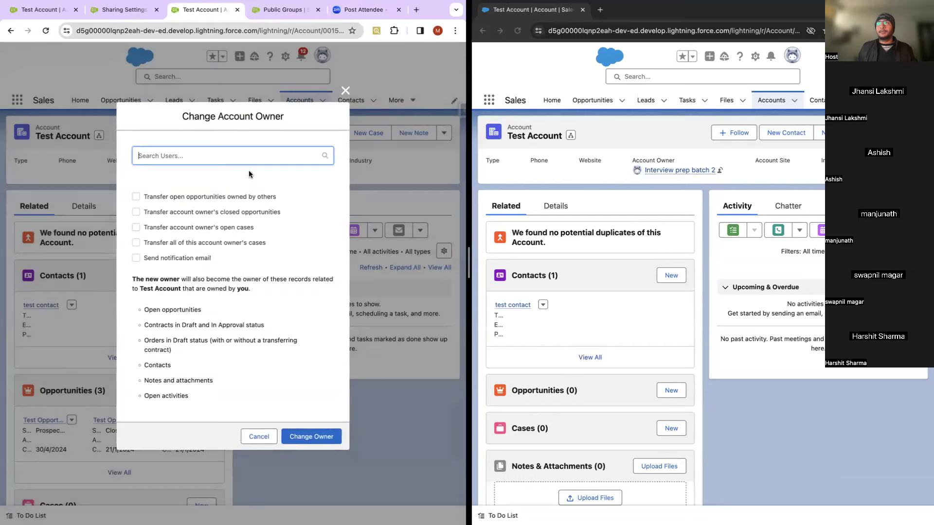
left_click(95, 115)
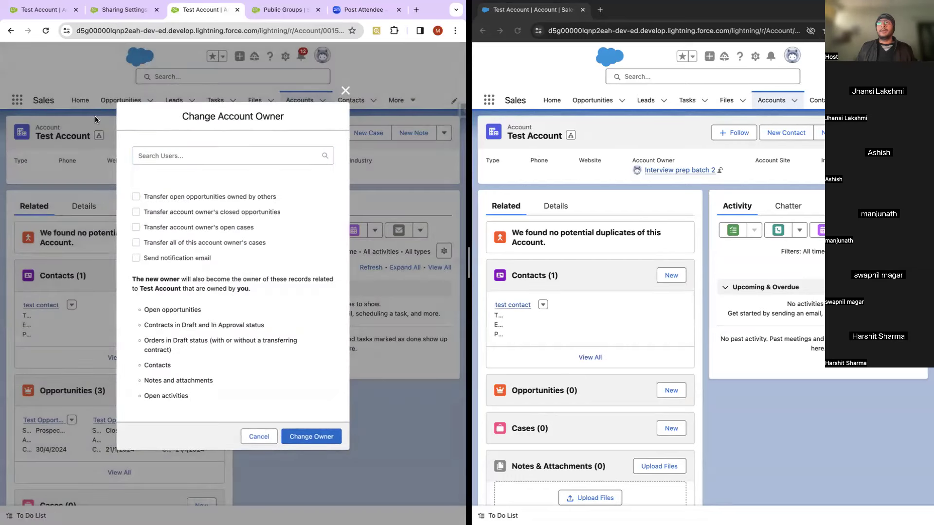
left_click(345, 91)
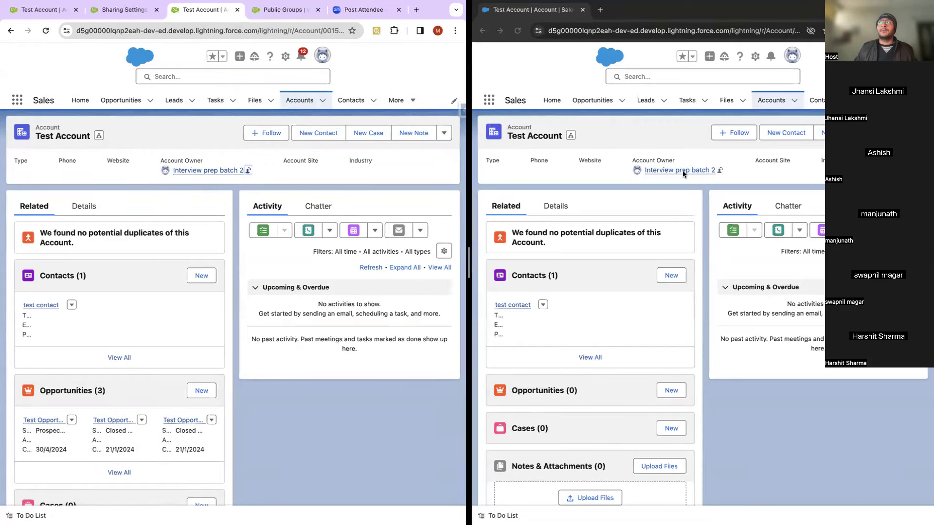
Step: Choose Security User as Test Account's new owner, then close Change Account Owner unsaved
left_click(248, 170)
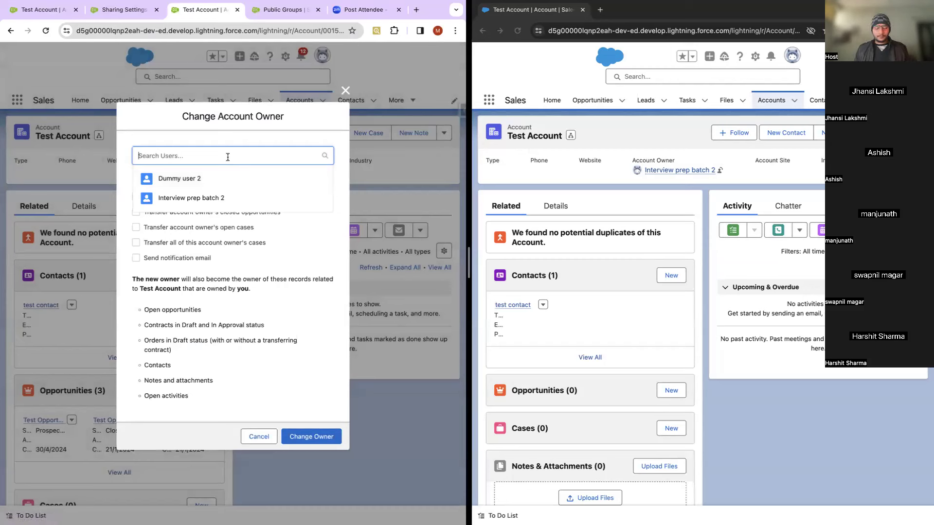
type("inte")
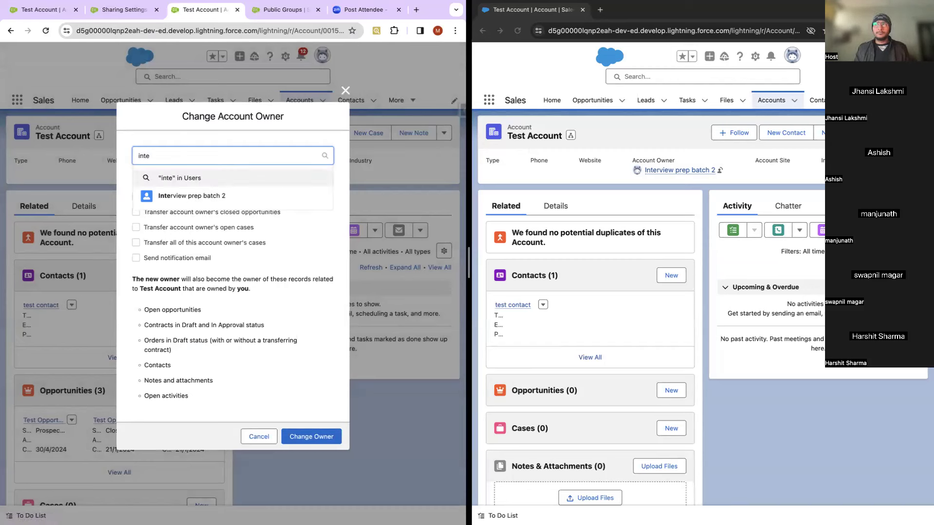
type("secu")
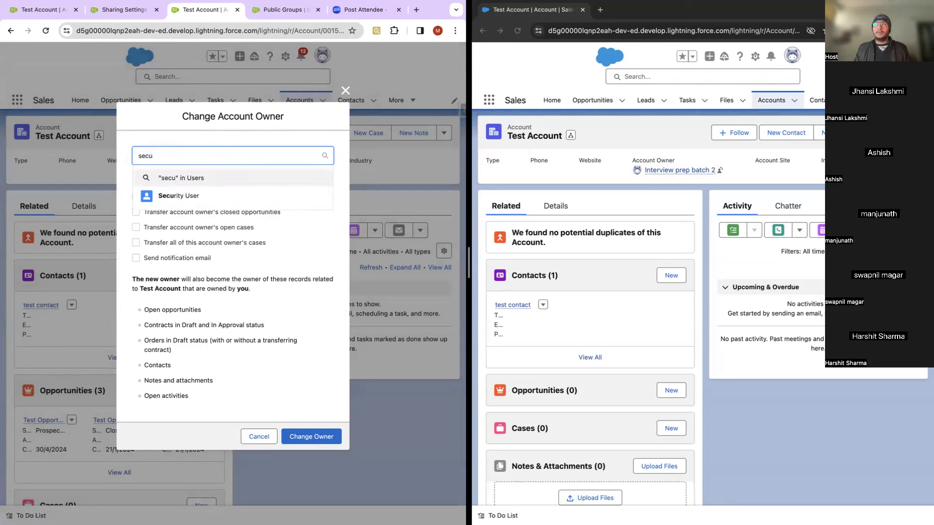
left_click(202, 195)
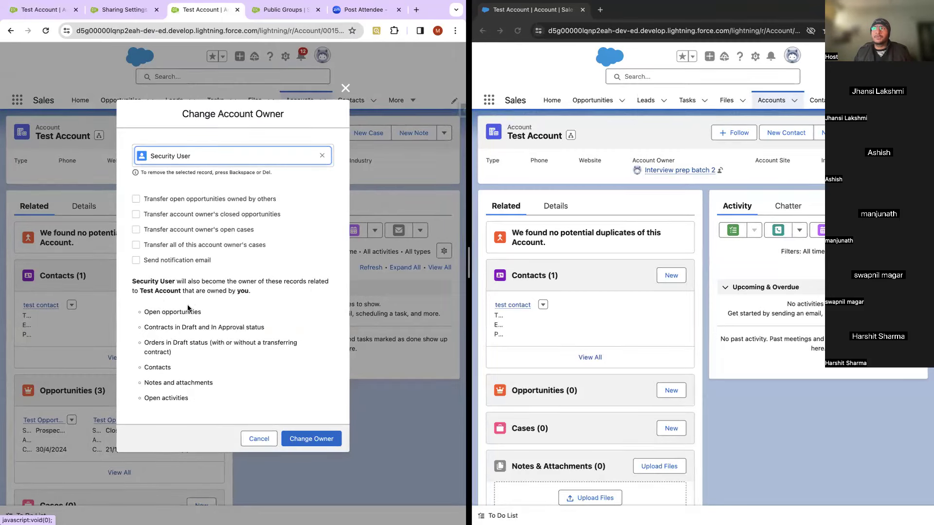
triple_click(156, 315)
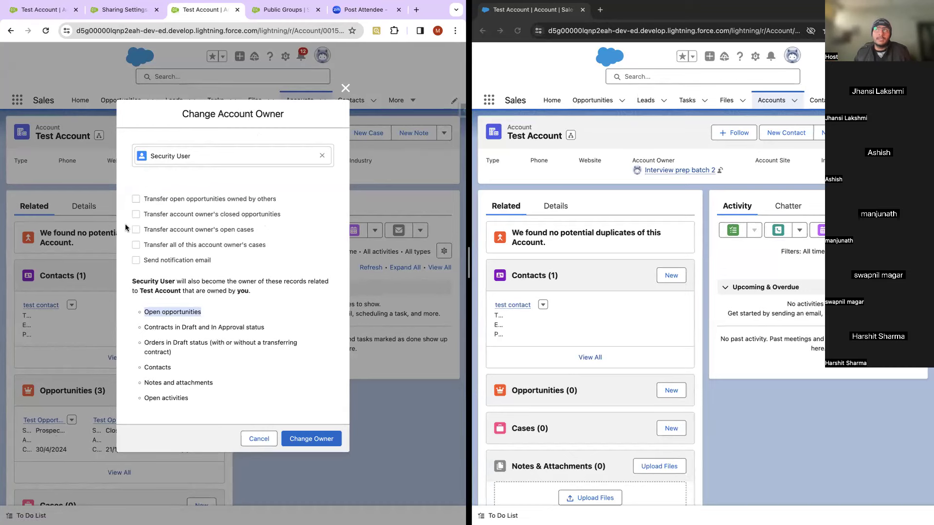
left_click(345, 89)
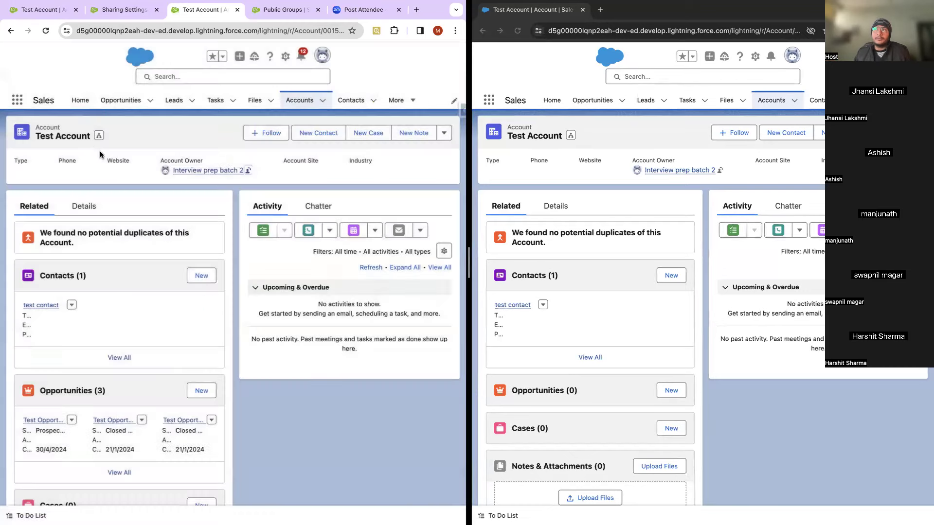
mouse_move(219, 177)
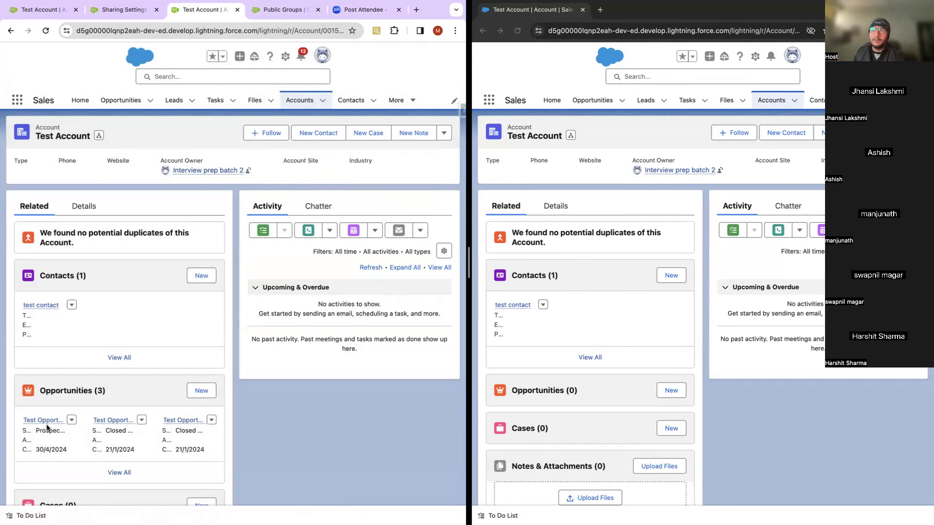
mouse_move(49, 426)
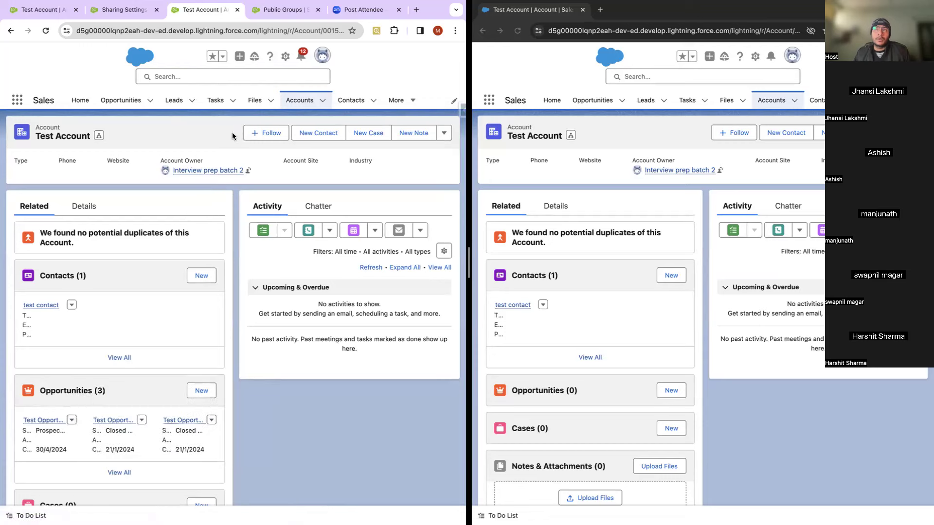
left_click(248, 171)
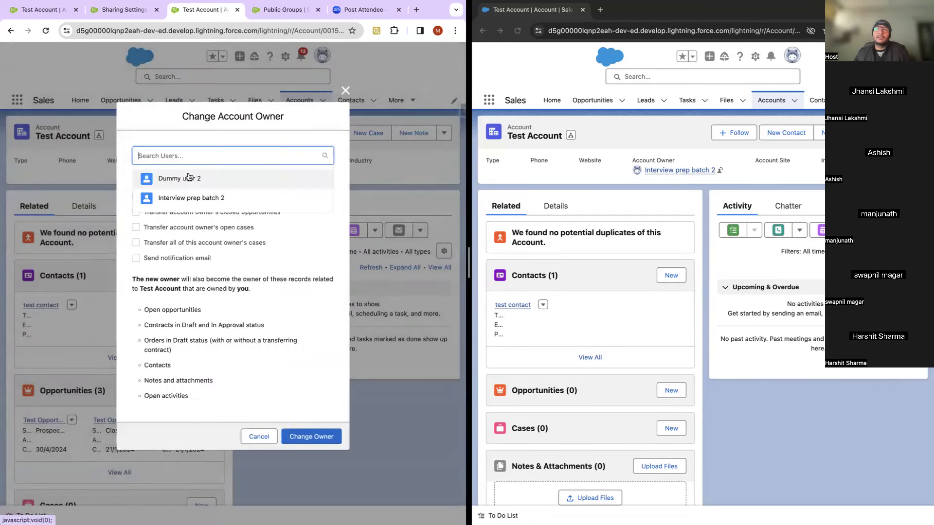
Step: Transfer Test Account ownership to Security User, then reload both windows
type("secur")
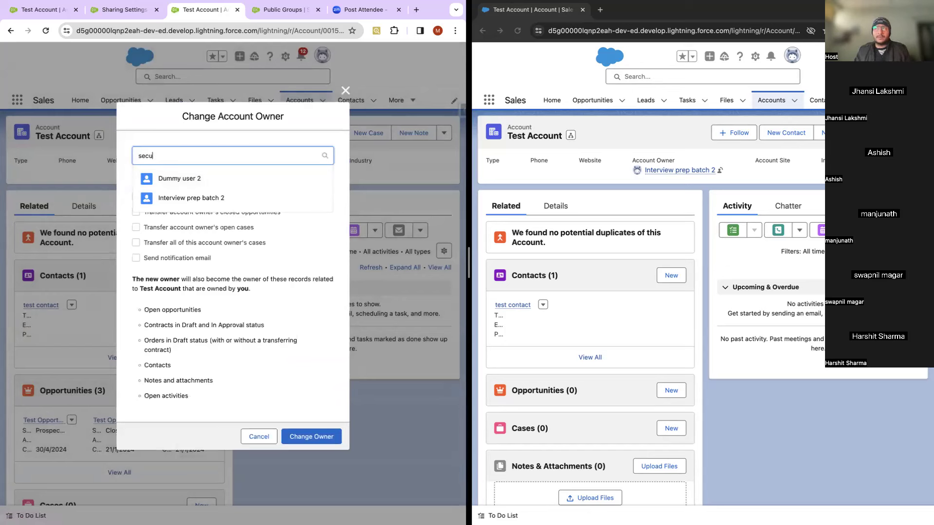
left_click(188, 197)
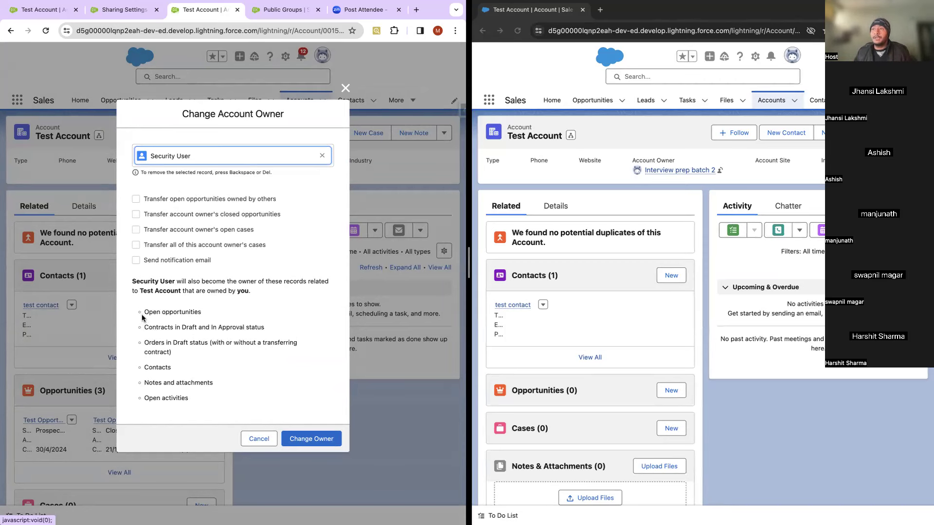
left_click_drag(141, 313, 198, 409)
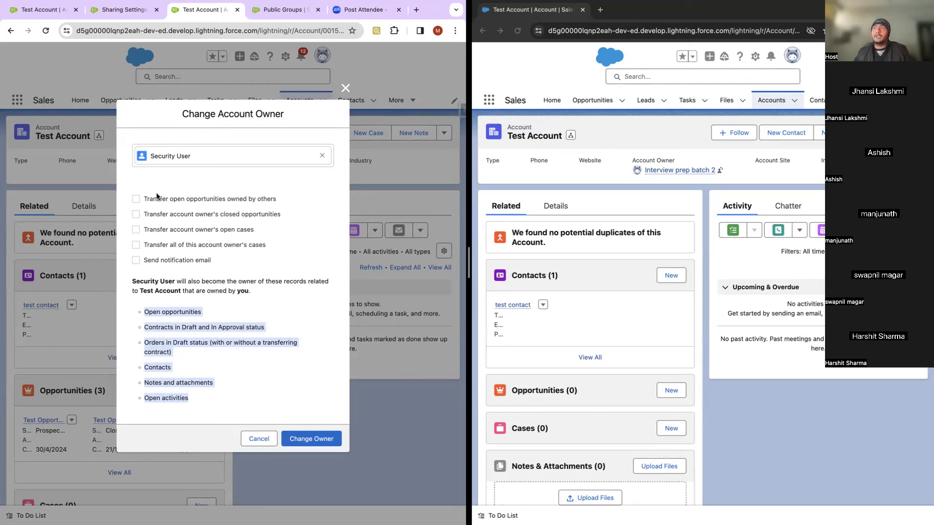
left_click(308, 439)
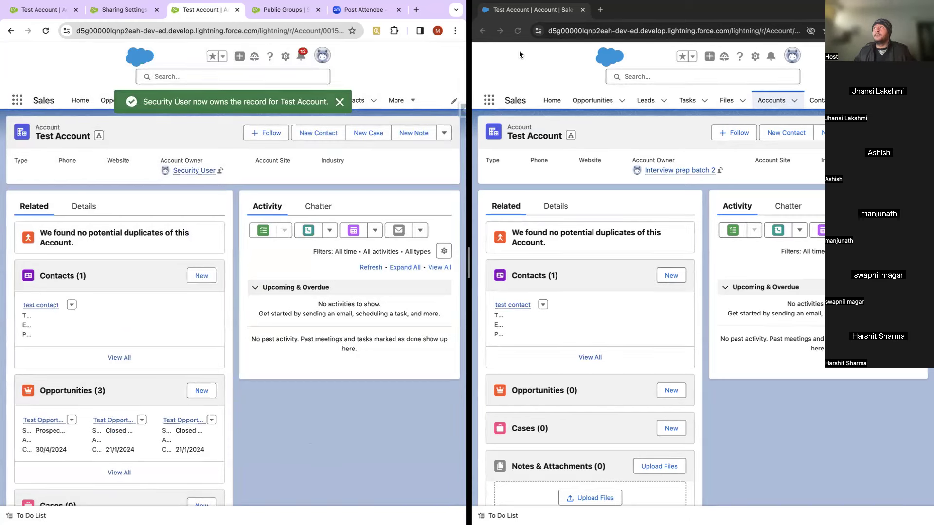
left_click(518, 30)
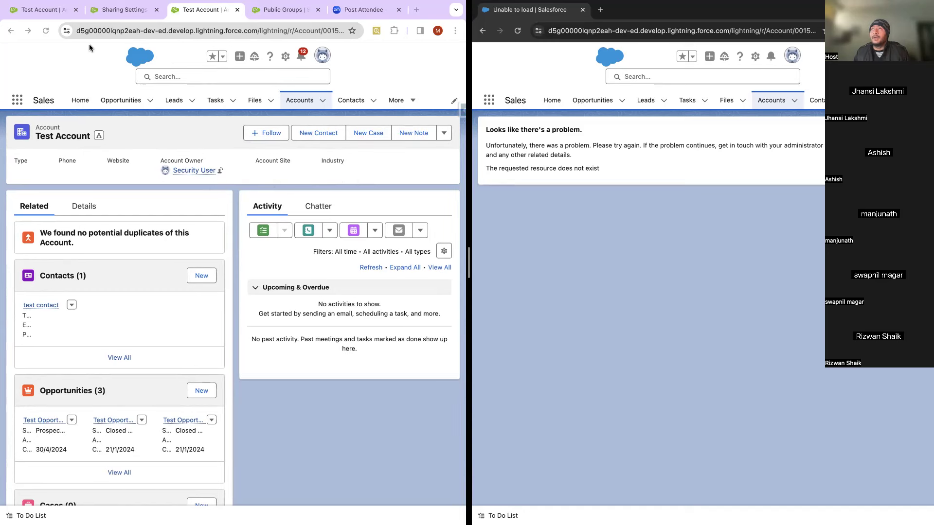
left_click(43, 31)
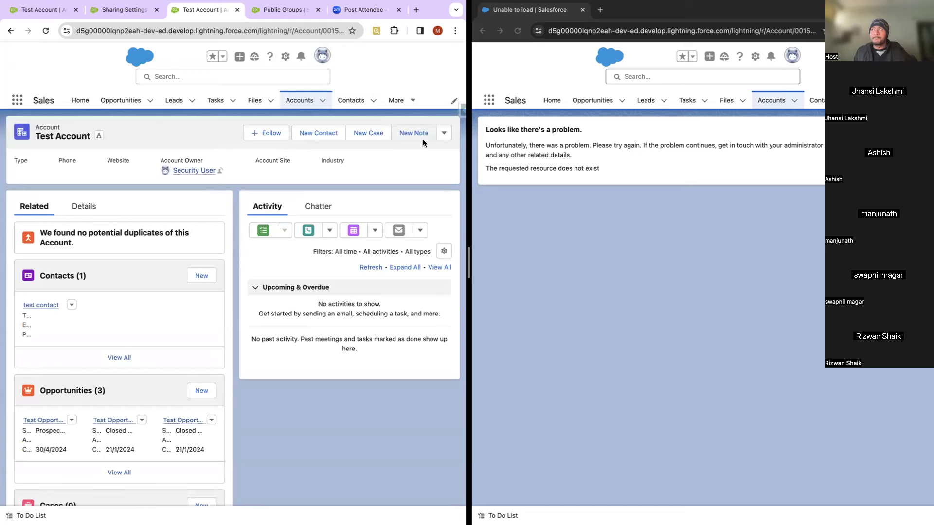
Step: Share Test Account with Dummy user 2 via Sharing, save, and reload the second window
left_click(443, 133)
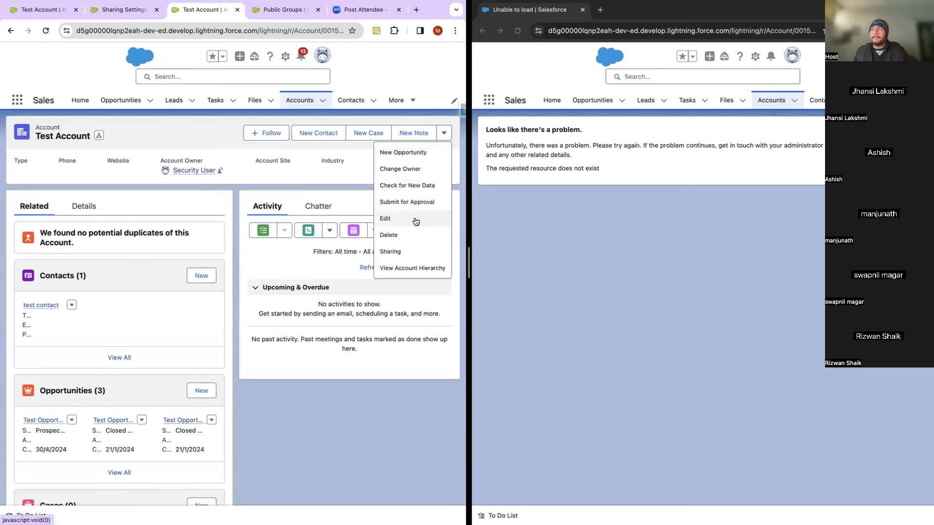
left_click(392, 252)
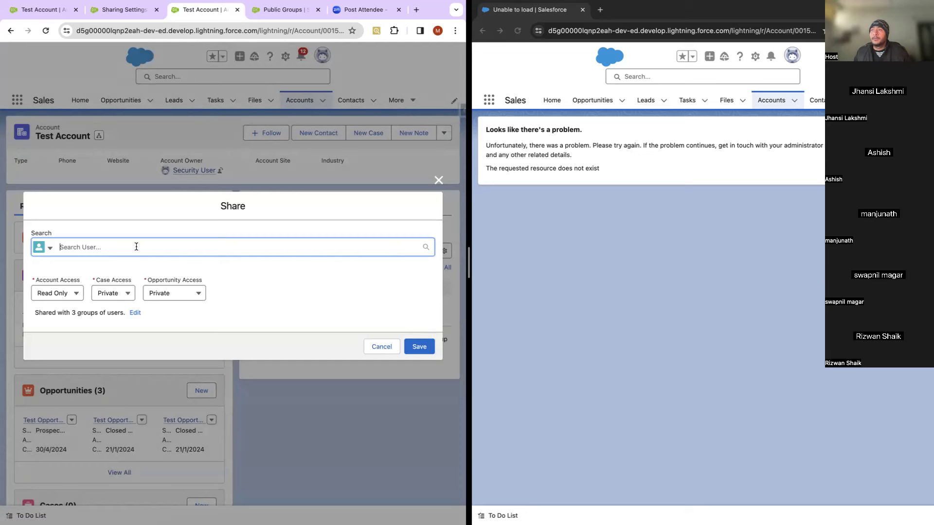
type("dumm")
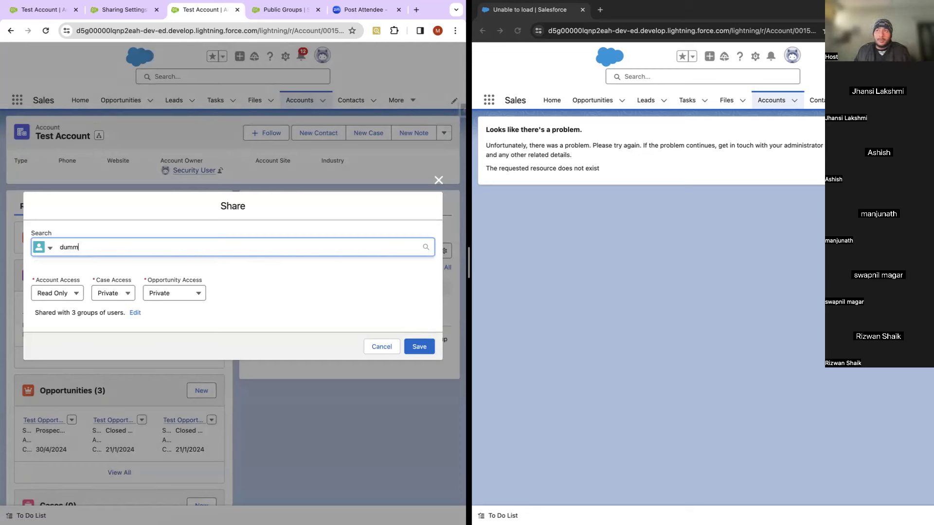
left_click(107, 269)
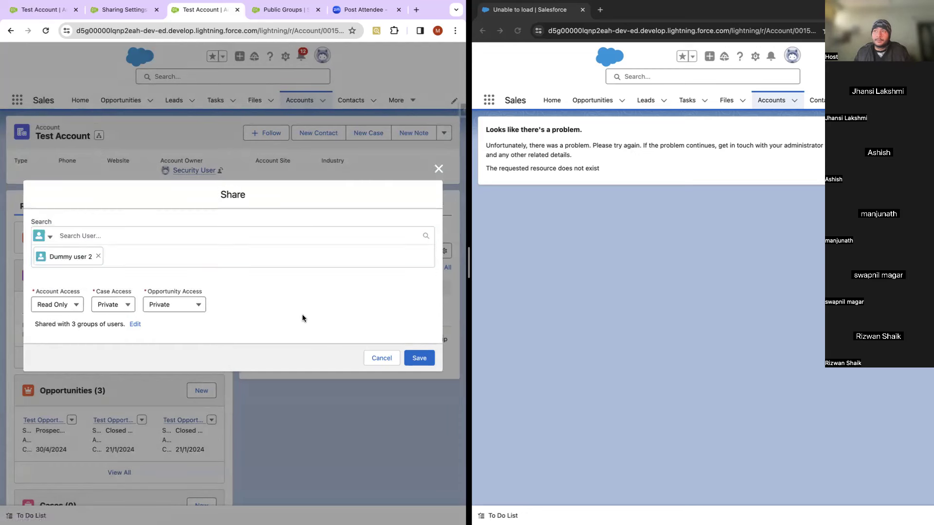
left_click(413, 348)
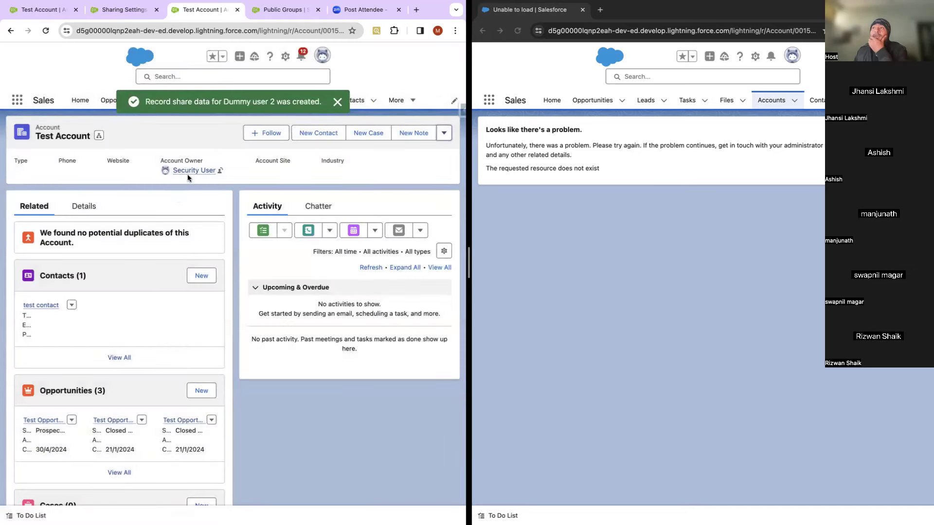
left_click(517, 31)
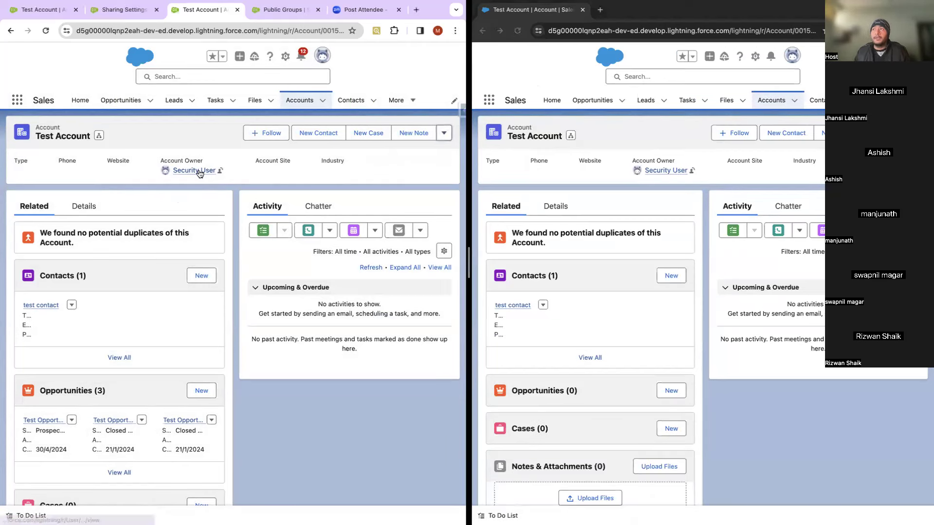
Step: Open the account owner's profile in a new tab and view Security User's detail in Setup
right_click(199, 170)
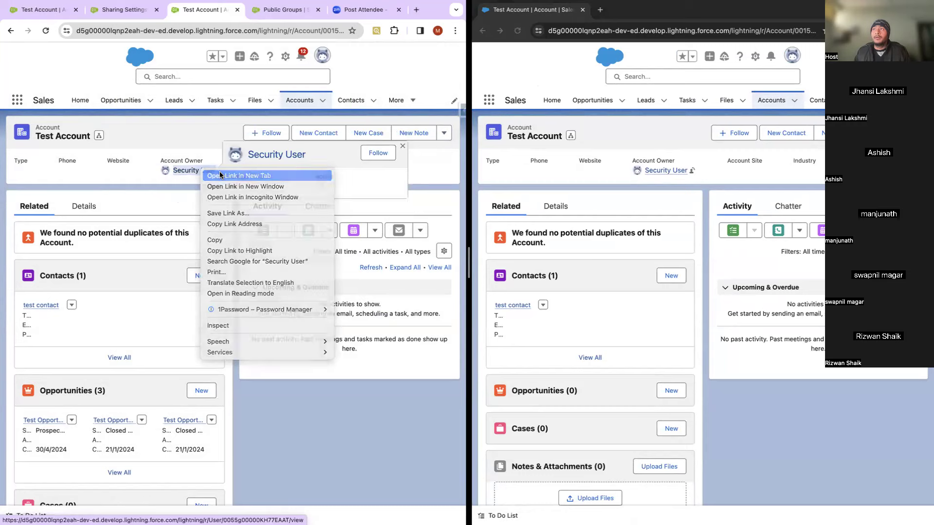
left_click(238, 175)
left_click(299, 10)
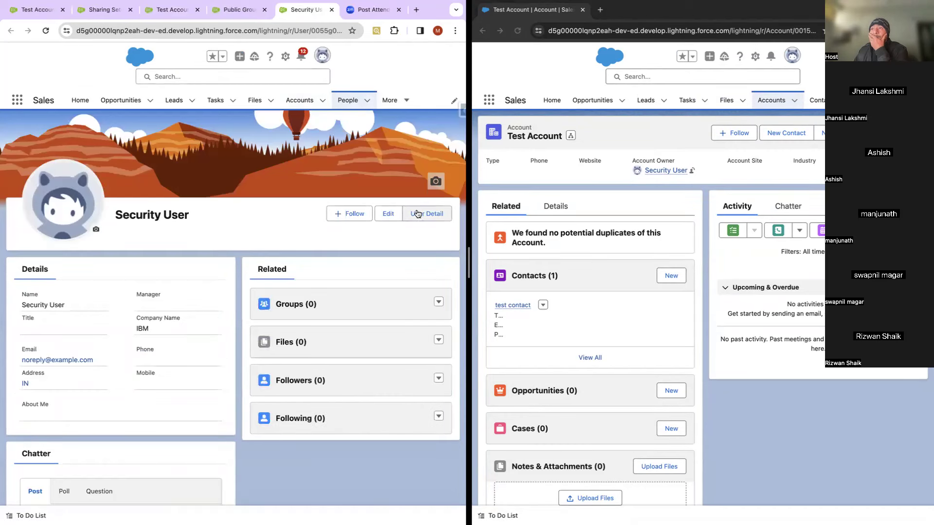
left_click(417, 214)
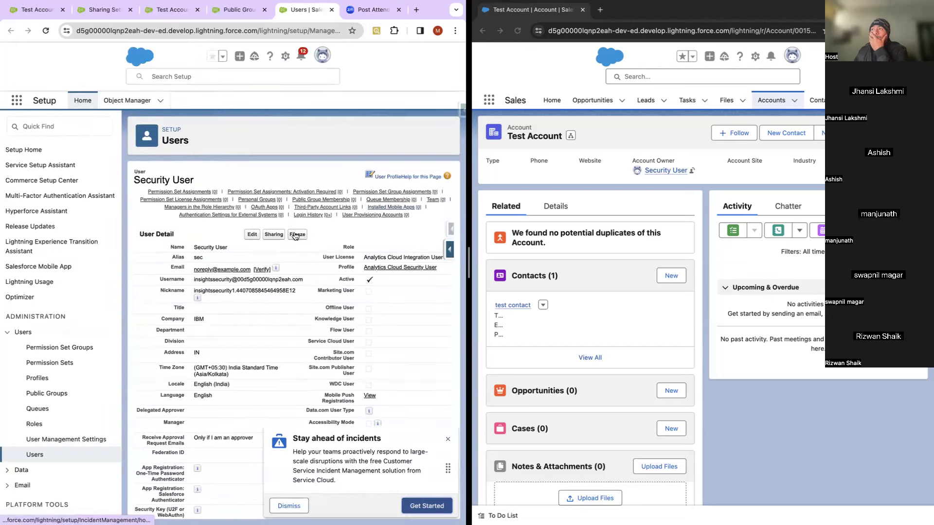
Step: Attempt twice to freeze Security User, then open the user's edit form and dismiss the promotion
left_click(296, 235)
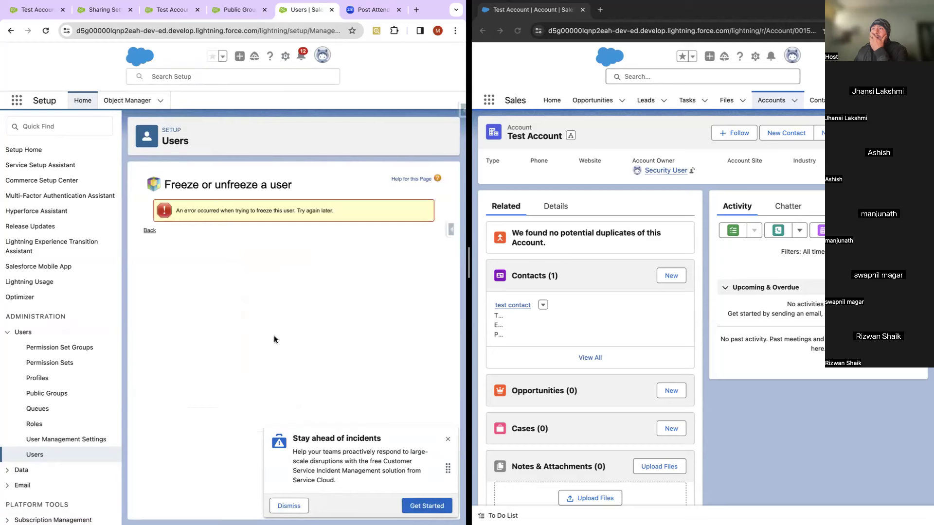
left_click(149, 232)
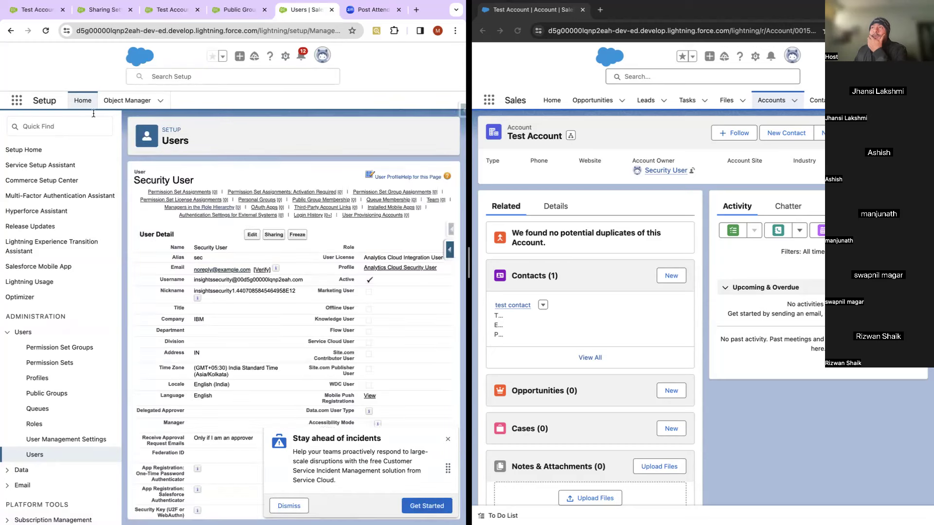
left_click(297, 235)
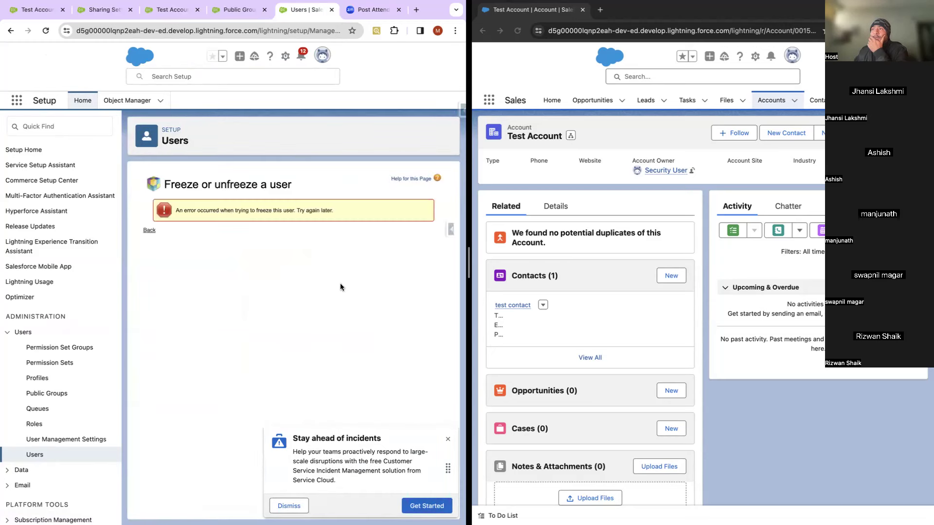
left_click(150, 230)
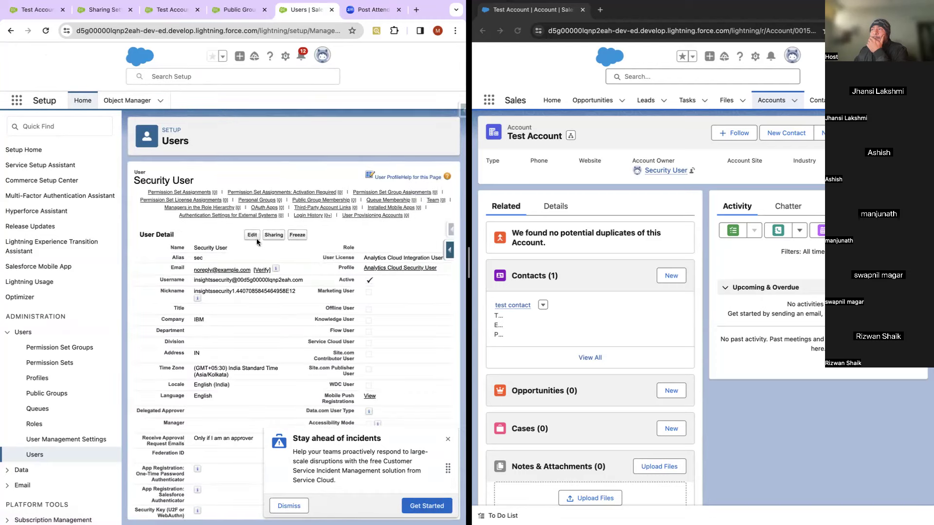
left_click(253, 235)
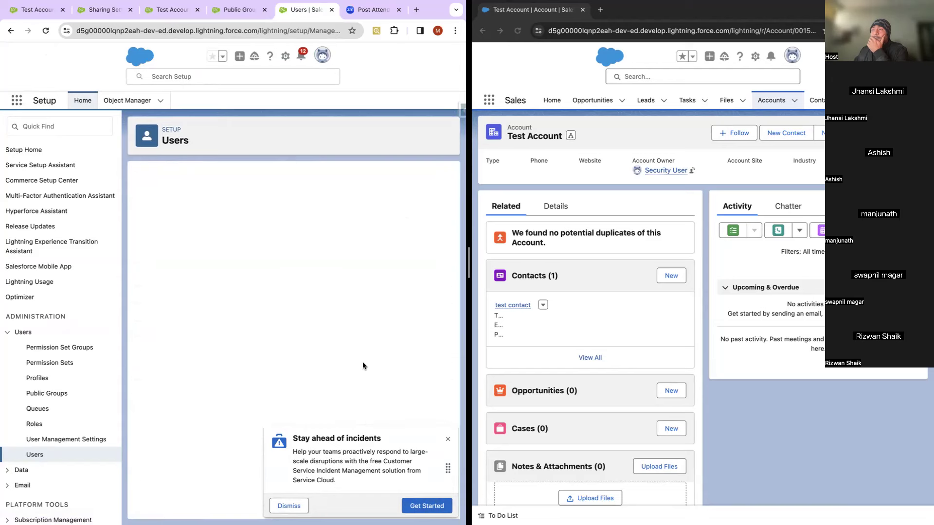
left_click(447, 439)
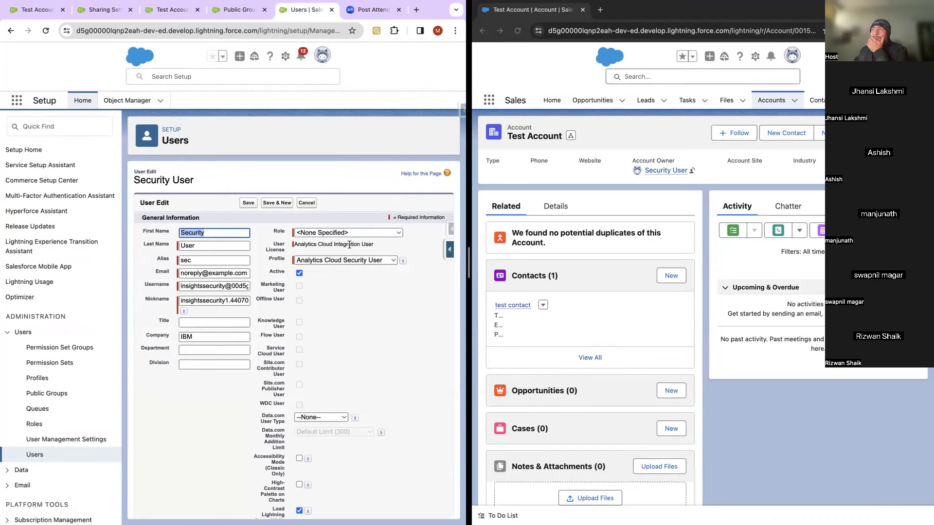
Step: Uncheck Security User's Active field, attempt to save, cancel after the error, and go to All Users
left_click(354, 262)
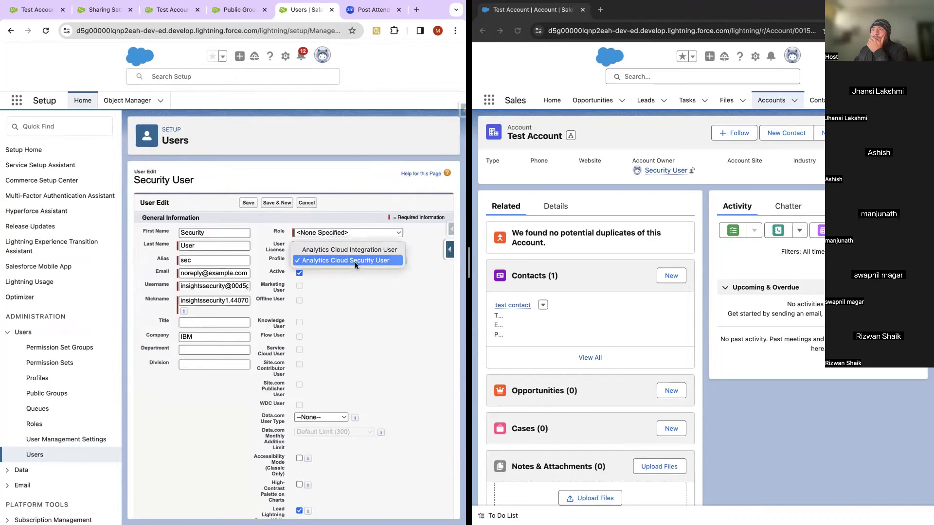
left_click(364, 310)
left_click(299, 273)
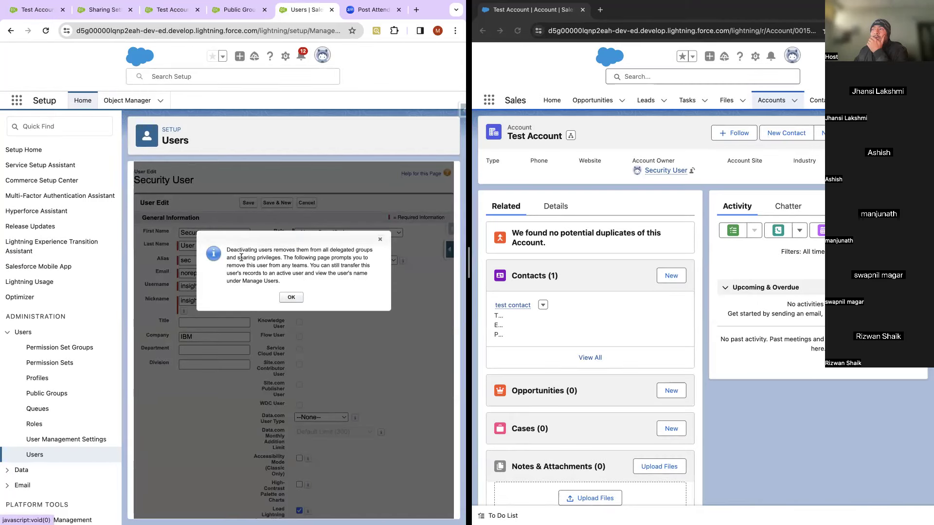
left_click_drag(238, 257, 286, 260)
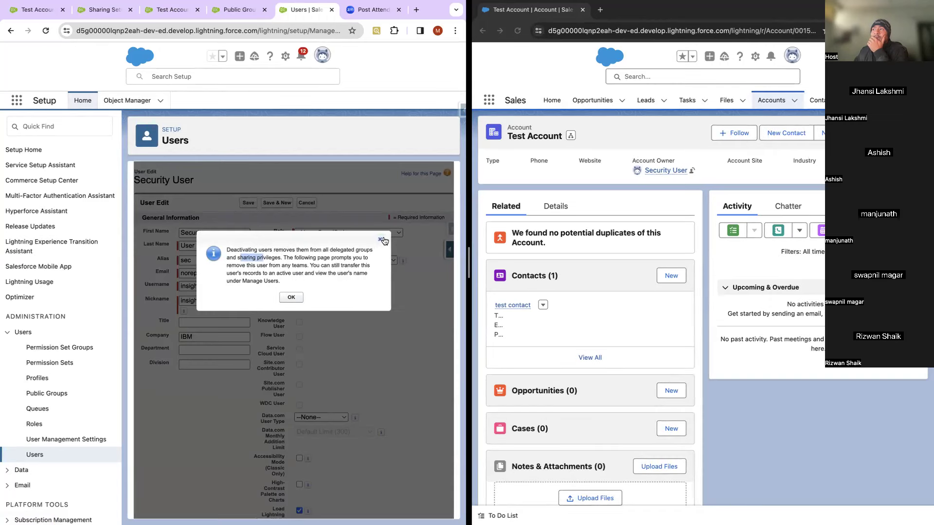
left_click(379, 239)
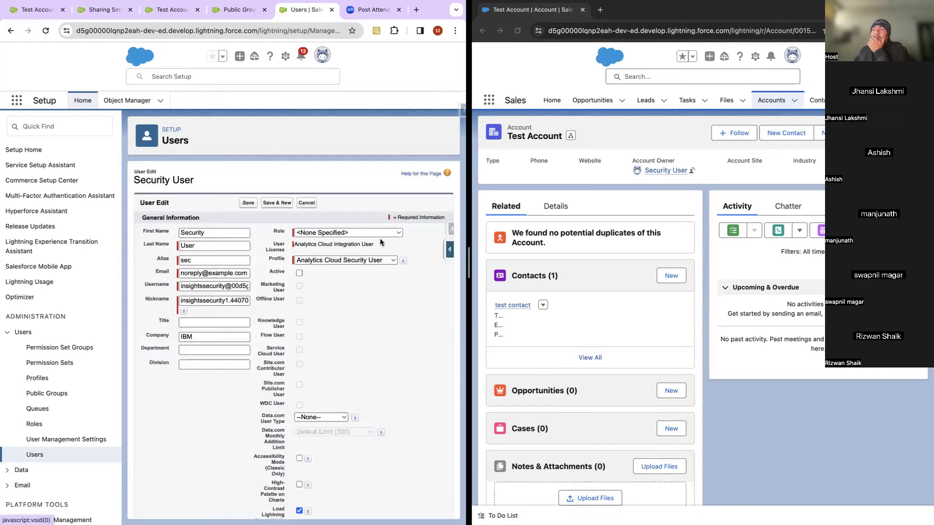
left_click(250, 204)
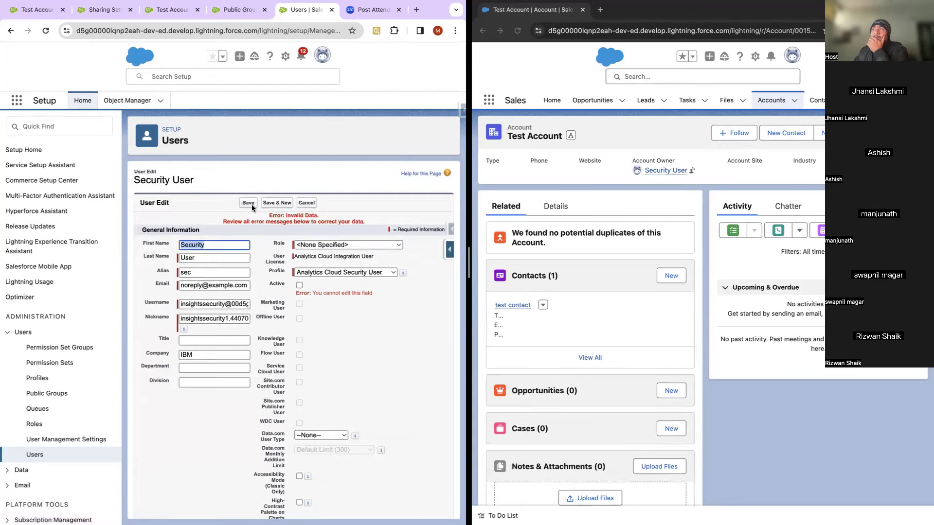
left_click(311, 203)
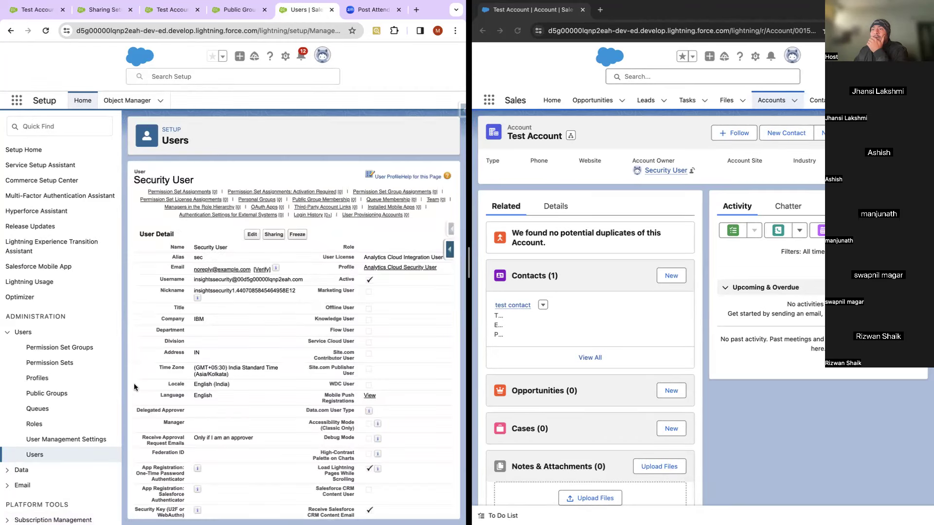
left_click(46, 455)
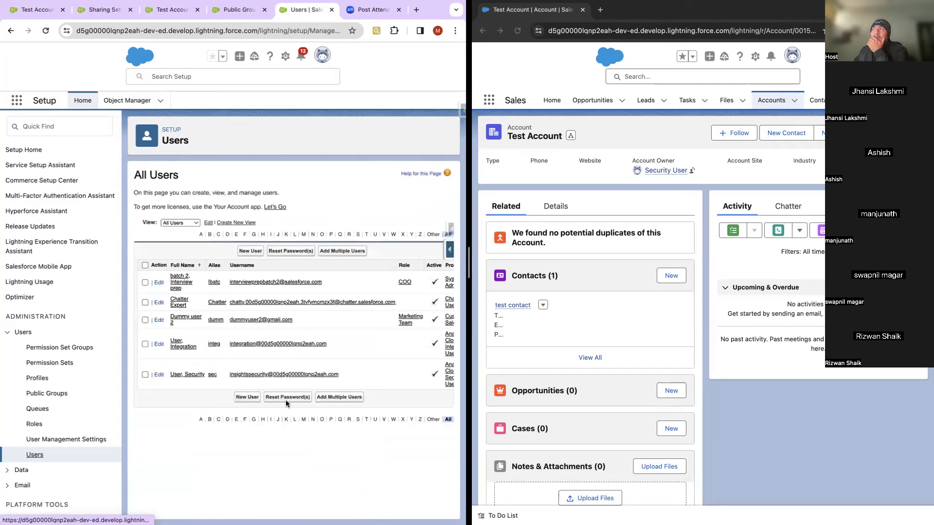
Step: Review the All Users table's usernames, roles and profiles, then start a new user
scroll(328, 395, "right", 3)
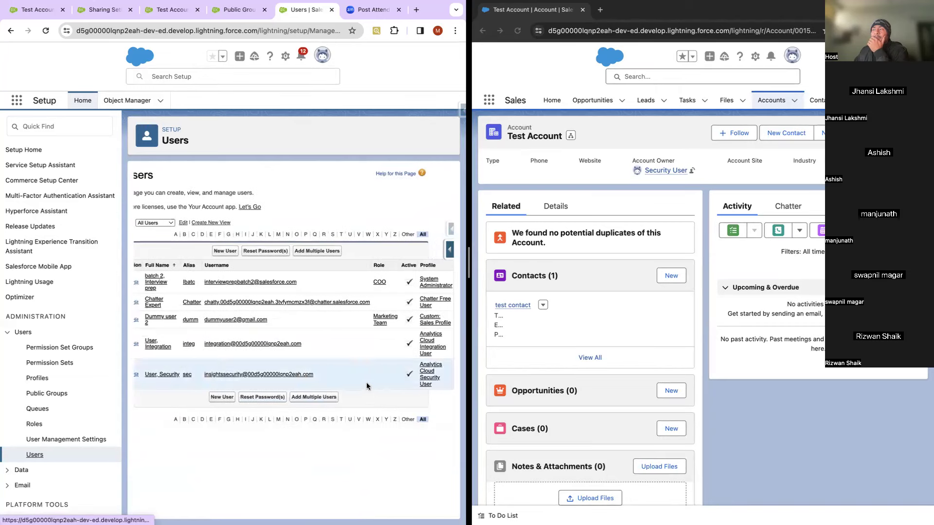
scroll(348, 384, "left", 3)
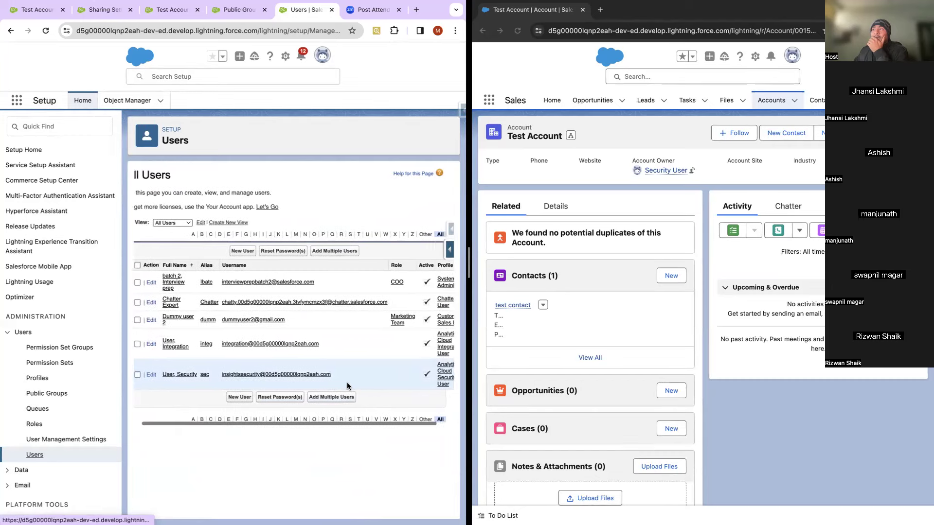
scroll(346, 382, "right", 2)
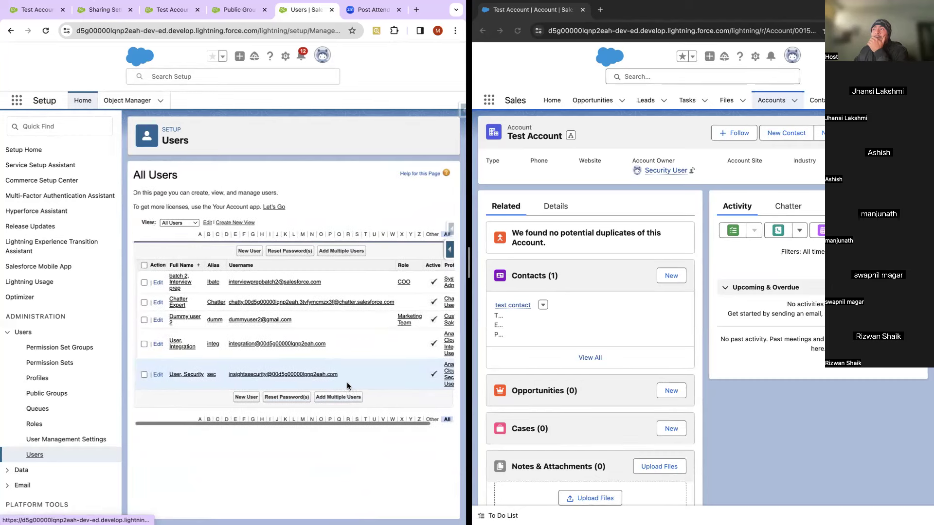
scroll(346, 383, "right", 2)
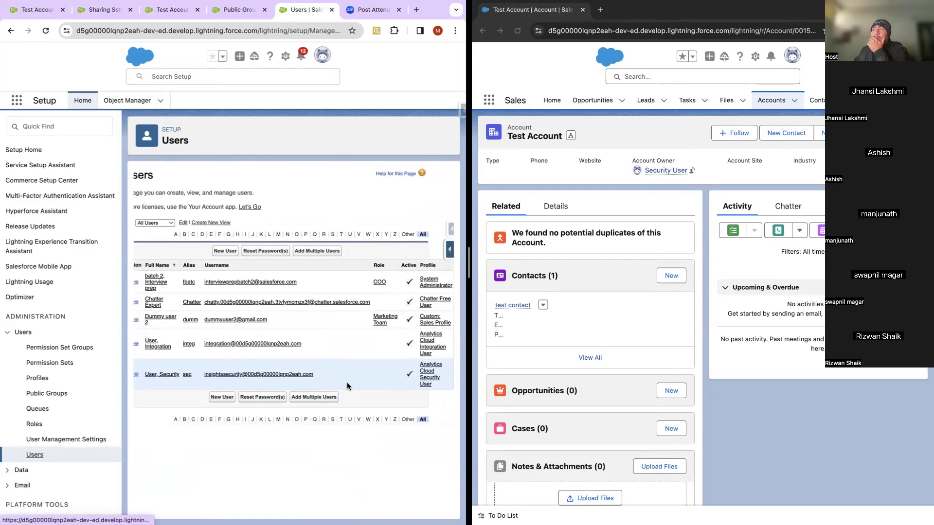
scroll(347, 383, "left", 3)
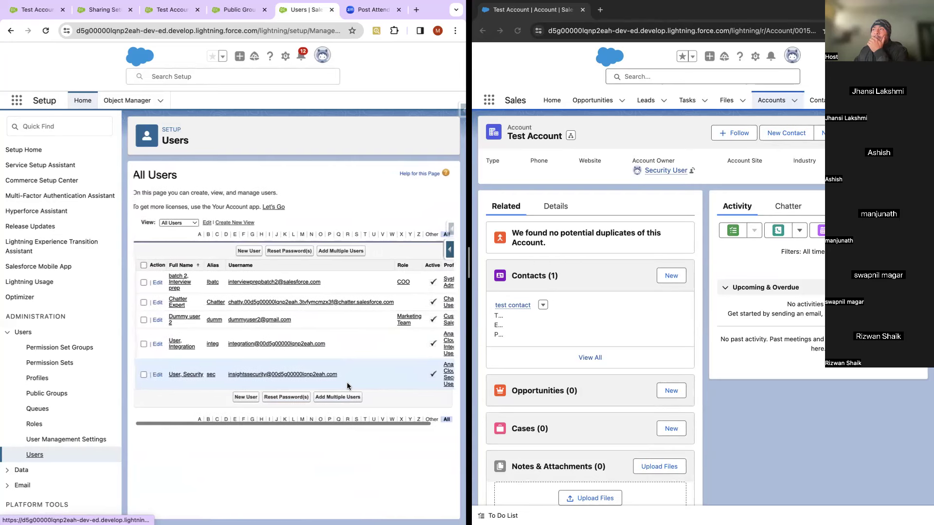
scroll(346, 383, "left", 2)
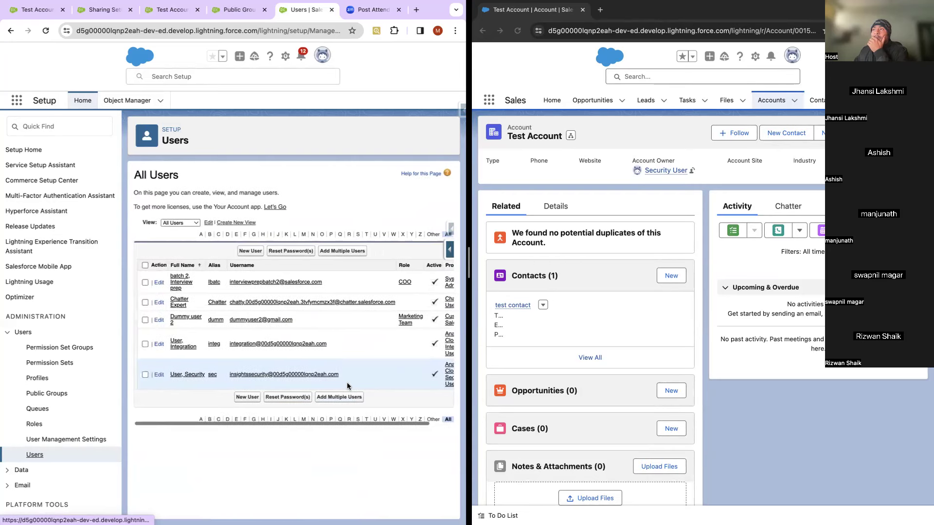
scroll(346, 382, "right", 3)
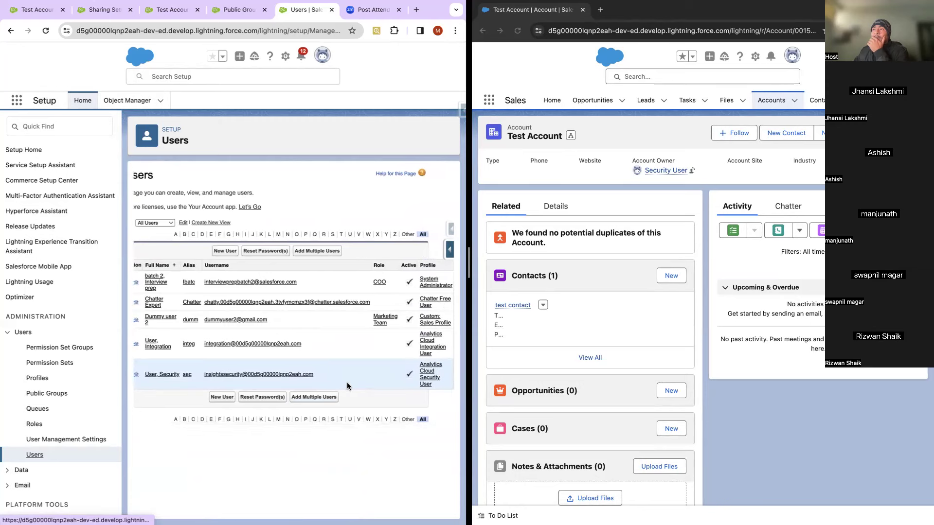
scroll(347, 386, "left", 2)
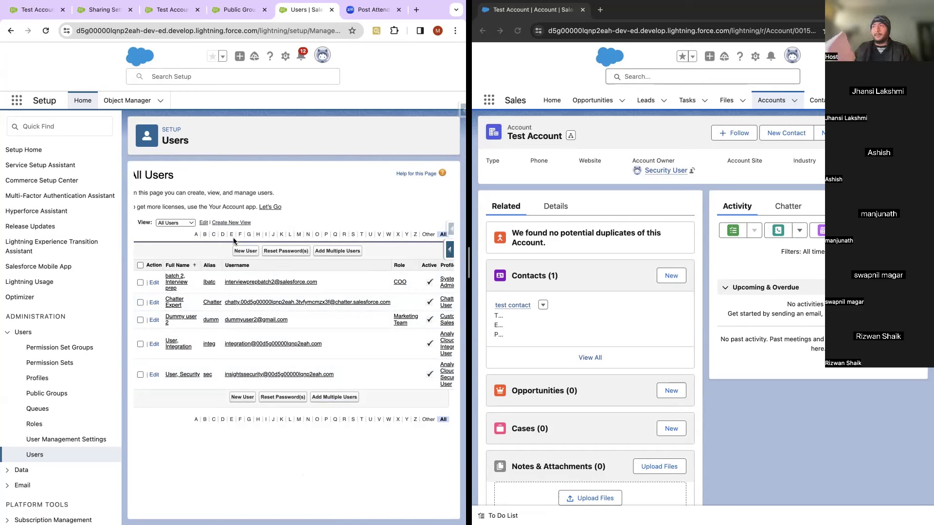
left_click(245, 250)
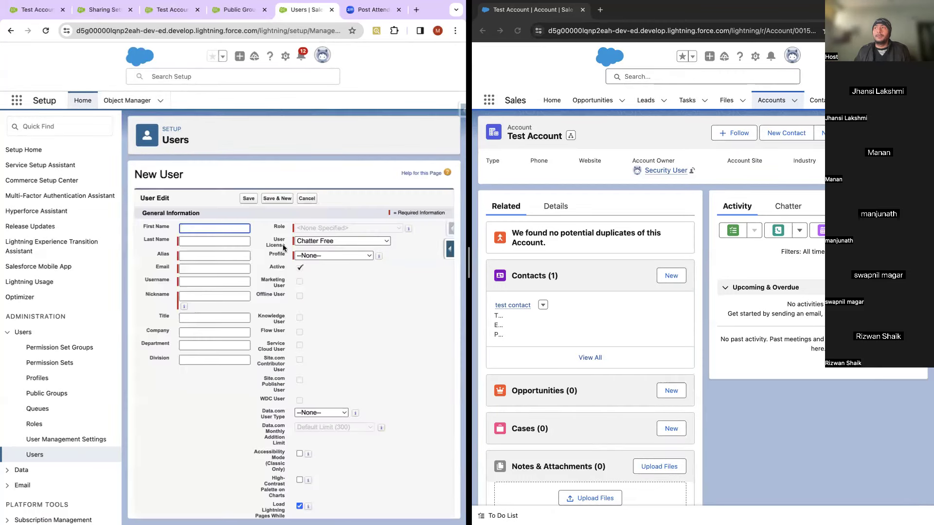
Step: Set the user license to Identity and the role to Marketing Team
left_click(329, 241)
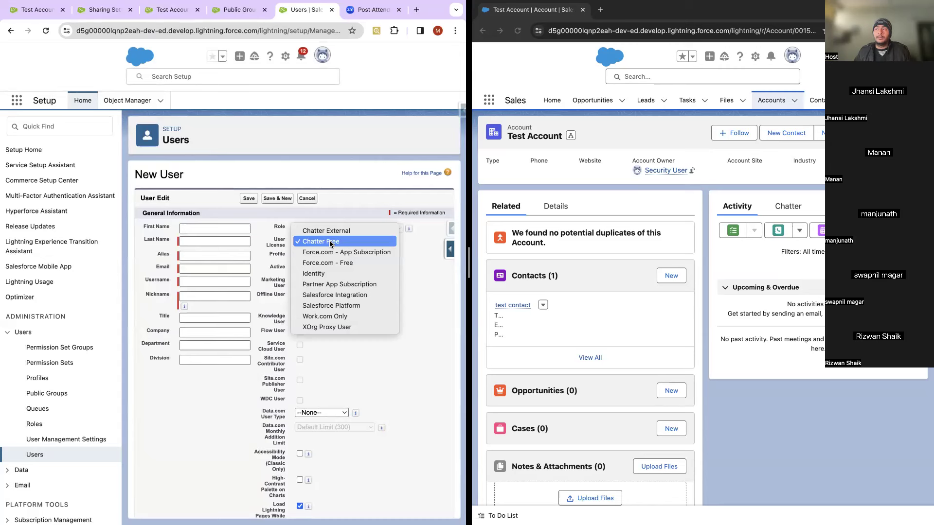
left_click(325, 274)
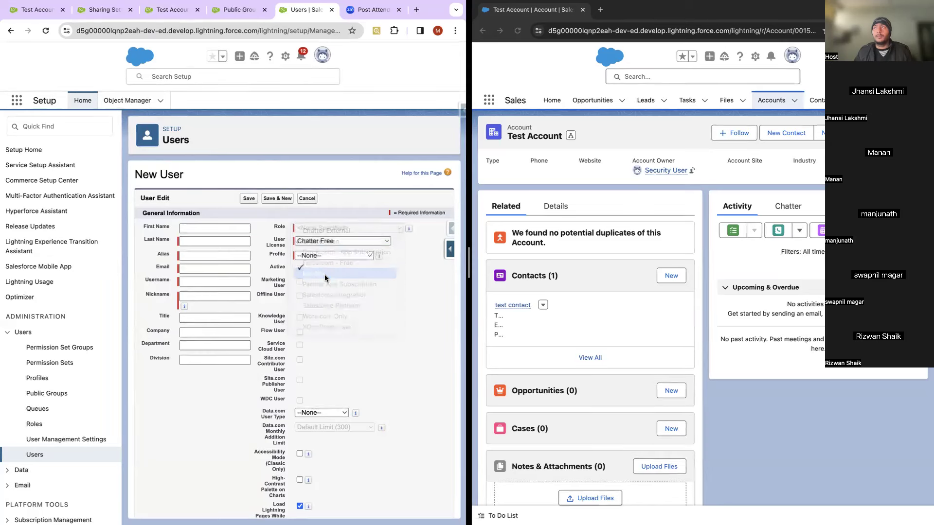
left_click(325, 228)
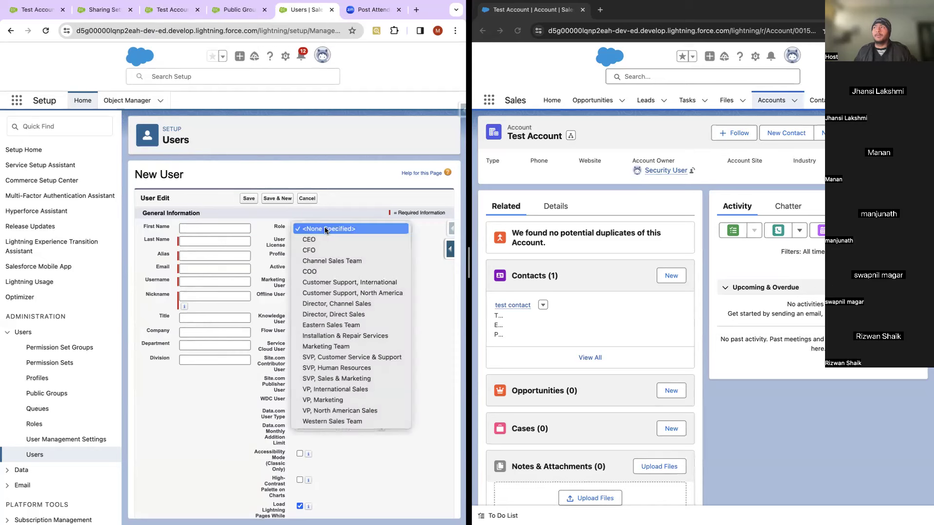
left_click(357, 344)
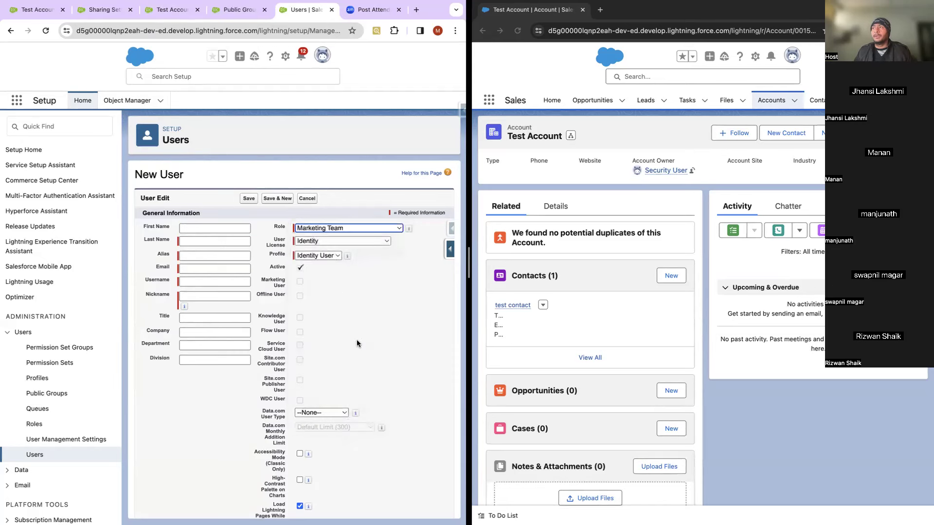
Step: Enter last name 'Test User' and the user's email address
left_click(199, 242)
type("Tes")
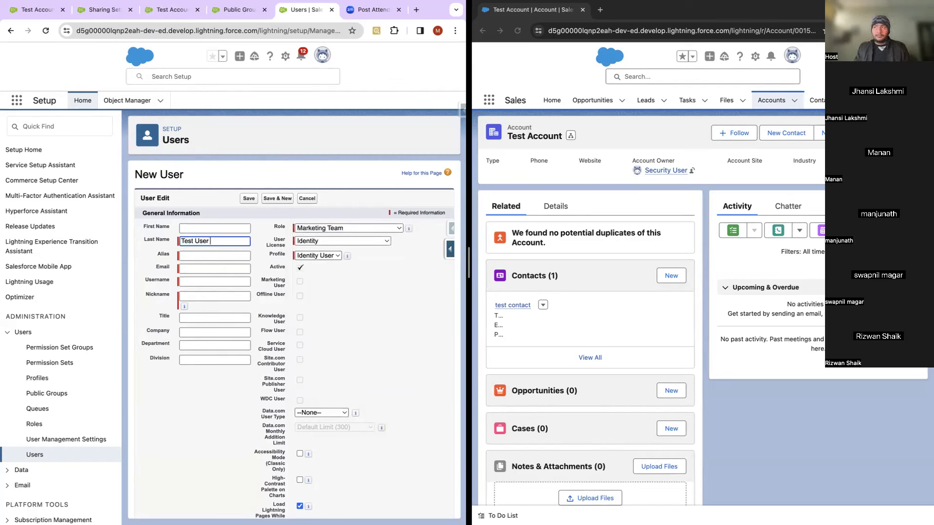
type("t User")
left_click(207, 269)
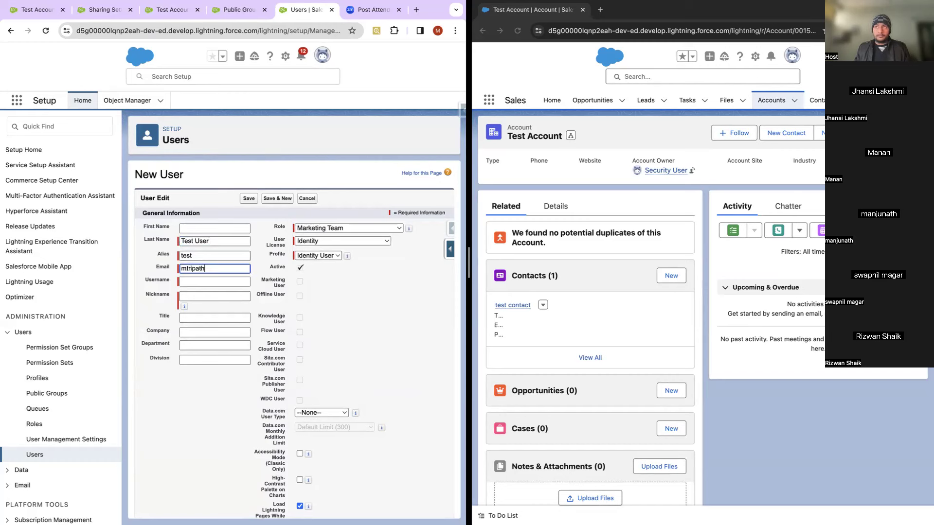
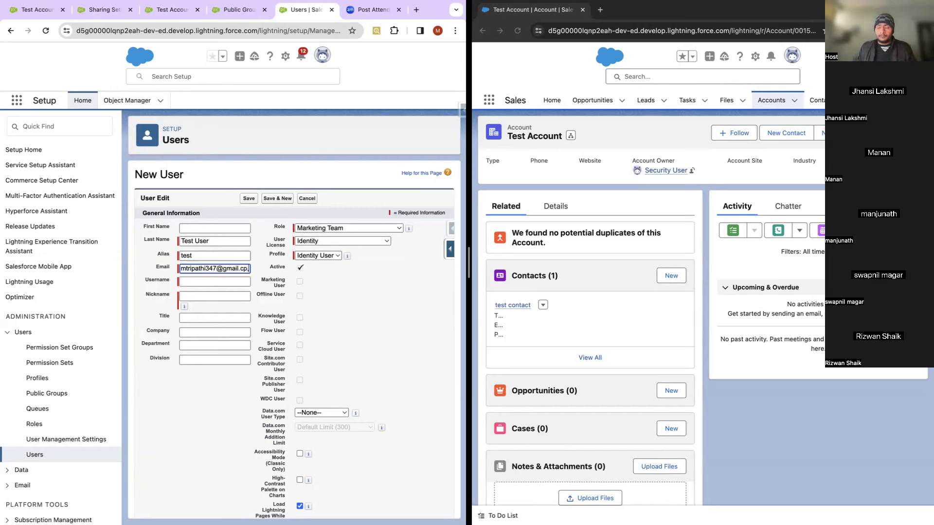
key("ctrl+a")
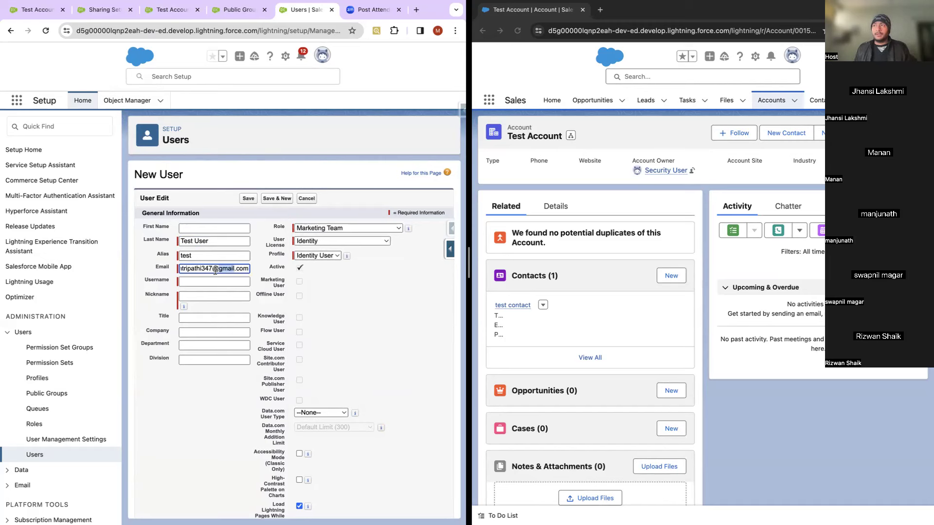
Step: Edit the auto-filled username, inserting a test prefix before its domain
left_click(211, 278)
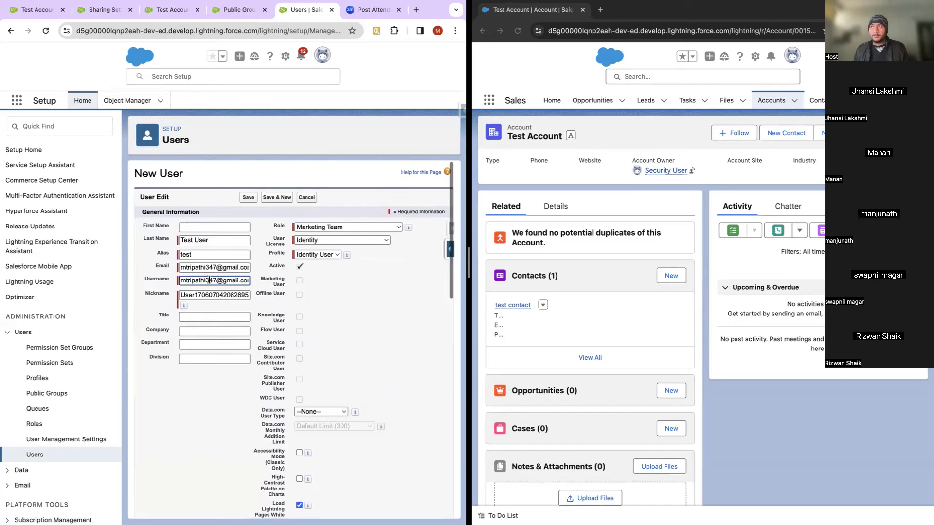
left_click(214, 281)
type("testTse")
key("BackSpace")
key("BackSpace")
key("BackSpace")
key("BackSpace")
type("t")
type("er")
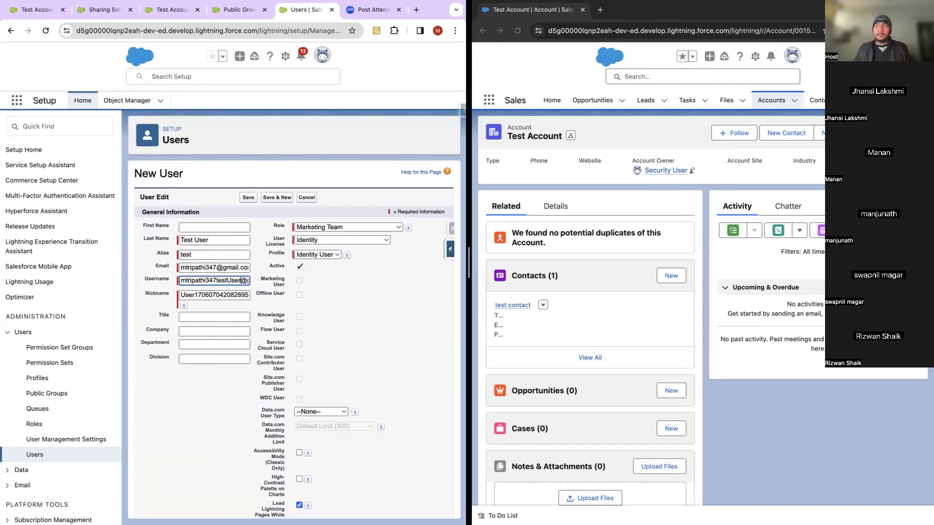
left_click(204, 384)
Step: Save Test User, look over its related-list links, and close the Users tab
left_click(247, 199)
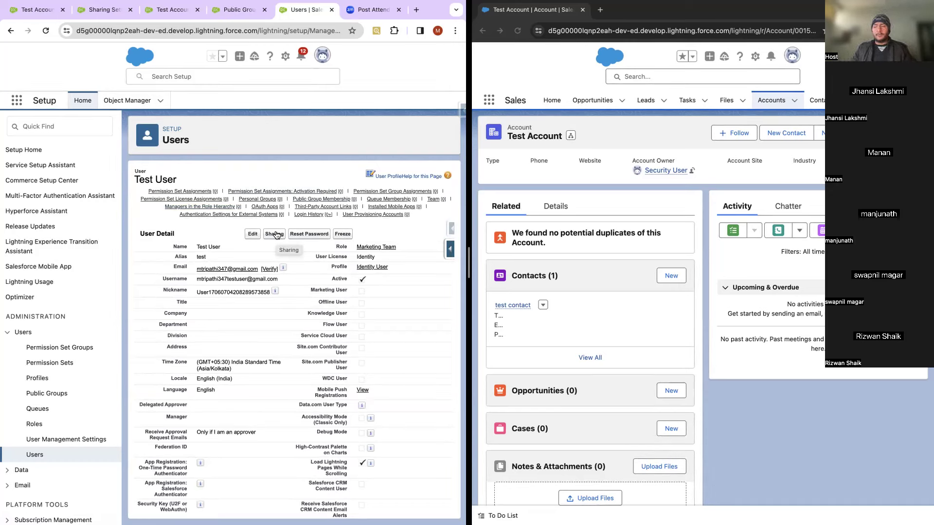
mouse_move(379, 198)
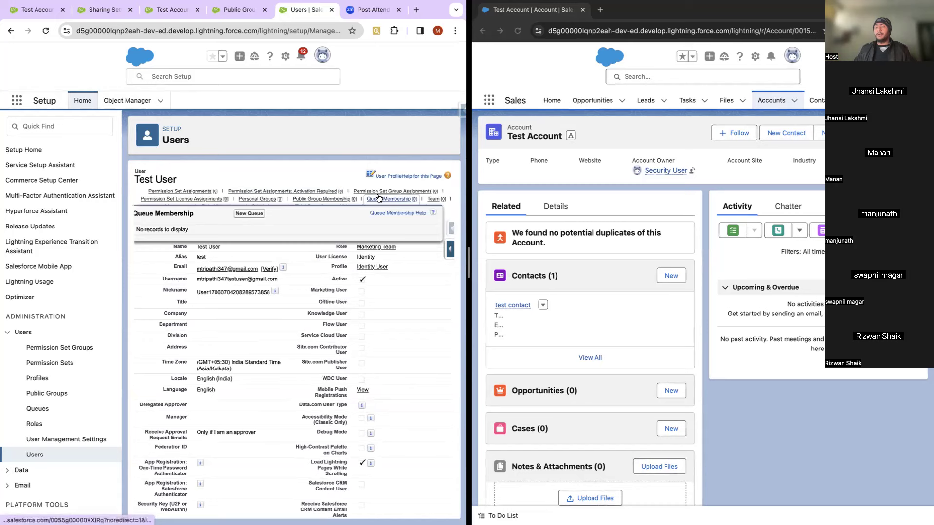
mouse_move(406, 195)
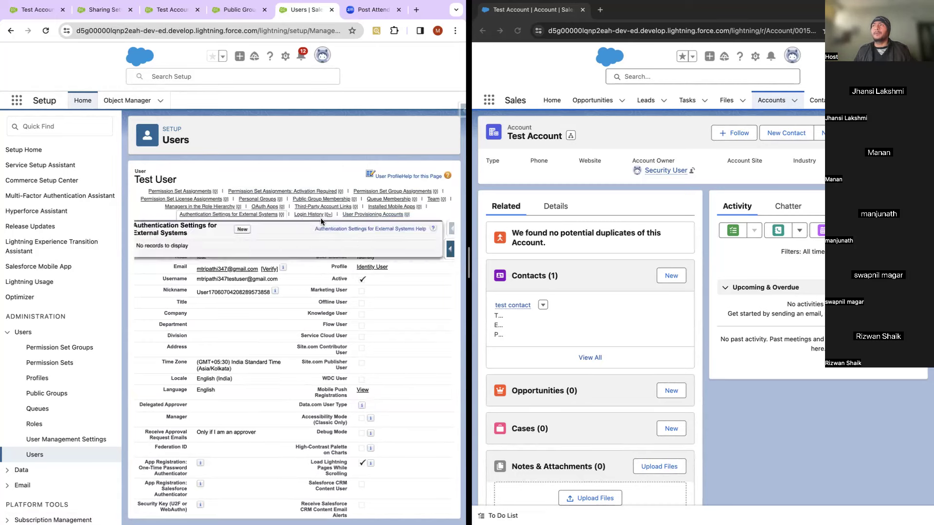
left_click(331, 10)
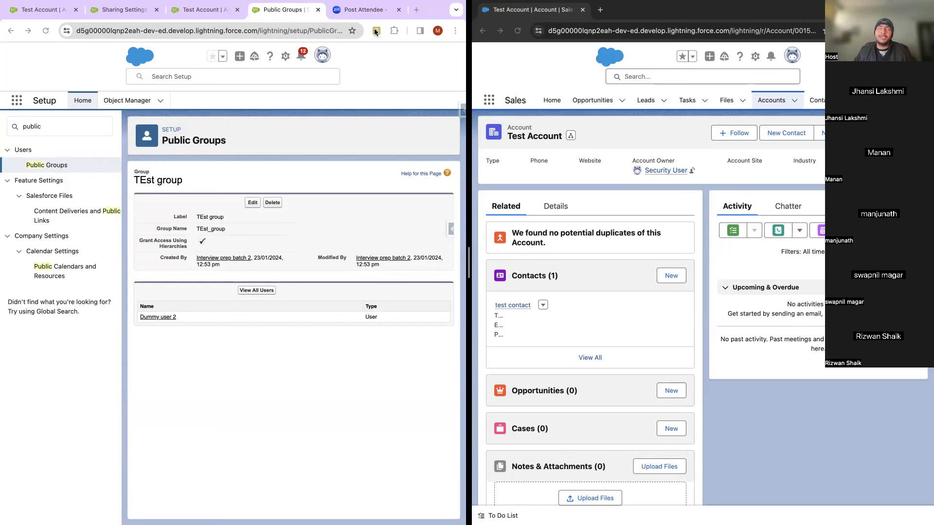
Step: Go to Sharing Settings and start a new Account Sharing Rule
left_click(119, 10)
scroll(209, 238, "down", 20)
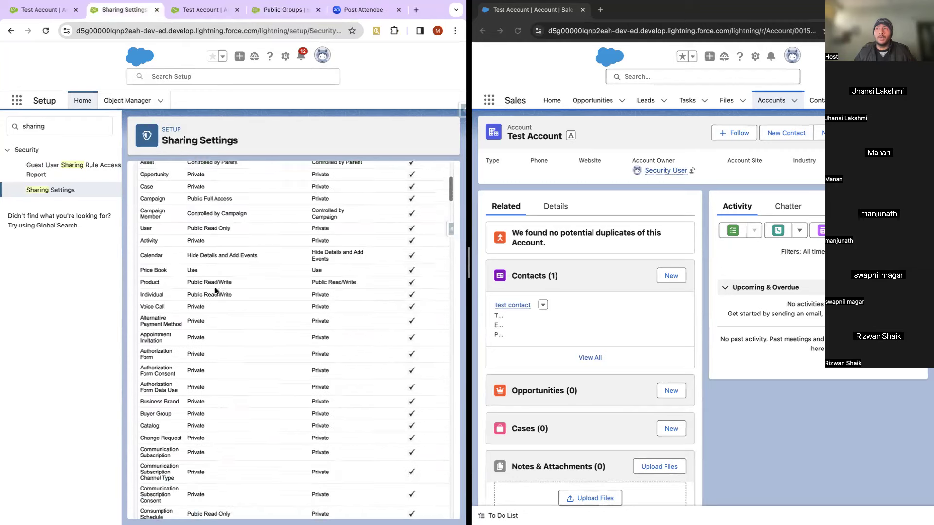
scroll(215, 291, "down", 8)
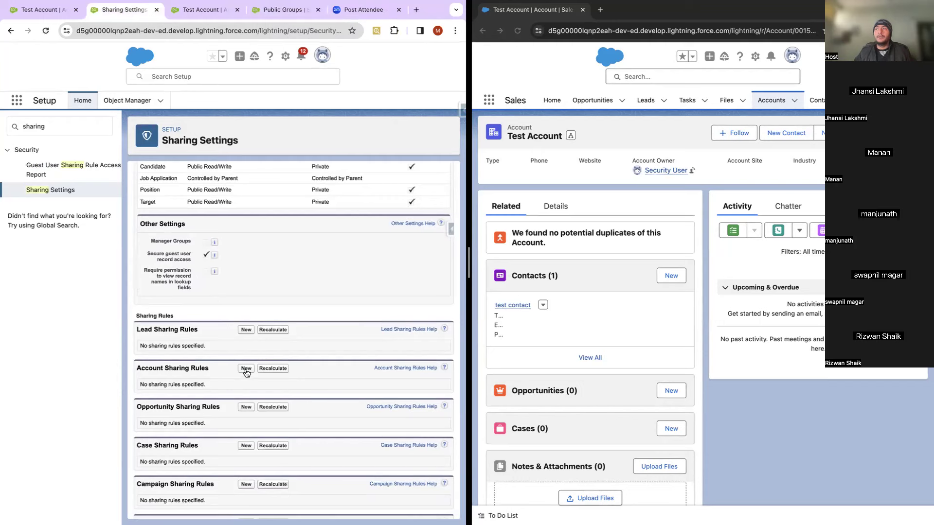
left_click(246, 369)
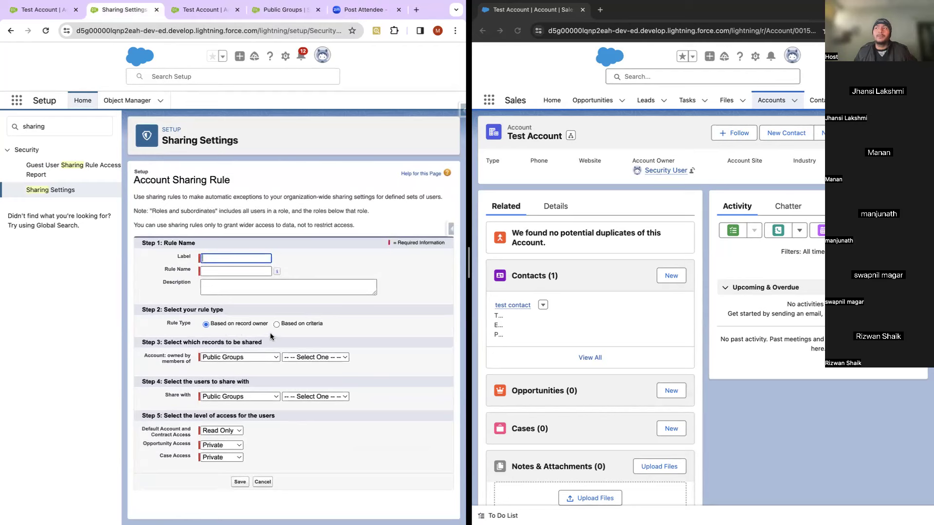
Step: Set the rule type to Based on criteria and browse the account criteria fields
left_click(230, 357)
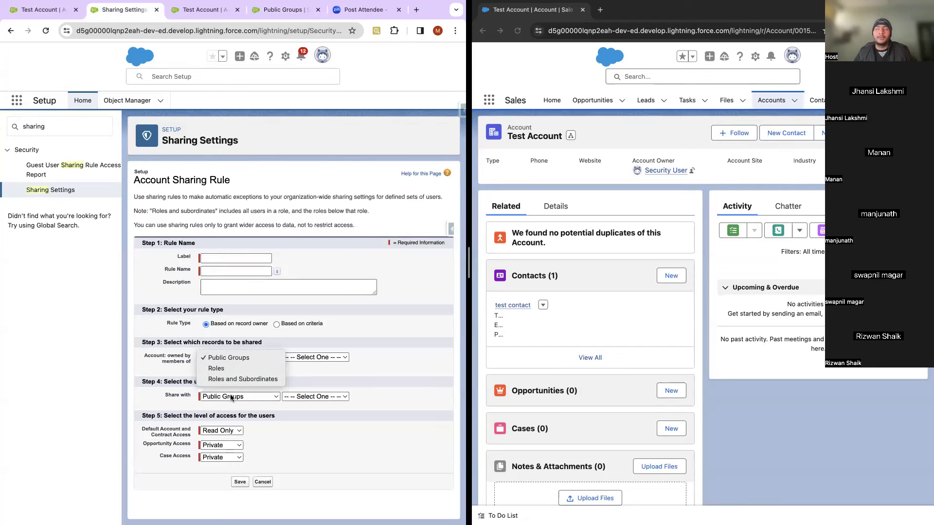
left_click(275, 324)
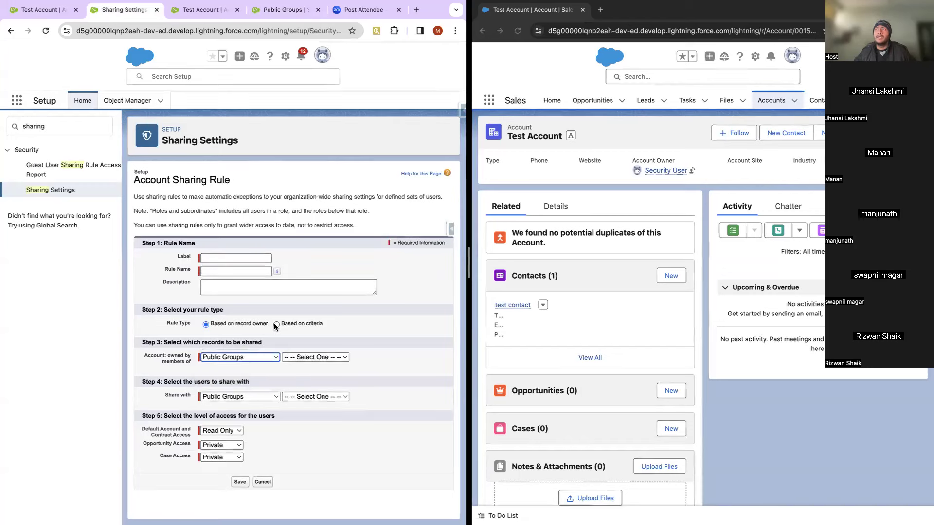
left_click(223, 367)
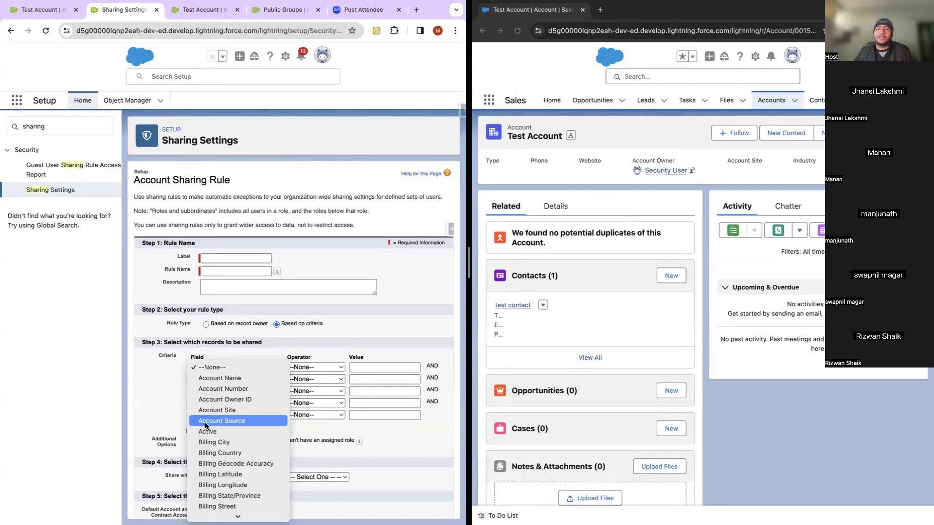
scroll(205, 425, "down", 3)
scroll(204, 423, "down", 5)
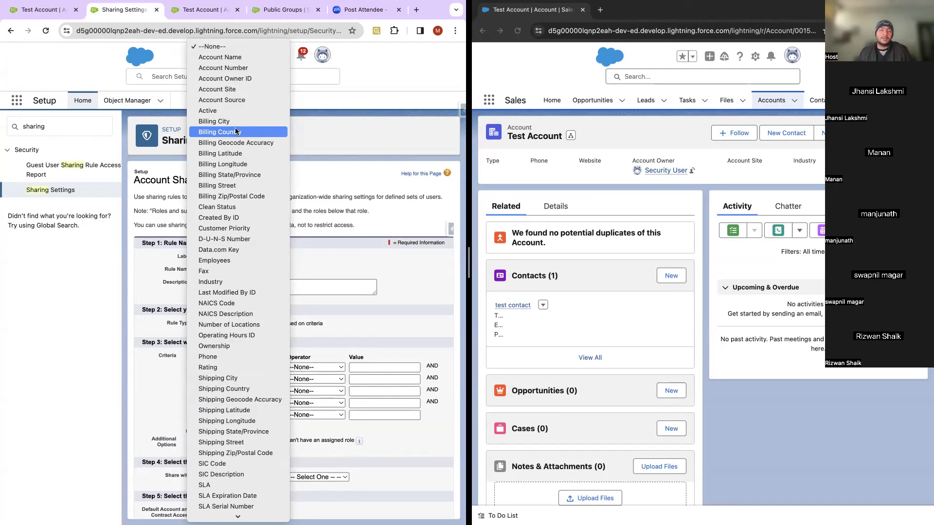
left_click(139, 373)
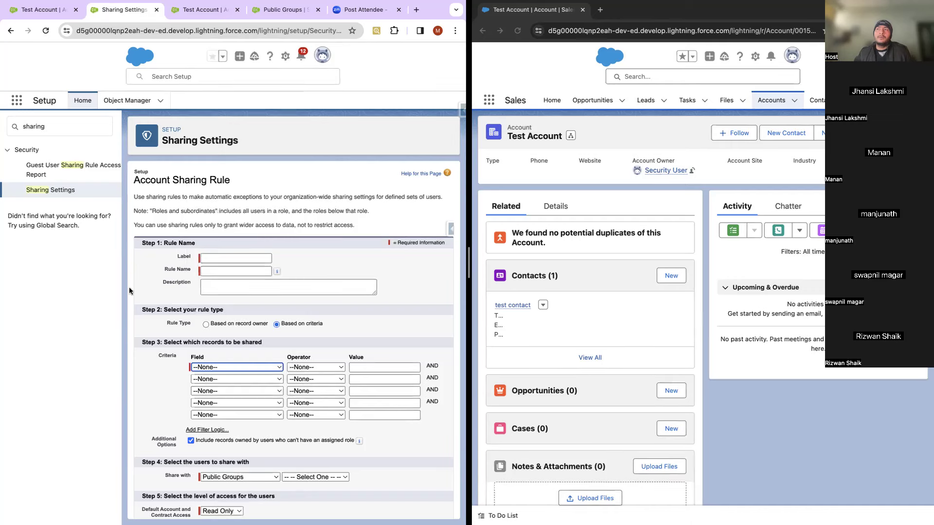
Step: Start a new criteria-based Opportunity Sharing Rule from Sharing Settings
left_click(62, 192)
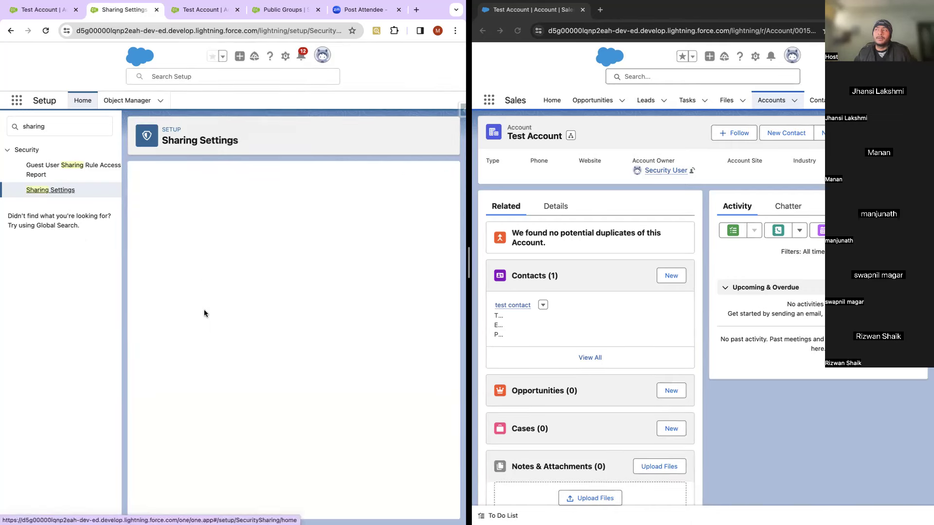
scroll(203, 309, "down", 5)
scroll(204, 309, "down", 15)
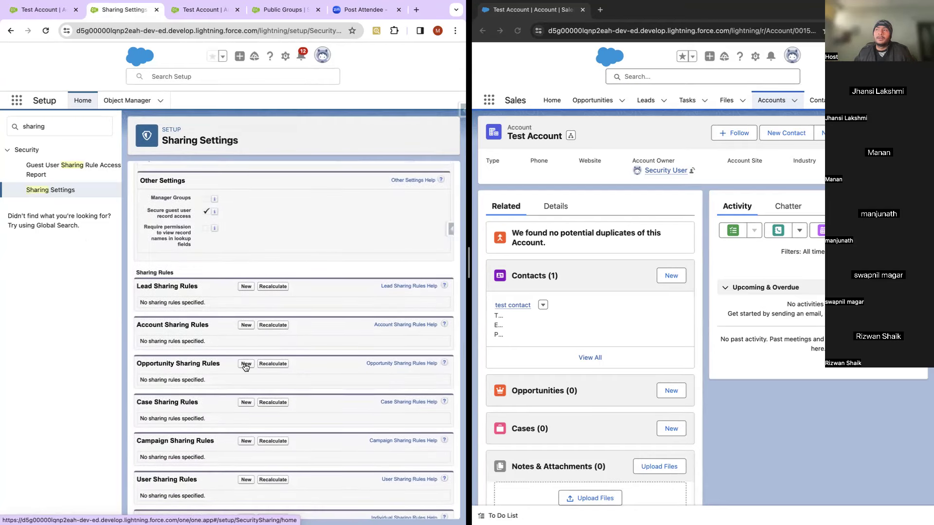
left_click(245, 365)
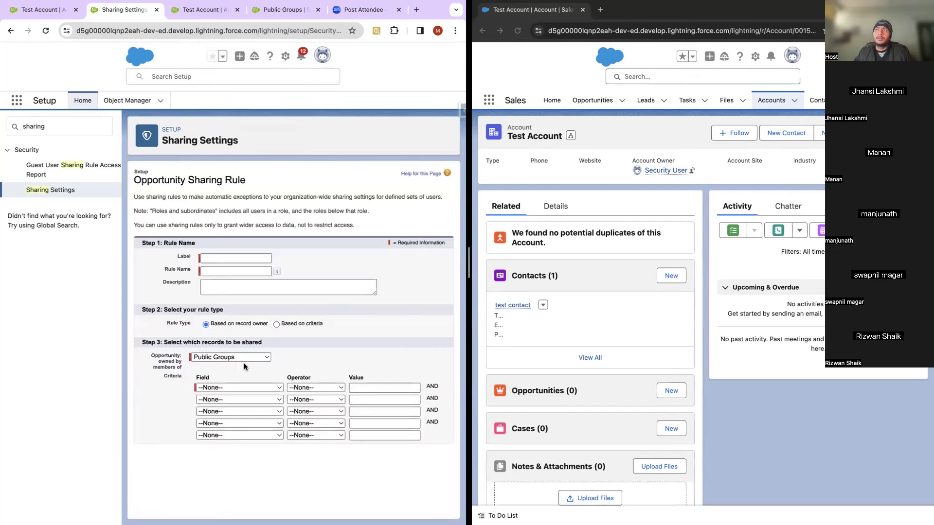
left_click(276, 324)
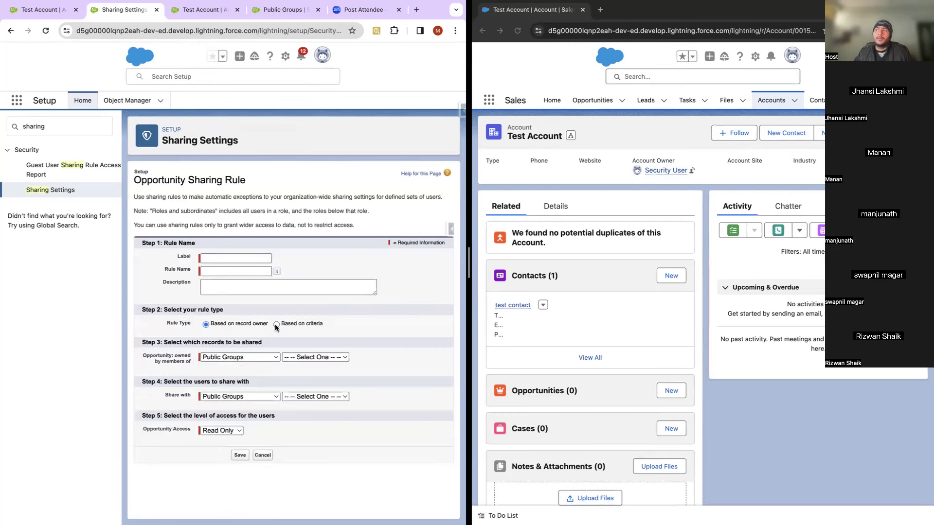
Step: Browse the opportunity criteria fields, then leave for the Object Manager list
left_click(239, 368)
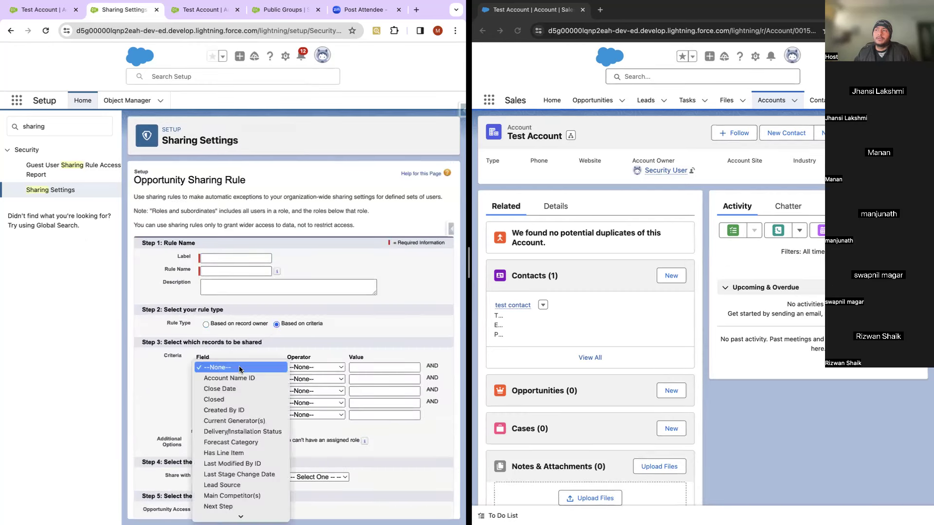
scroll(238, 366, "down", 4)
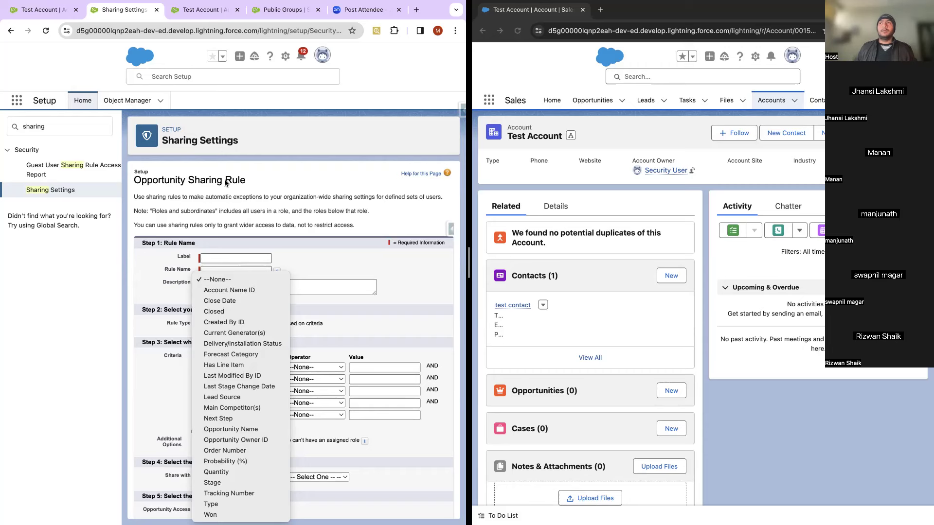
left_click(128, 104)
left_click(129, 102)
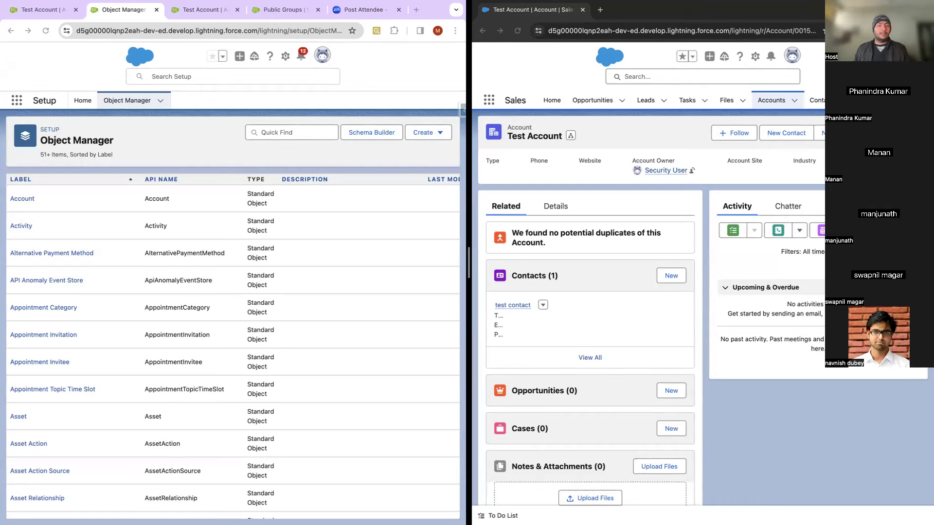
Step: Launch the Developer Console from the setup gear menu
left_click(380, 69)
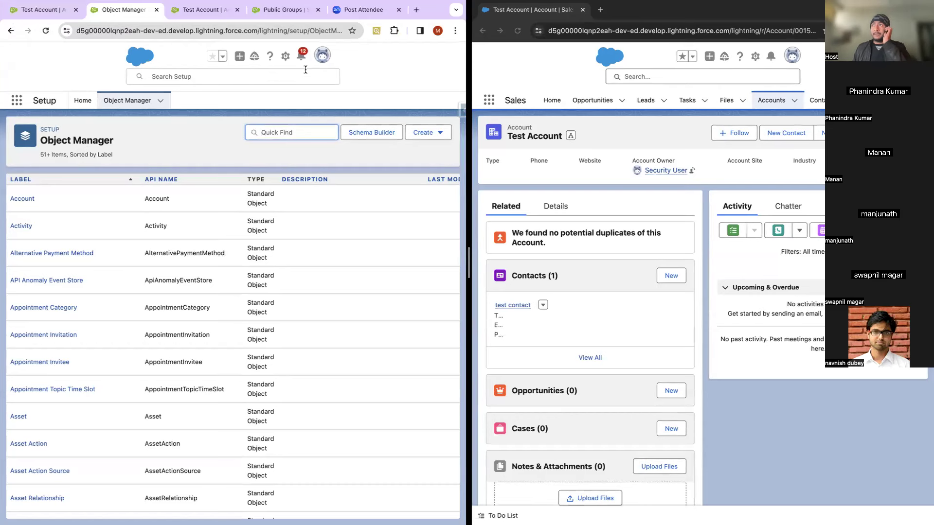
left_click(285, 56)
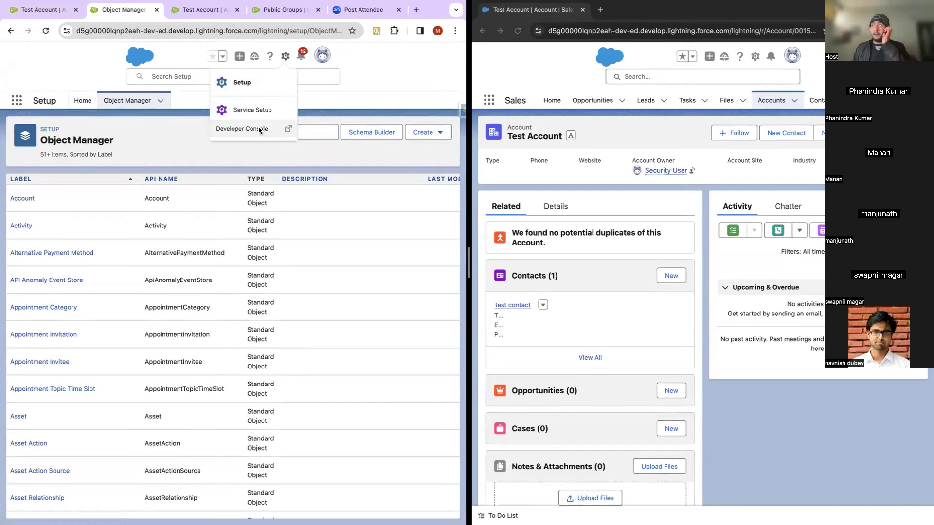
left_click(261, 130)
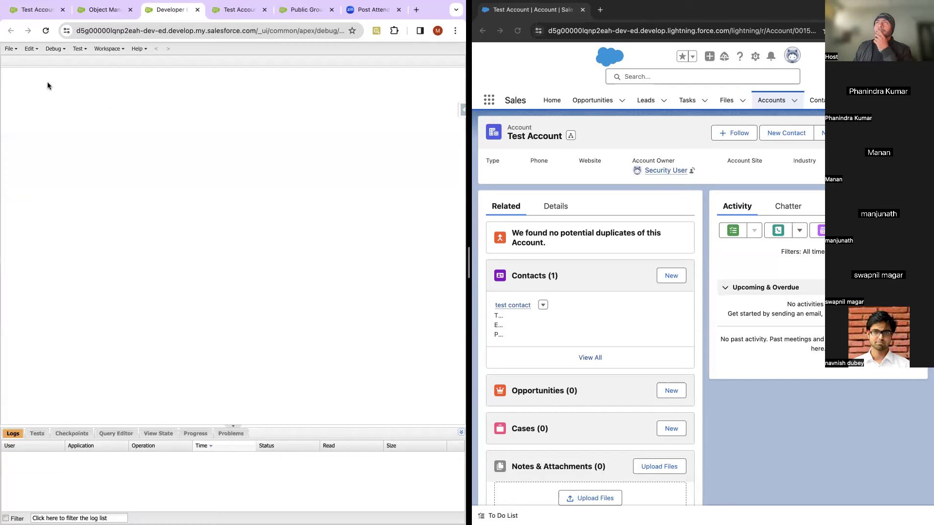
left_click(10, 49)
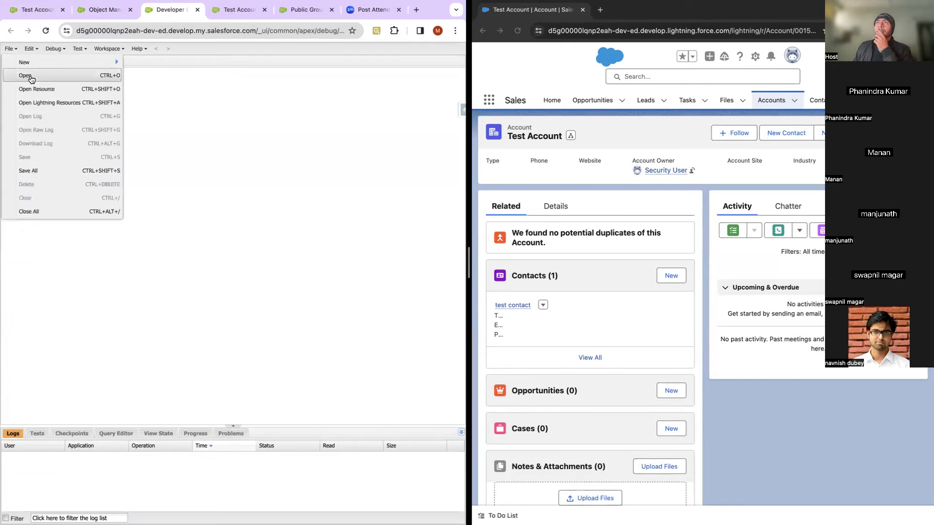
Step: Open the OpportunityTrigger trigger and add an empty line after 'if (Trigger.isAfter) {'
left_click(93, 76)
left_click(66, 262)
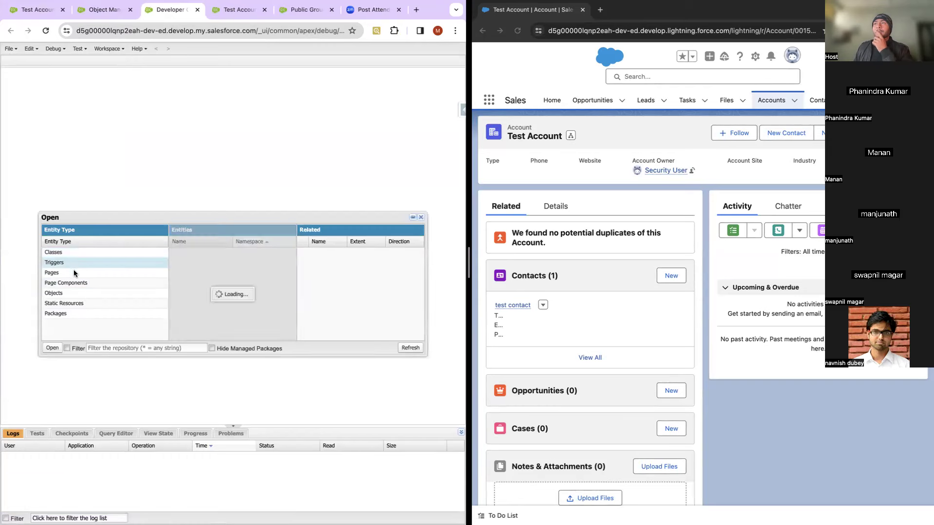
left_click(202, 262)
double_click(201, 262)
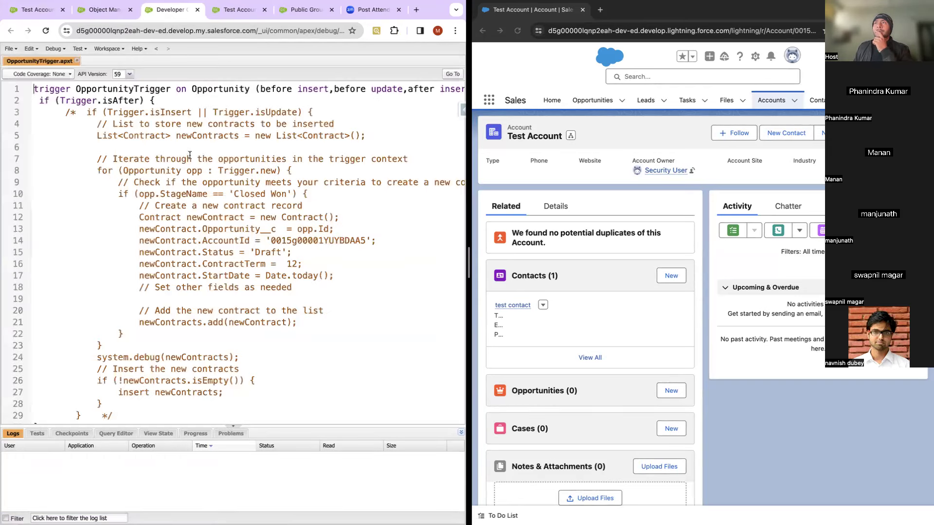
left_click(160, 104)
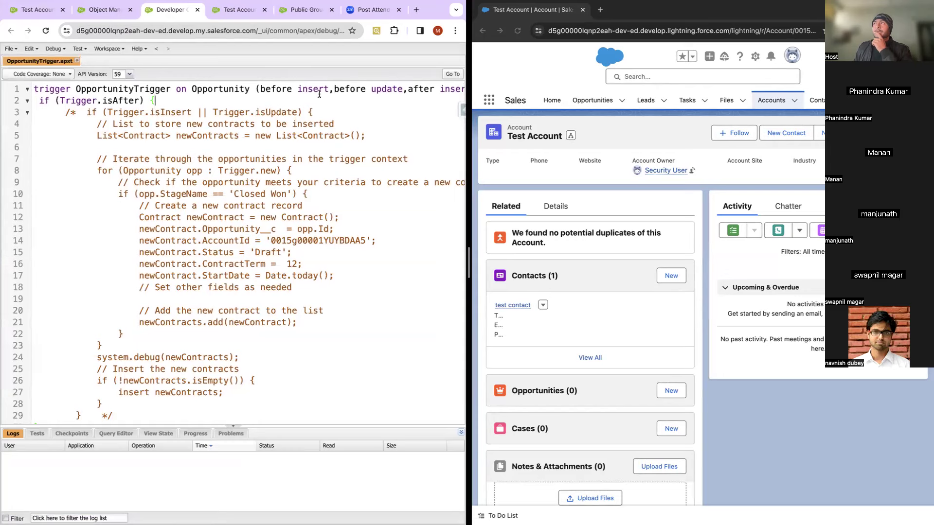
scroll(319, 94, "right", 3)
scroll(322, 93, "left", 3)
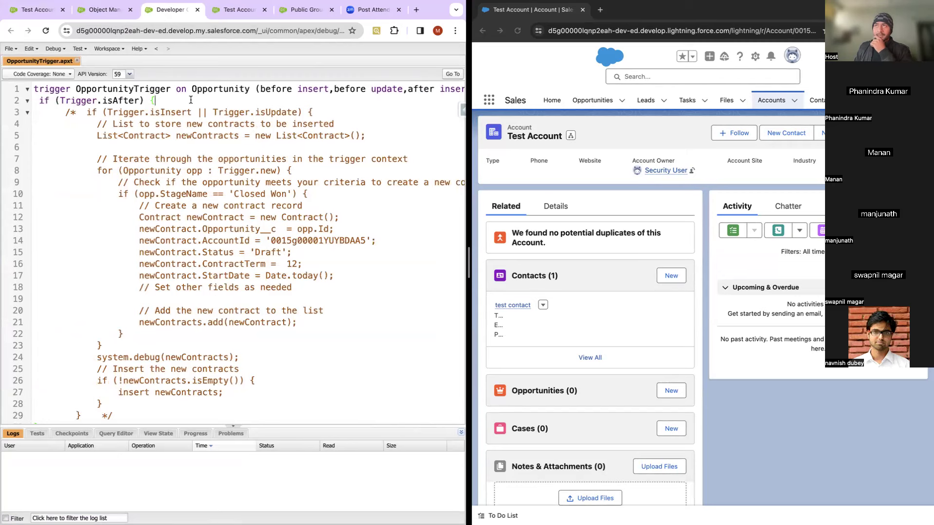
key("Return")
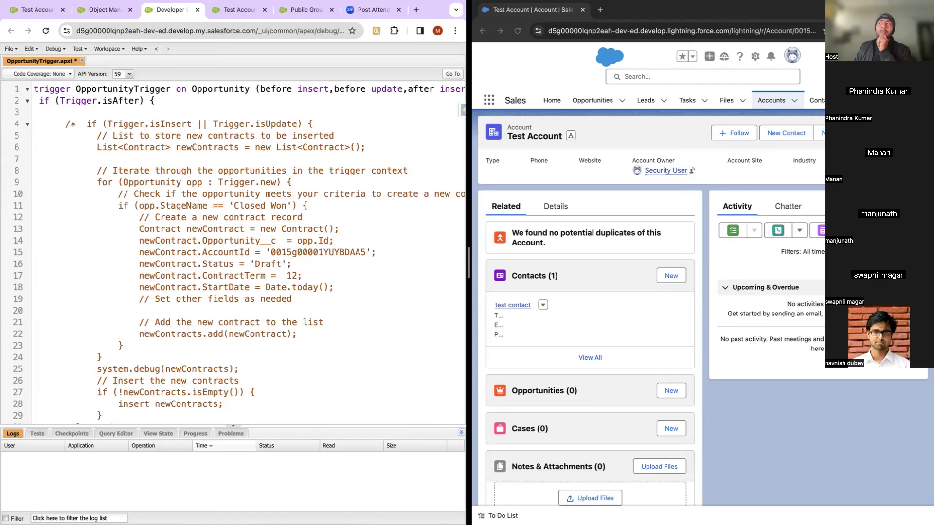
double_click(120, 101)
Step: Write comments about checking whether the associated Account is active and calling the helper class
left_click(82, 110)
type("/")
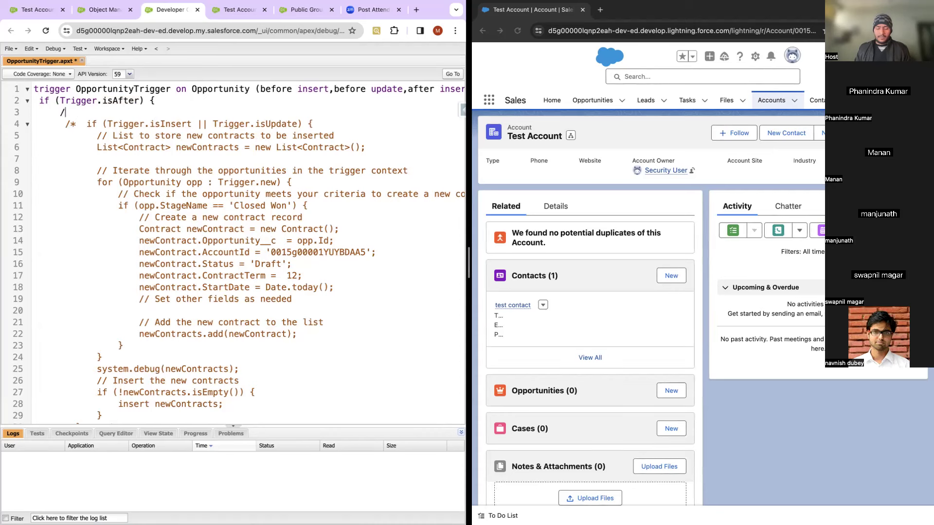
type(" logic to c")
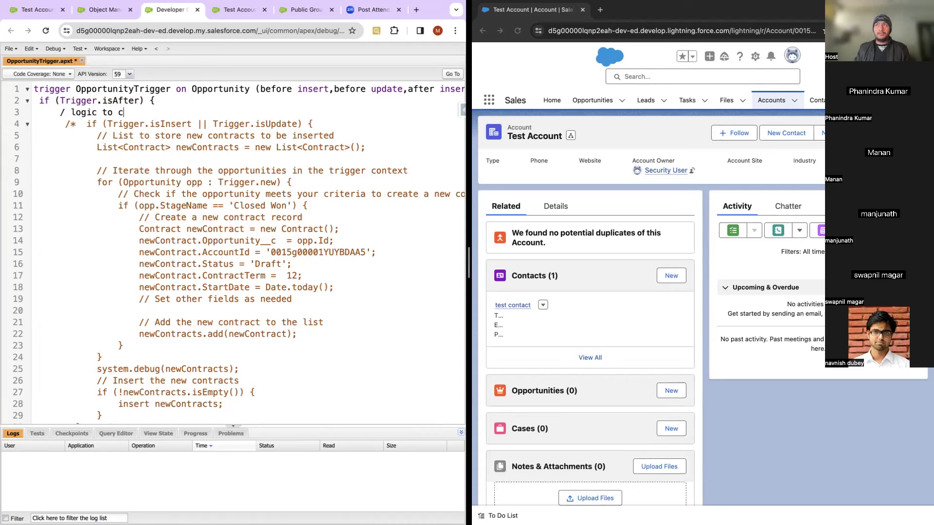
type("heck if a")
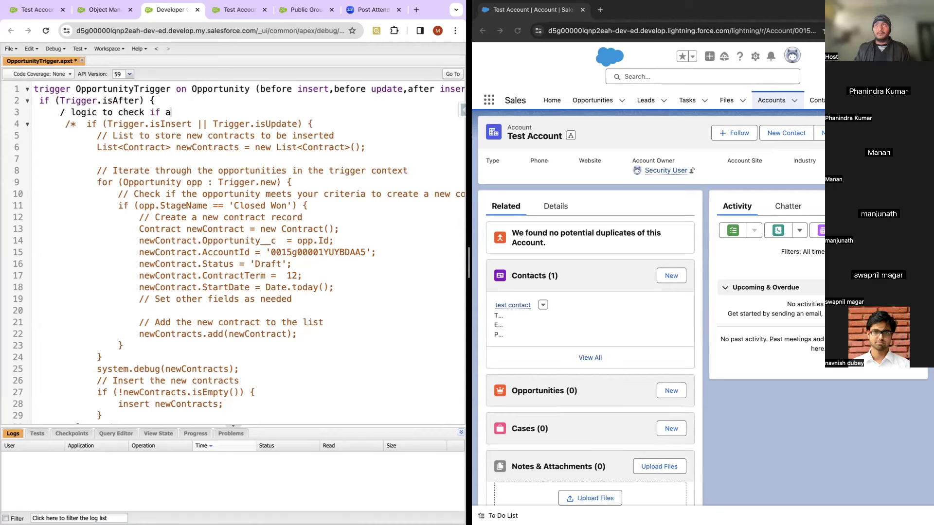
type("ssociated A")
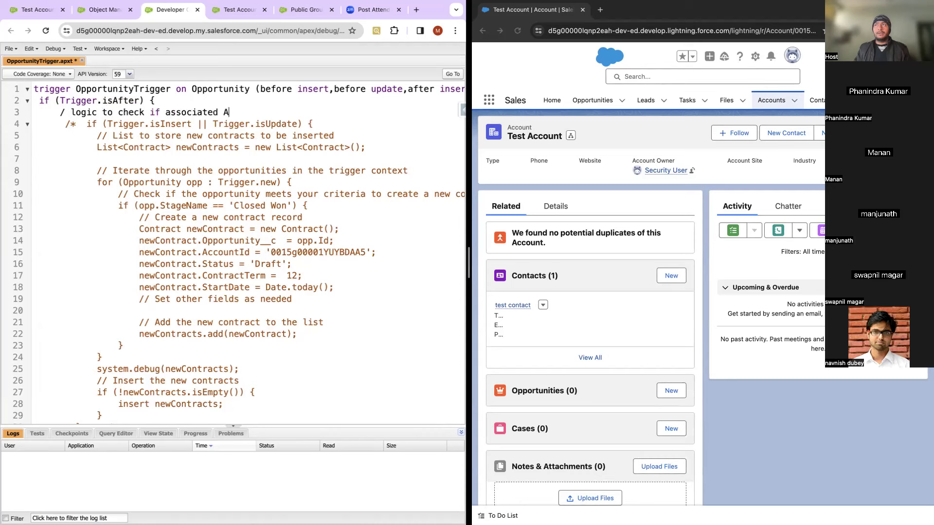
type("ccount is aci")
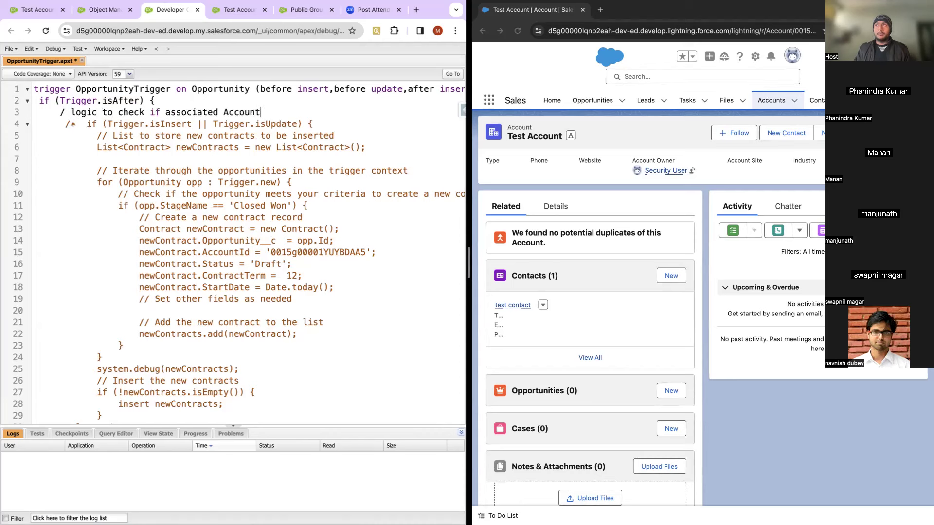
key("BackSpace")
type("tive or not")
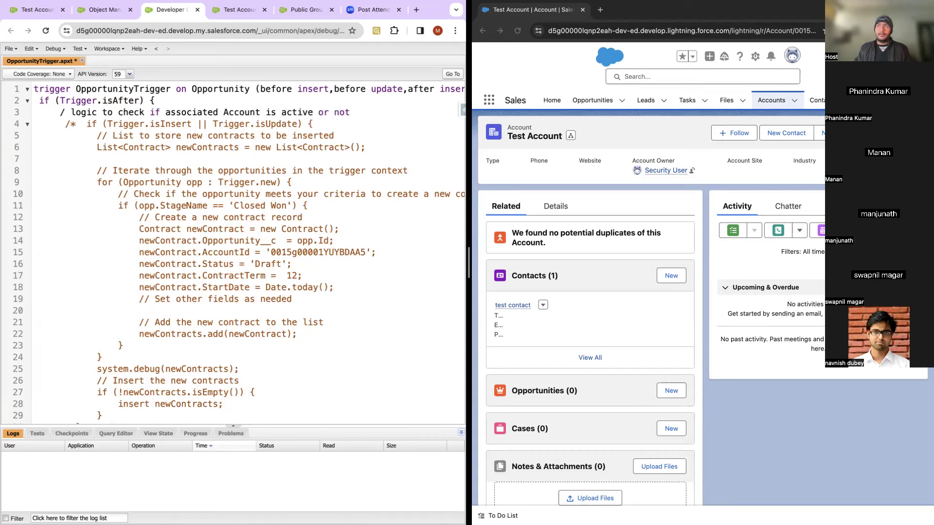
key("Return")
type("if it is active then")
key("Return")
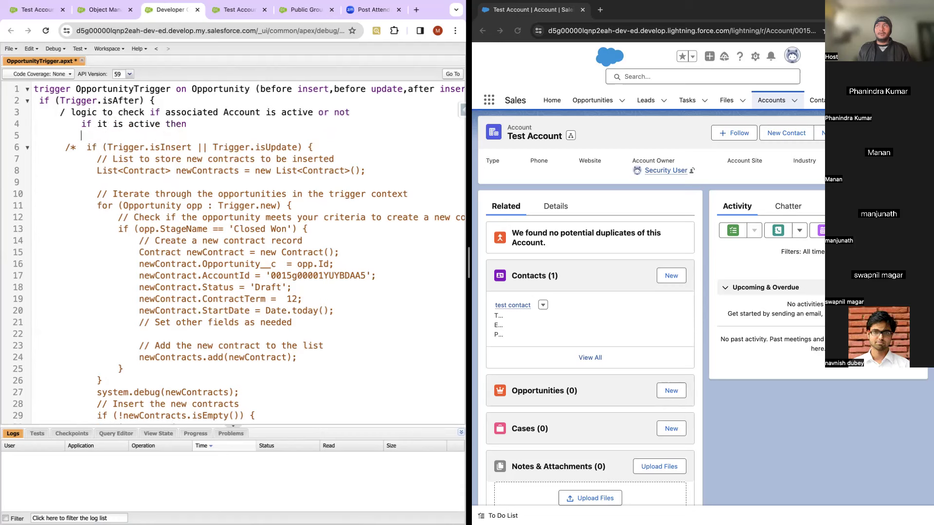
key("BackSpace")
key("BackSpace")
key("BackSpace")
key("BackSpace")
key("BackSpace")
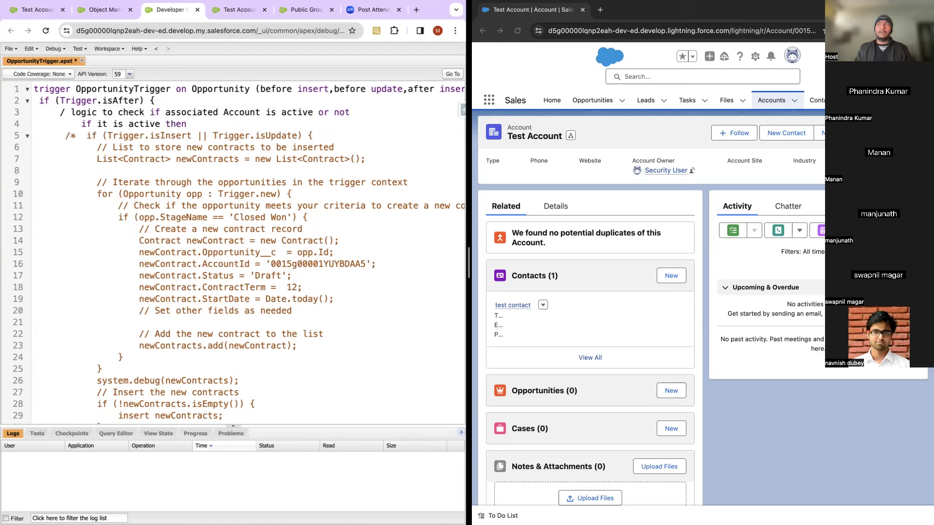
type("call")
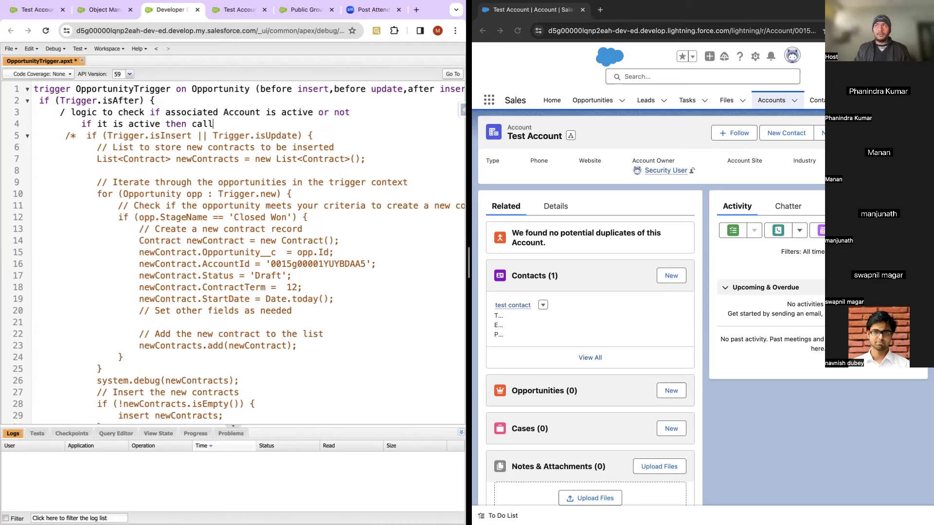
type(" the helper class to create opportunit")
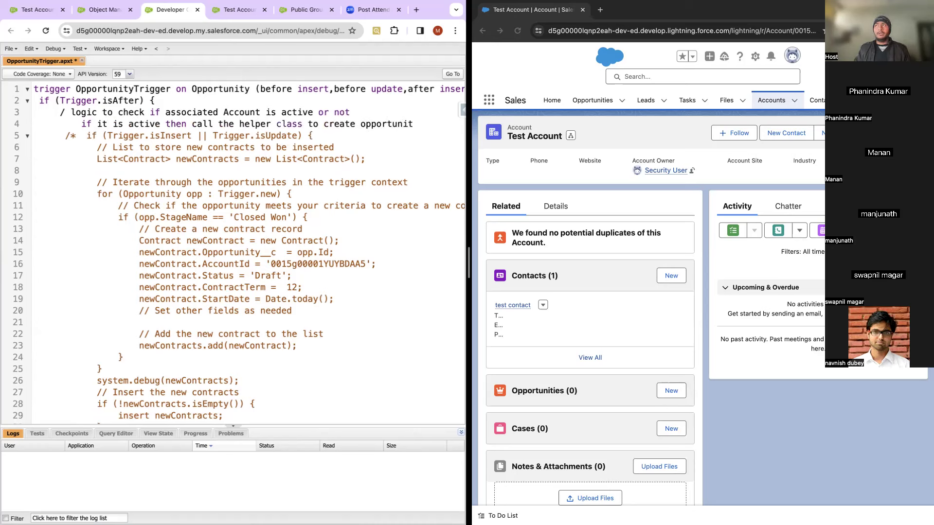
type("yShare Record")
Step: Add the call OpportunityShareHandler.createOpportunityShareRecord(trigger.new); below the comments
key("Return")
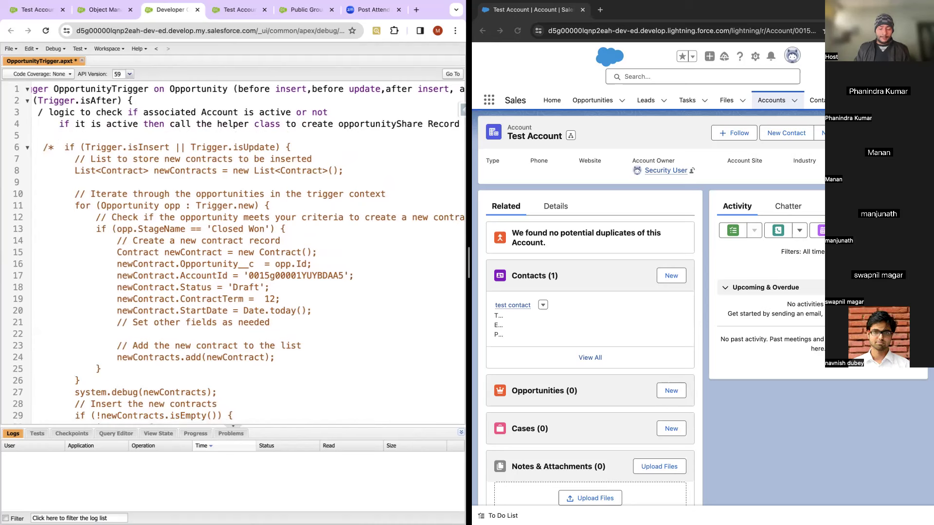
type("Oppor")
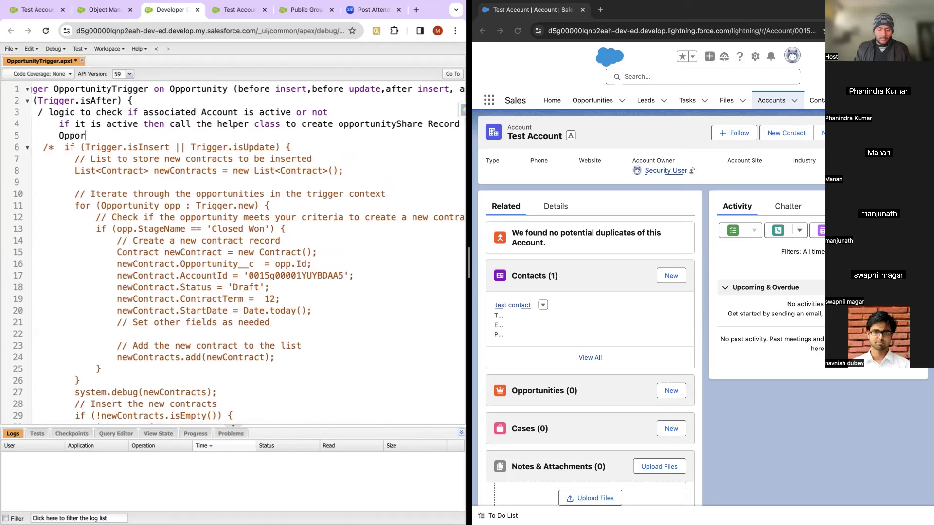
type("tunityShare")
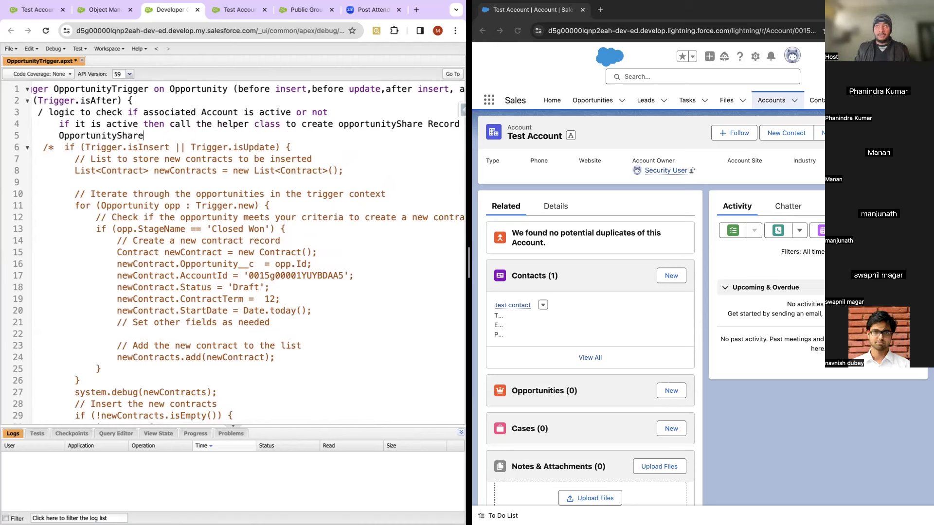
type("Handle")
key("BackSpace")
key("BackSpace")
key("BackSpace")
type("d")
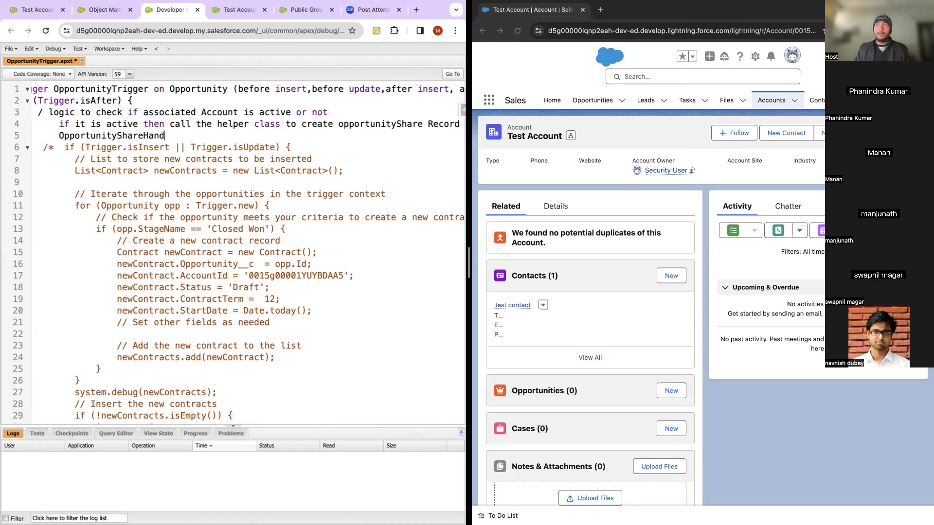
type("ler.")
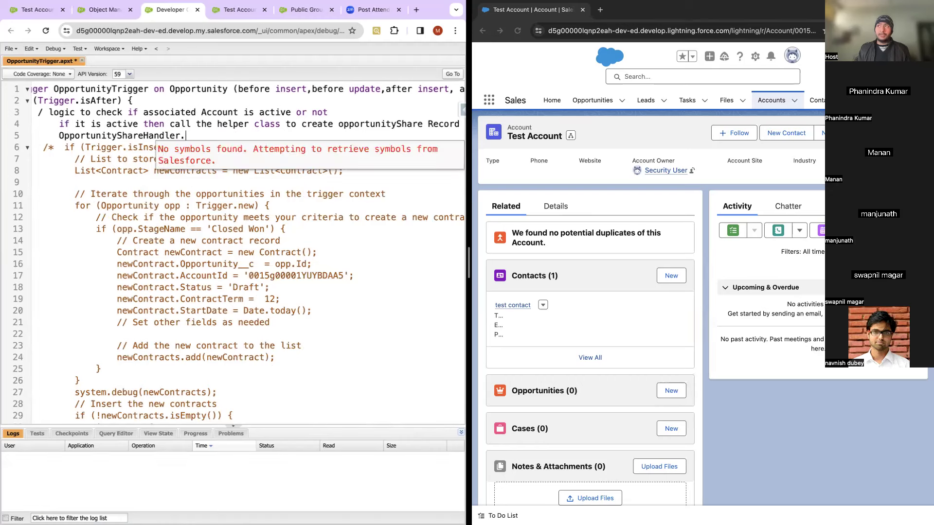
type("create")
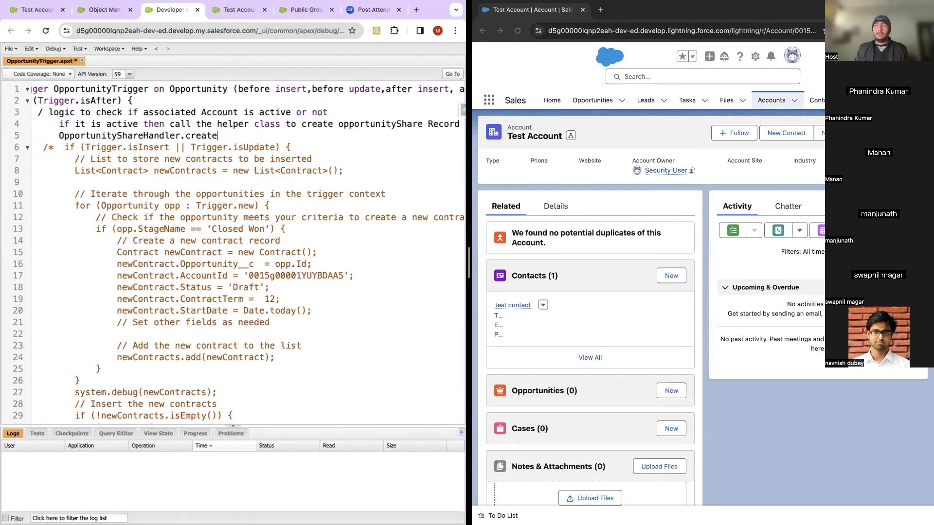
type("Opportunity")
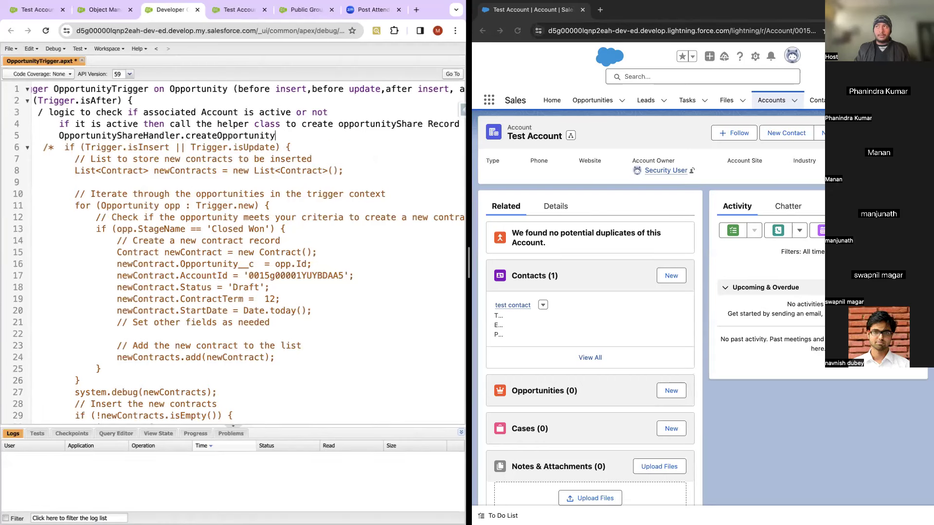
type("ShareRecord();")
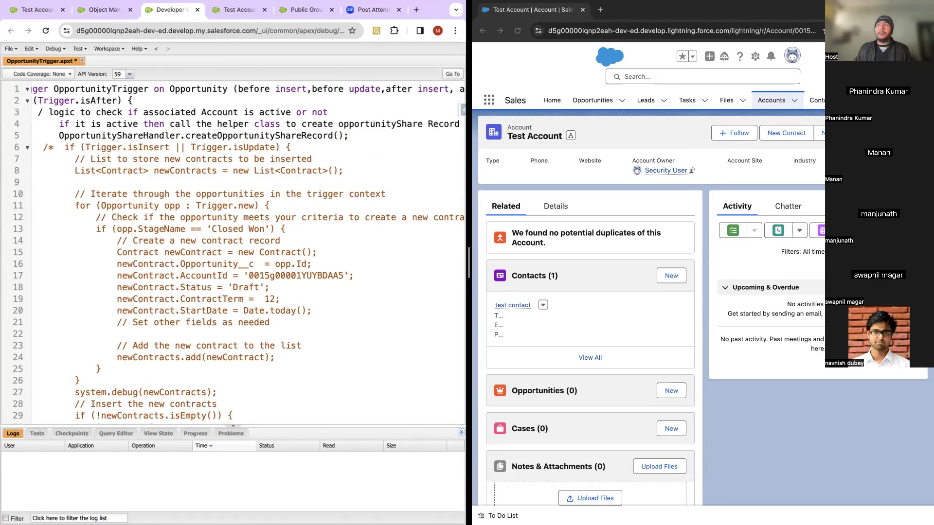
left_click(336, 136)
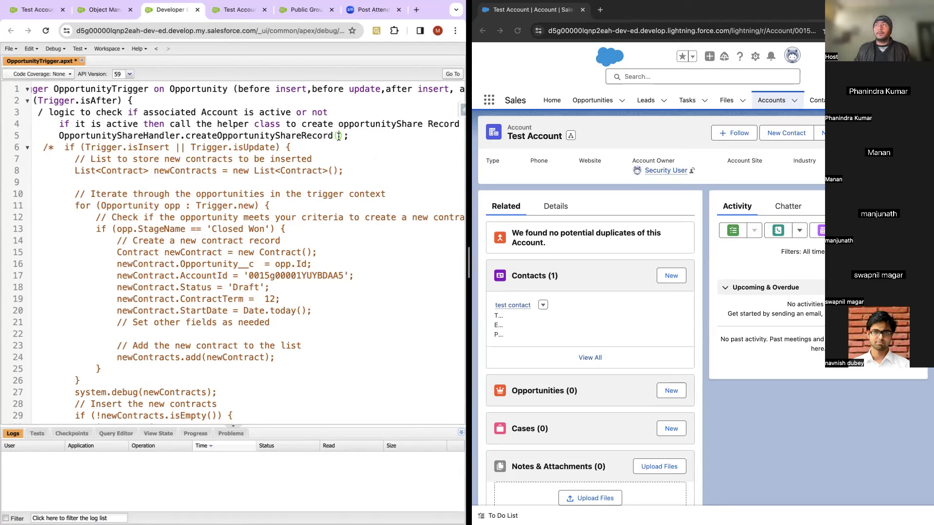
type("trigger.new")
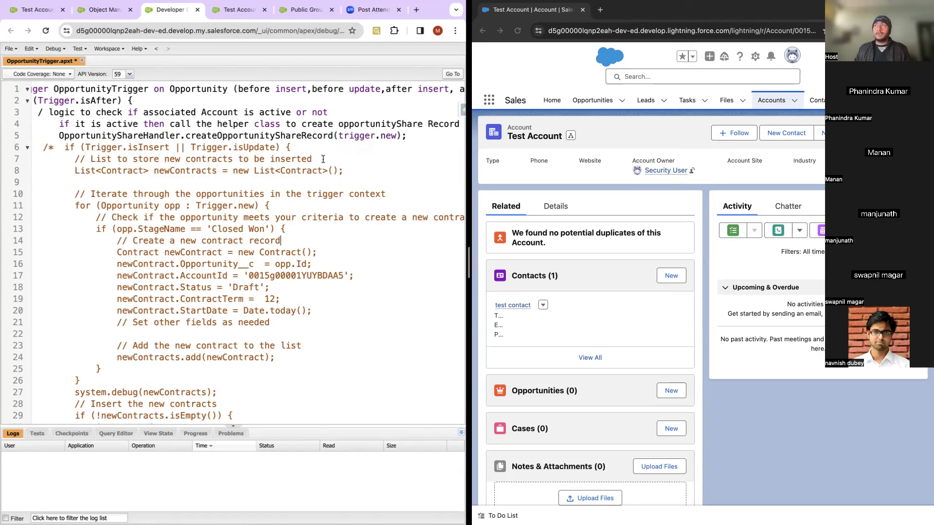
double_click(117, 136)
key("ctrl+c")
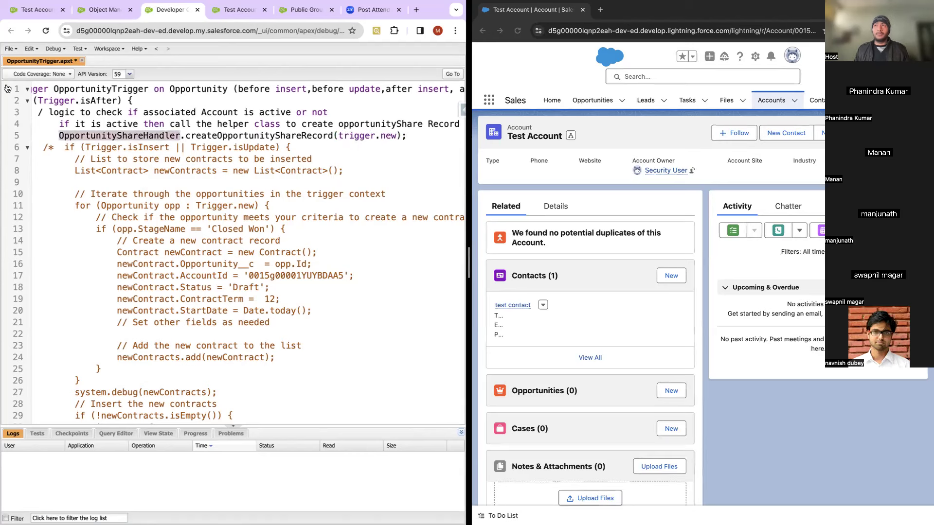
Step: Create a new Apex class named OpportunityShareHandler using the copied class name
left_click(10, 48)
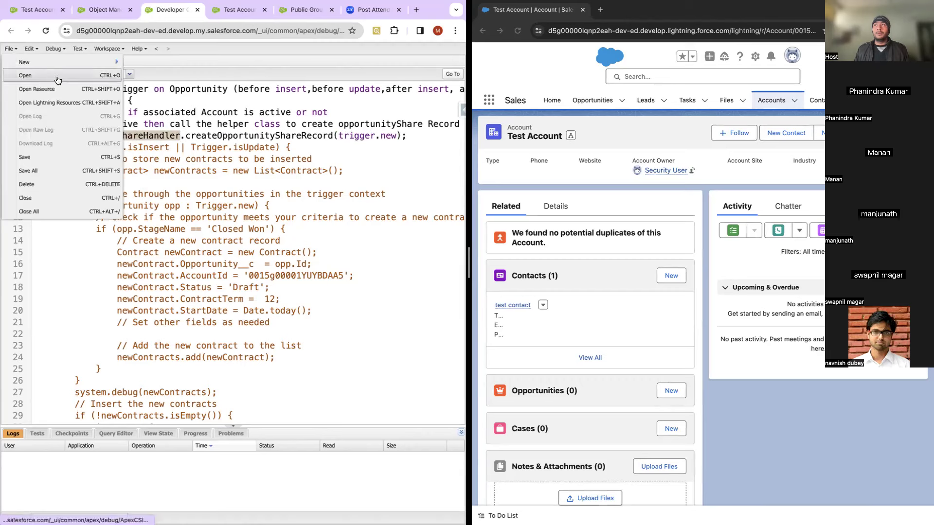
mouse_move(90, 61)
left_click(157, 64)
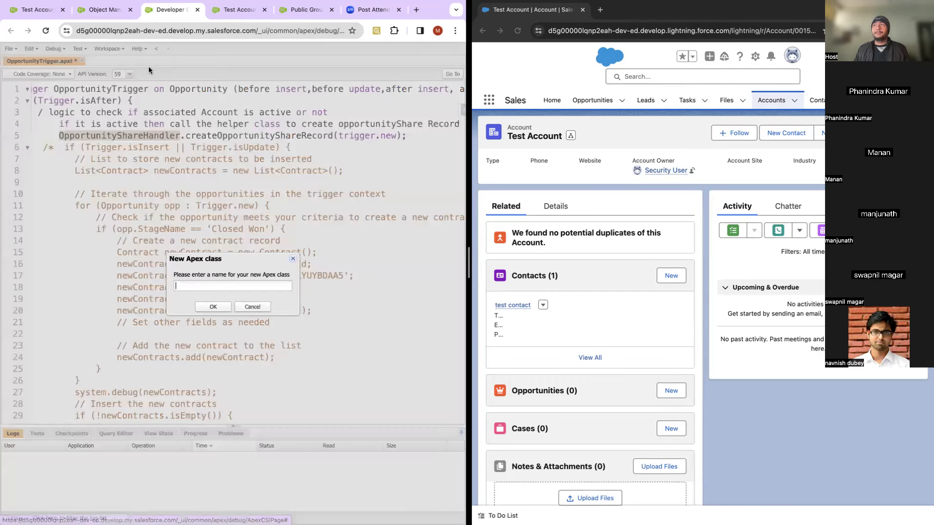
key("ctrl+v")
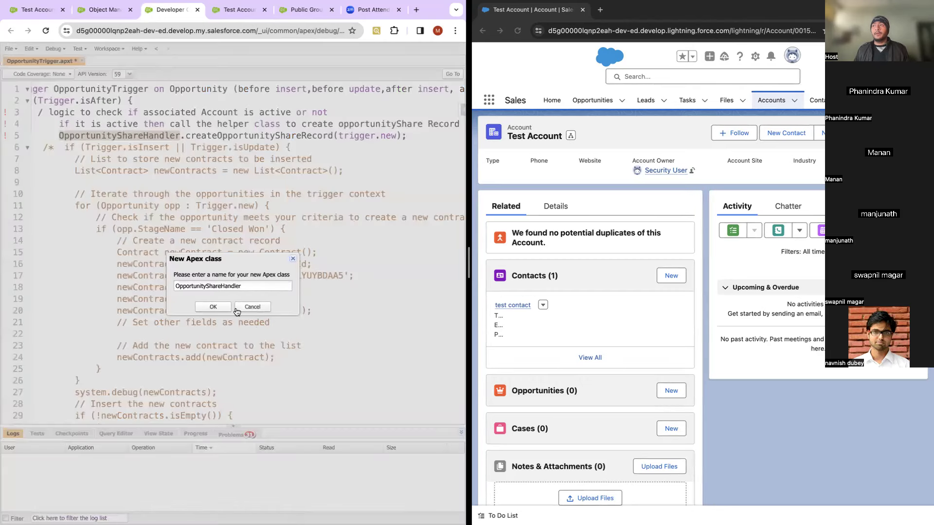
left_click(213, 307)
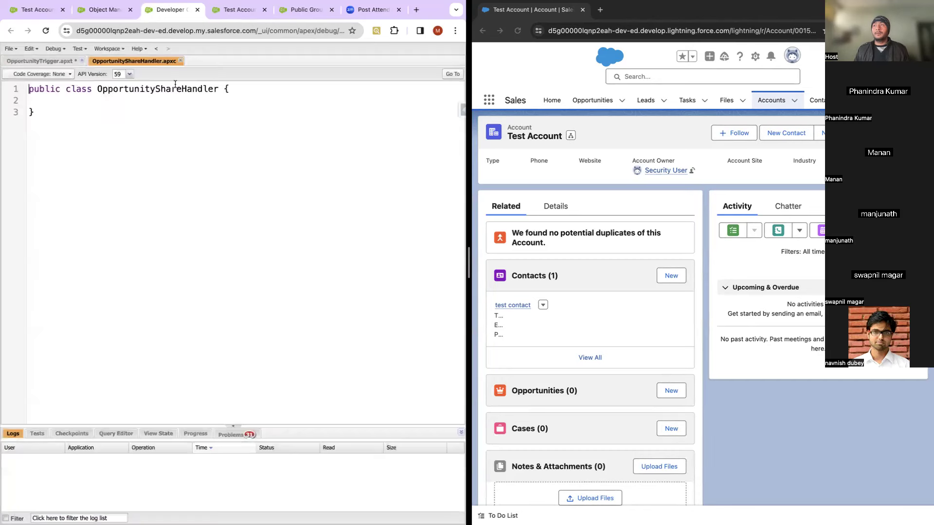
Step: Begin a 'public static void' method declaration inside the class body
left_click(76, 103)
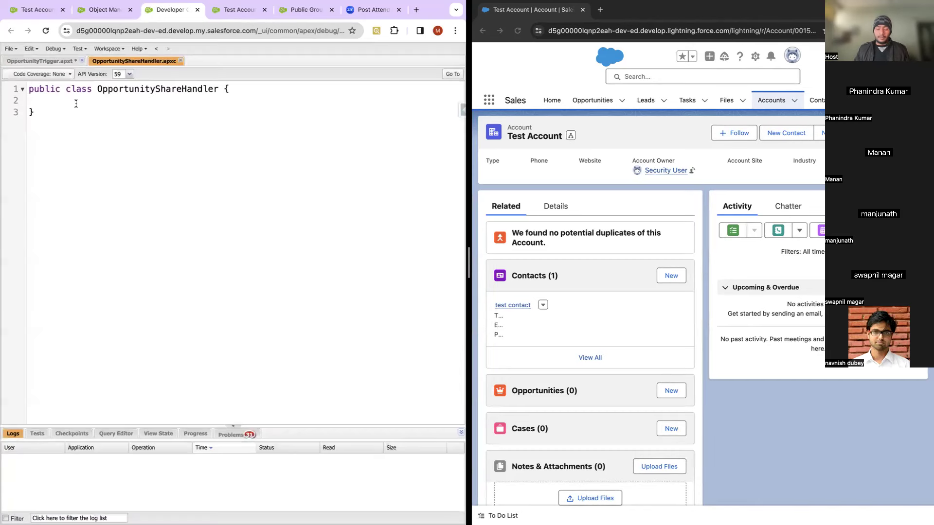
type("puvlic st")
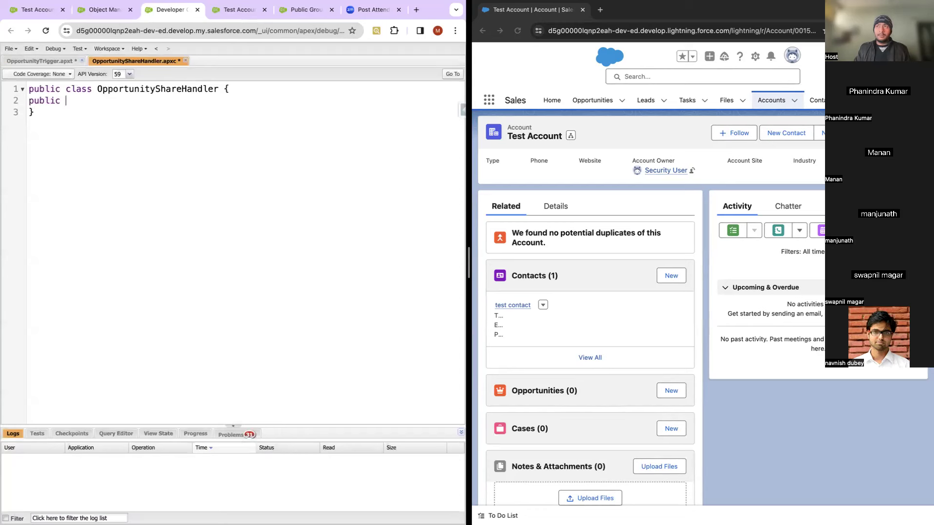
key("BackSpace")
type("tatic")
key("BackSpace")
type("c void")
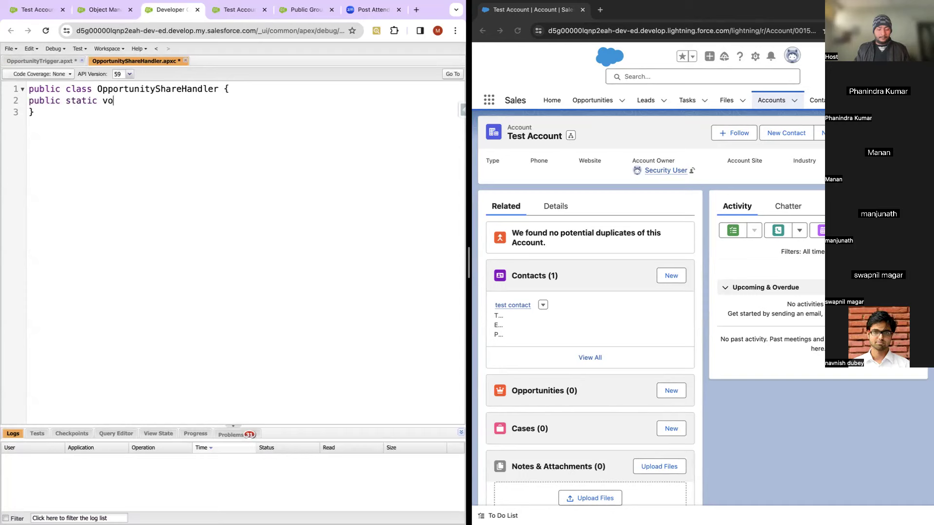
Step: Name it createOpportunityShareRecord with parameter list<opportunity> oppList, and save the class
left_click(60, 64)
double_click(225, 138)
key("ctrl+c")
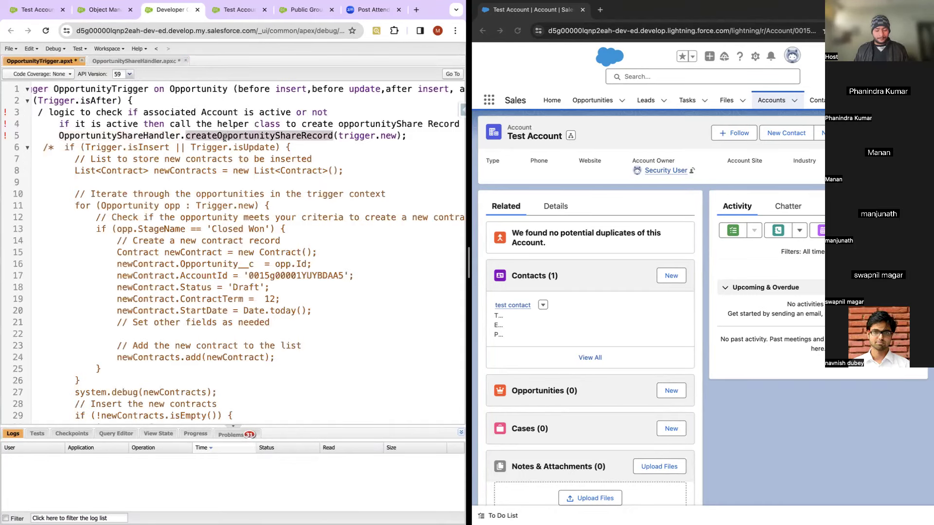
left_click(146, 61)
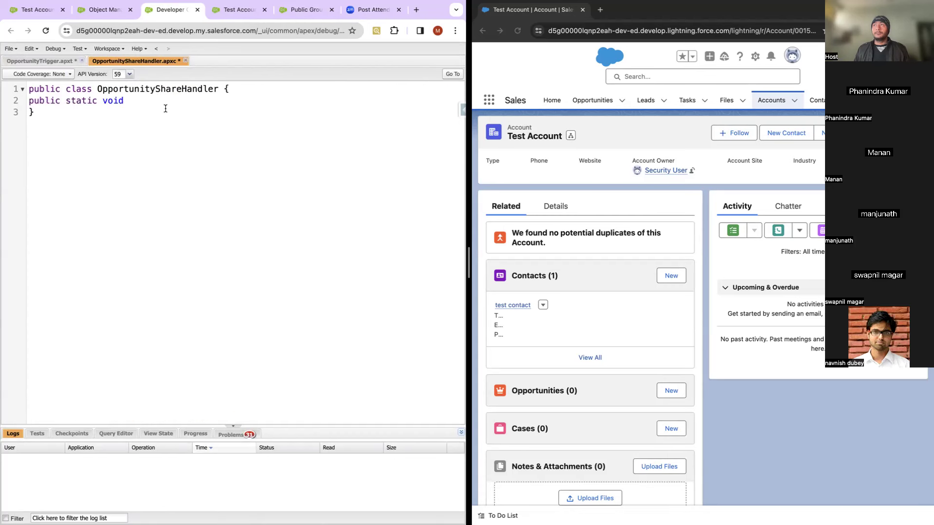
key("ctrl+v")
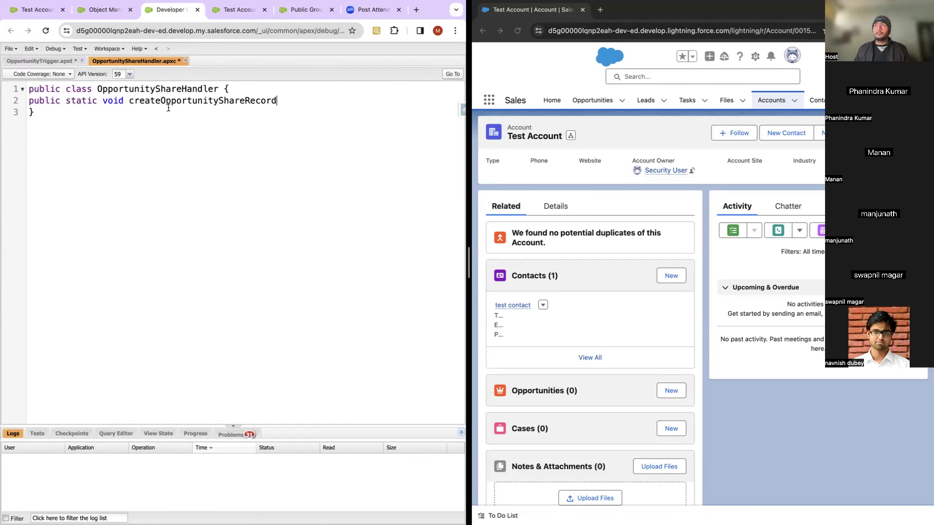
type("()")
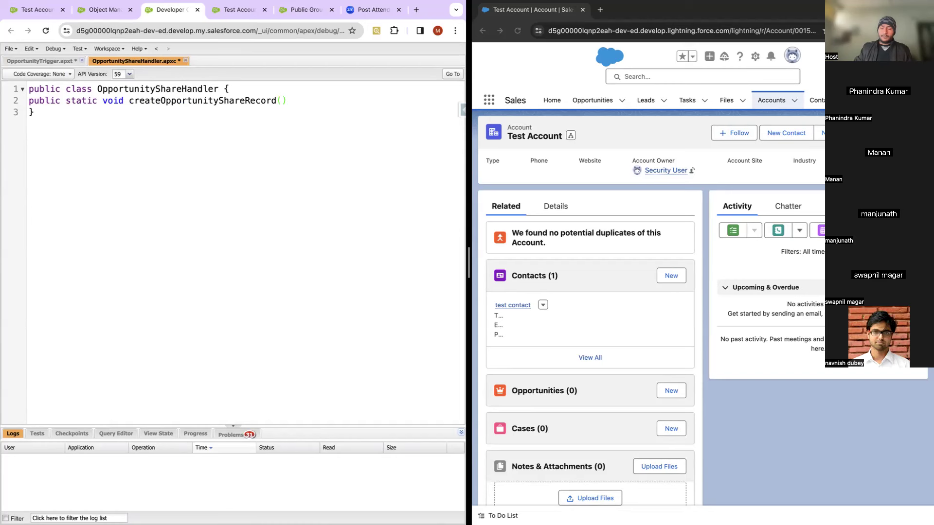
type("{")
key("Return")
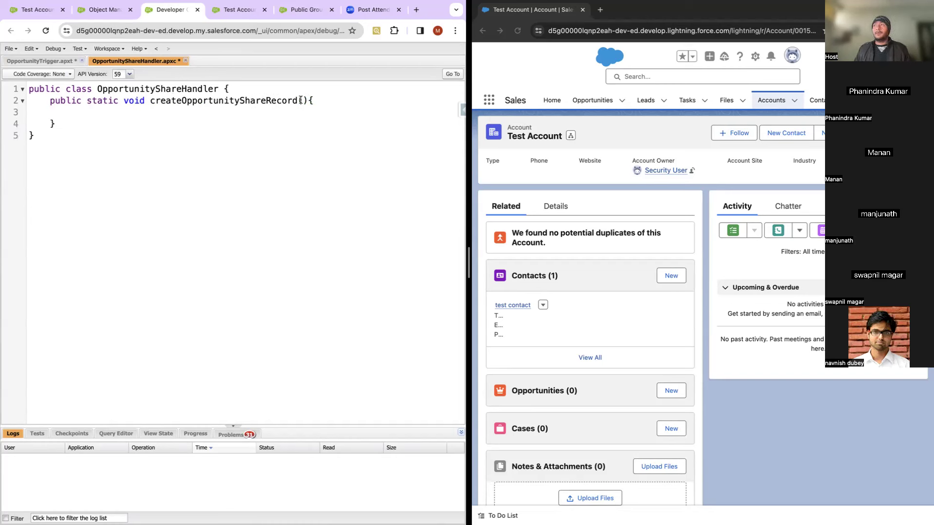
type("list<>")
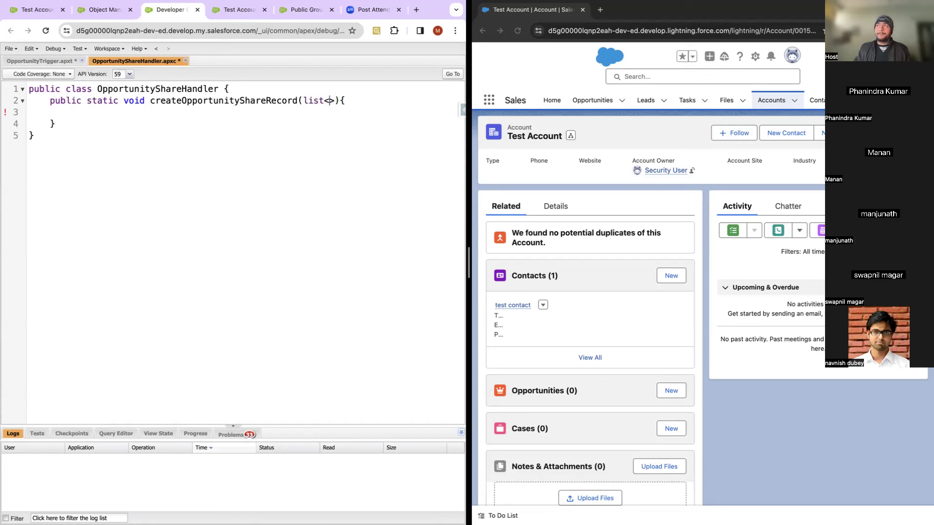
type("opportunity")
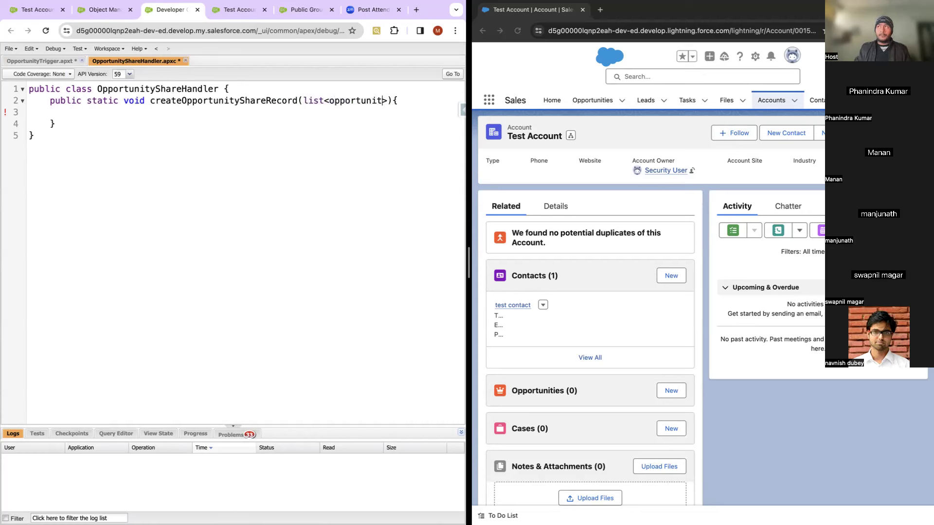
type(" oppLis")
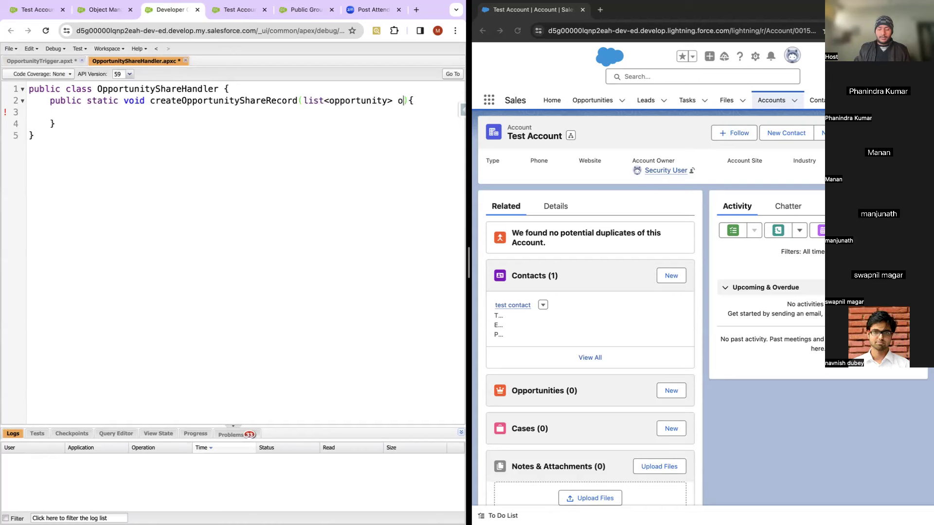
type("t")
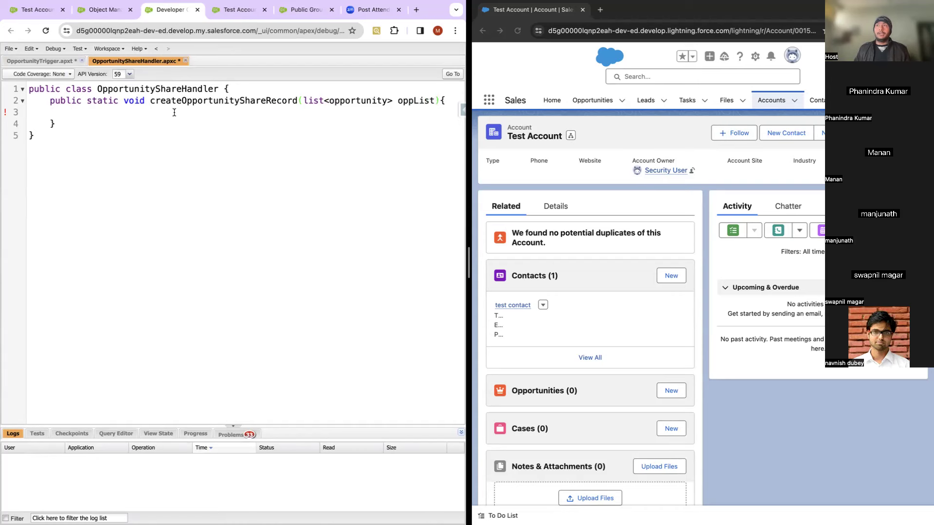
key("ctrl+s")
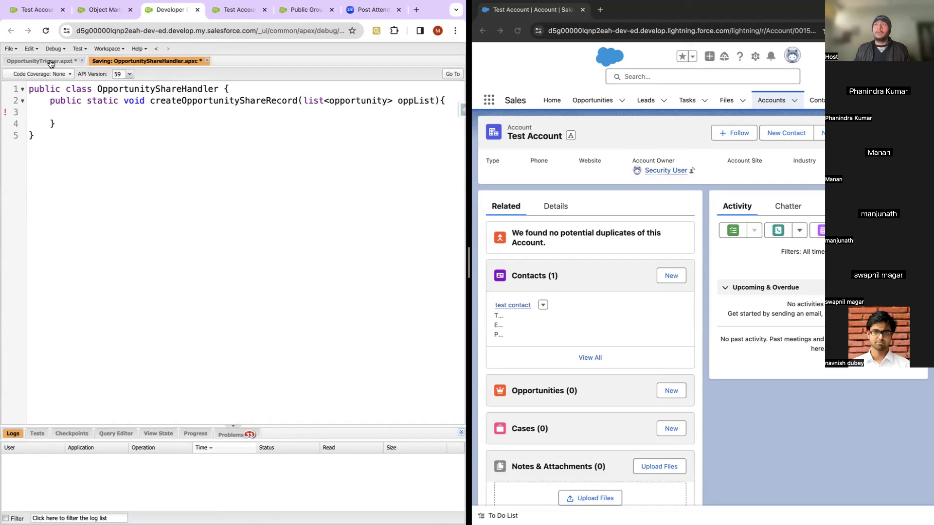
Step: Turn lines 3 and 4 of OpportunityTrigger.apxt into // comments
left_click(50, 62)
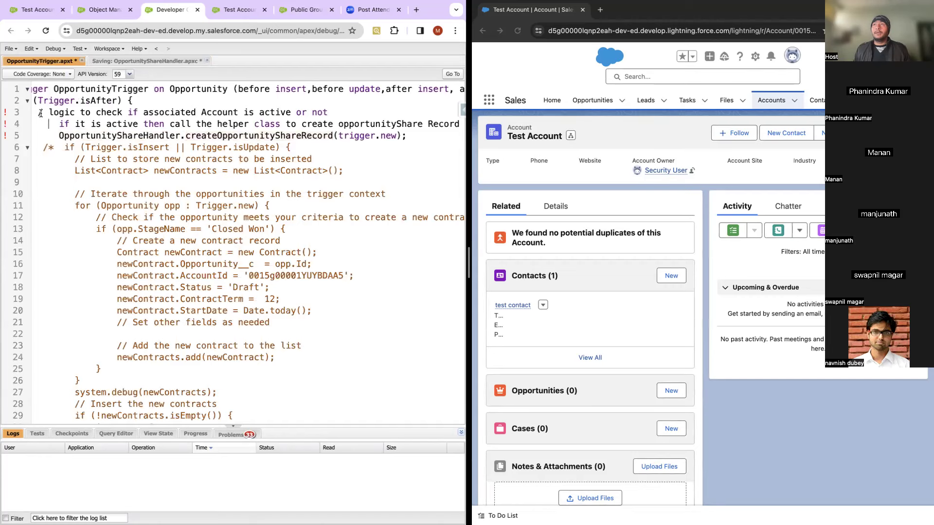
scroll(44, 114, "left", 1)
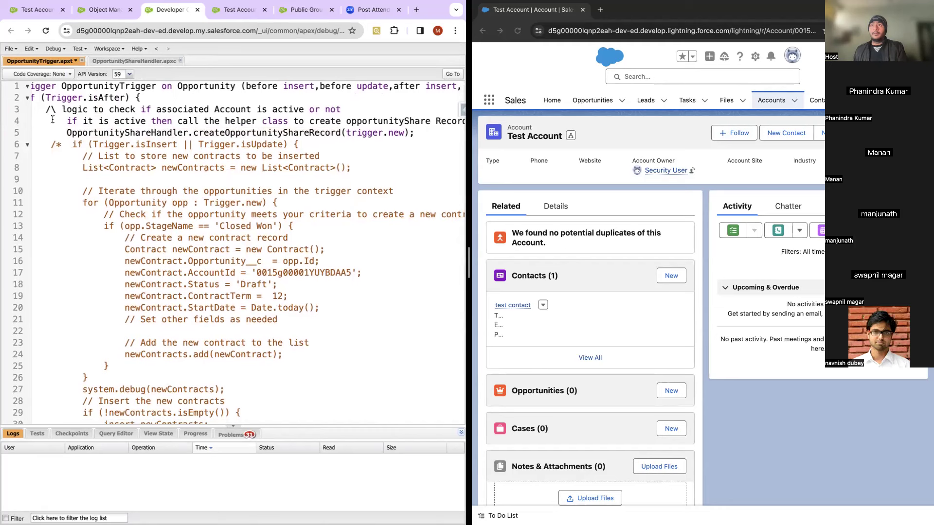
type("/")
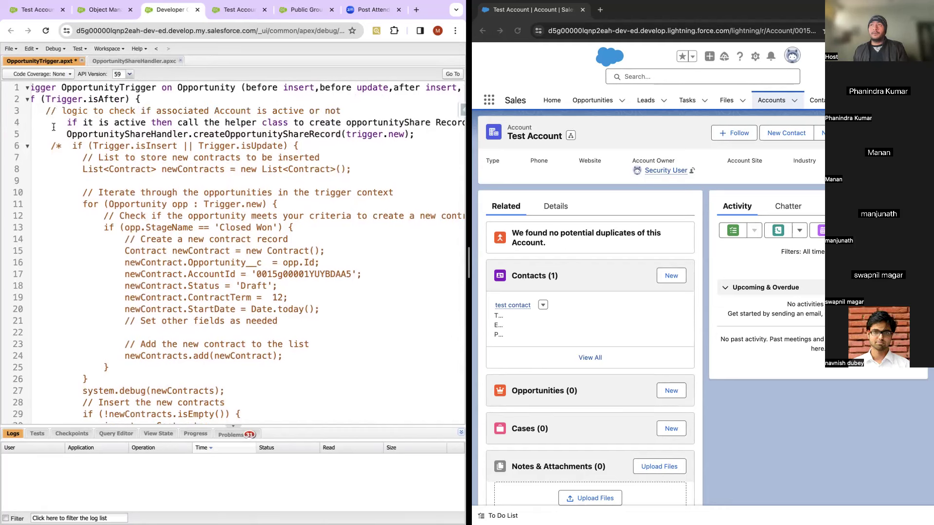
left_click(54, 127)
type("//")
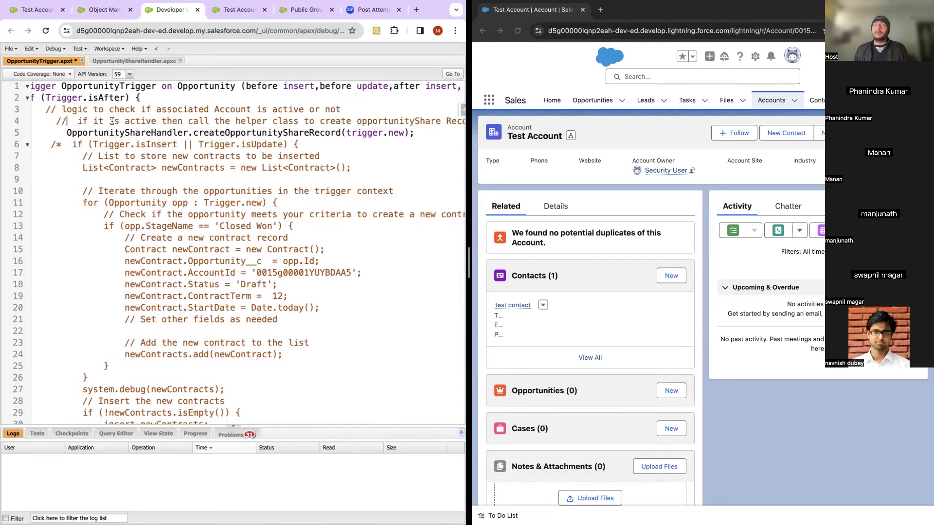
scroll(111, 122, "right", 1)
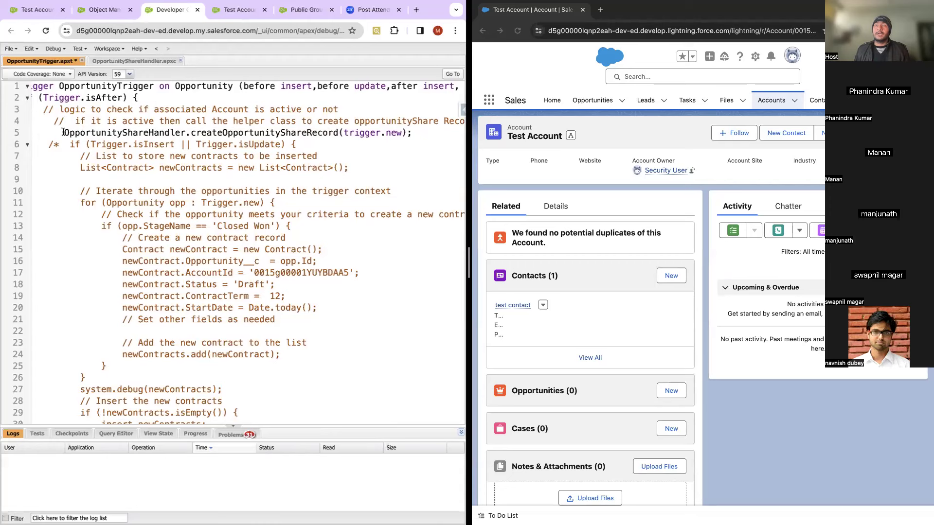
left_click_drag(63, 132, 412, 136)
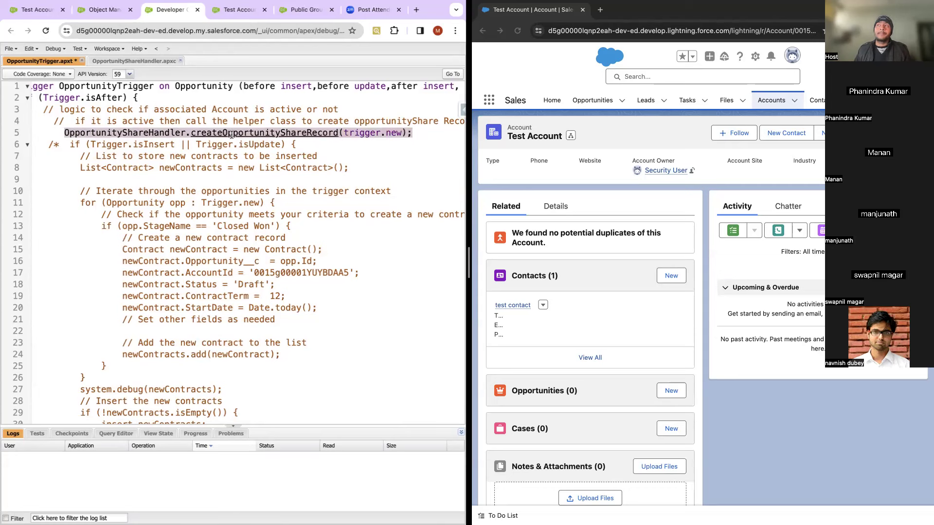
Step: Save OpportunityTrigger with Ctrl+S and return to the OpportunityShareHandler class
left_click(127, 62)
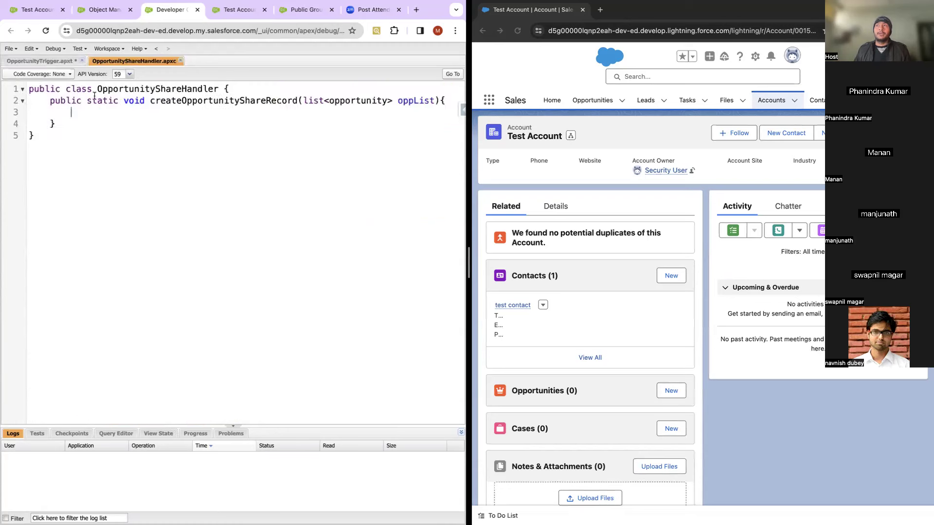
left_click(53, 62)
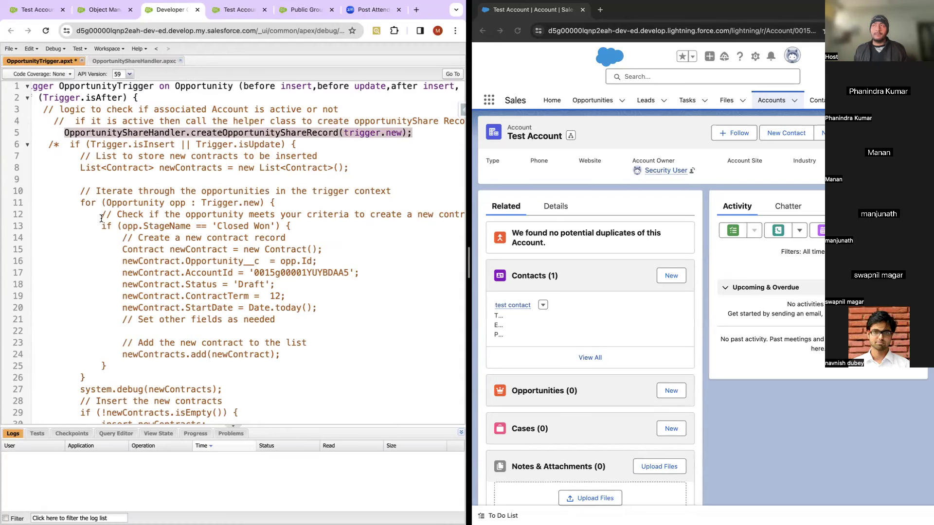
key("ctrl+s")
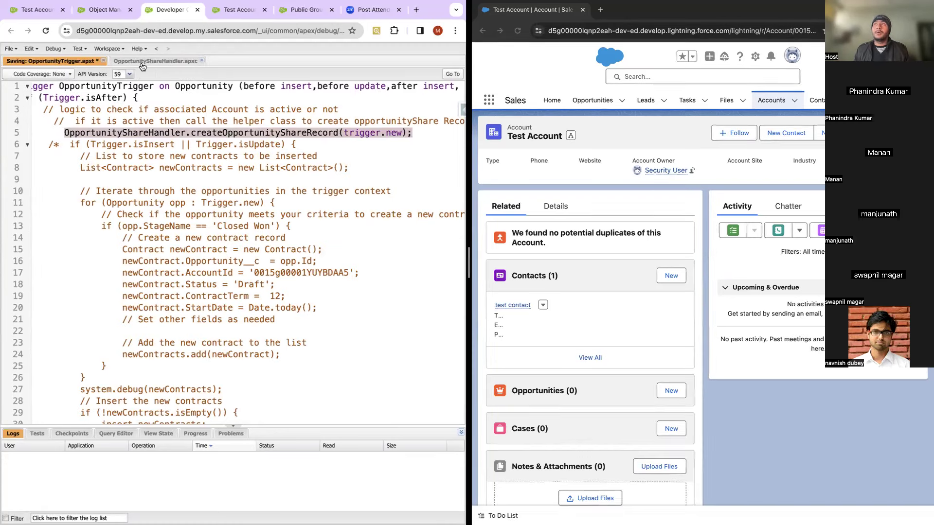
left_click(142, 62)
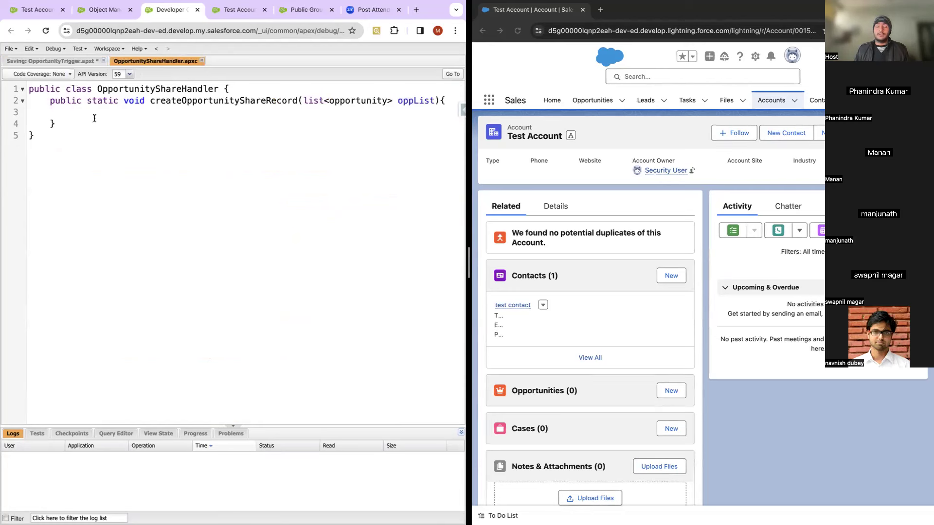
Step: Write the loop header for(opportunity opp:oppList){ in the handler method
left_click(94, 118)
type("for(){")
key("Return")
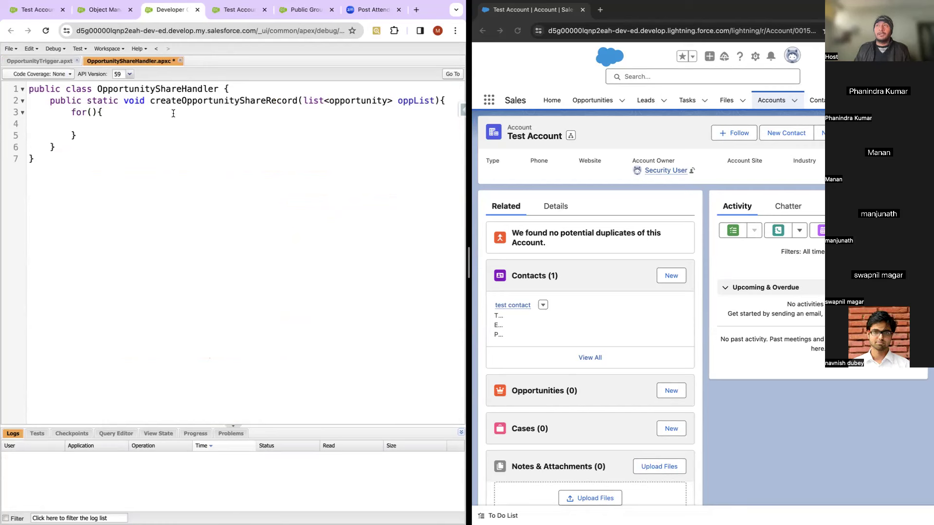
double_click(421, 102)
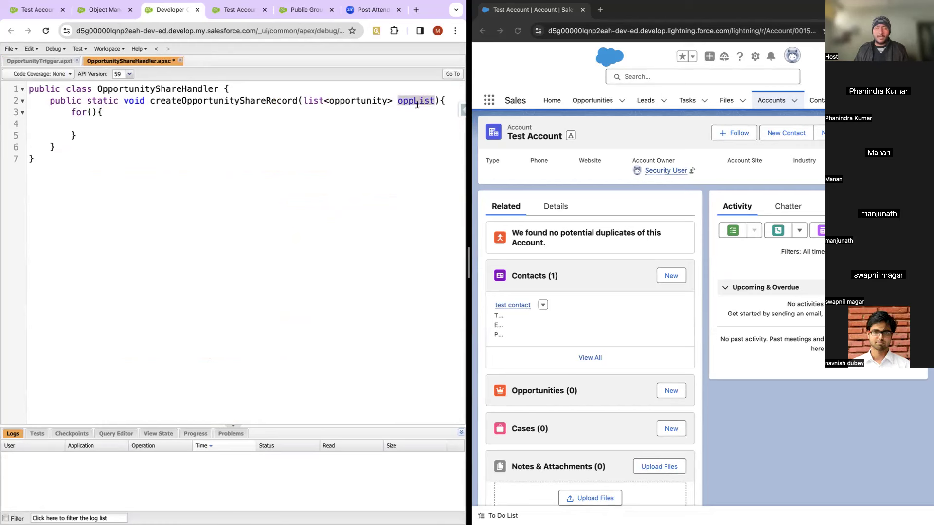
left_click(92, 112)
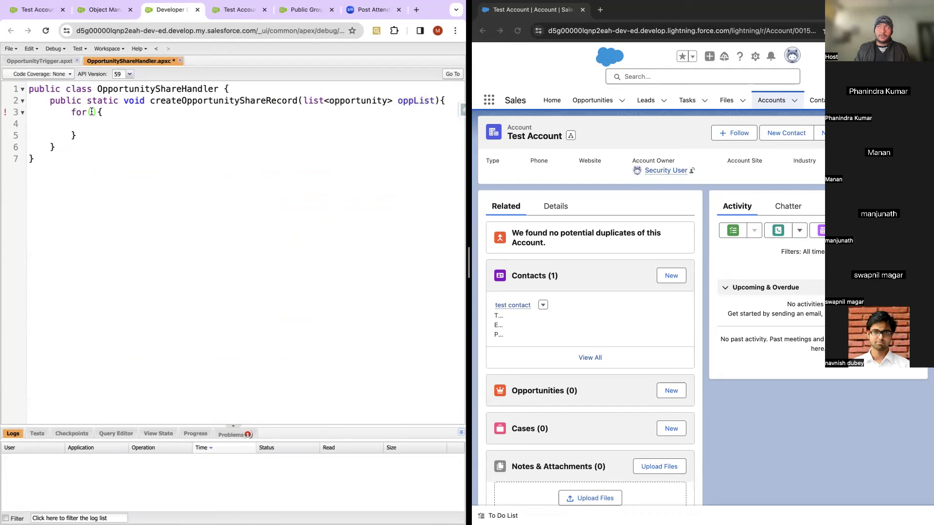
type("opport")
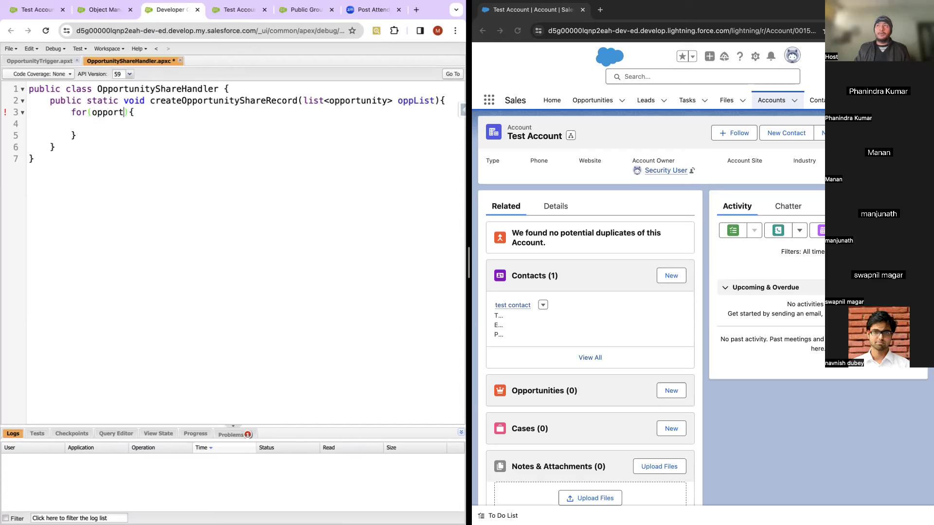
type("unity opp")
key("BackSpace")
key("BackSpace")
key("BackSpace")
type("opp:oppList")
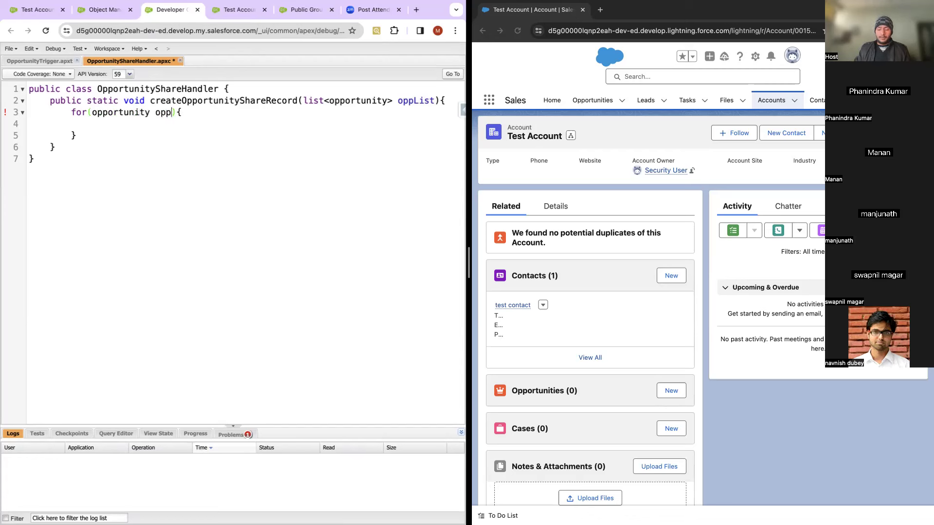
Step: Declare opportunityShare oppShare = new opportunityShare() inside the loop
double_click(117, 112)
key("ctrl+c")
left_click(113, 123)
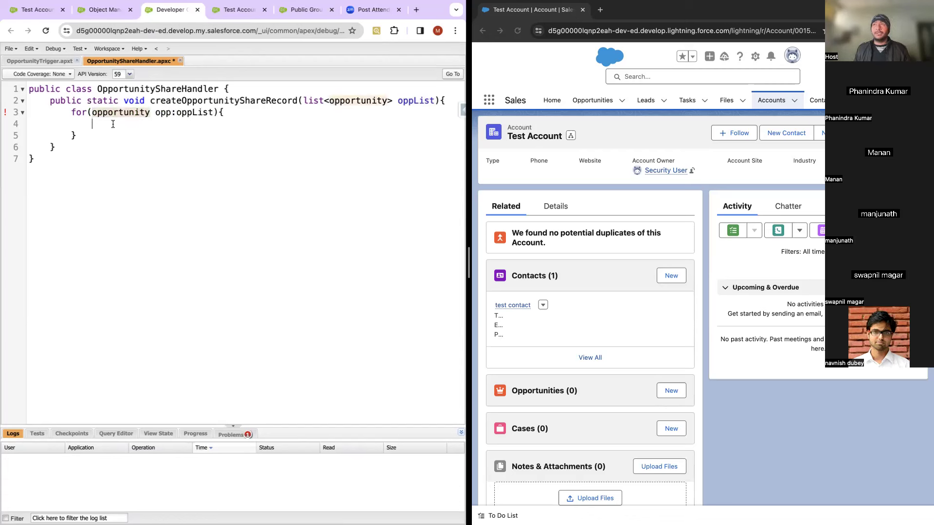
key("ctrl+v")
key("BackSpace")
type("Shar")
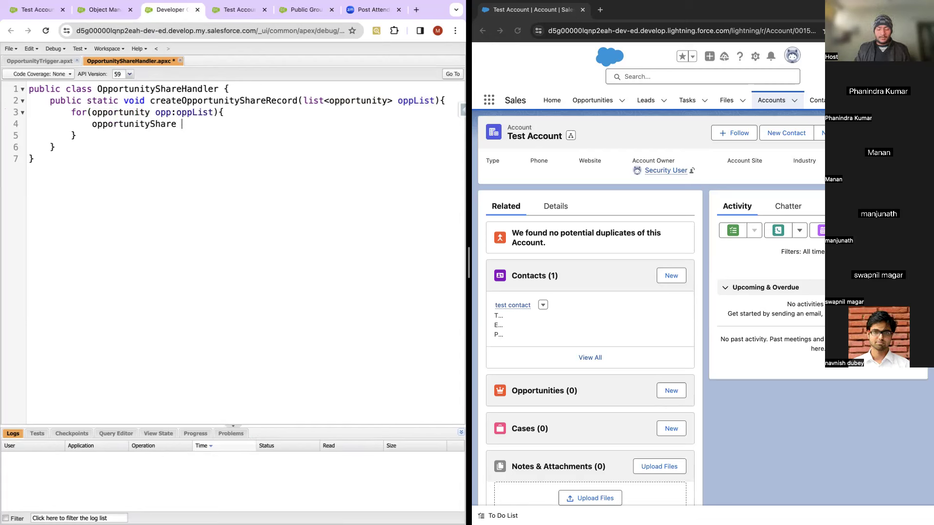
type("e oppShare =")
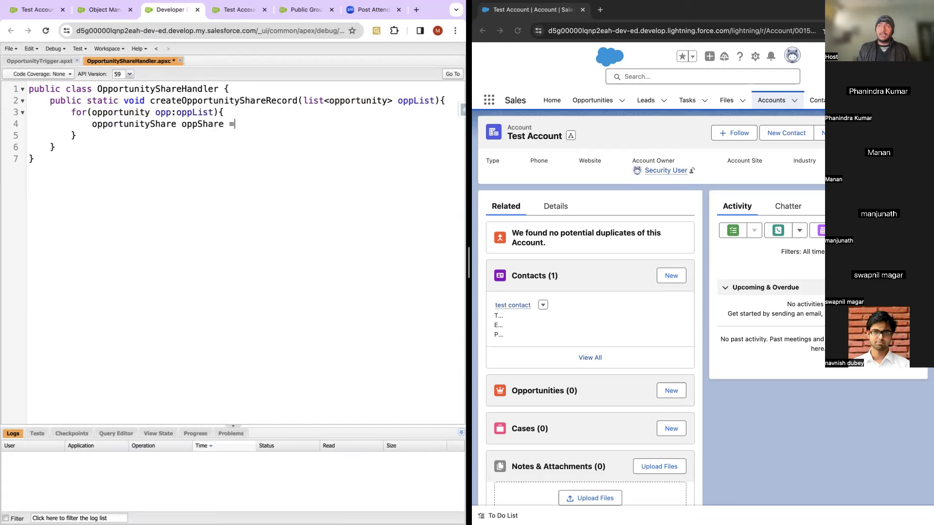
double_click(131, 124)
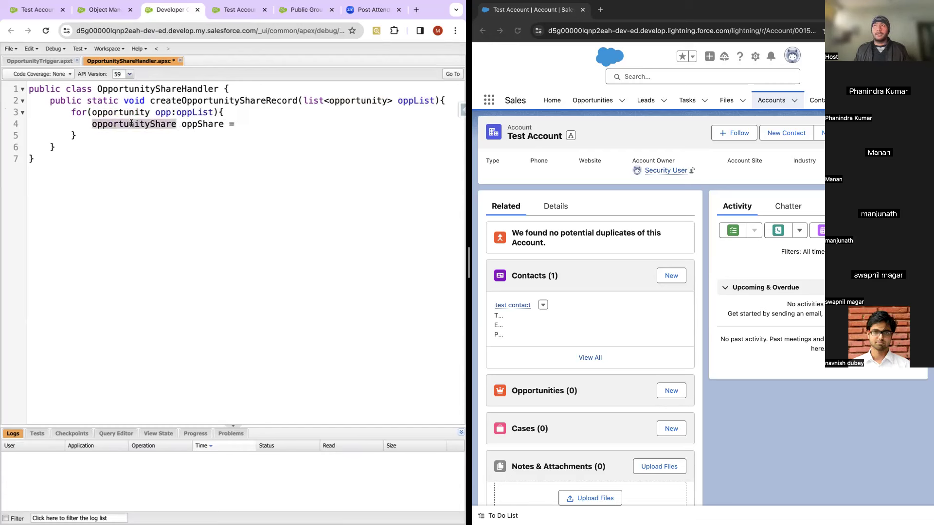
left_click(259, 126)
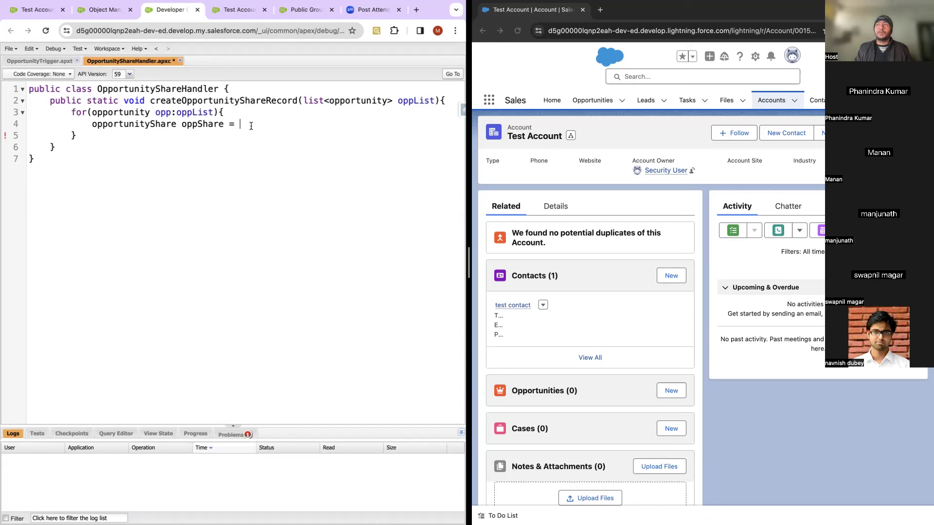
type("new ")
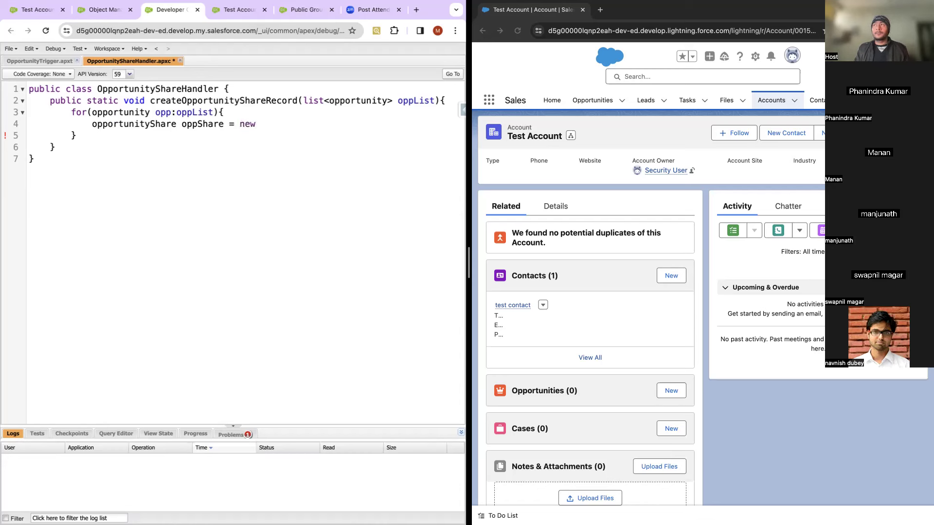
type("opportunityShare();")
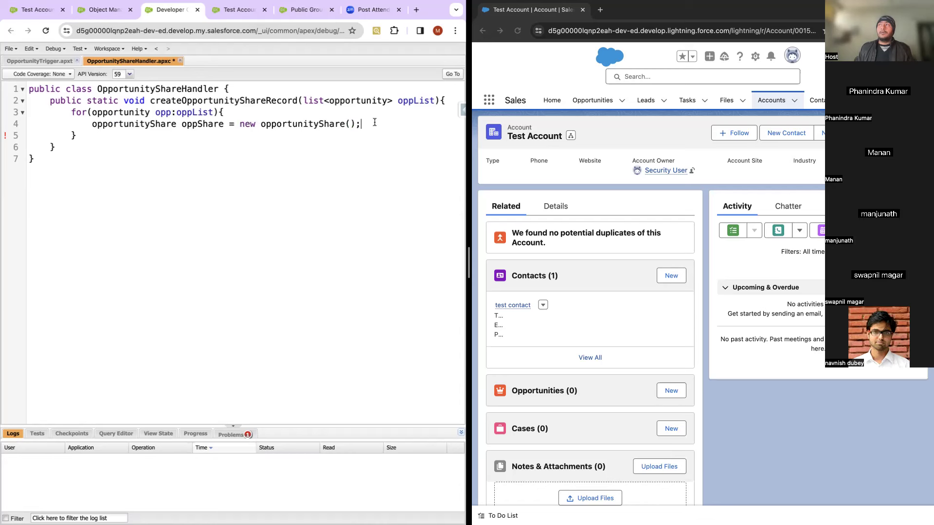
Step: Add oppShare.opportunityId = opp.id; on a new line, replacing the mistaken parentID
key("Return")
double_click(193, 125)
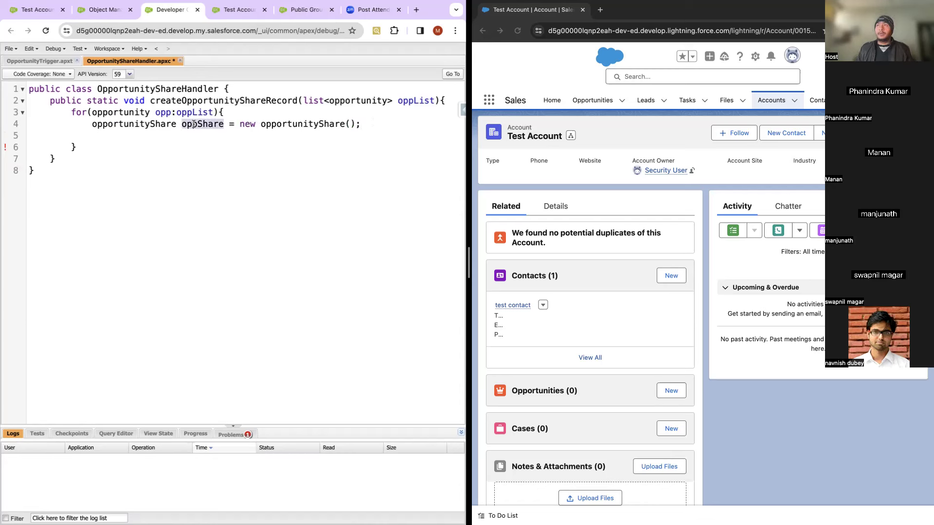
left_click(96, 135)
type("oppShare.pa")
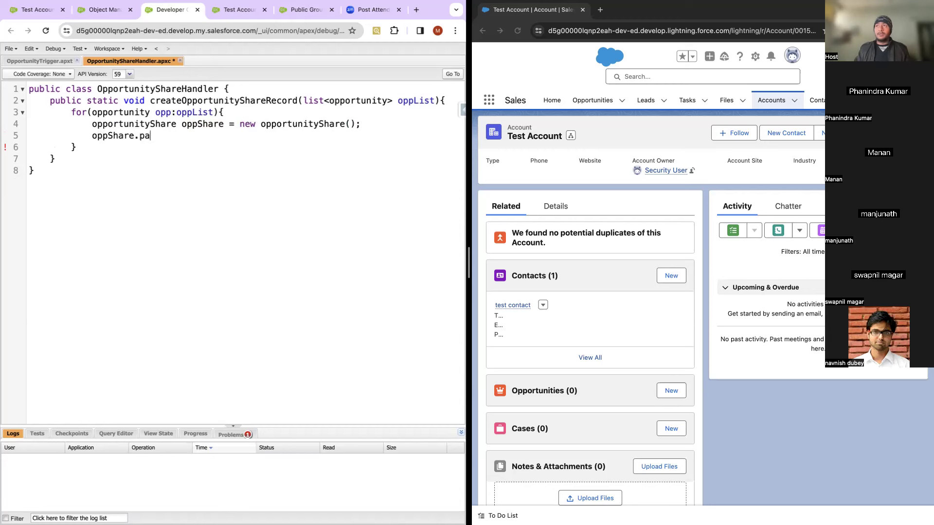
key("BackSpace")
type("parentID")
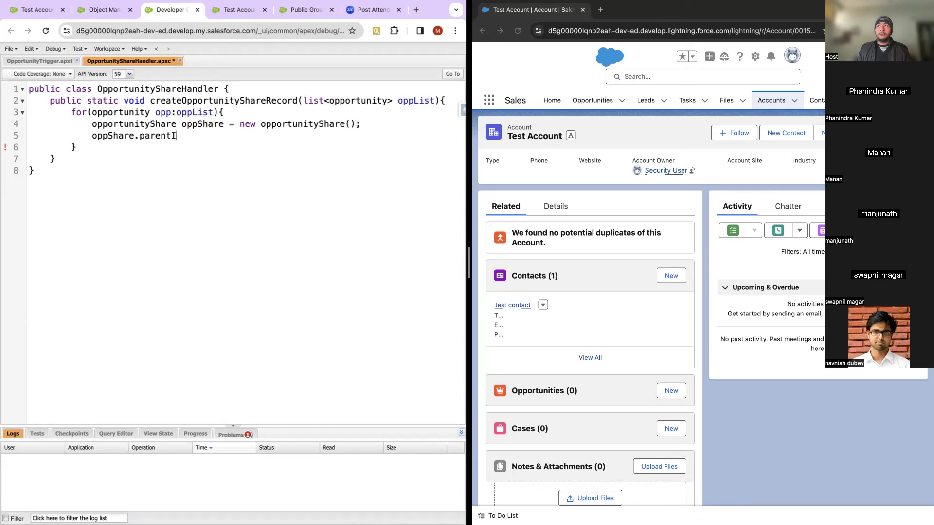
key("BackSpace")
key("BackSpace")
key("BackSpace")
key("BackSpace")
key("BackSpace")
key("BackSpace")
key("BackSpace")
key("BackSpace")
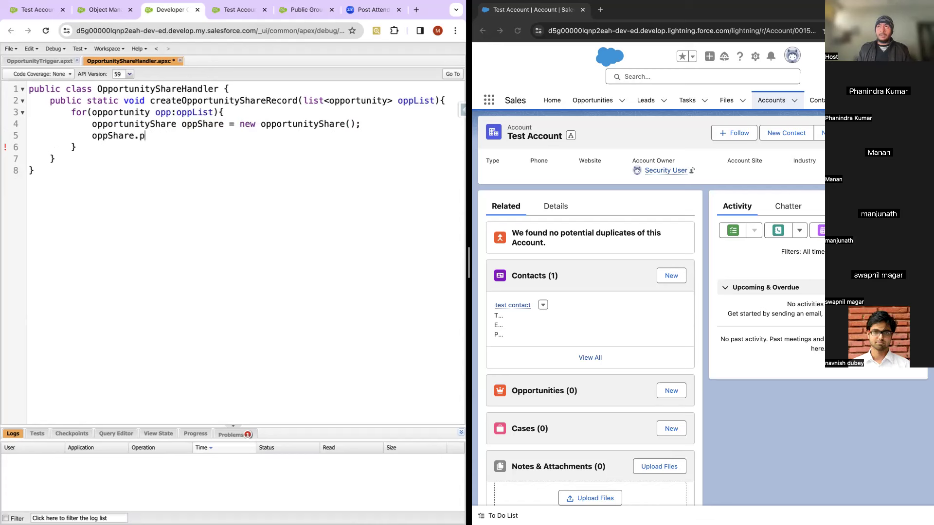
type("opportunityId =")
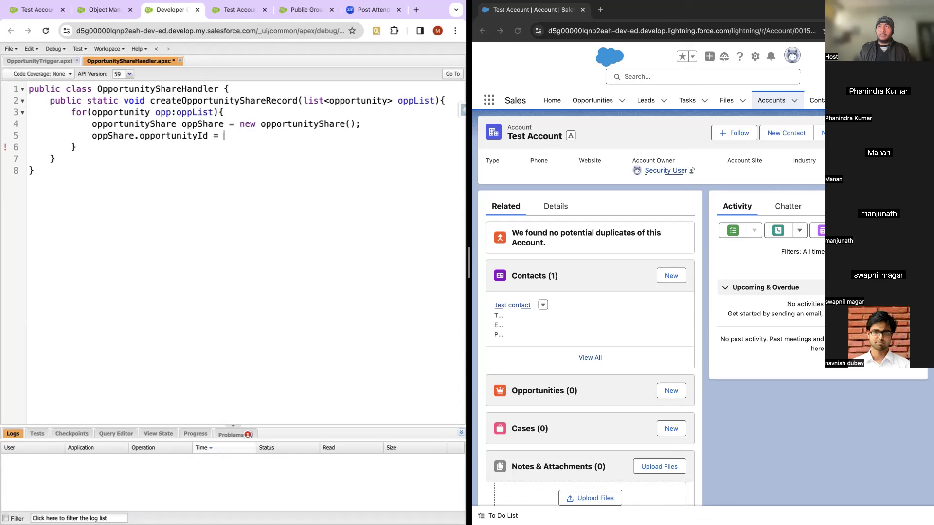
type(" opp.id;")
Step: Begin the oppShare.UserOrGroupId = assignment, then bring the browser window forward
key("Return")
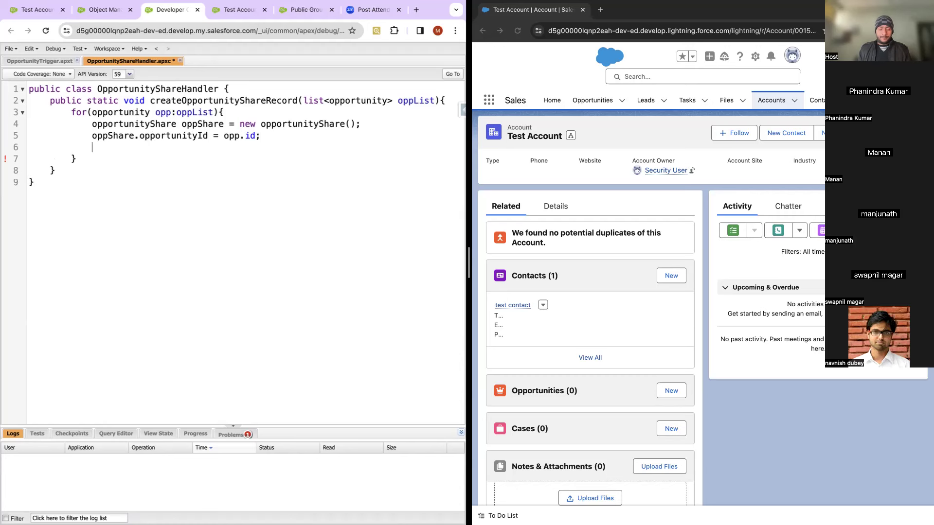
type("oppShare.")
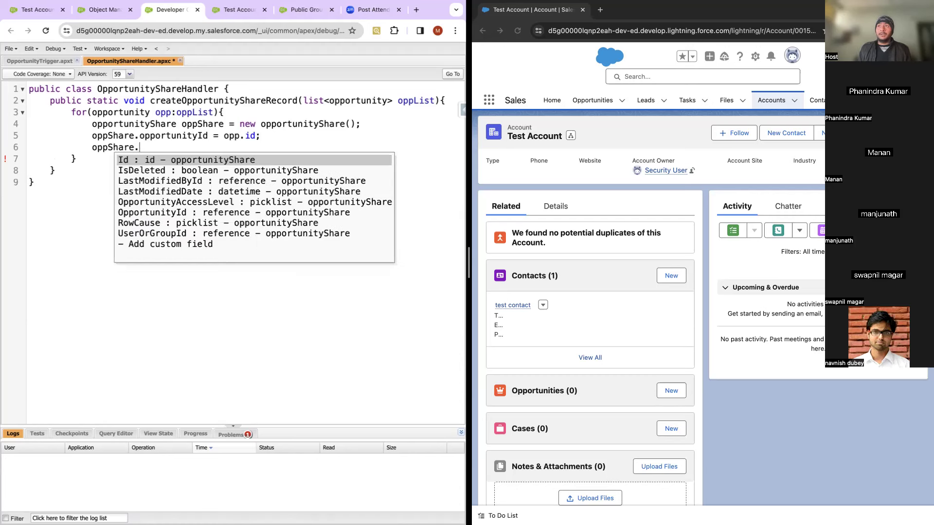
left_click(157, 233)
type("=")
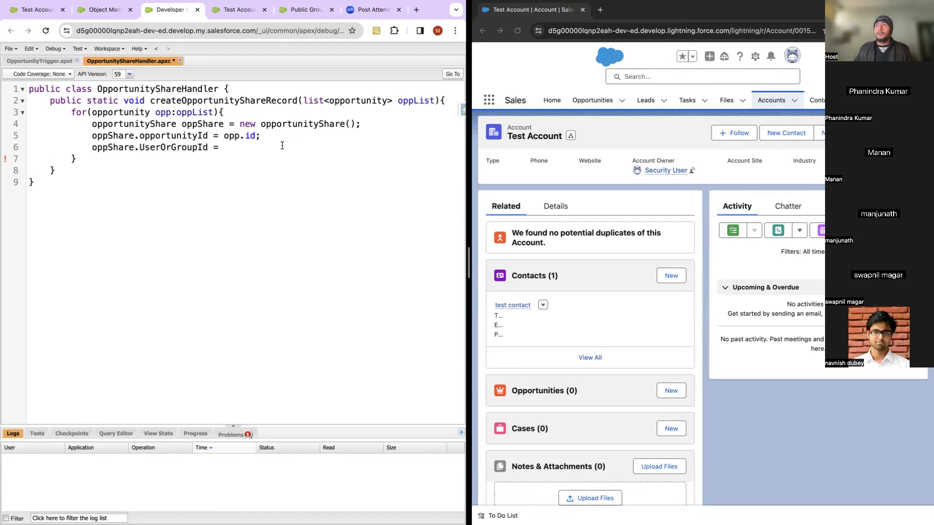
left_click(519, 33)
left_click(518, 33)
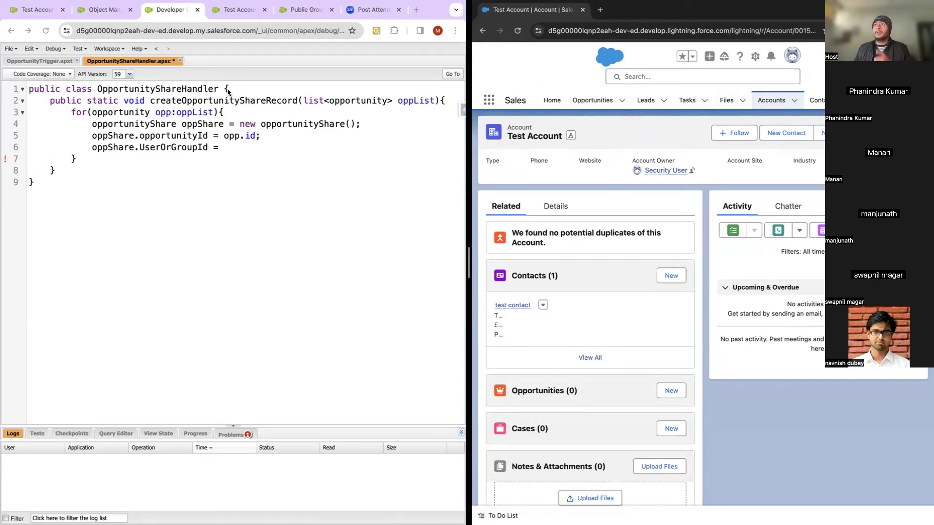
Step: Open the TEst group member's user detail page from Public Groups setup
left_click(35, 9)
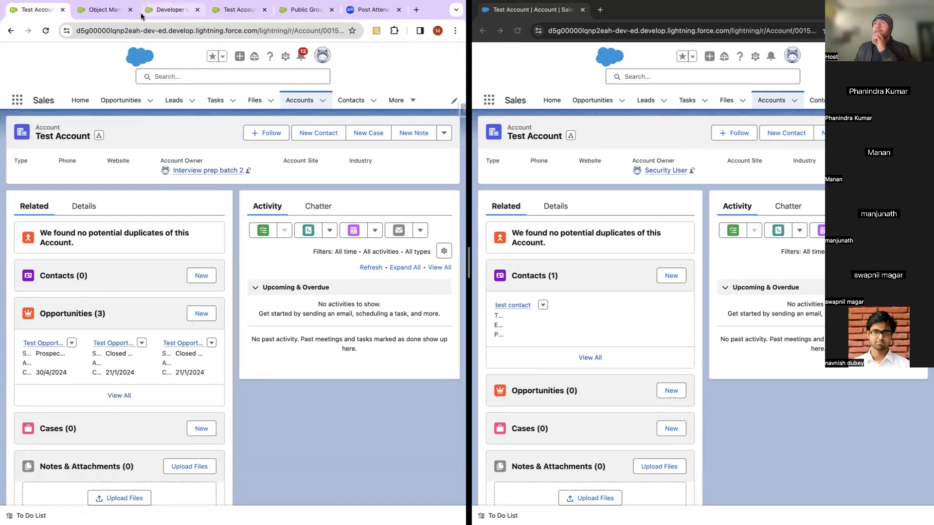
left_click(107, 16)
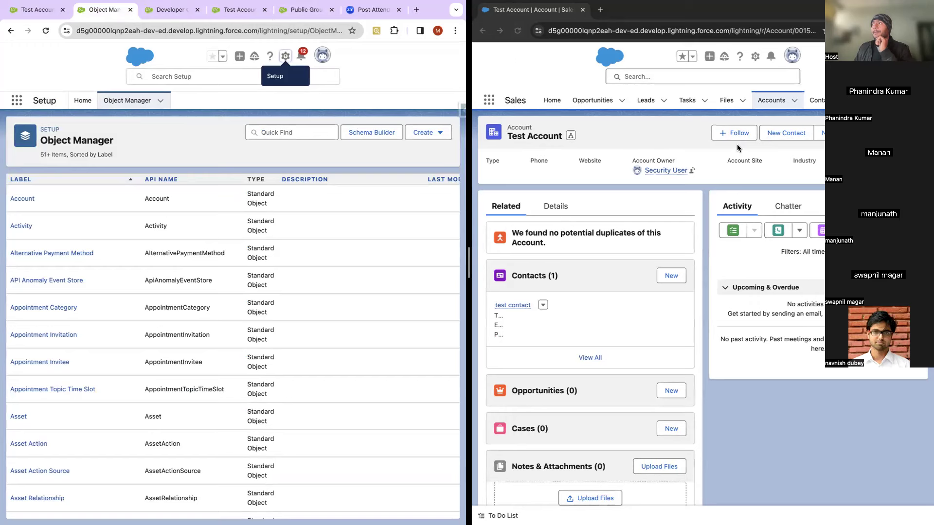
left_click(226, 15)
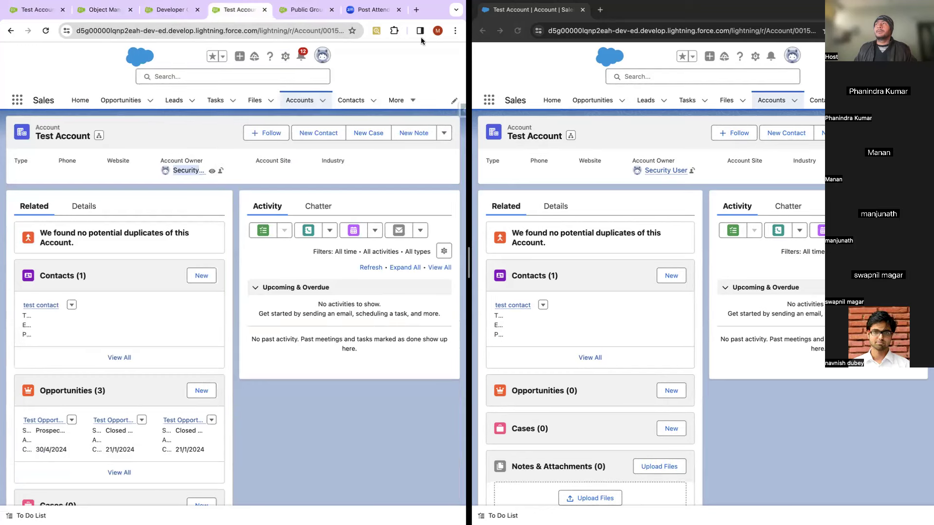
left_click(311, 10)
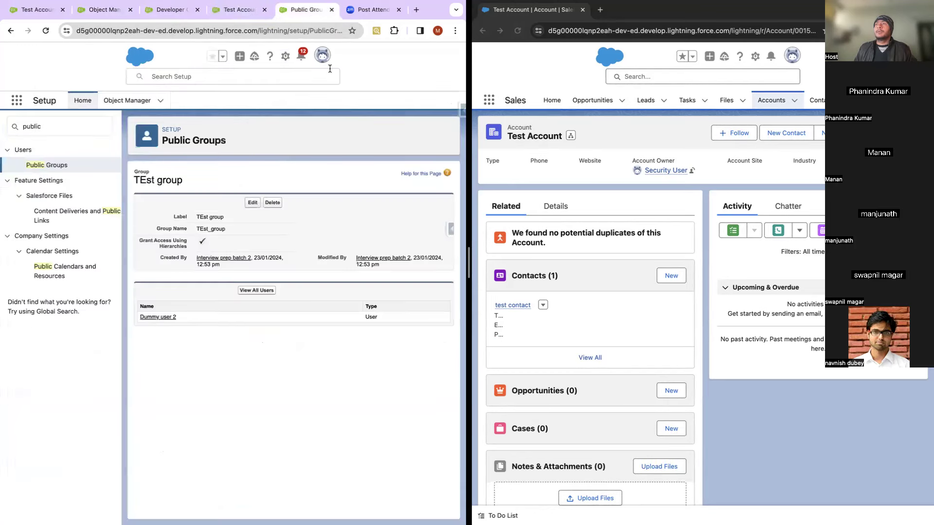
left_click(164, 321)
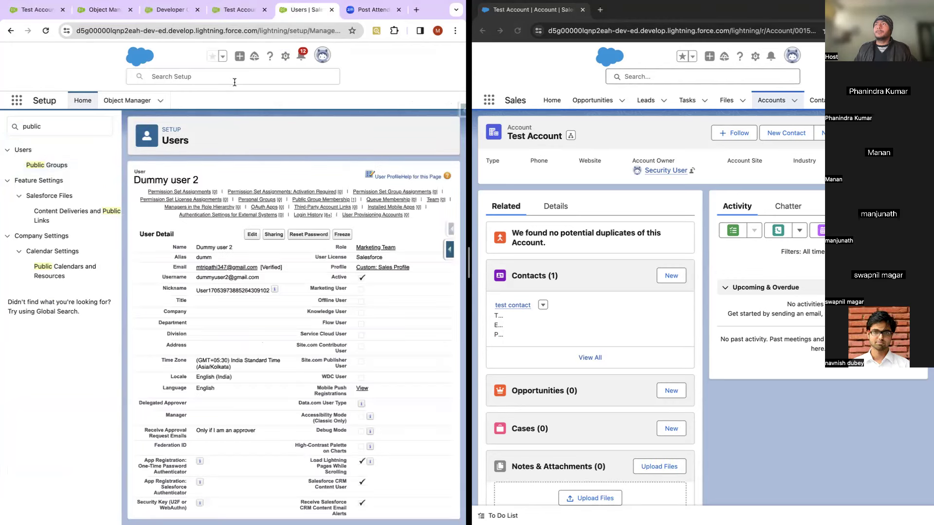
Step: Select the member user's ID in the page address and return to the handler code
mouse_move(317, 192)
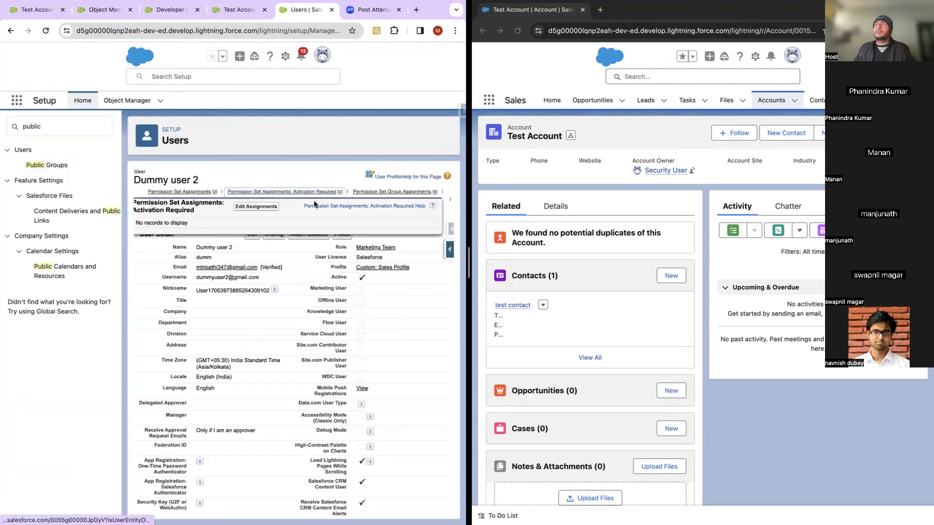
left_click(279, 31)
key("End")
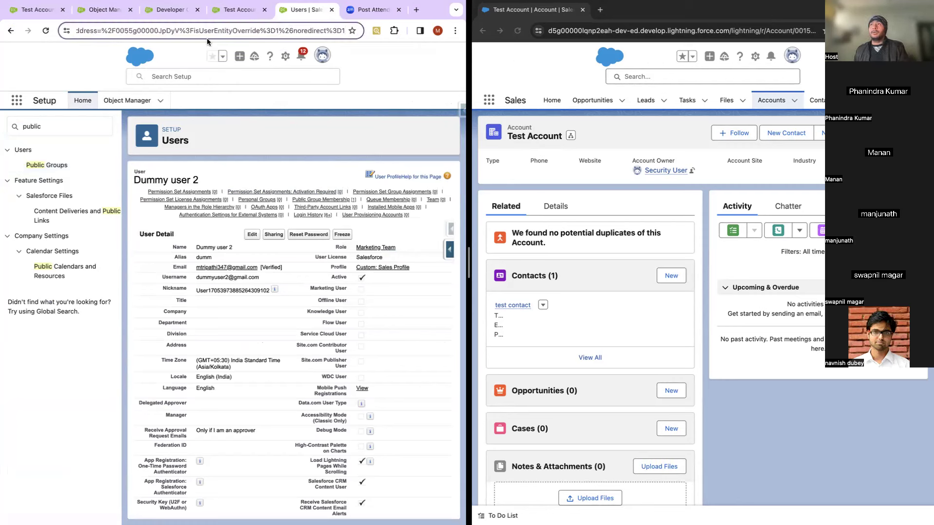
double_click(143, 30)
key("super+c")
left_click(137, 30)
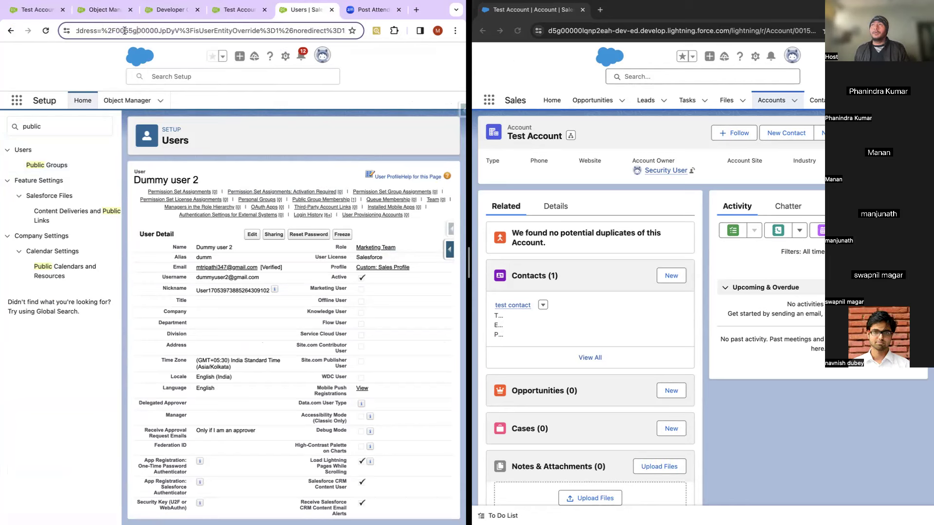
left_click_drag(116, 31, 175, 30)
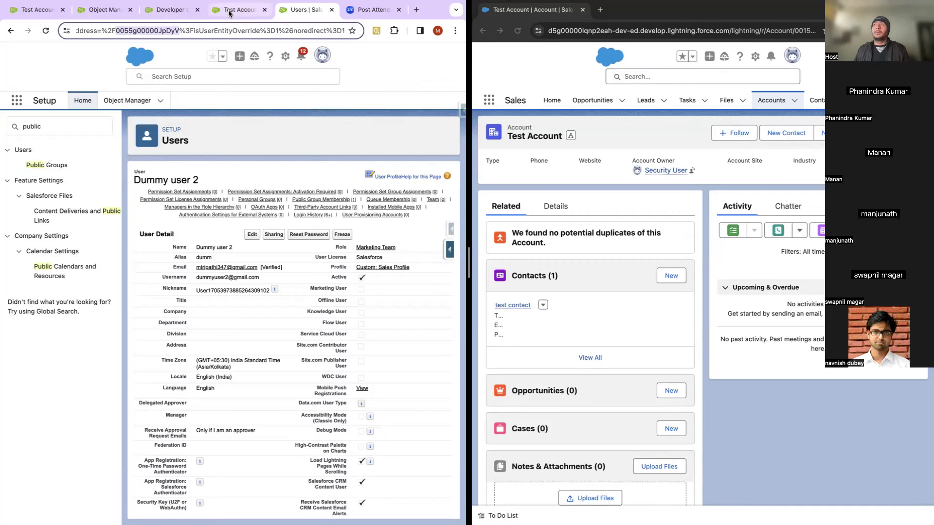
left_click(167, 10)
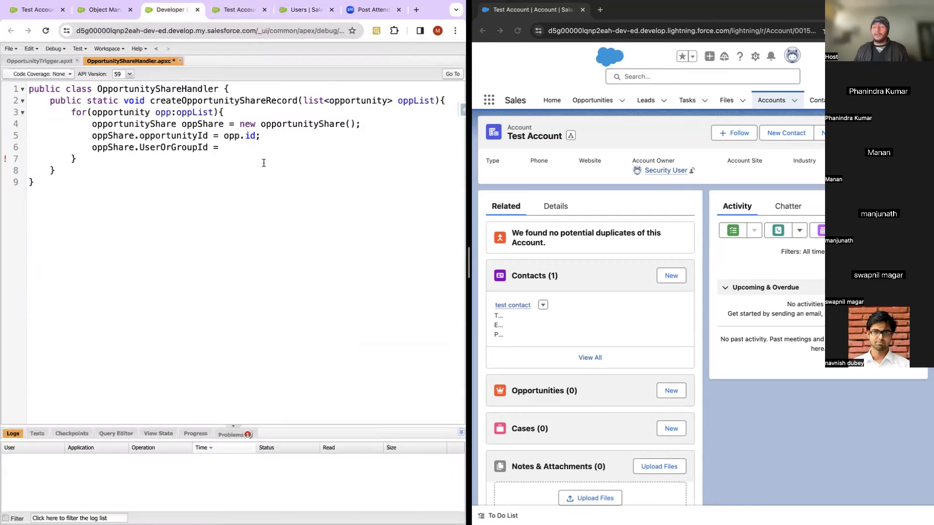
Step: Assign UserOrGroupId the pasted user ID as a quoted string
type("'';")
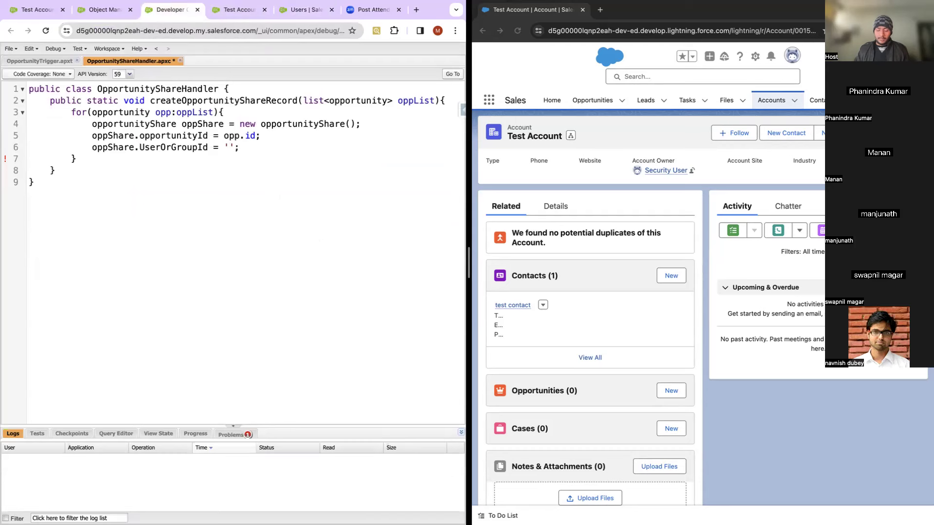
key("Left")
key("super+v")
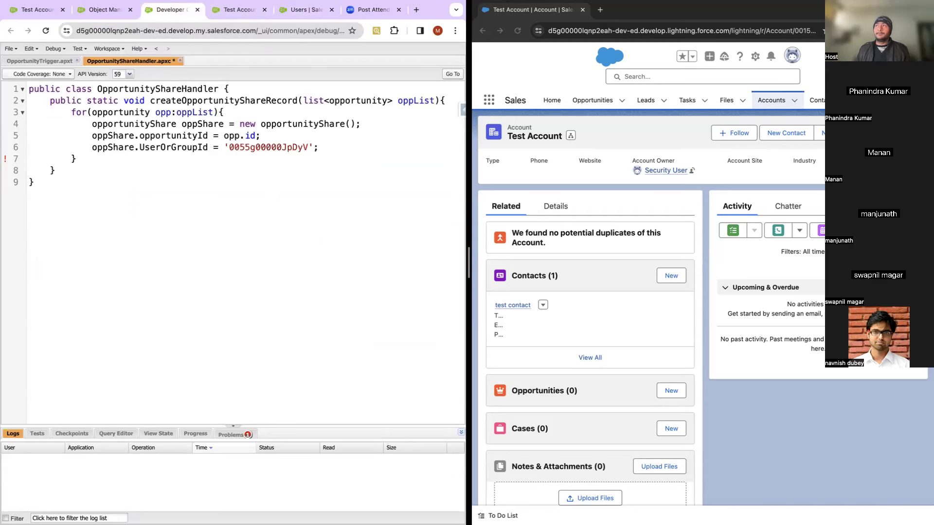
left_click(332, 148)
Step: Start a new line with oppShare.RowCause chosen from autocomplete
key("Return")
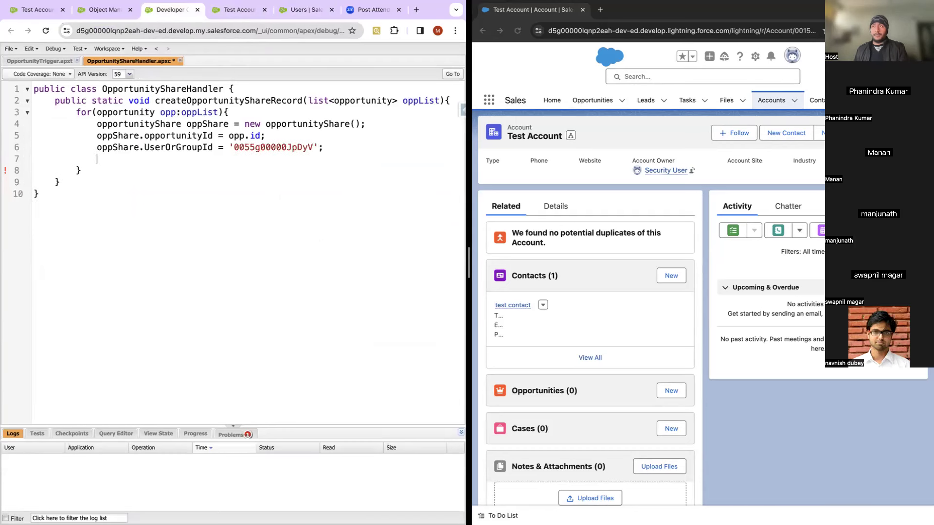
type("opp")
key("BackSpace")
key("BackSpace")
key("BackSpace")
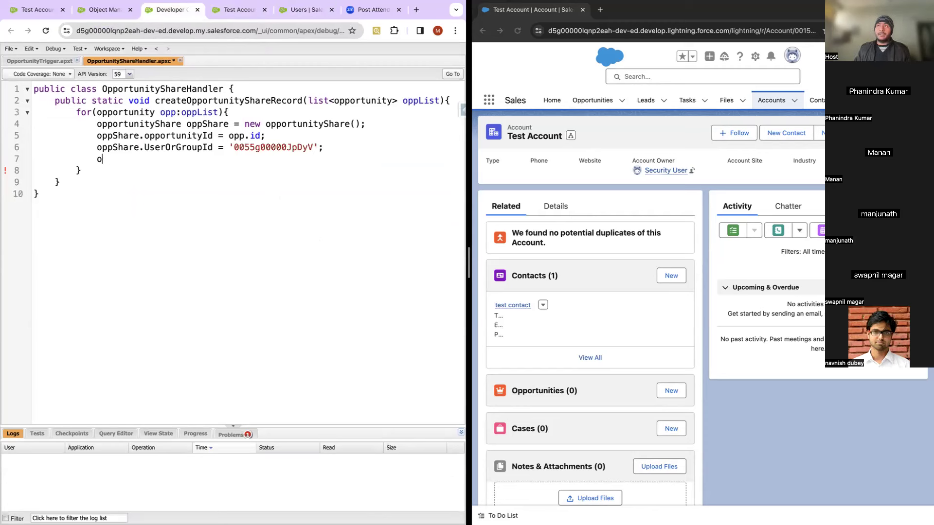
type("oppShre")
key("BackSpace")
key("BackSpace")
type("are.r")
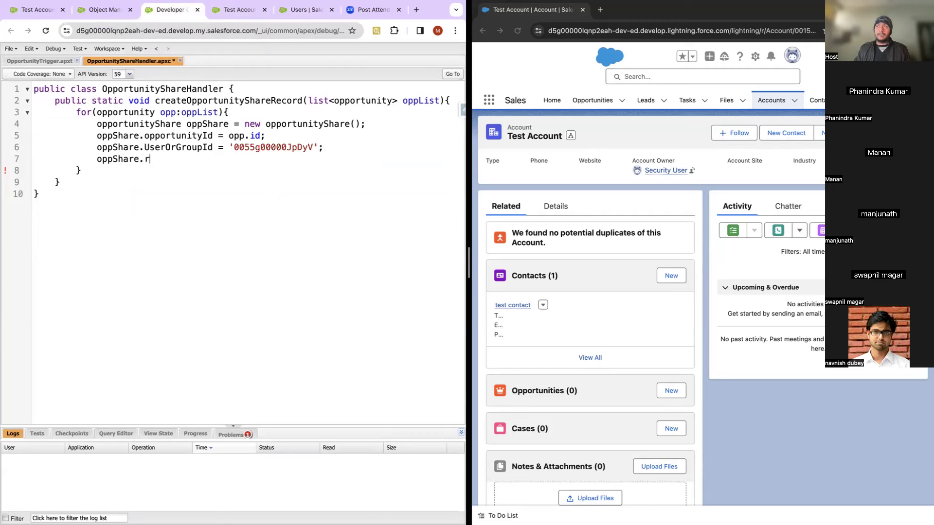
type("ow")
key("BackSpace")
key("BackSpace")
key("BackSpace")
key("BackSpace")
type(".r")
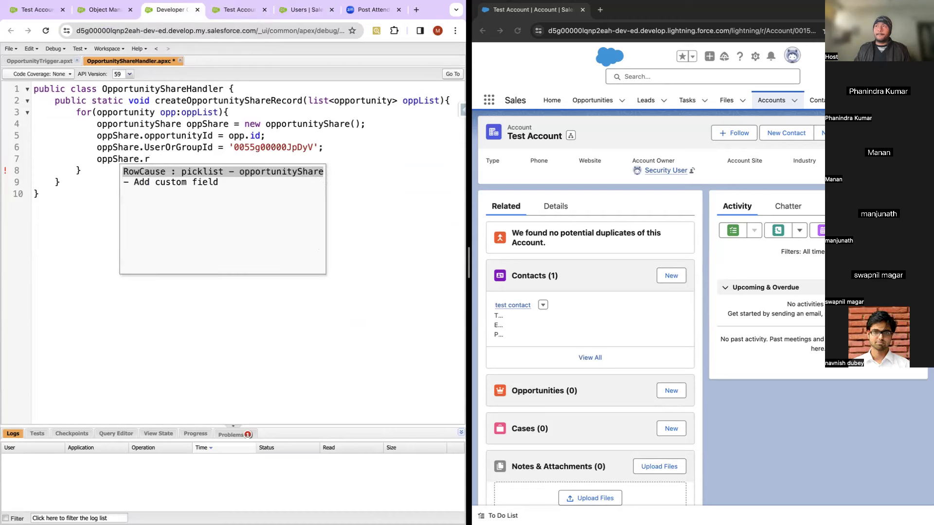
left_click(141, 172)
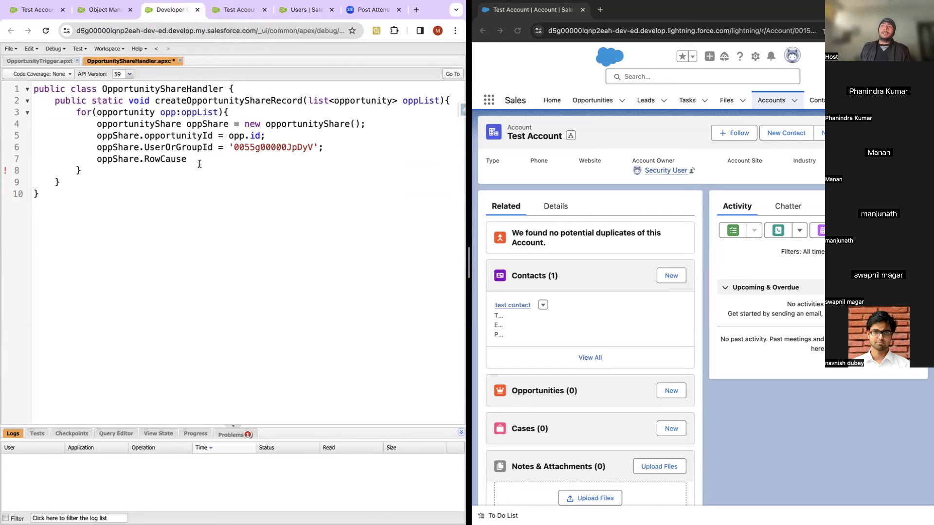
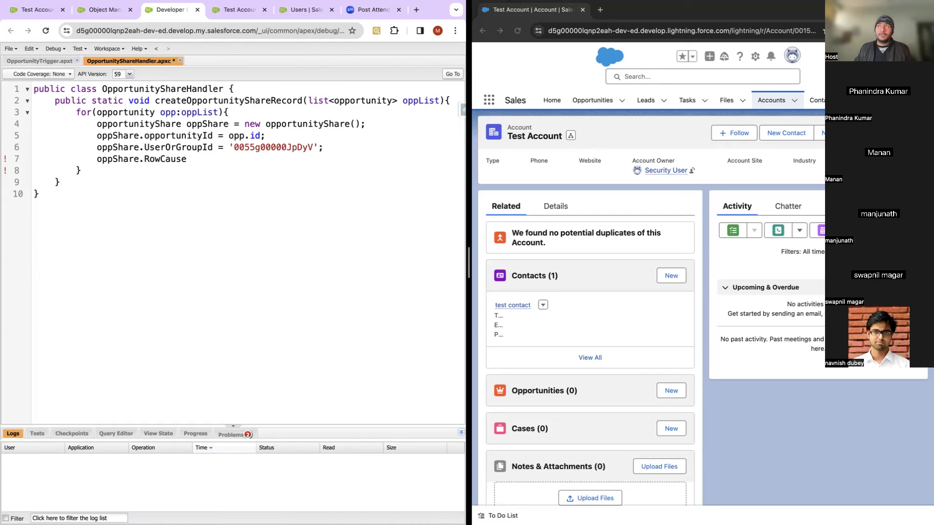
Step: Set the share's RowCause to 'Manual' and add OpportunityAccessLevel = 'Read' on the next line
type("= '")
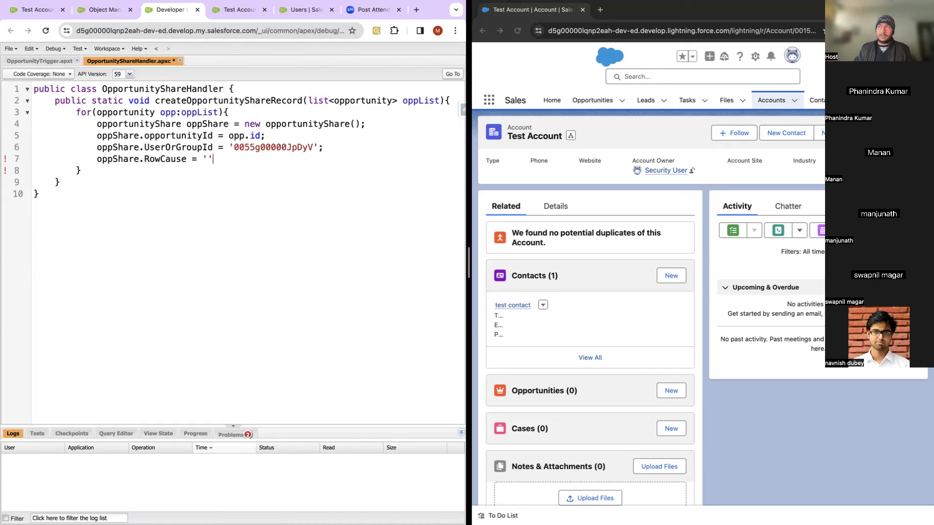
type("';Manual")
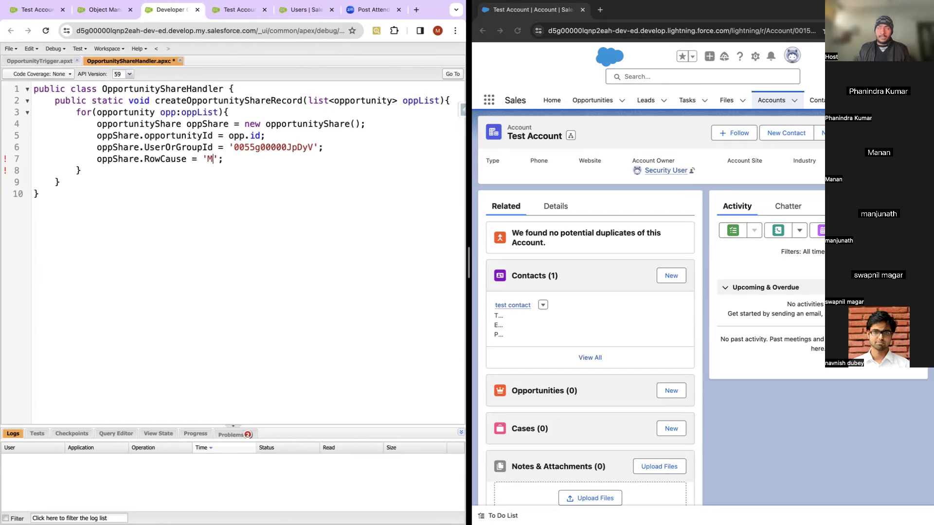
left_click(260, 159)
key("Return")
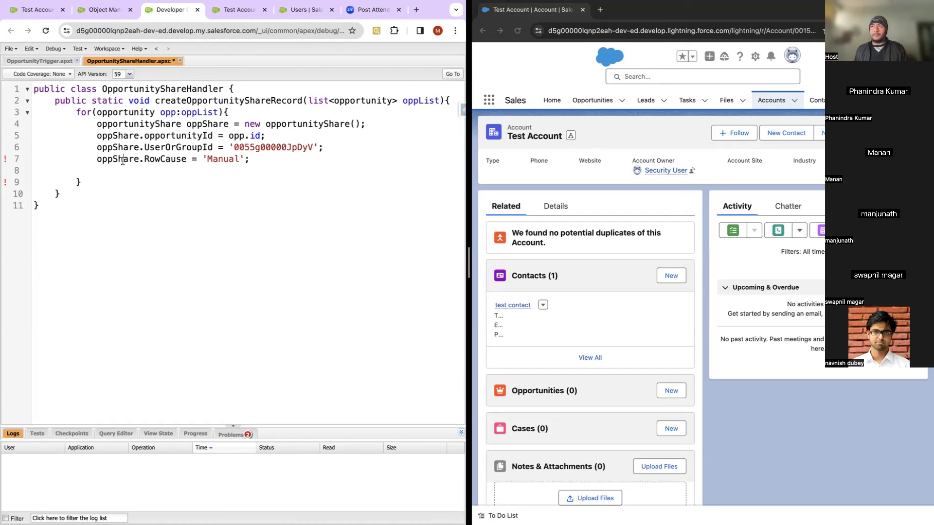
double_click(123, 159)
key("ctrl+c")
left_click(106, 170)
key("ctrl+v")
type(".")
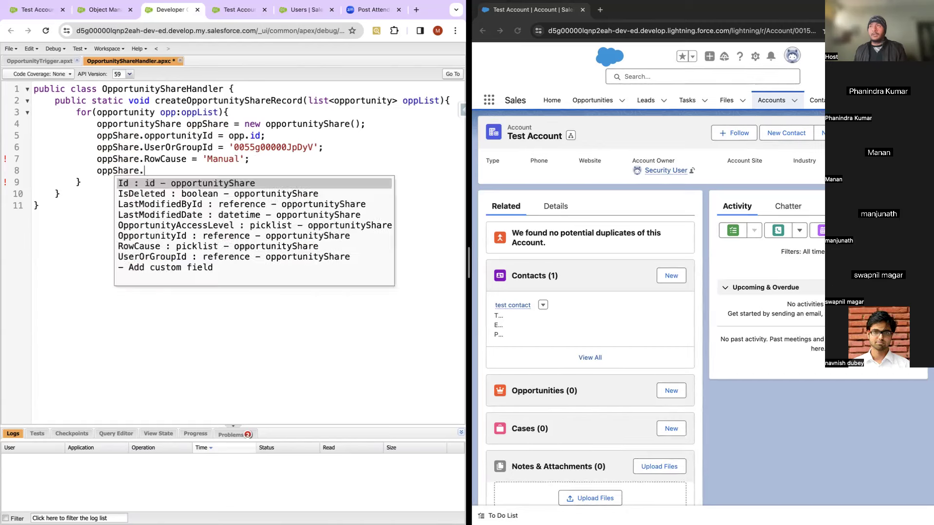
left_click(163, 226)
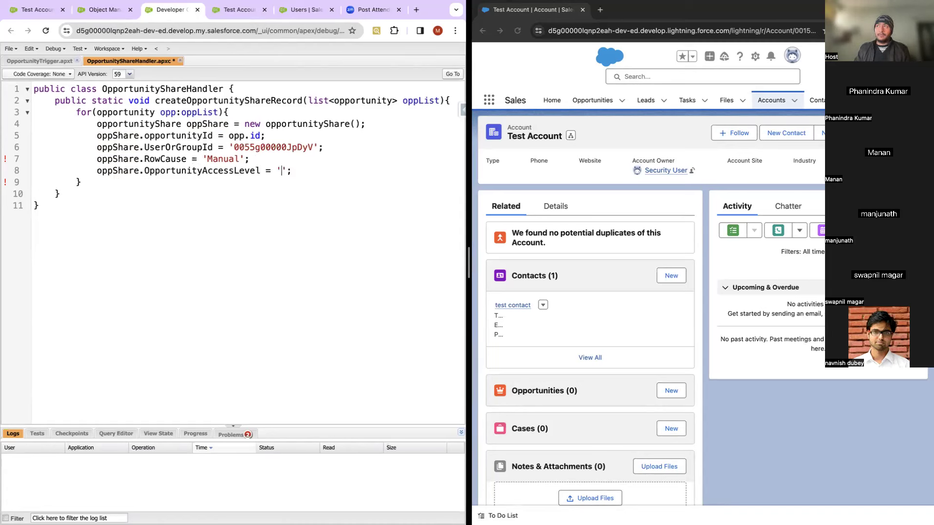
type("= 'Read")
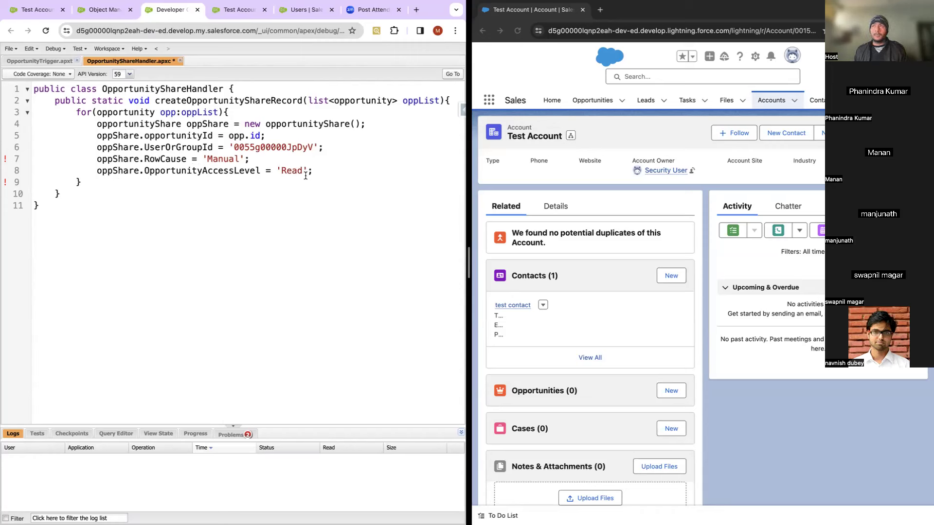
Step: Review the compile problems and delete the unfinished oppShare. line after the access level
left_click(232, 438)
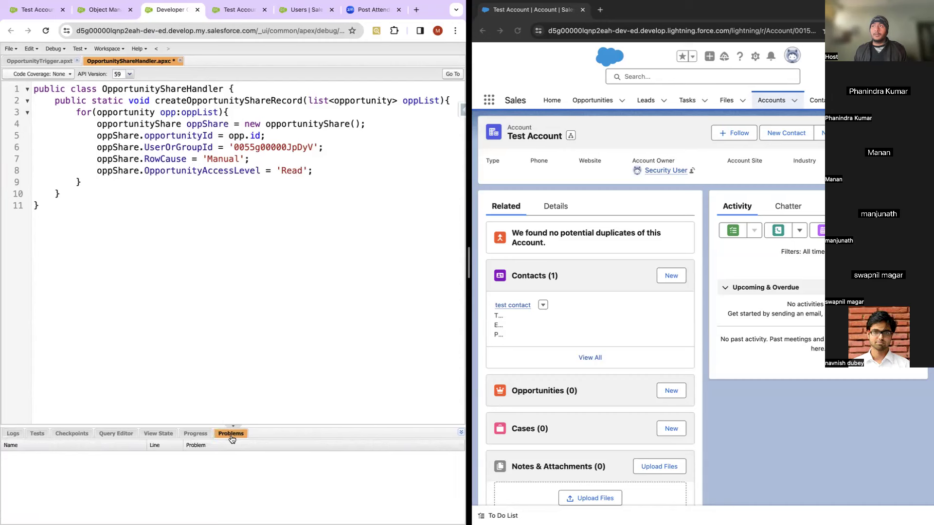
key("Return")
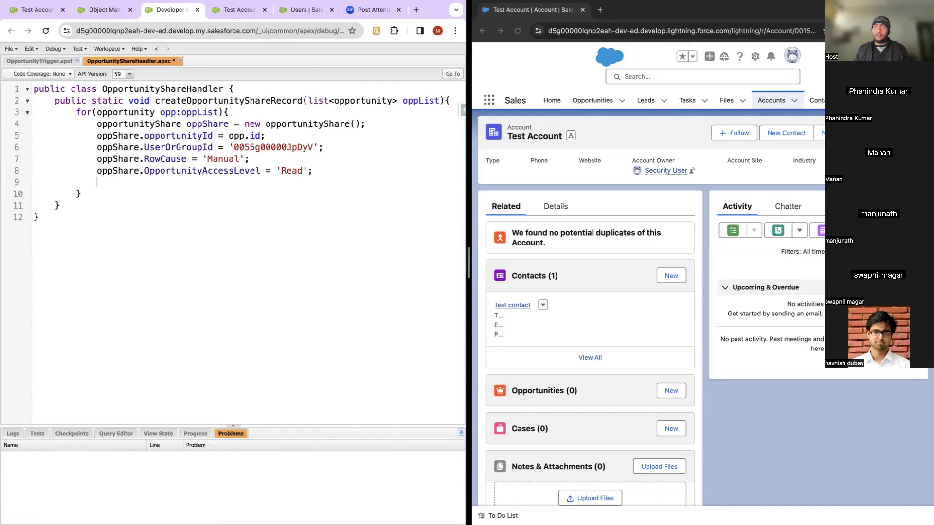
double_click(113, 172)
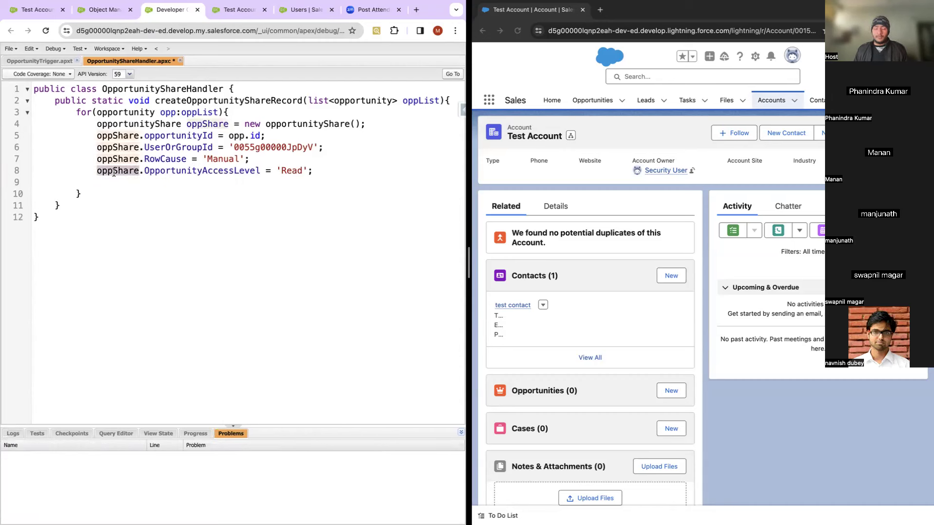
left_click(320, 171)
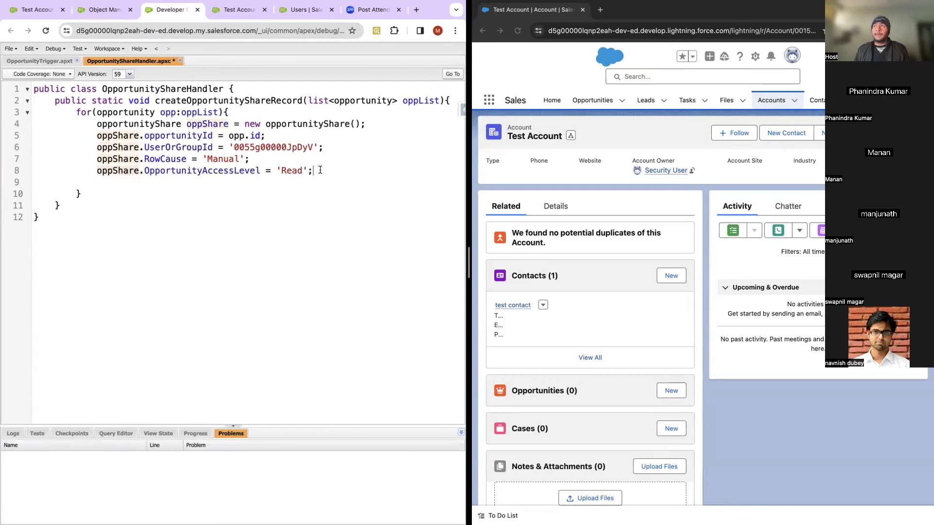
key("Return")
type("oppShare")
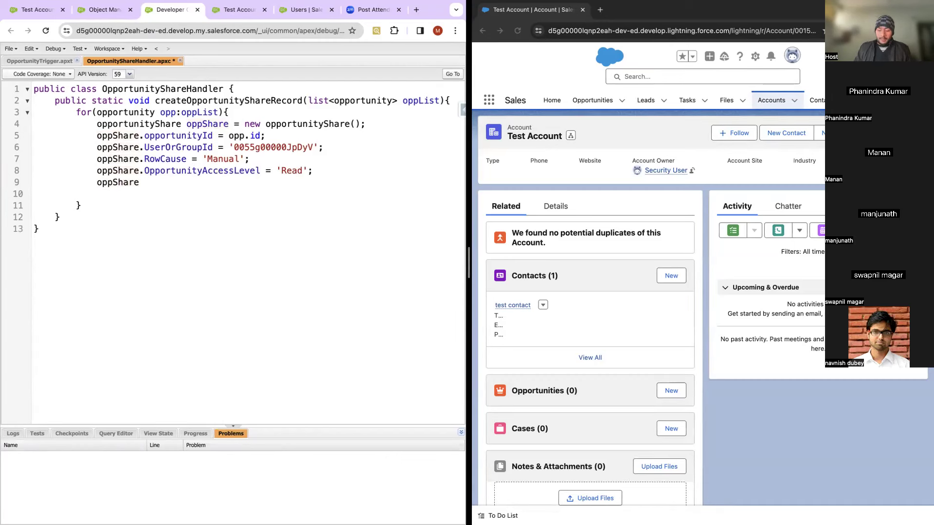
type(".")
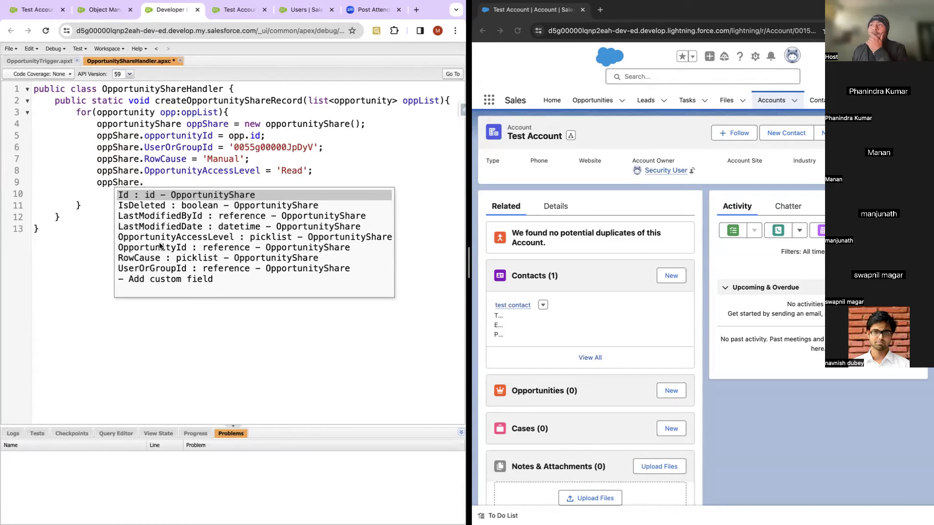
left_click(105, 203)
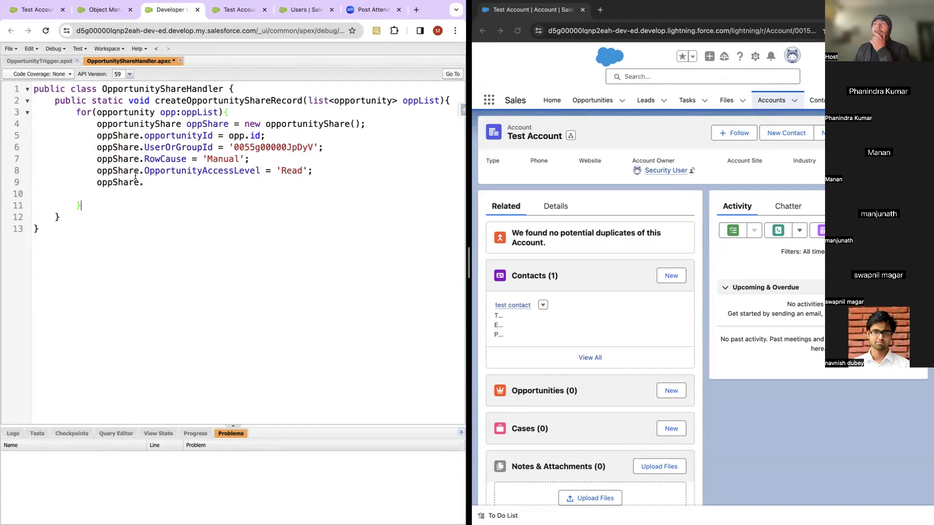
left_click_drag(152, 181, 91, 181)
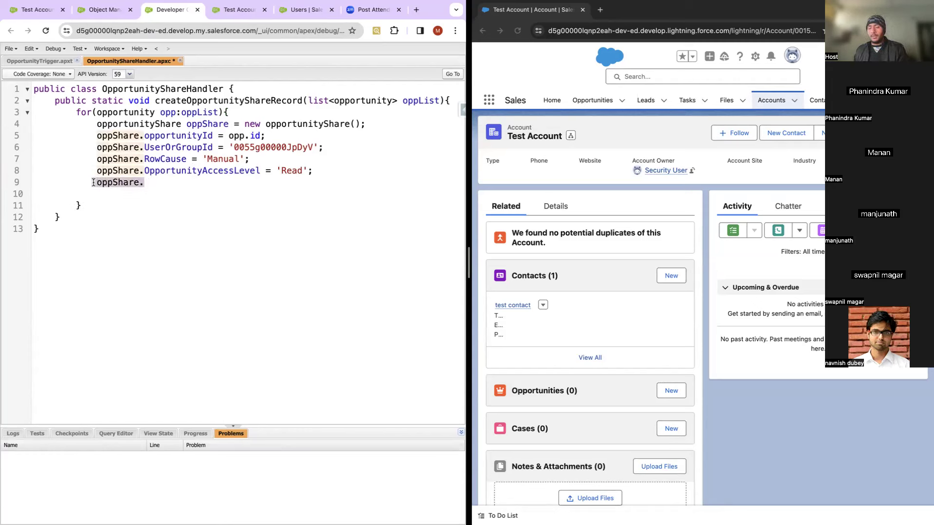
key("BackSpace")
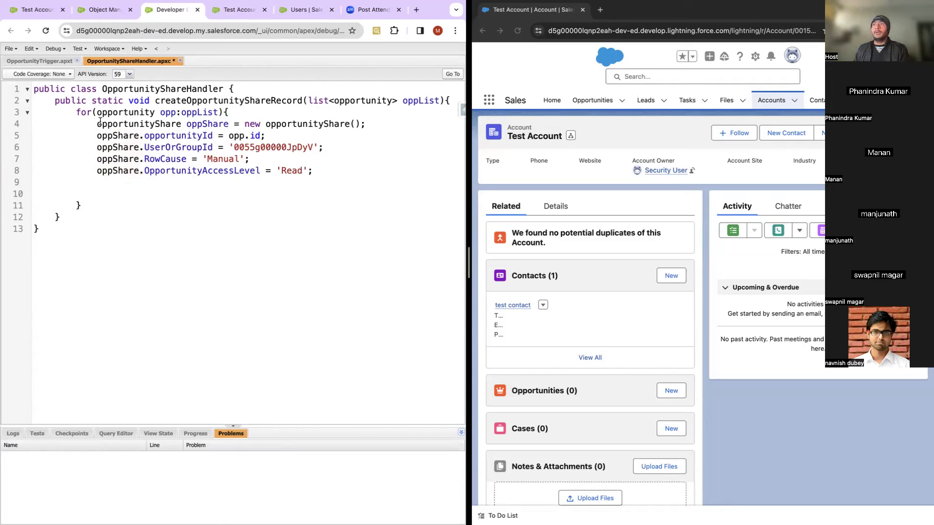
left_click(77, 113)
Step: Declare a list<opportunityShare> named oppShareList above the for loop
key("Return")
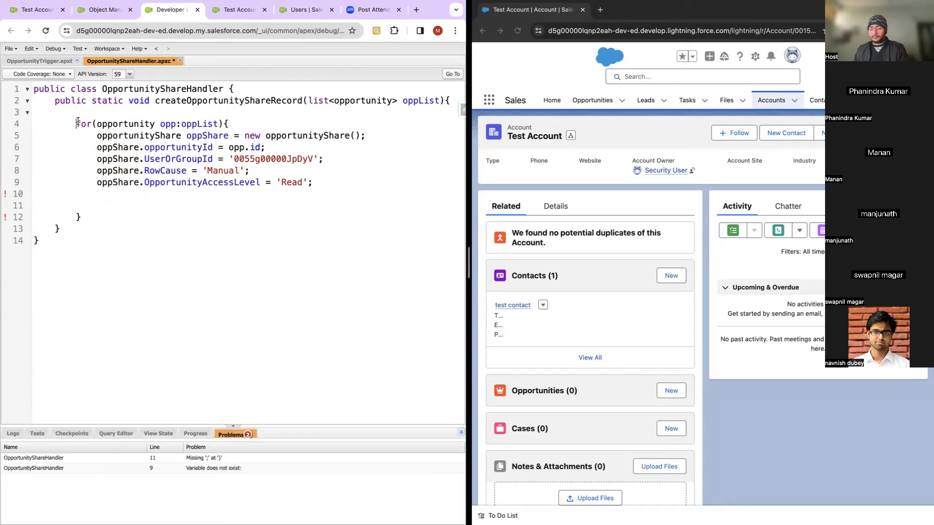
key("Up")
type("l")
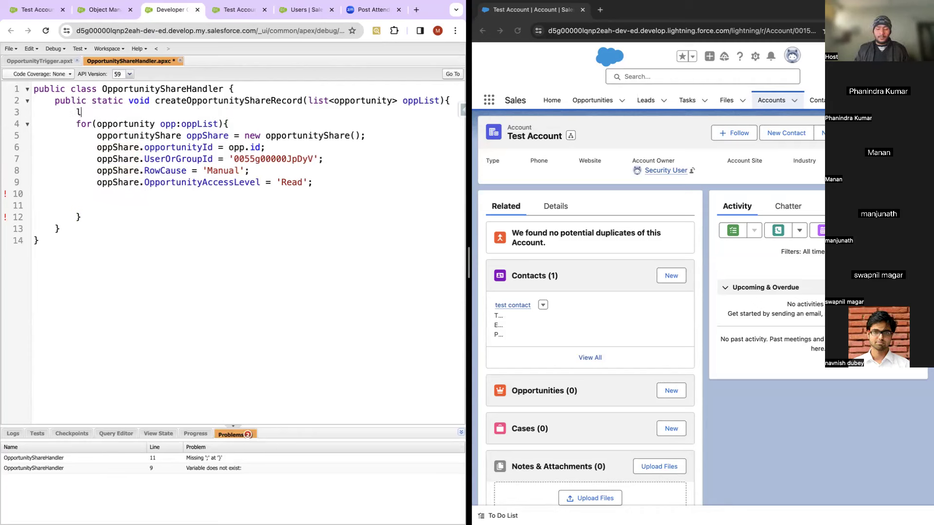
type("ist<>")
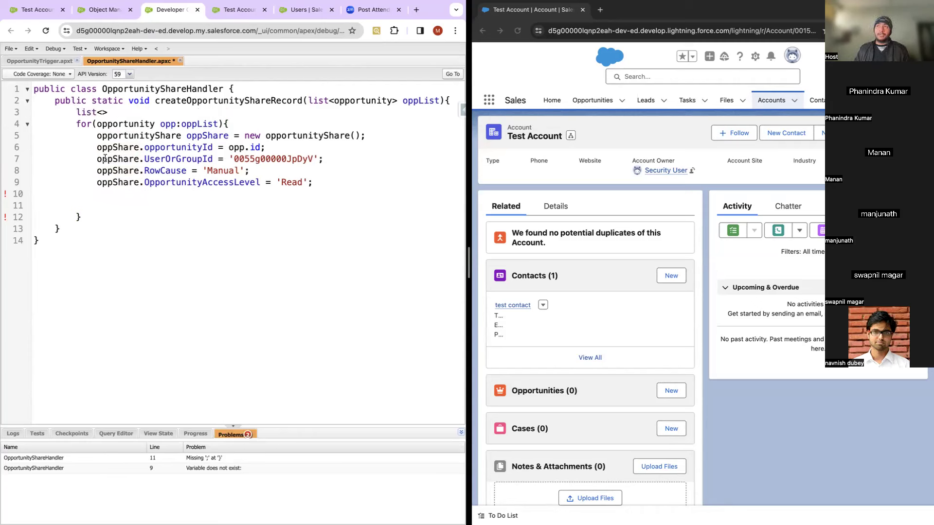
double_click(165, 135)
key("ctrl+c")
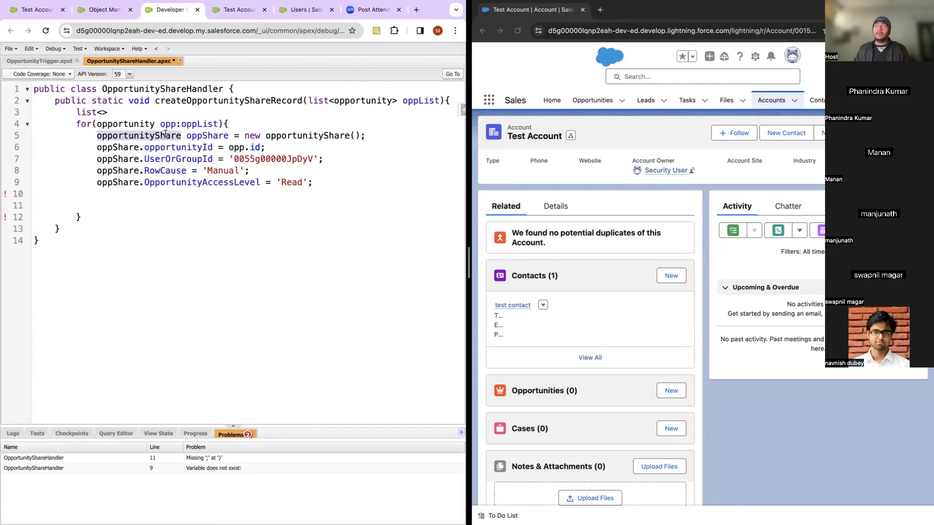
left_click(103, 114)
key("ctrl+v")
type("oppSaj")
key("BackSpace")
key("BackSpace")
type("ahreList = new list<>();")
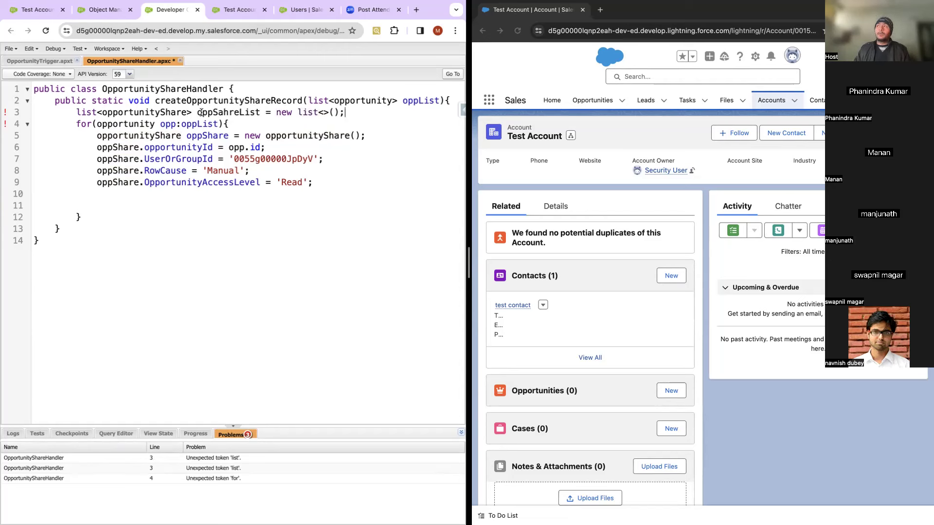
Step: Put opportunityShare inside new list<>() and fix the misspelled oppShareList name
double_click(171, 111)
key("super+c")
left_click(322, 112)
key("super+v")
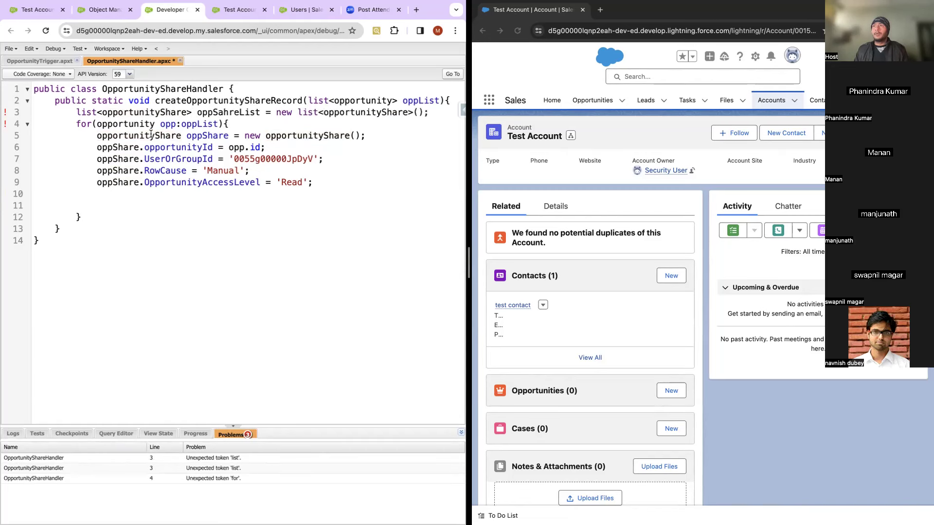
double_click(226, 111)
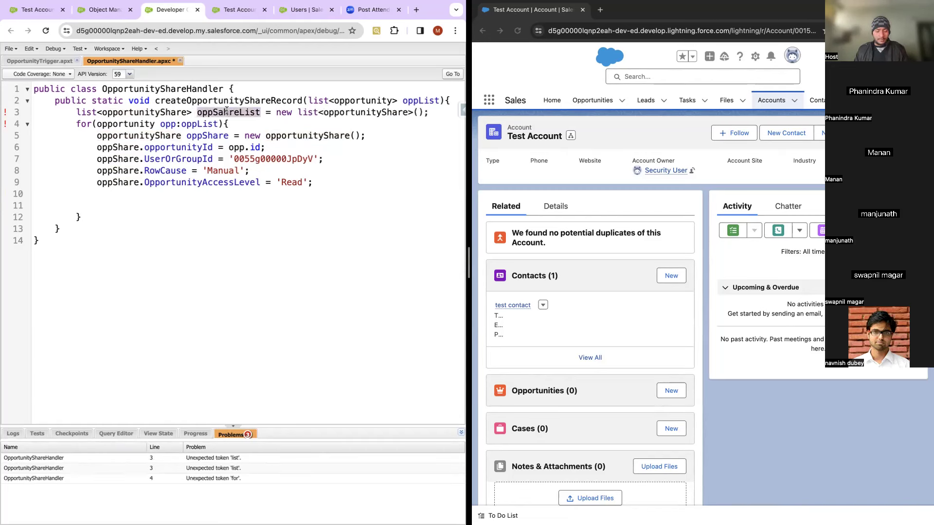
left_click(227, 112)
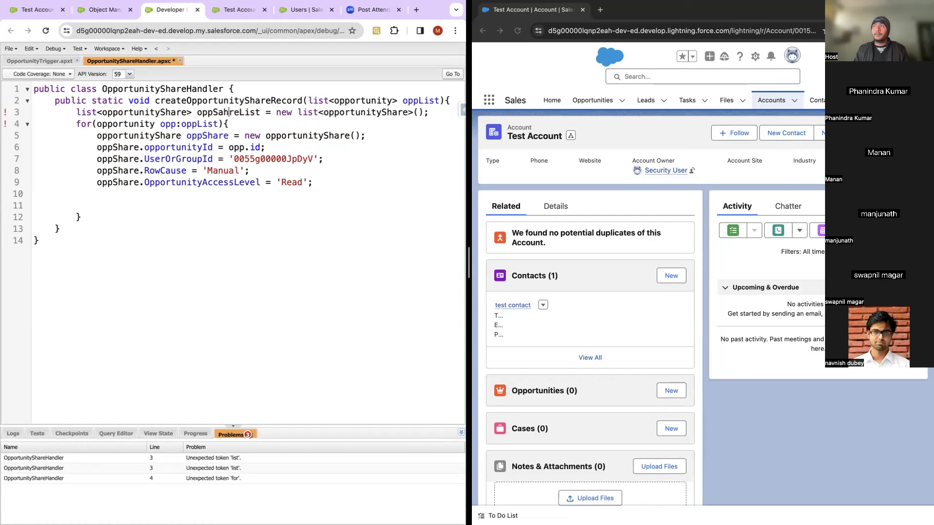
key("BackSpace")
key("BackSpace")
type("ha")
Step: Add each share to the list with oppShareList.add(oppShare); inside the loop
double_click(231, 113)
key("ctrl+c")
left_click(100, 194)
key("ctrl+v")
type(".add")
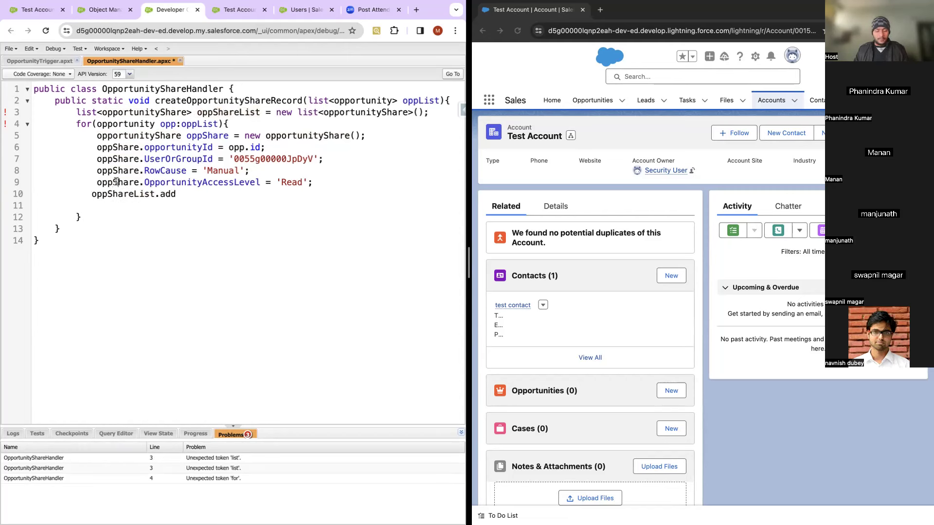
double_click(118, 183)
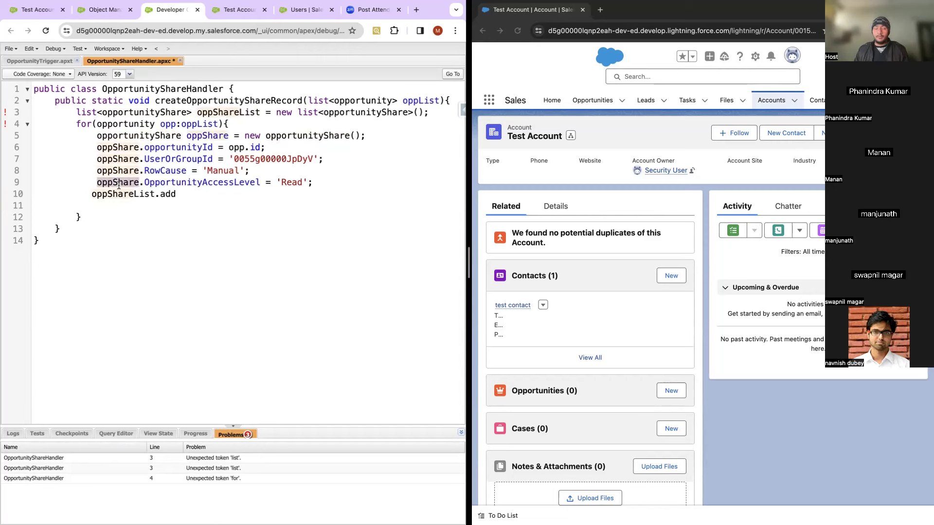
left_click(176, 194)
type("();")
key("Left")
type("oppShare")
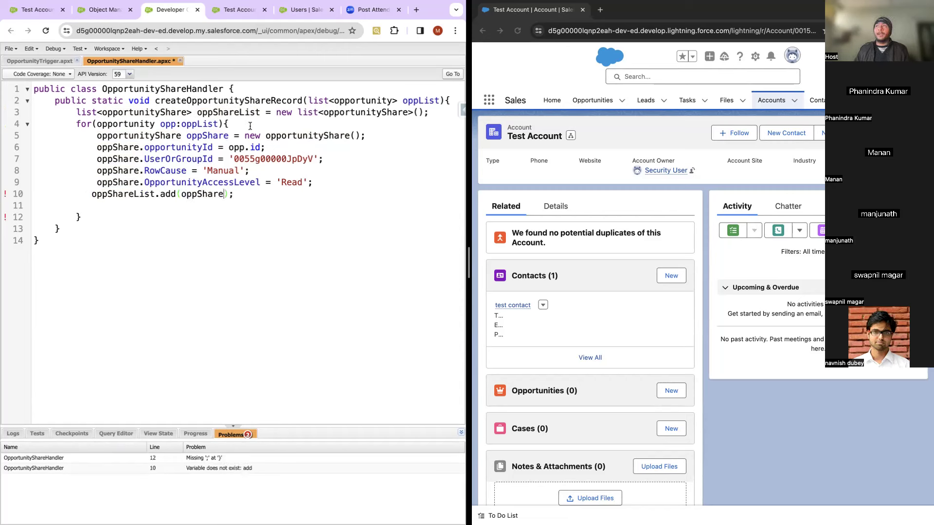
Step: Write 'insert oppShareList' on a new line after the loop
key("Down")
key("Down")
key("Return")
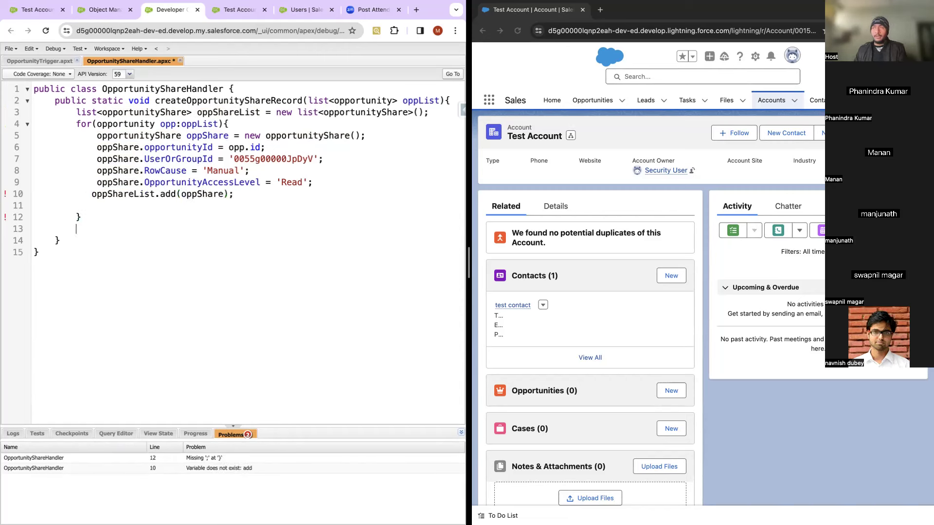
type("insert")
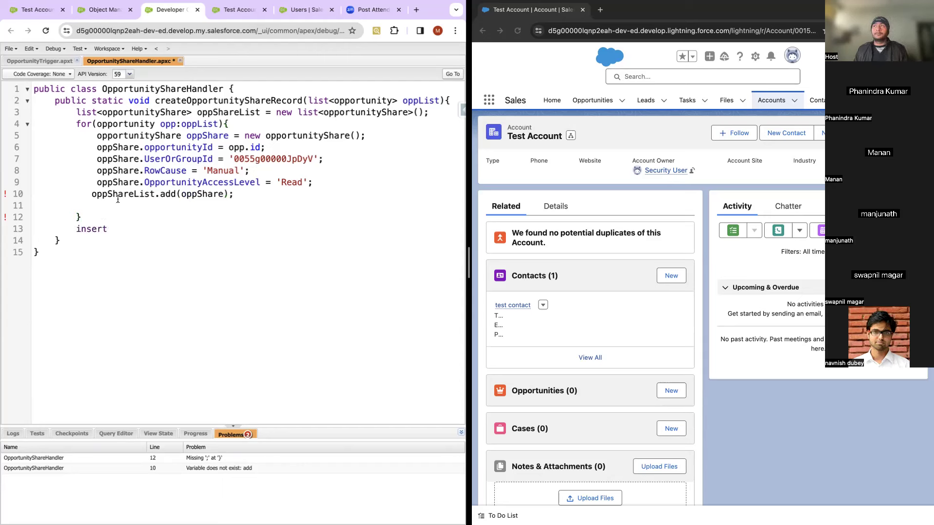
double_click(125, 195)
key("ctrl+c")
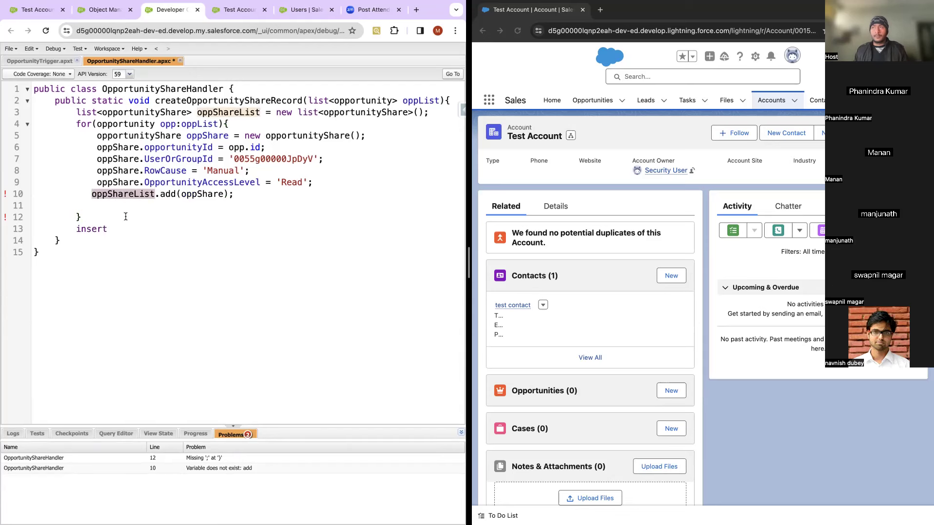
left_click(121, 230)
key("ctrl+v")
Step: Complete 'insert oppShareList;', save the handler, and view the OpportunityTrigger code
type(";")
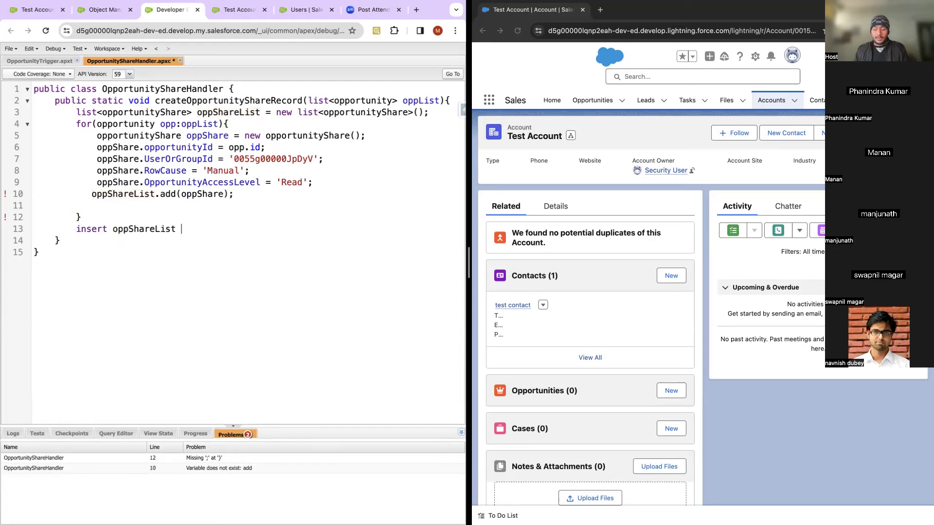
key("ctrl+s")
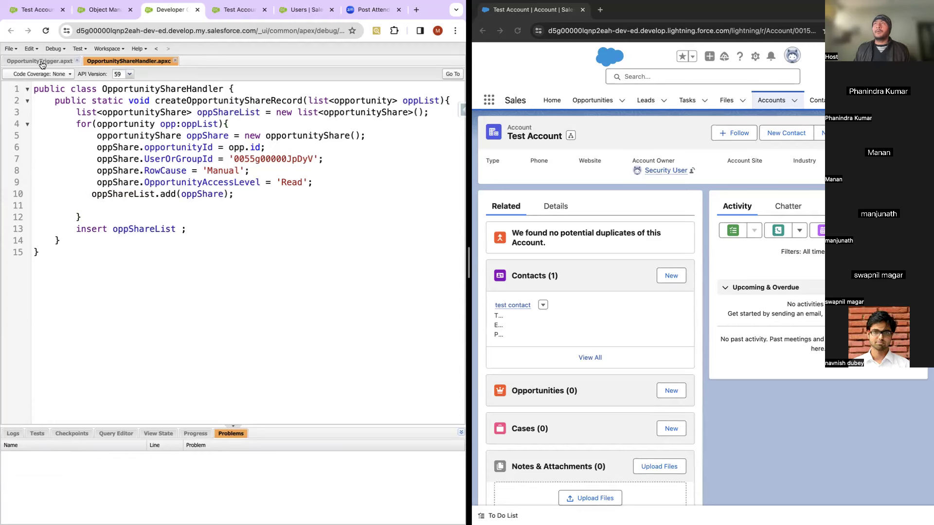
left_click(43, 64)
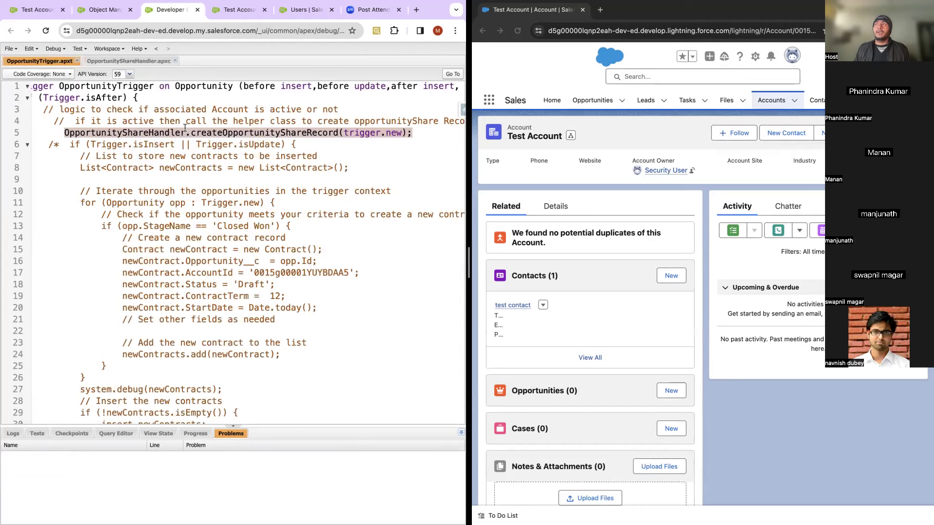
Step: Return to the handler class and open the Execute Anonymous window
left_click(132, 61)
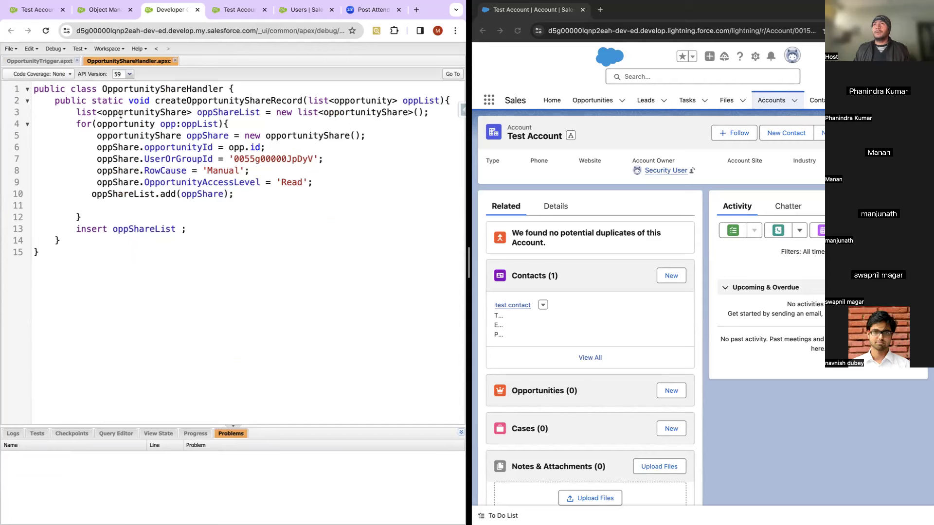
left_click(53, 48)
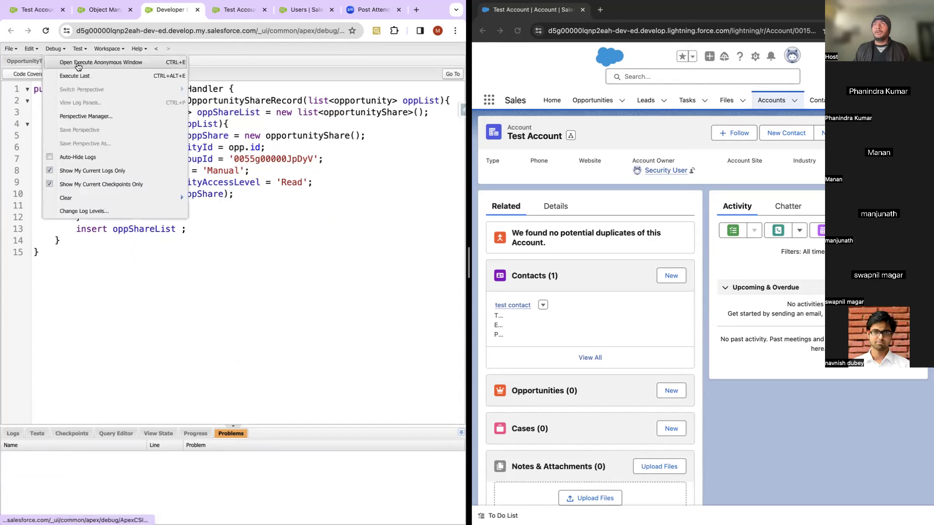
left_click(78, 63)
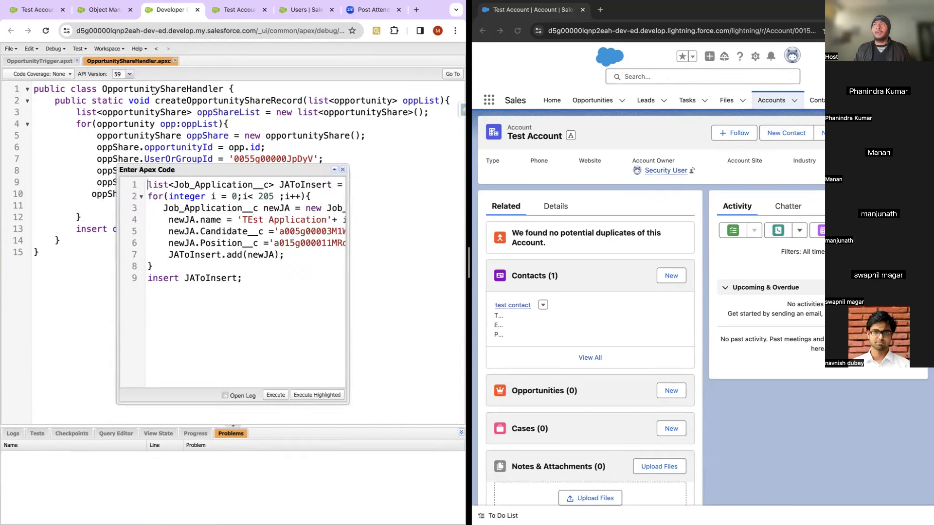
Step: Replace the sample code with a list<opportunity> query: select id, name from opportunity where id = ''
key("ctrl+a")
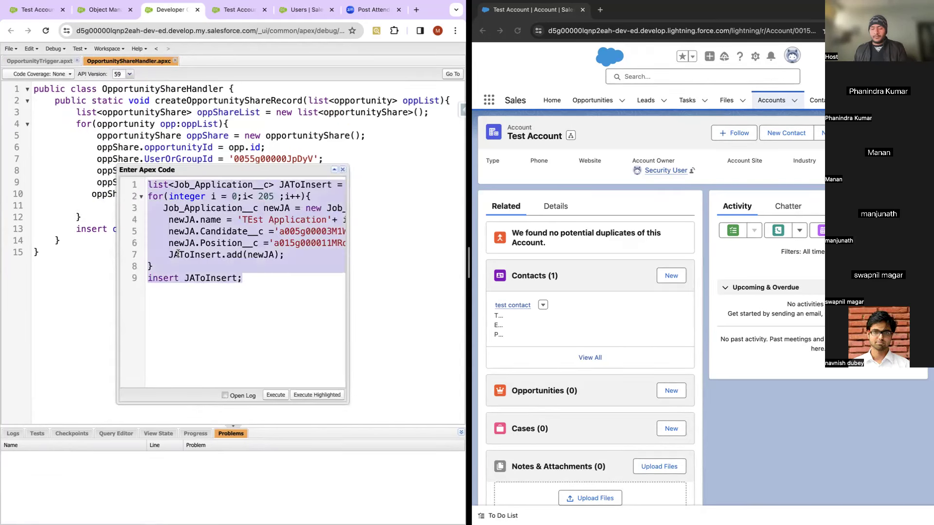
key("BackSpace")
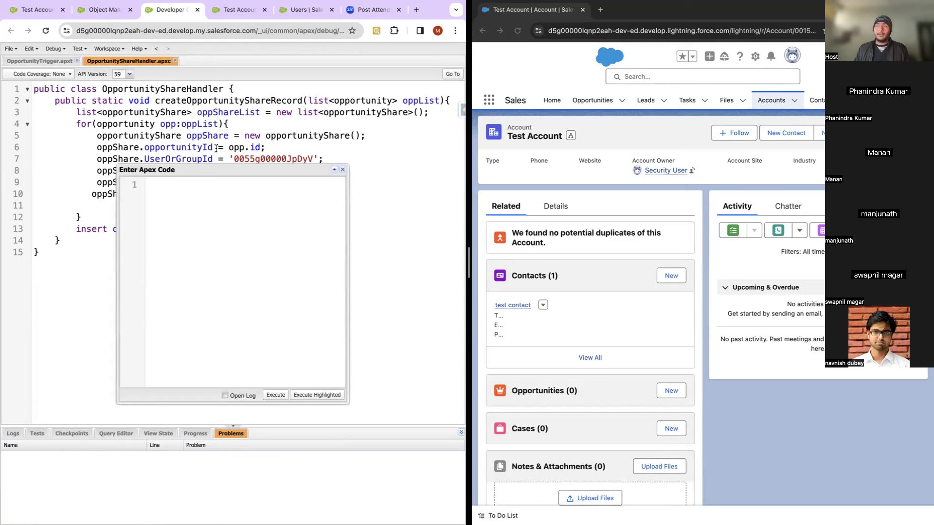
type("list<>")
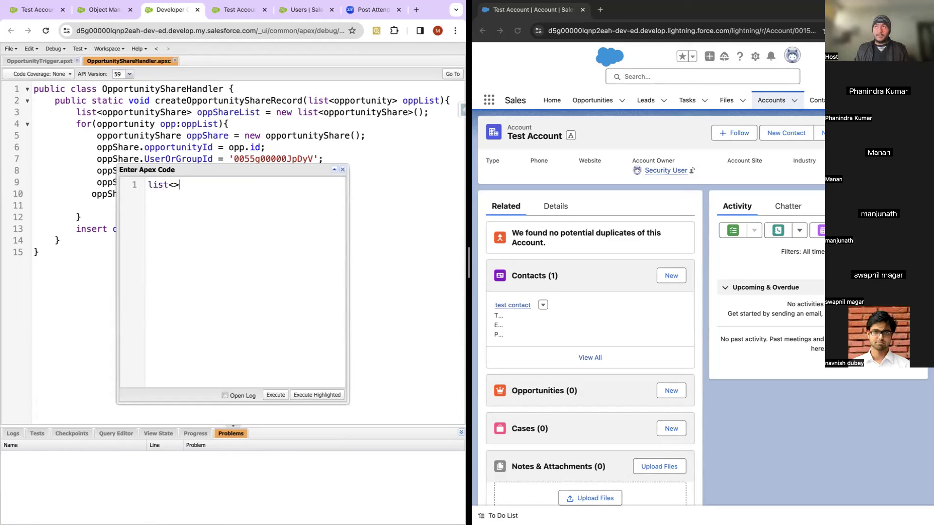
key("Left")
type("oppo")
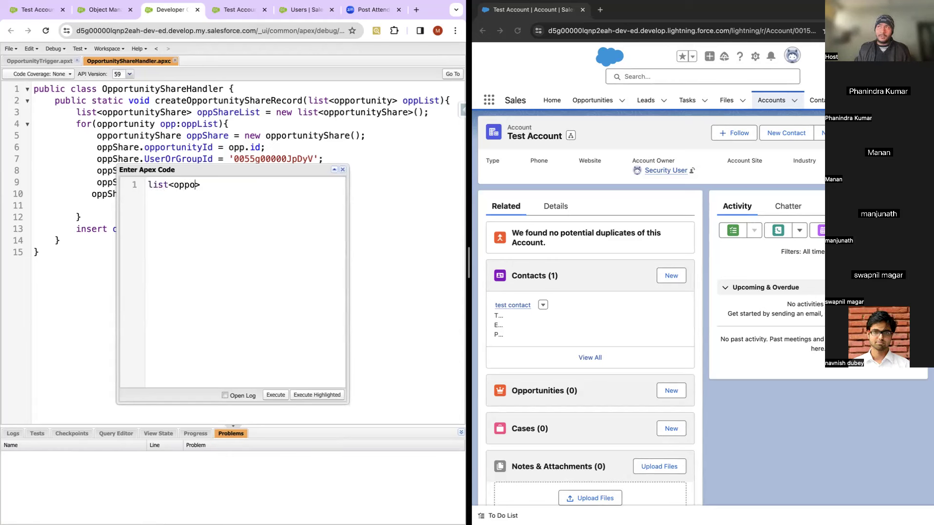
type("rtunity")
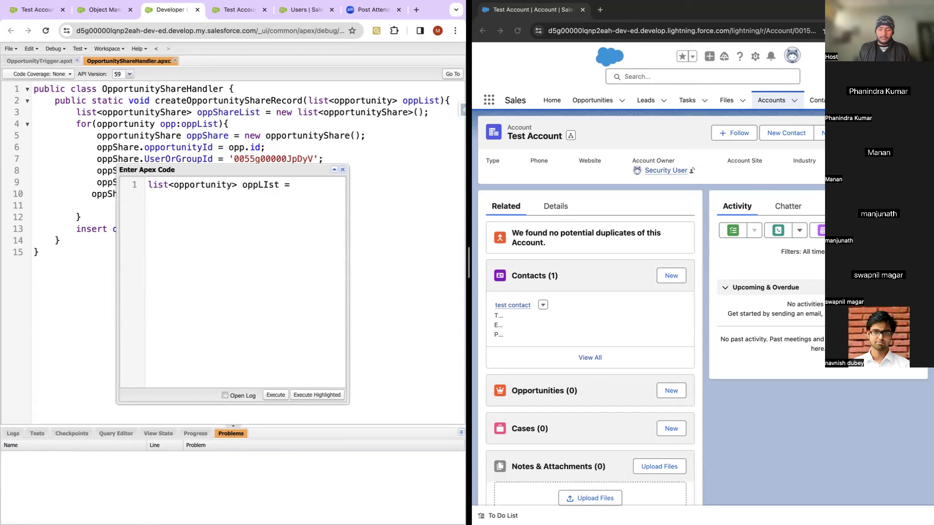
type(";")
left_click(301, 185)
type("select id")
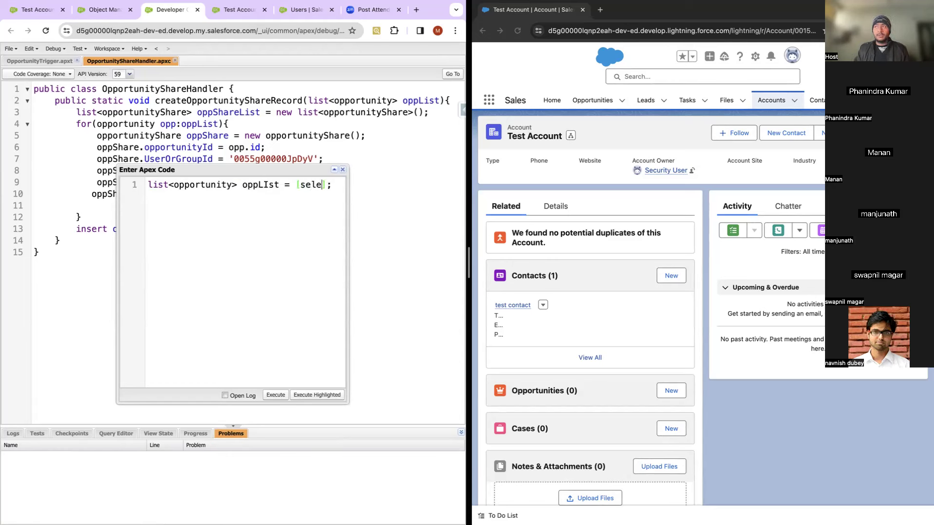
type(", ac")
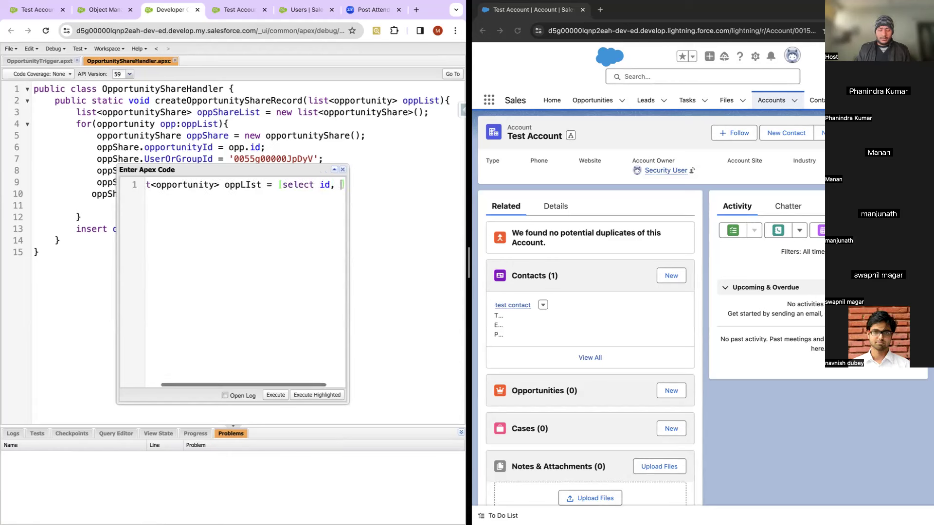
key("BackSpace")
key("BackSpace")
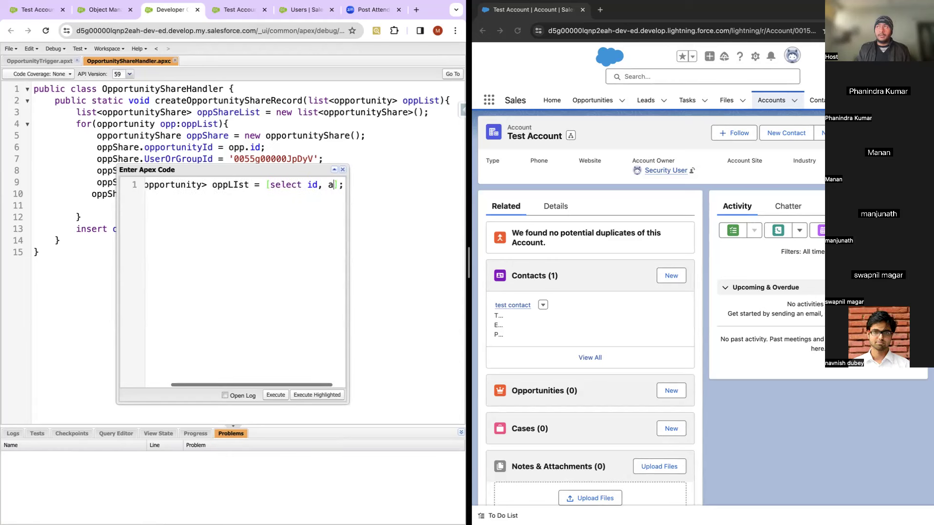
type("name from ")
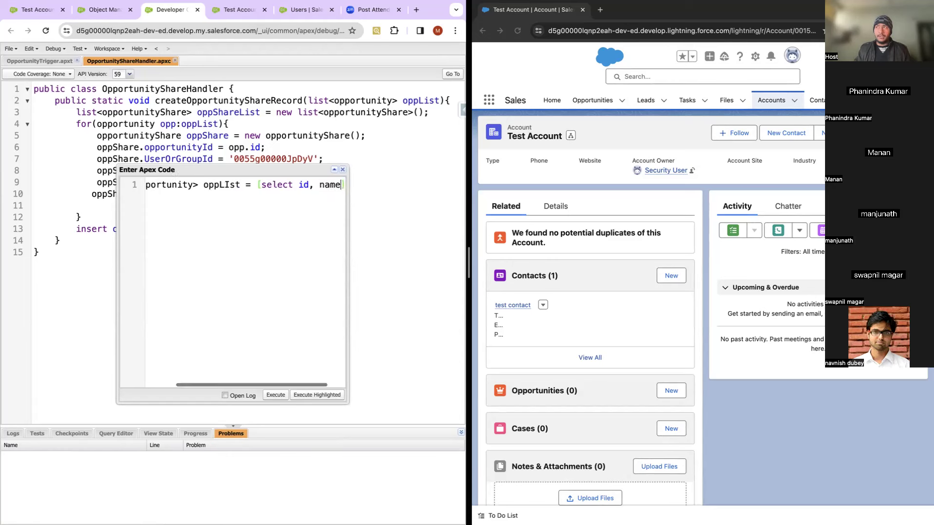
type("opportunity where id = ''")
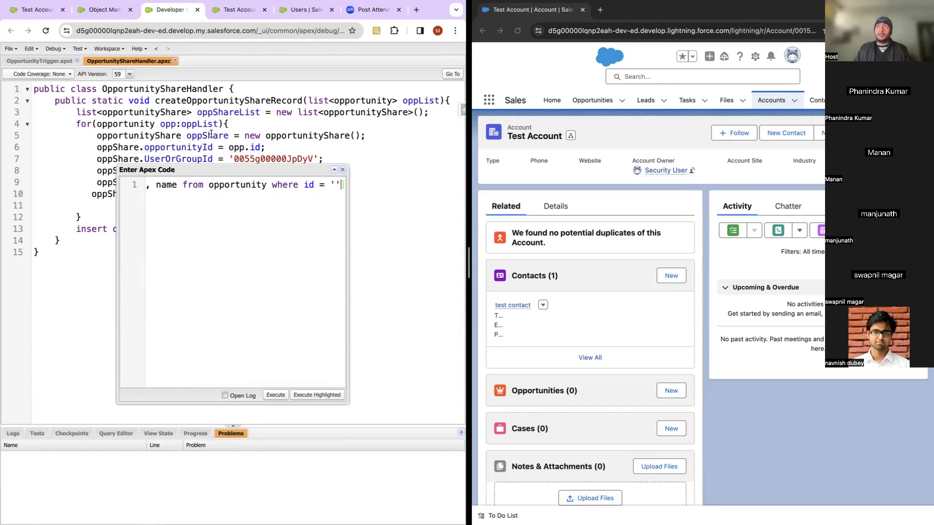
left_click(39, 10)
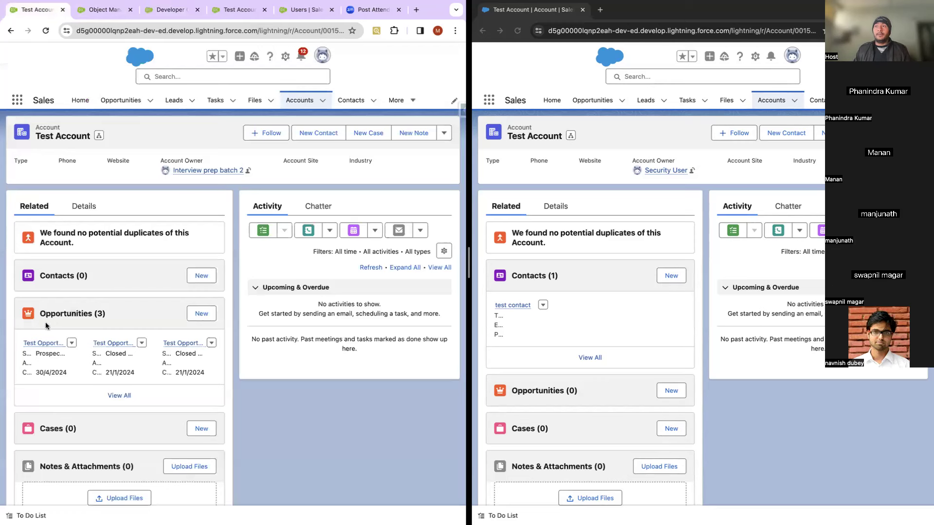
Step: Copy Test Opportunity 2's record ID from its page address into the query's id filter
mouse_move(115, 347)
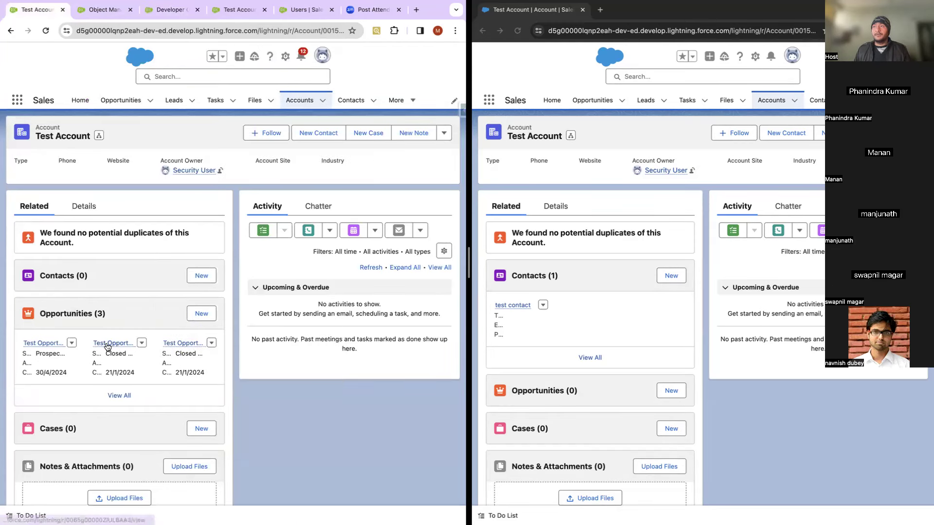
left_click(108, 344)
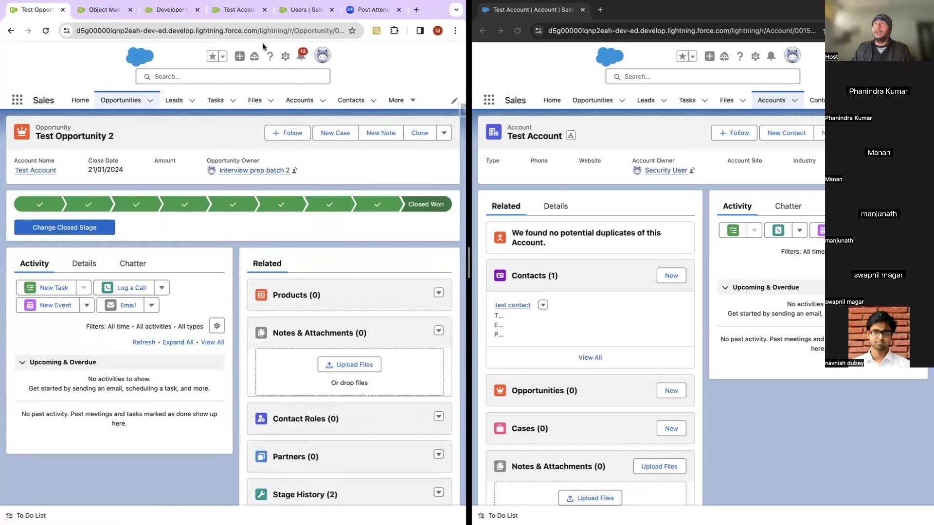
left_click(274, 33)
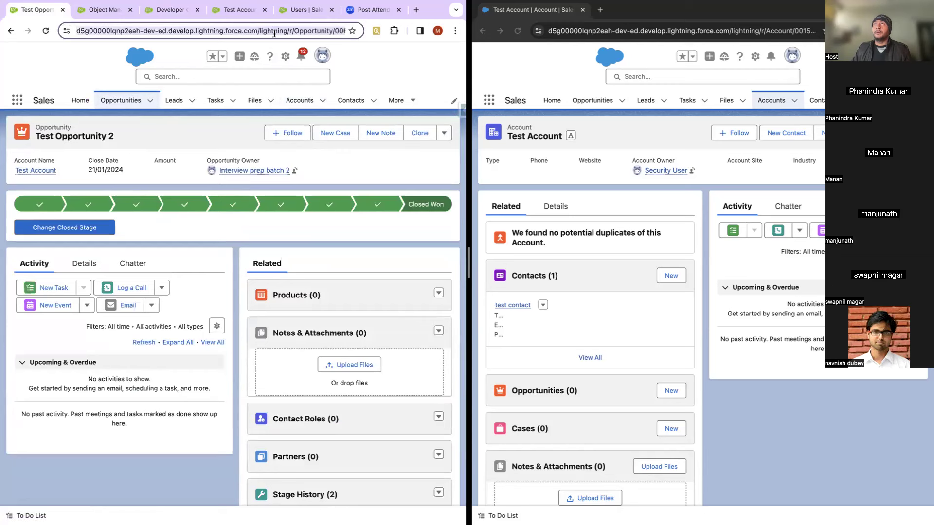
left_click(287, 31)
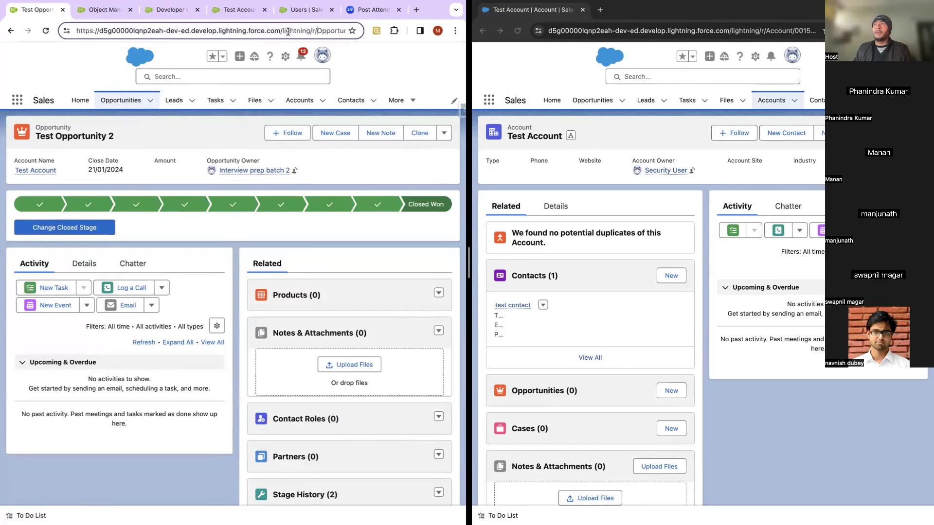
key("Right")
key("Right")
key("Right")
key("Right")
key("Right")
key("Right")
key("Right")
key("Right")
key("Right")
key("Right")
key("Right")
key("Right")
key("Right")
key("Right")
key("Right")
key("Right")
key("Right")
key("Right")
key("Right")
key("Right")
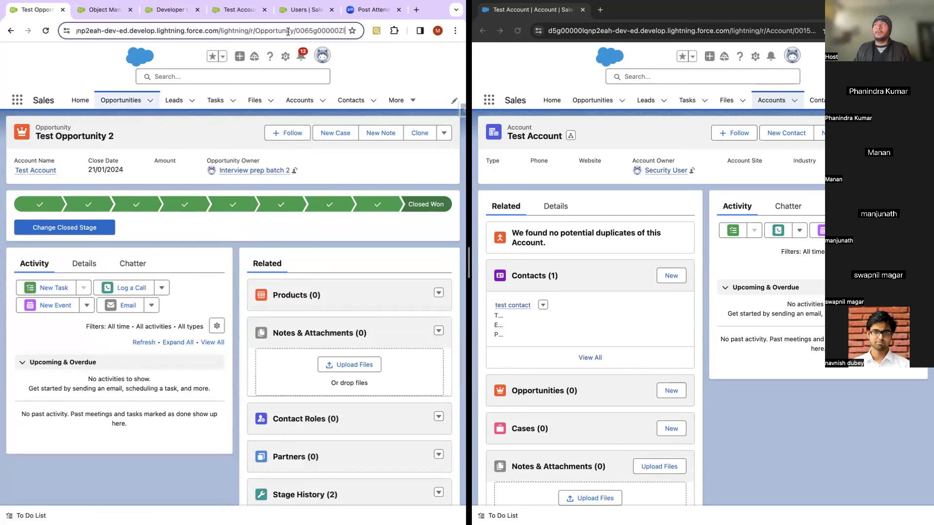
key("Right")
key("Right")
key("Right")
key("Right")
key("Right")
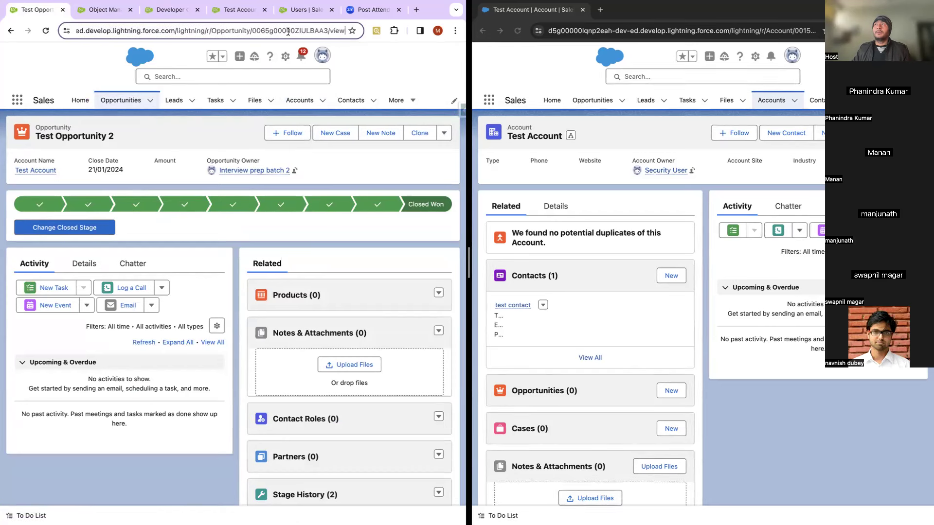
double_click(288, 32)
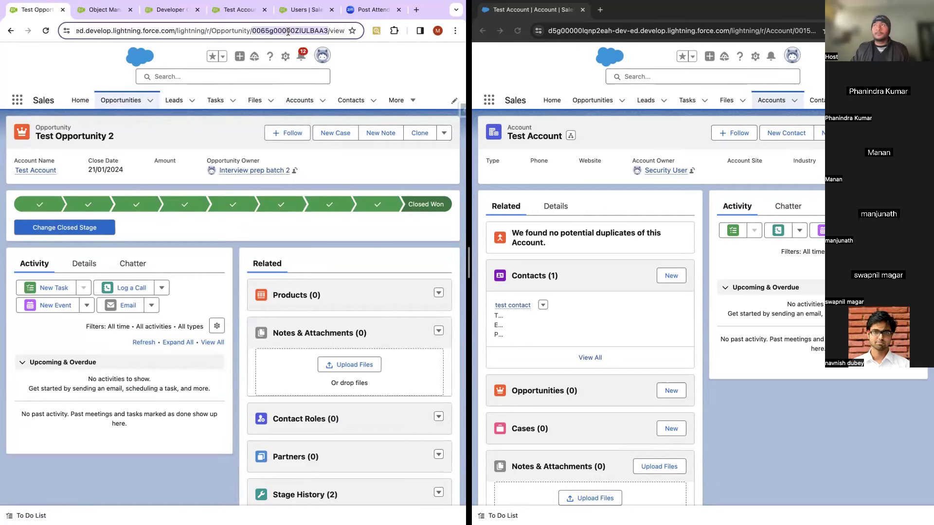
left_click(300, 15)
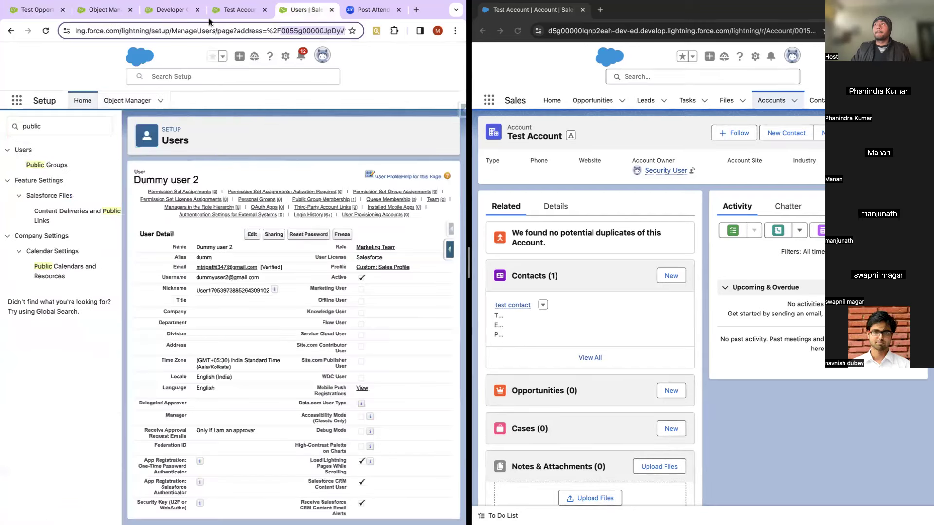
left_click(171, 10)
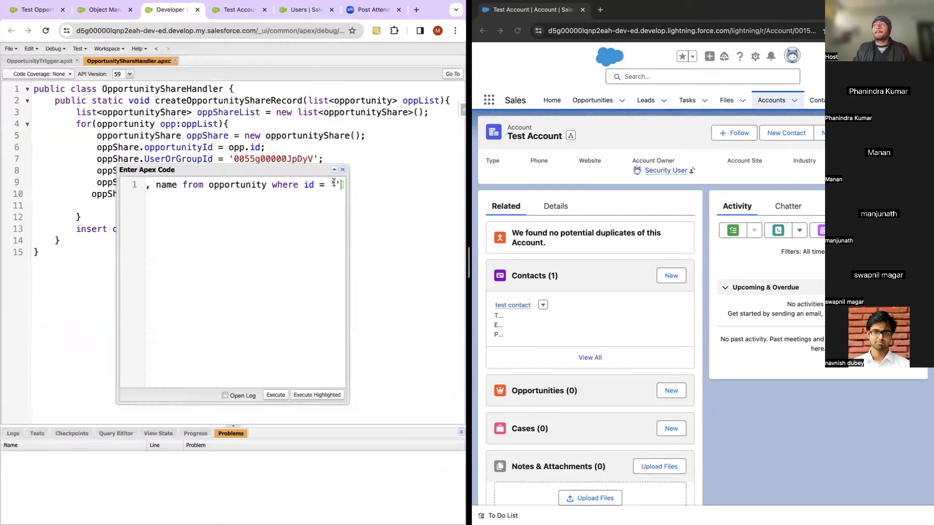
type("0065g00000ZlULBAA3")
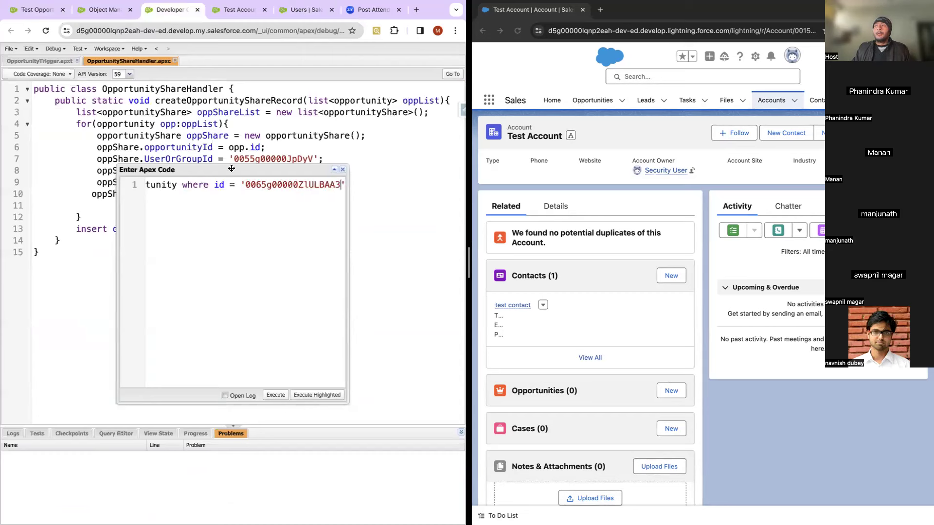
left_click_drag(232, 170, 239, 192)
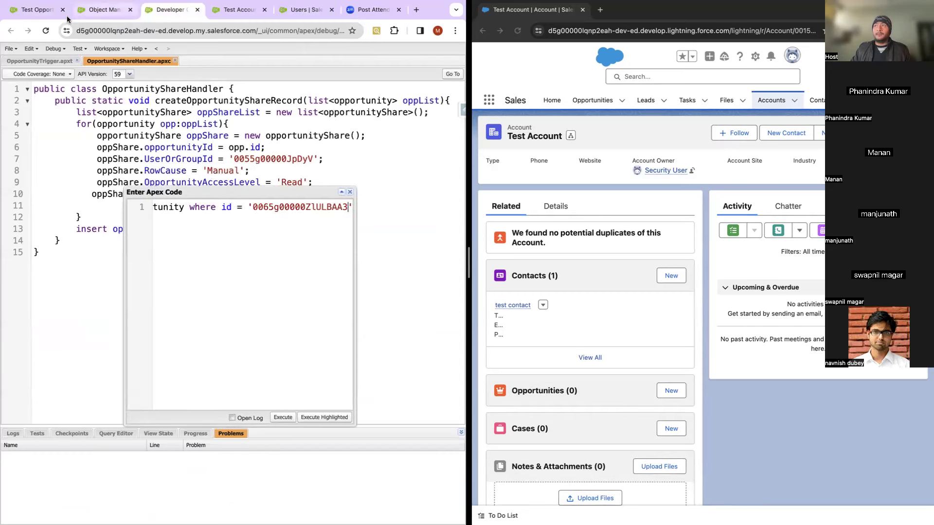
left_click(37, 10)
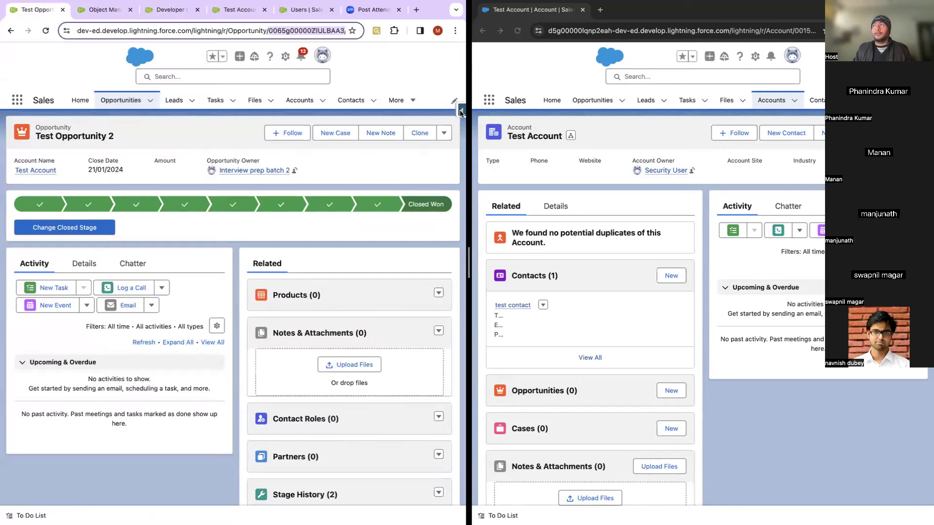
Step: Run 'select id, name from user' in Salesforce Inspector's Data Export, listing 9 users
left_click(461, 111)
left_click(397, 272)
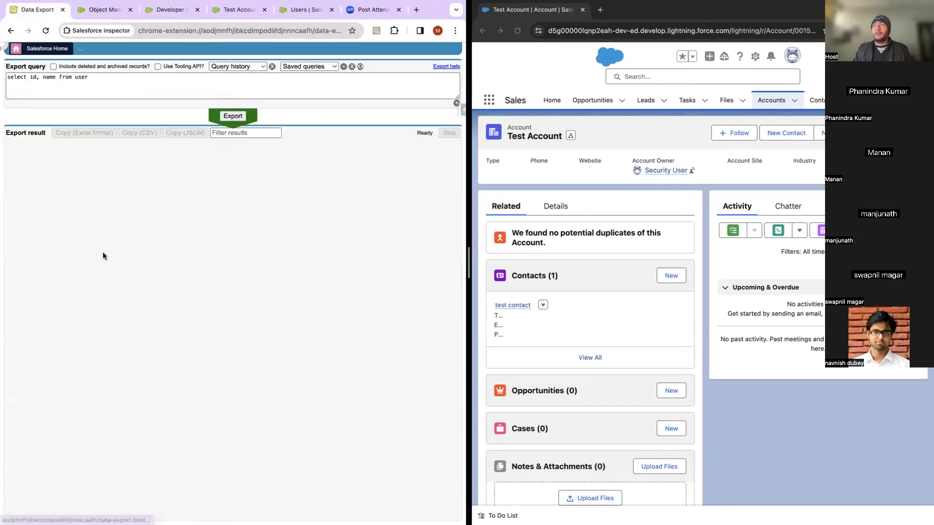
left_click(233, 116)
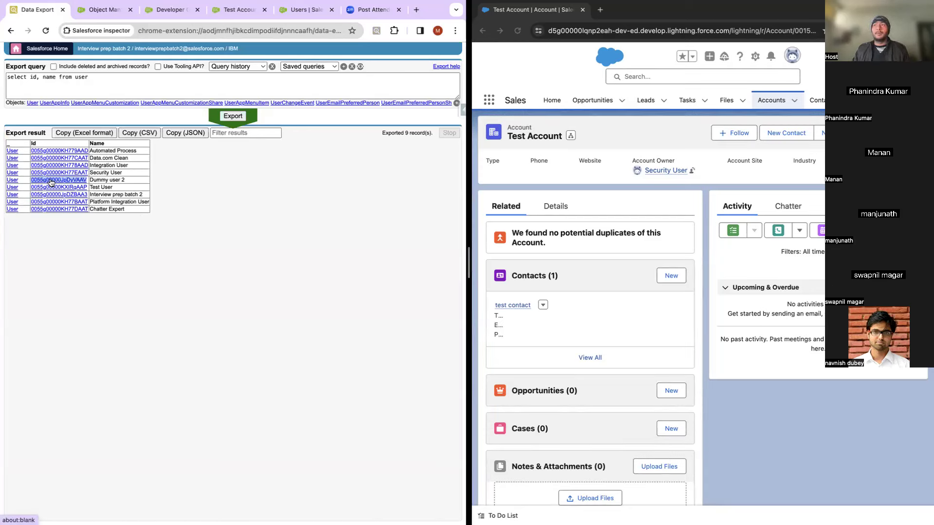
left_click(171, 10)
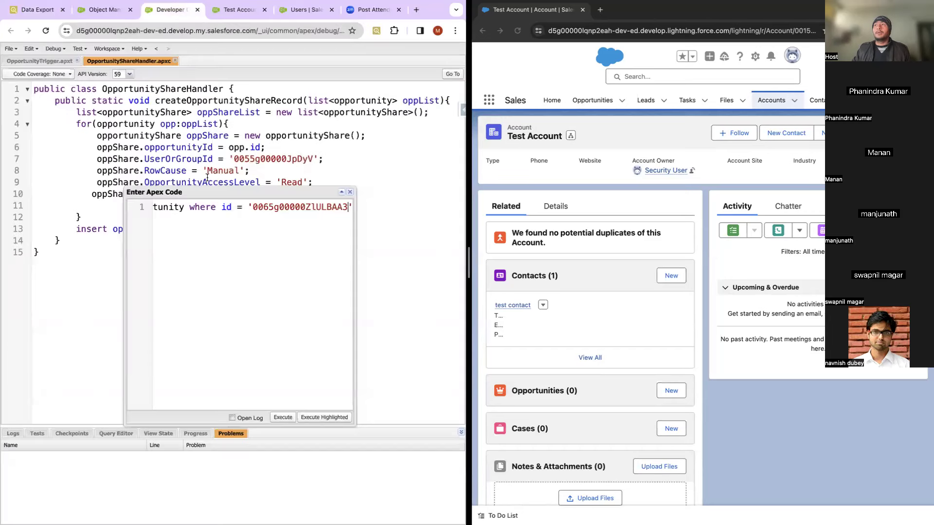
Step: Replace line 7's short ID with Dummy user 2's full 18-character ID and add a snippet line
double_click(259, 159)
type("0055g00000JpDyVAAV")
scroll(294, 220, "left", 10)
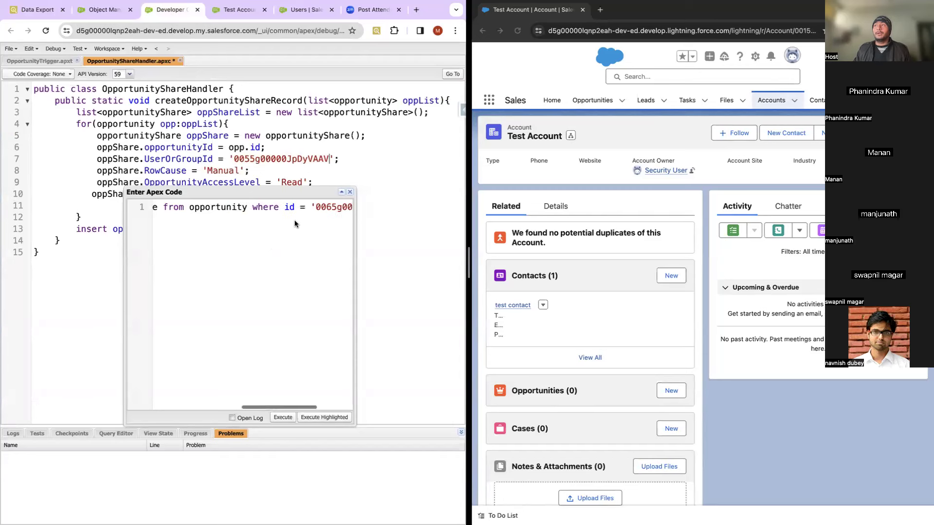
scroll(294, 220, "right", 10)
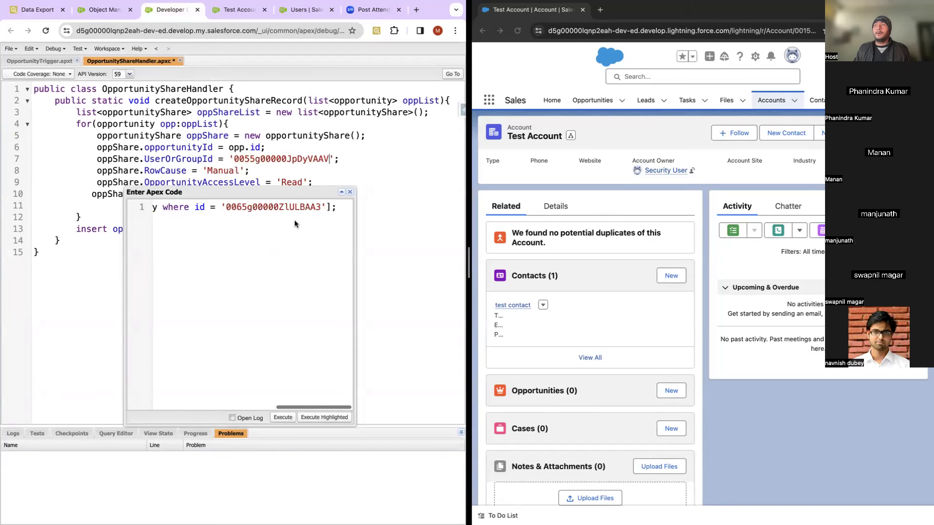
key("Return")
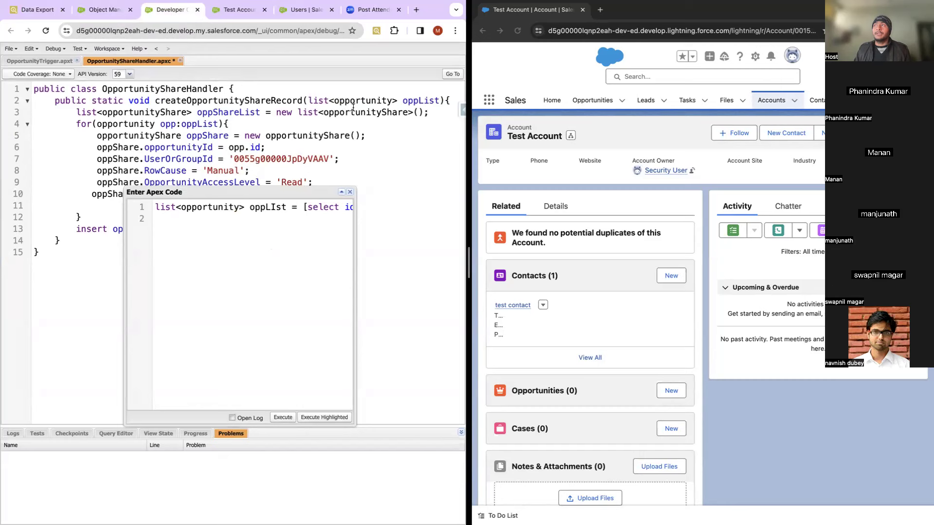
Step: Write OpportunityShareHandler.createOpportunityShareRecord(oppList); on snippet line 2
double_click(147, 88)
key("ctrl+c")
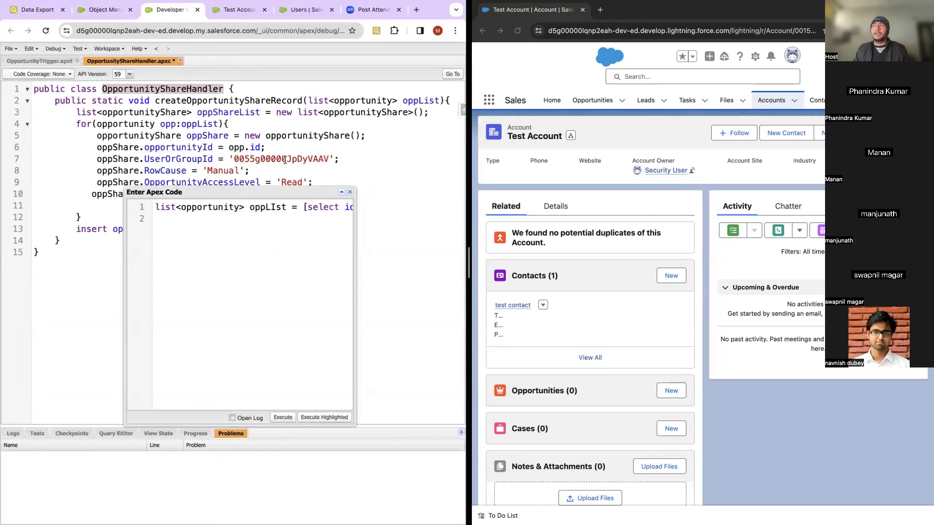
left_click(180, 220)
key("ctrl+v")
type(".")
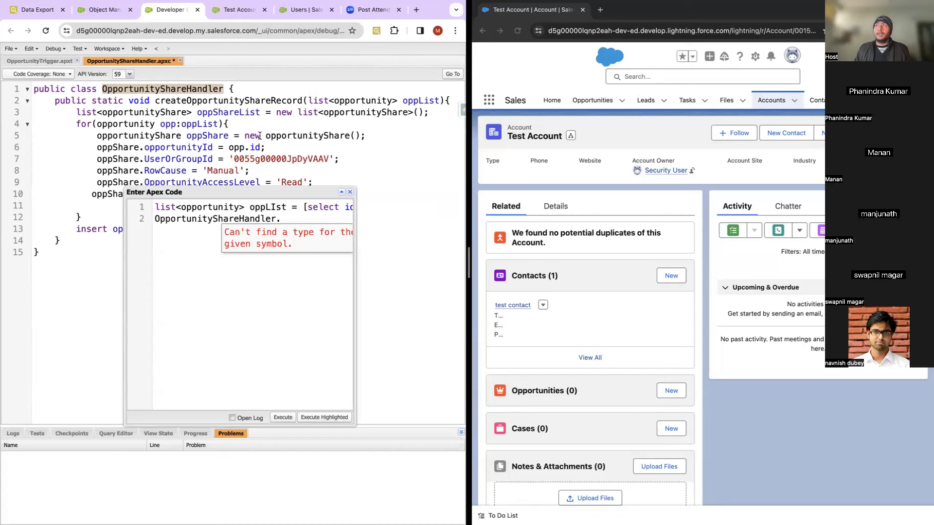
double_click(245, 101)
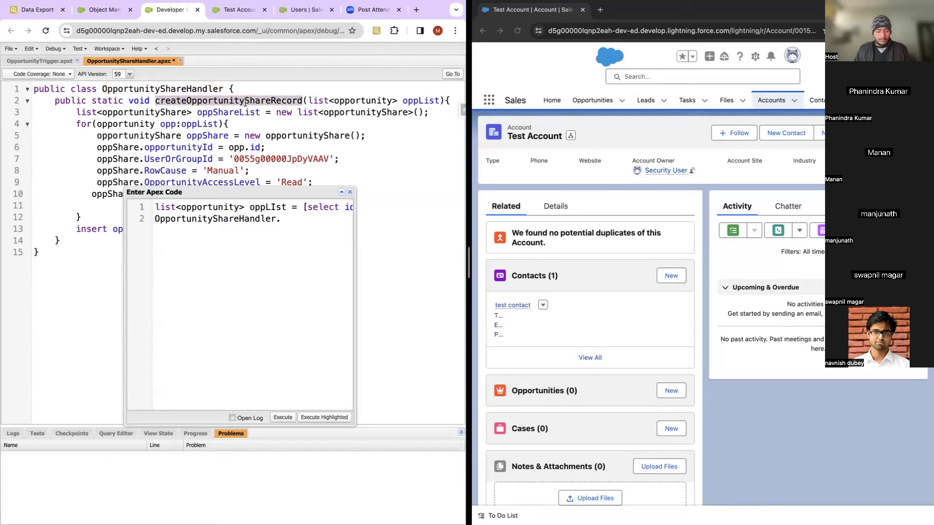
type("createOpportunityShareRecord")
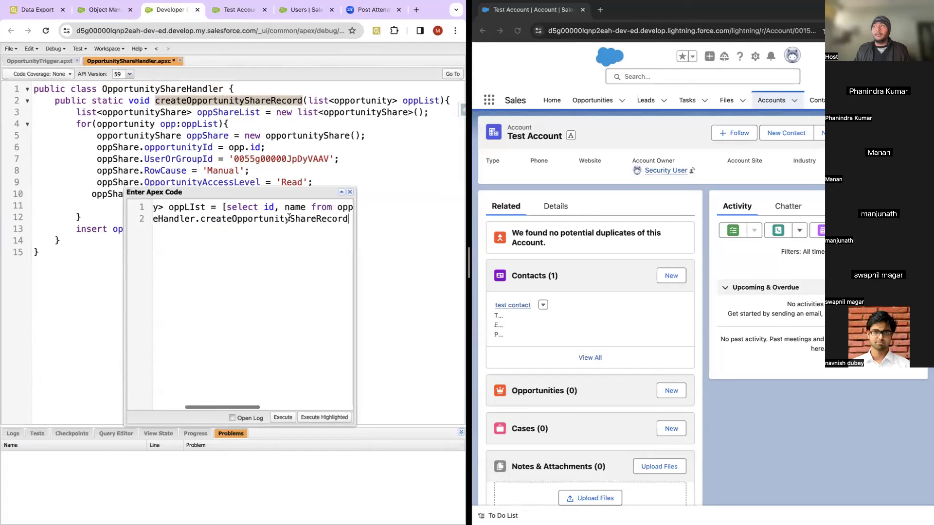
type("();")
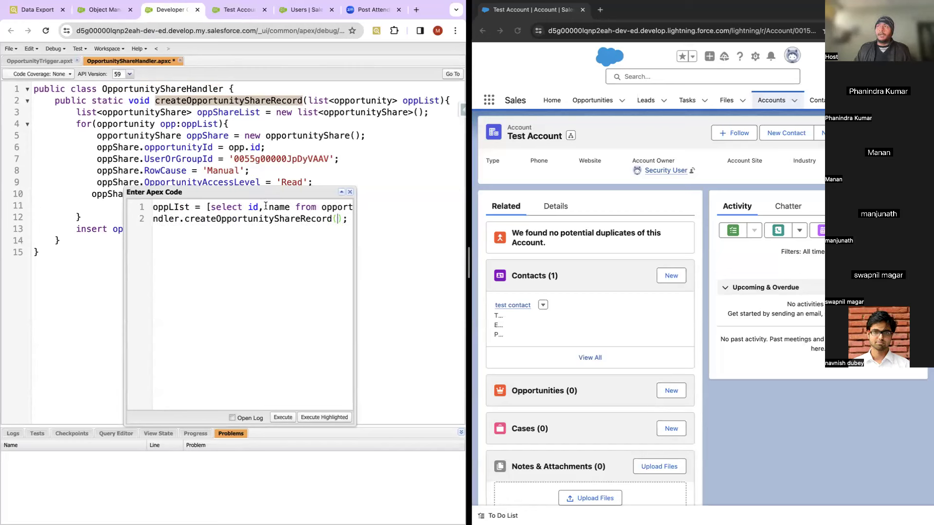
double_click(178, 208)
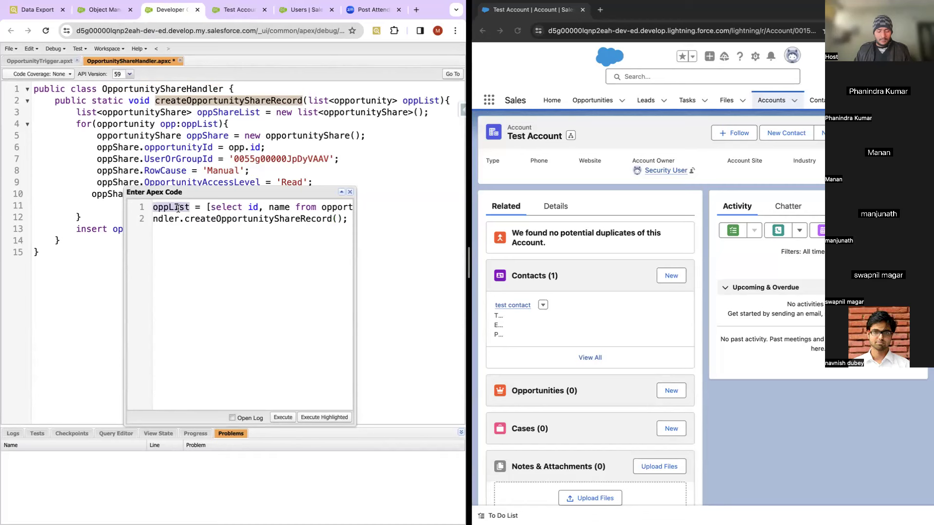
Step: Widen the Enter Apex Code window and execute the anonymous snippet
scroll(304, 234, "right", 5)
scroll(256, 209, "left", 5)
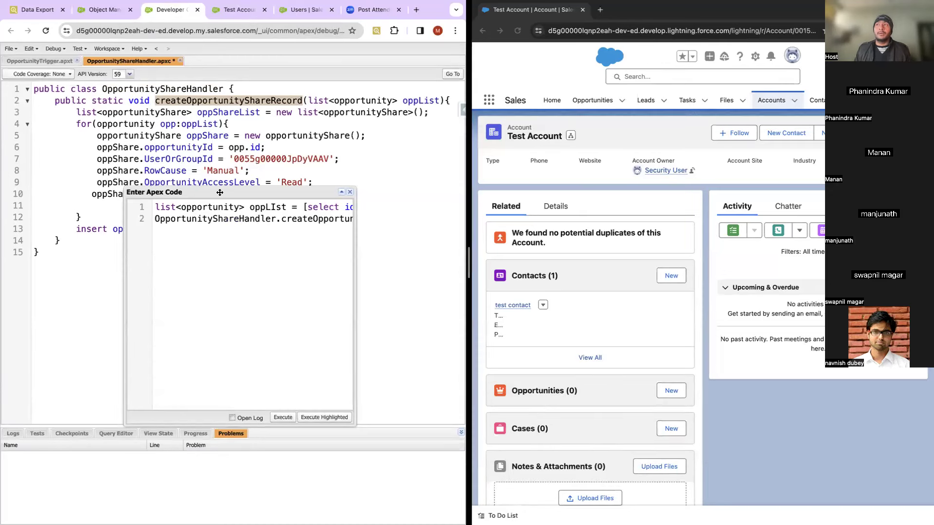
left_click_drag(355, 299, 384, 301)
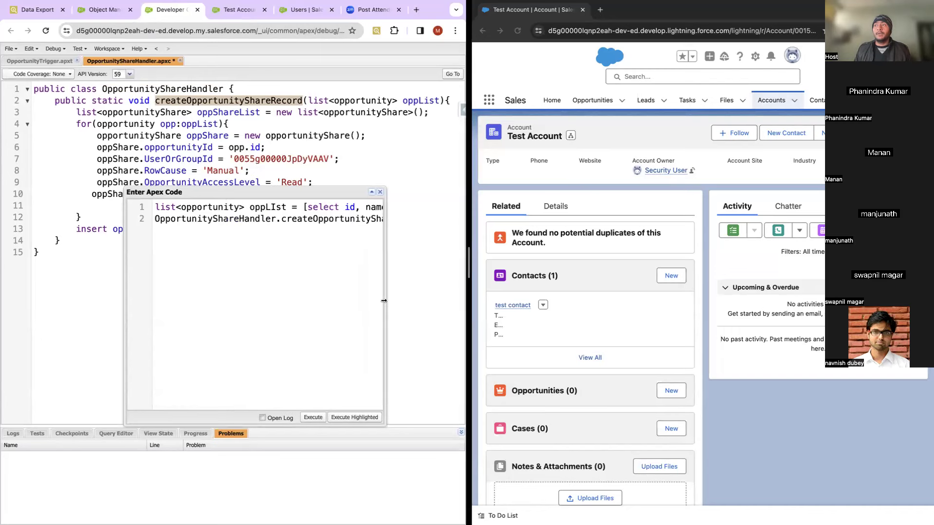
left_click(313, 417)
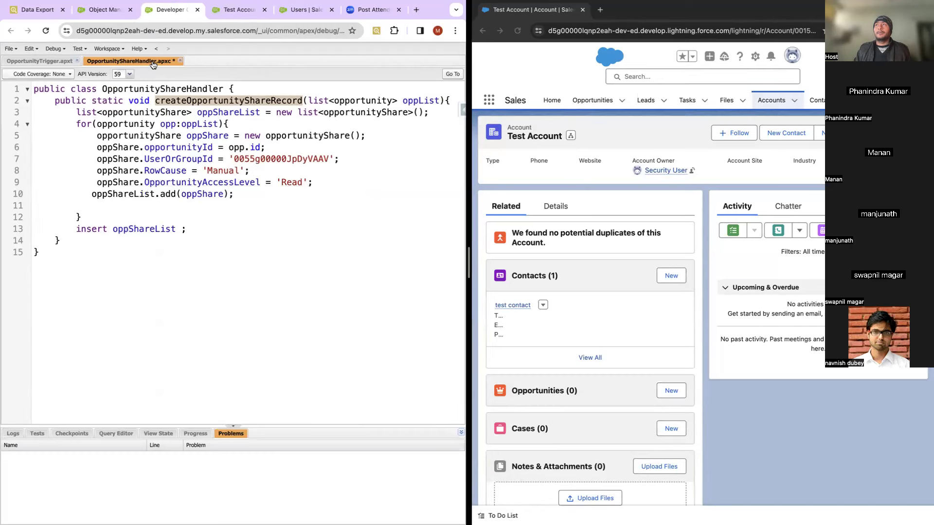
left_click(194, 231)
Step: Save the handler class and open Test Opportunity 2 from the reloaded Test Account page
key("ctrl+s")
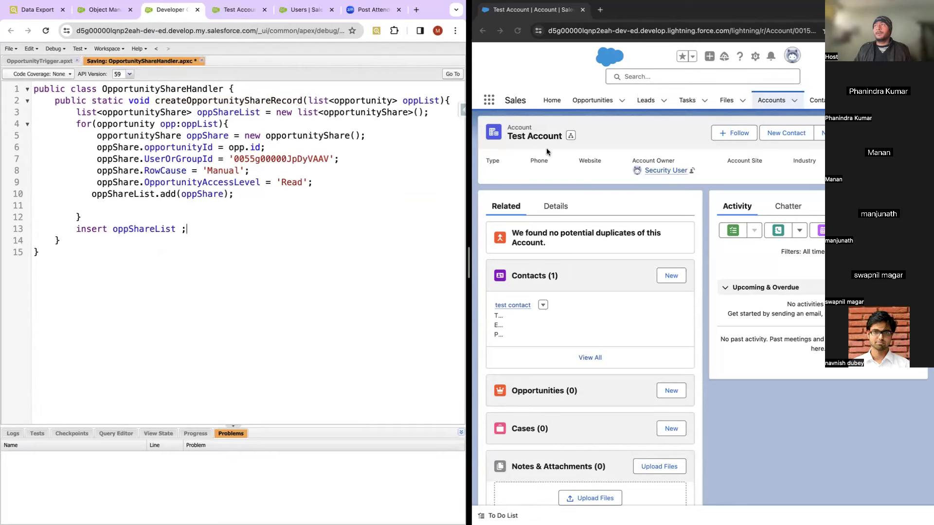
left_click(518, 31)
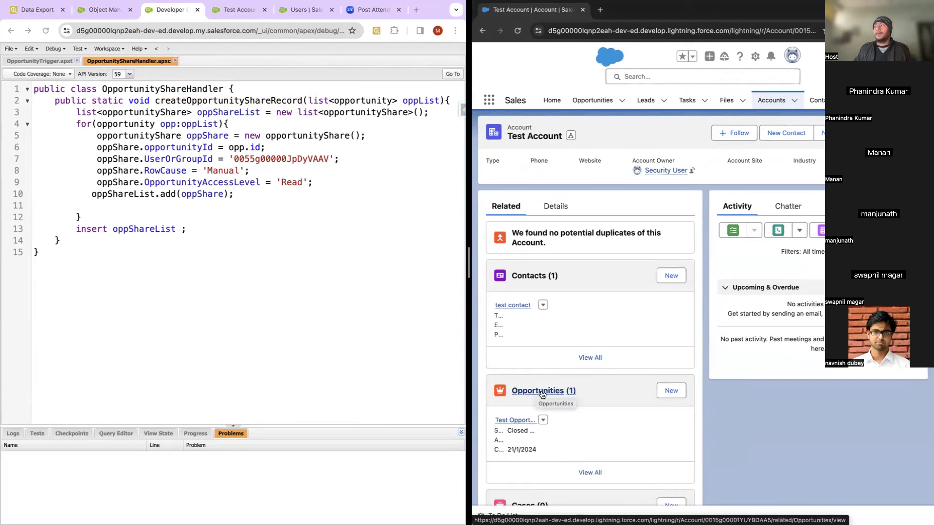
left_click(517, 422)
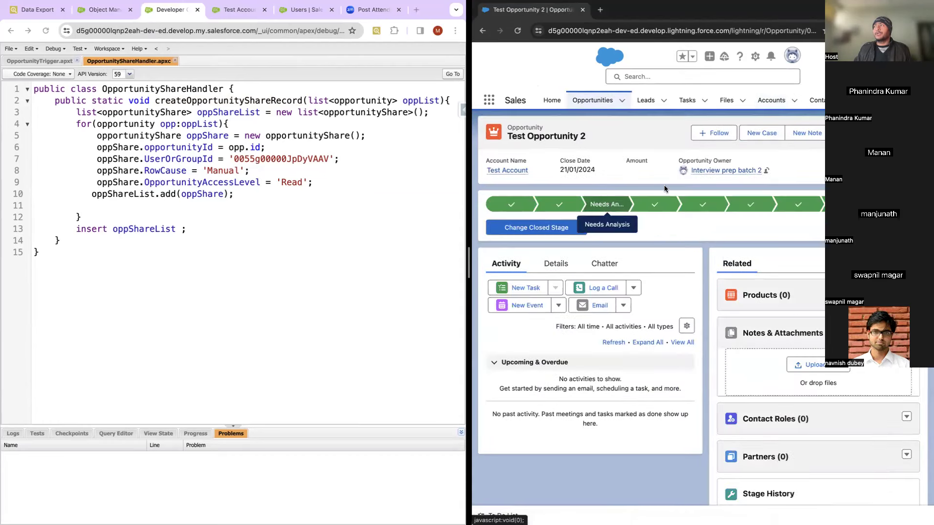
Step: Try saving Test Opportunity 2 with Type 'Existing Customer - Upgrade' and Amount 123, then cancel
mouse_move(706, 171)
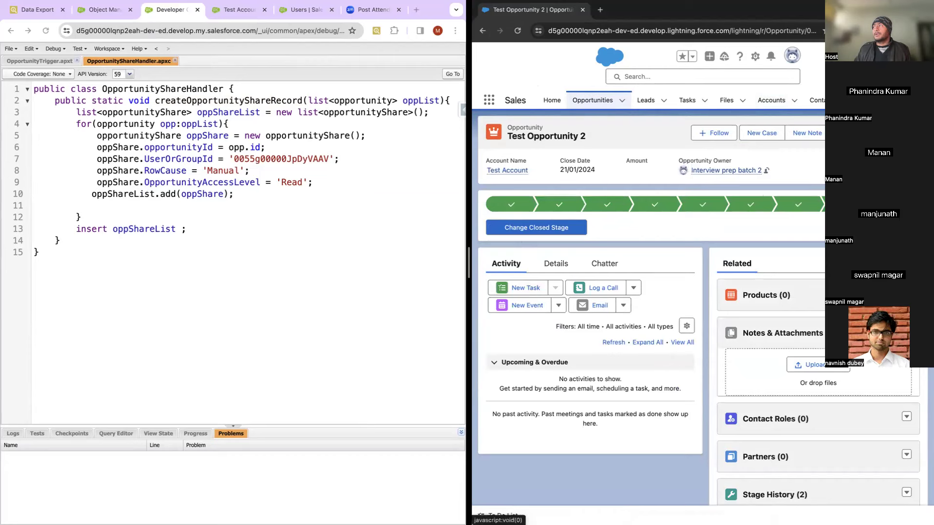
key("e")
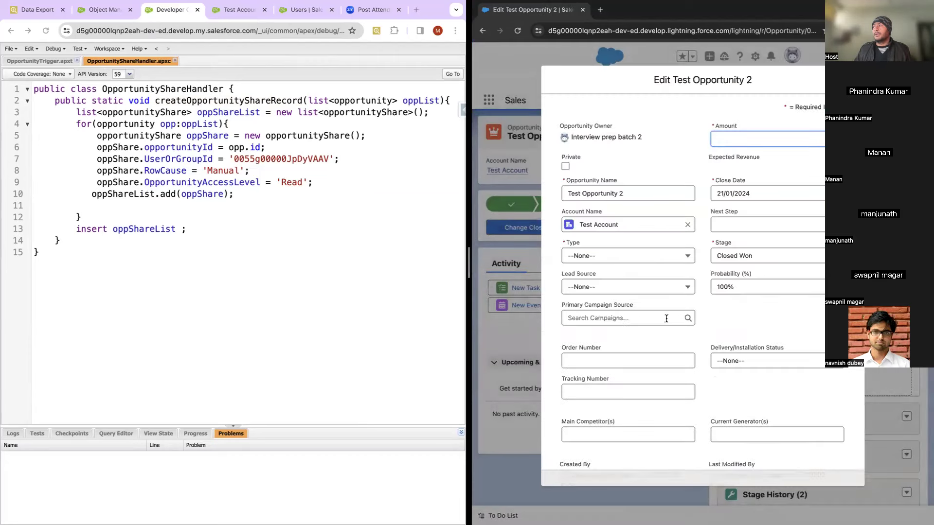
left_click(748, 470)
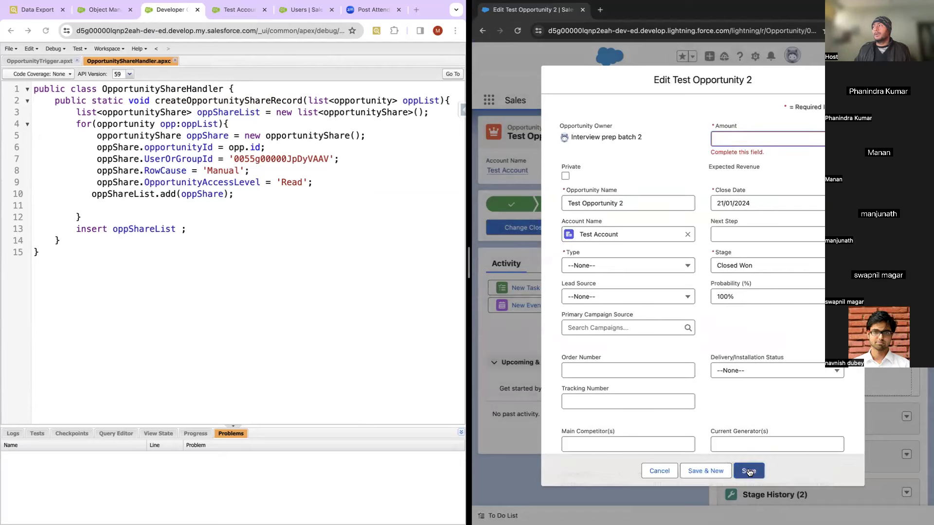
left_click(624, 268)
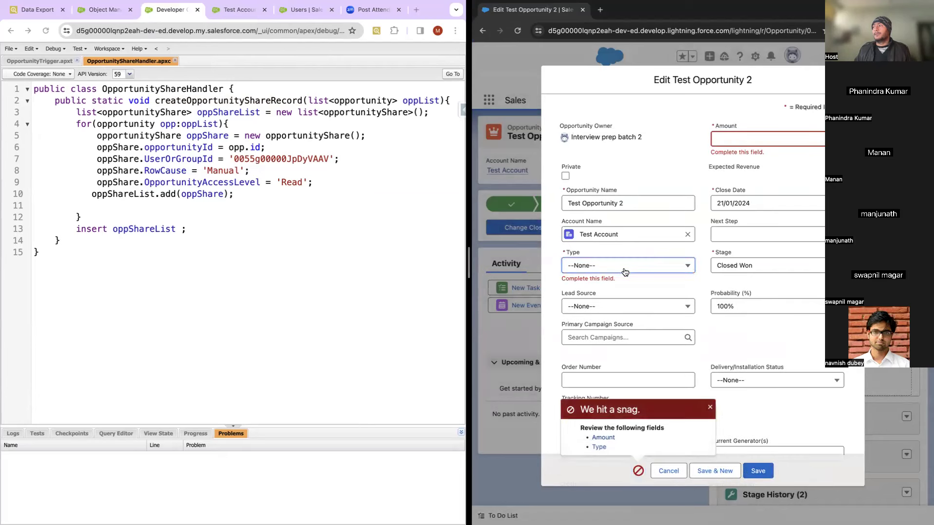
left_click(621, 303)
left_click(749, 144)
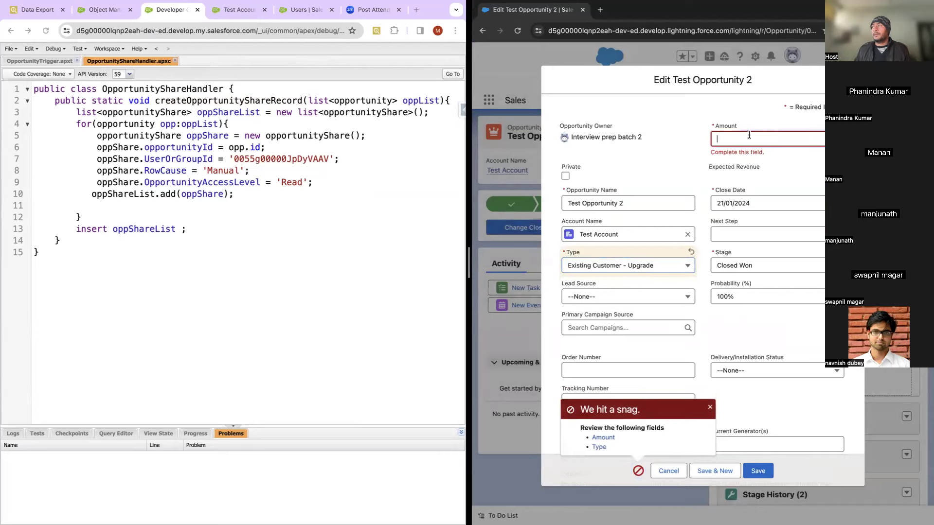
type("123")
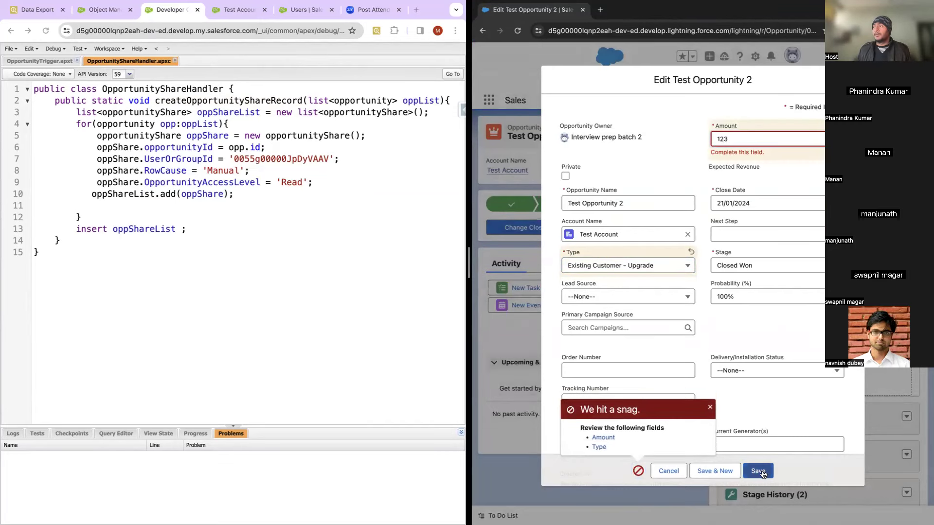
left_click(759, 470)
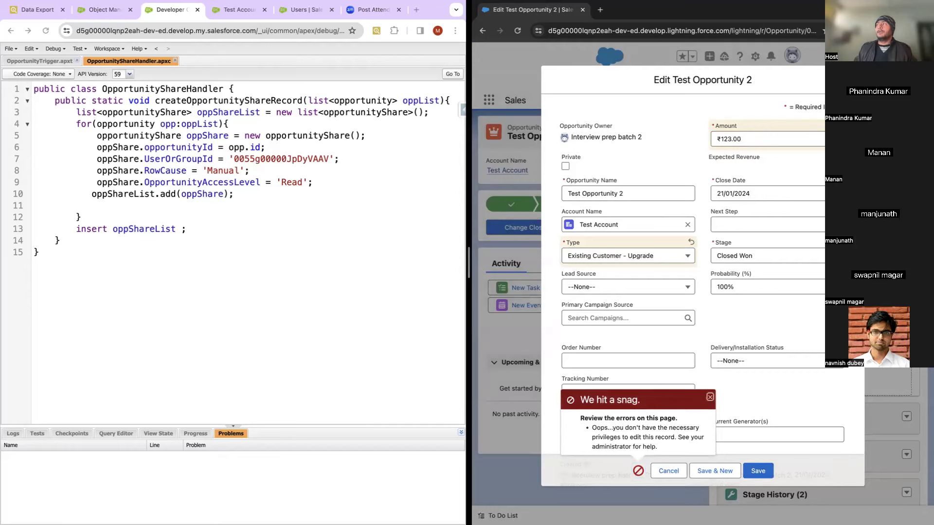
left_click(668, 471)
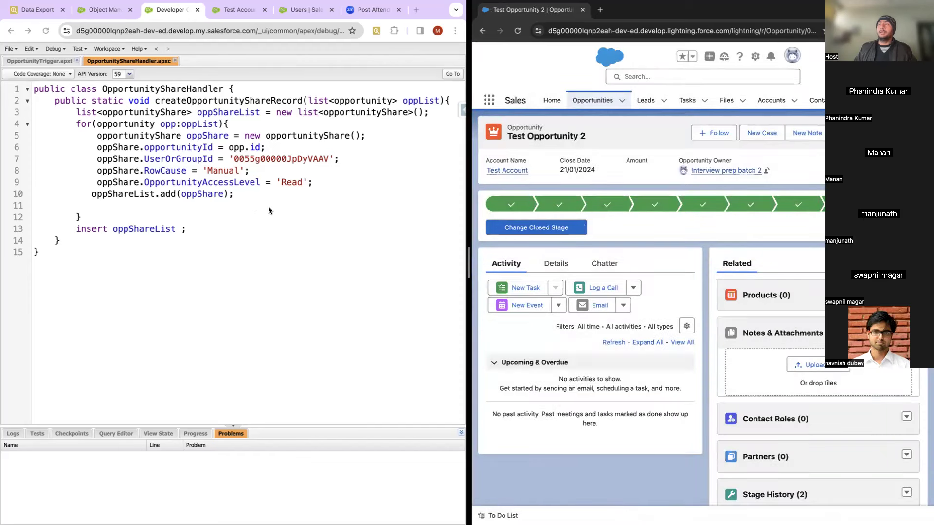
Step: Highlight handler lines 5–10 that build each share, then return to Inspector's user query results
left_click(81, 127)
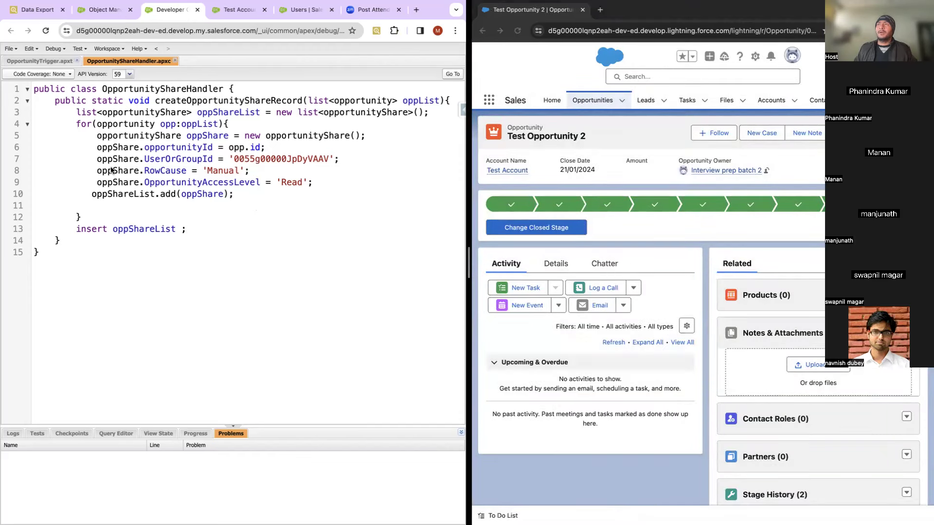
left_click_drag(96, 133, 269, 194)
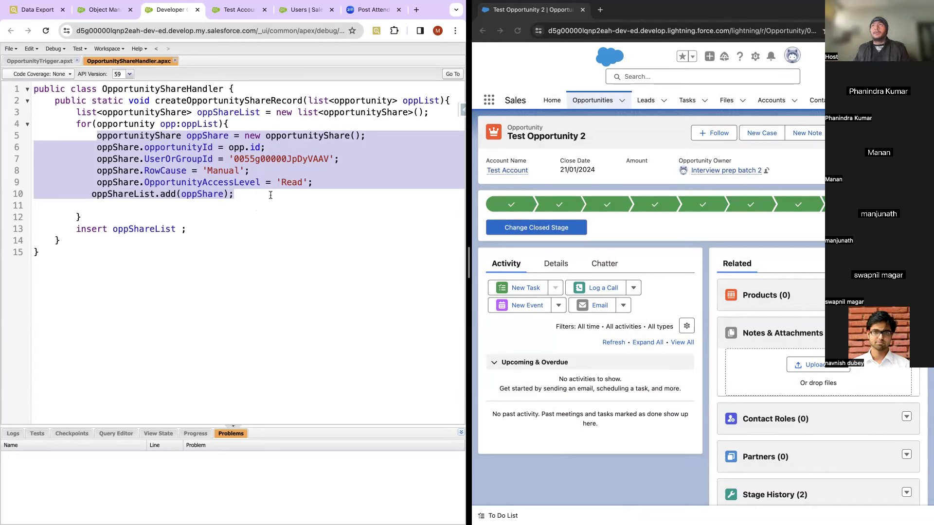
left_click(39, 10)
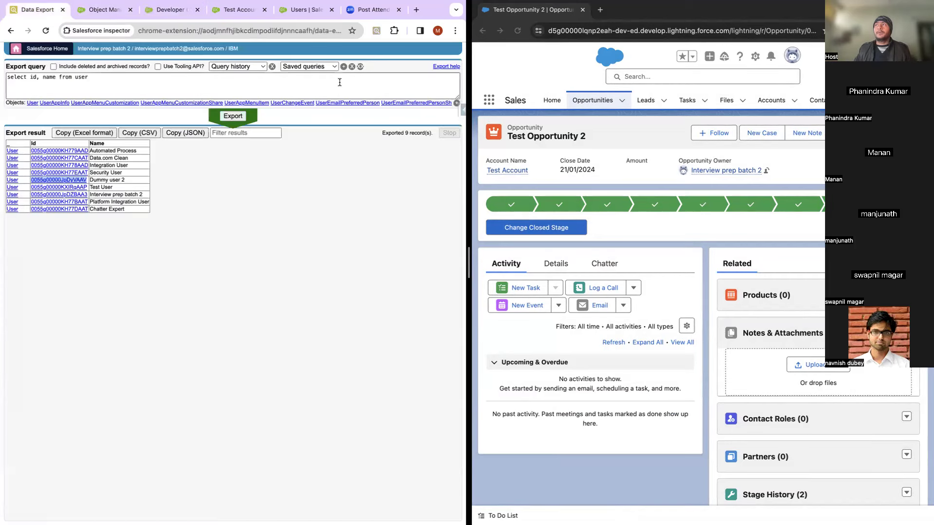
Step: Cycle through the Object Manager, Test Account and handler code tabs back to Salesforce Inspector
left_click(104, 11)
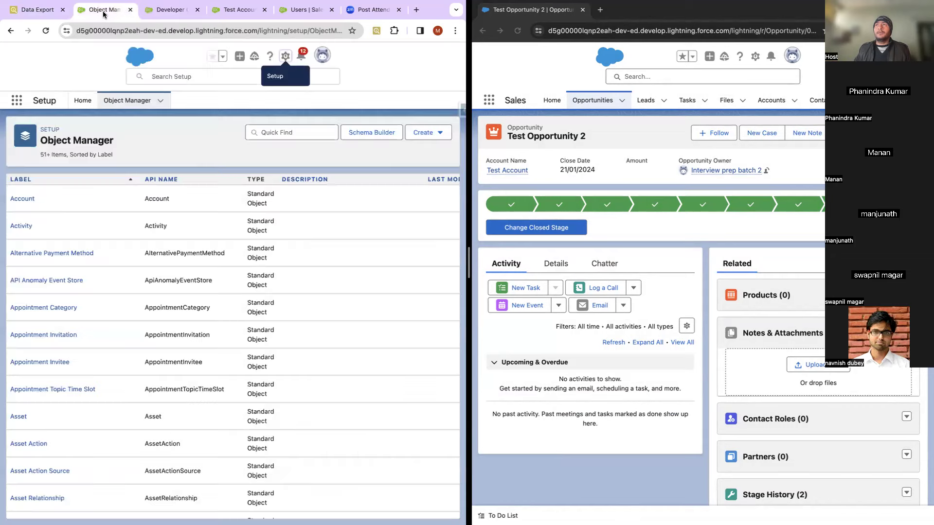
left_click(238, 11)
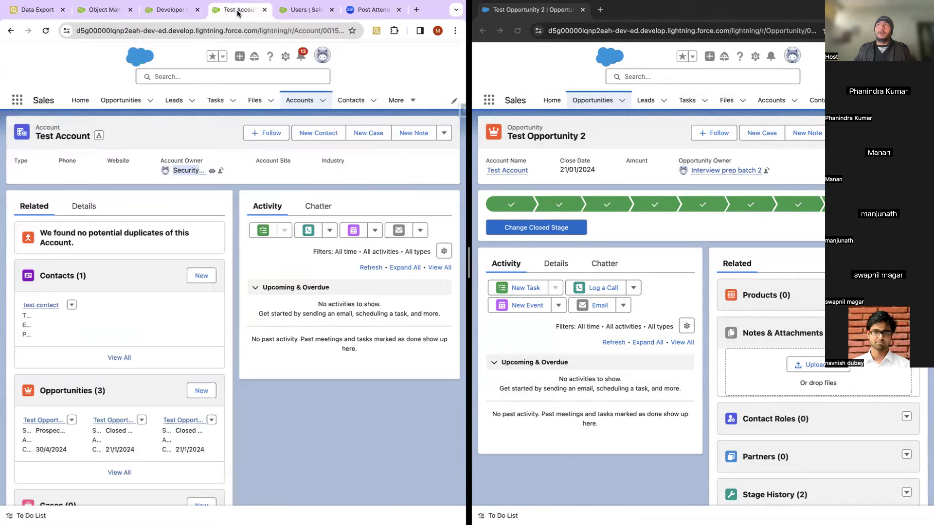
left_click(172, 9)
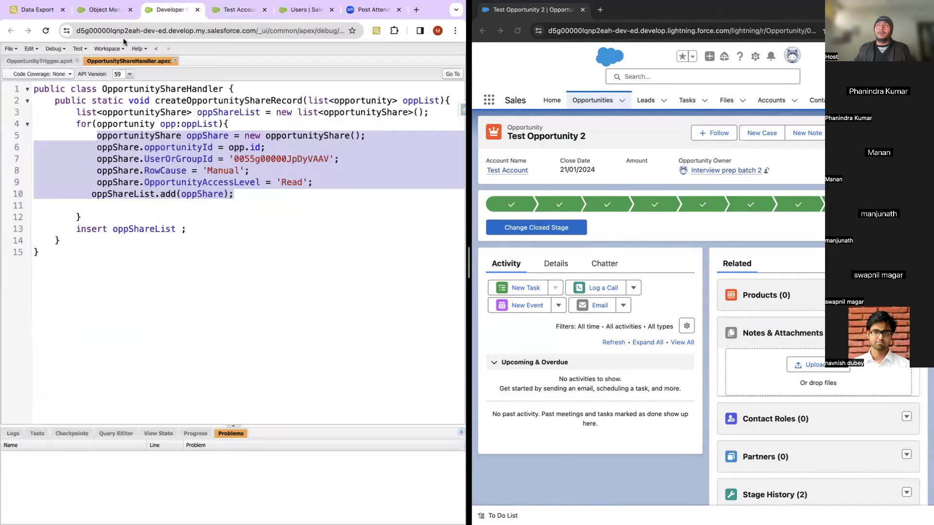
left_click(37, 9)
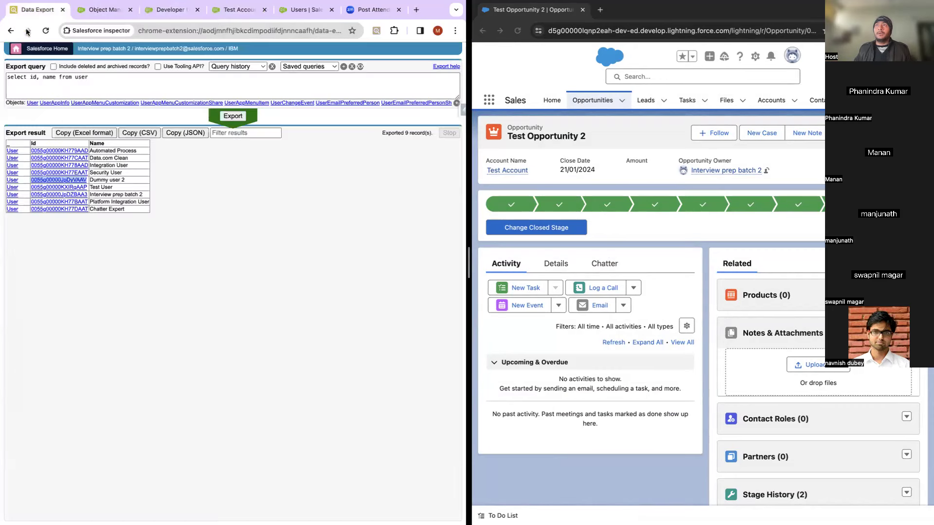
Step: Replace the query with 'select id from OpportunityShare', export 35 records, and begin adding a field after id
double_click(64, 78)
key("super+a")
type("s")
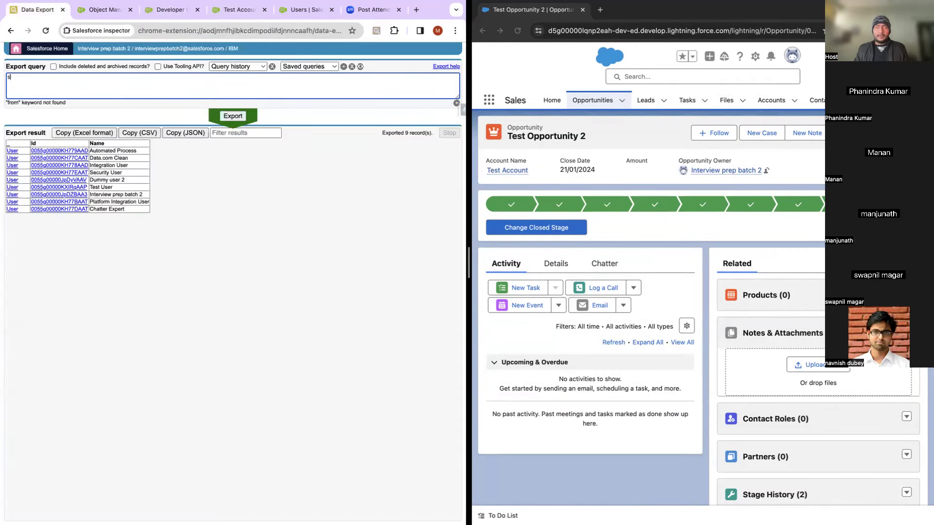
type("elect ")
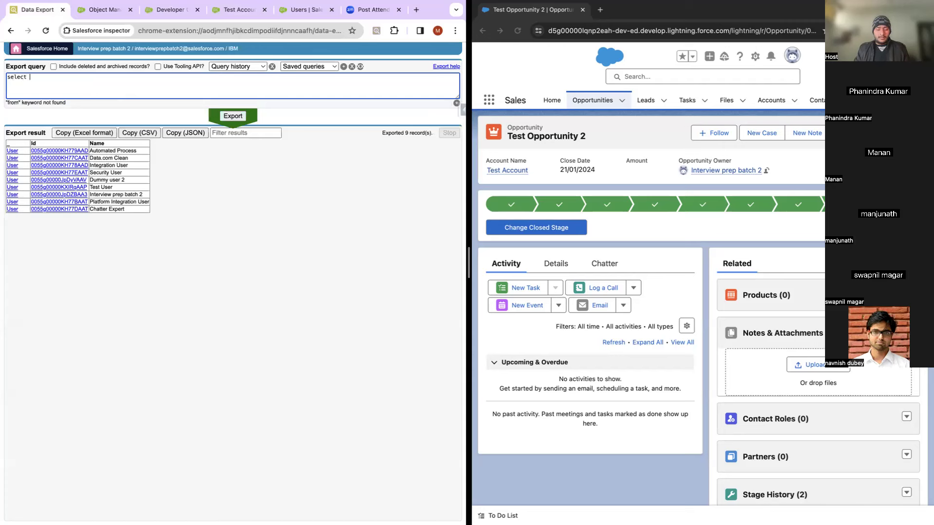
type("id from")
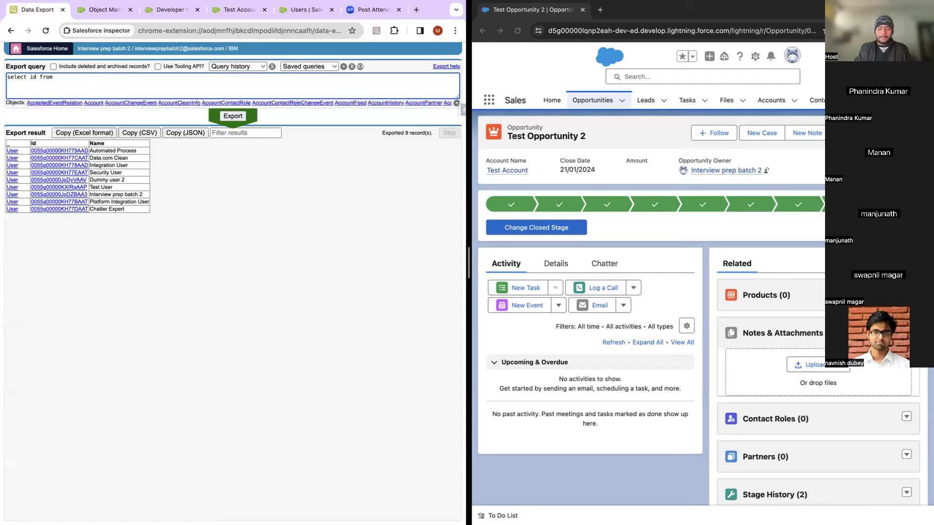
type(" opportunit")
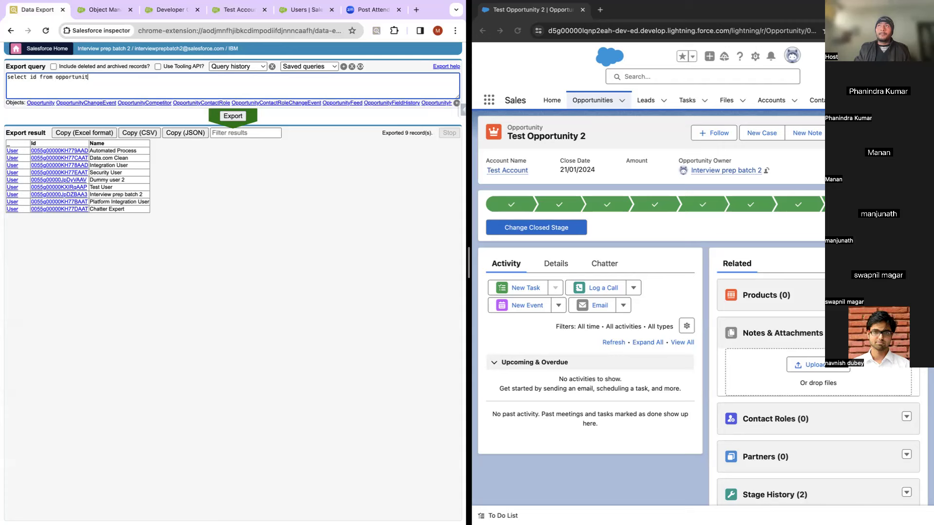
type("ys")
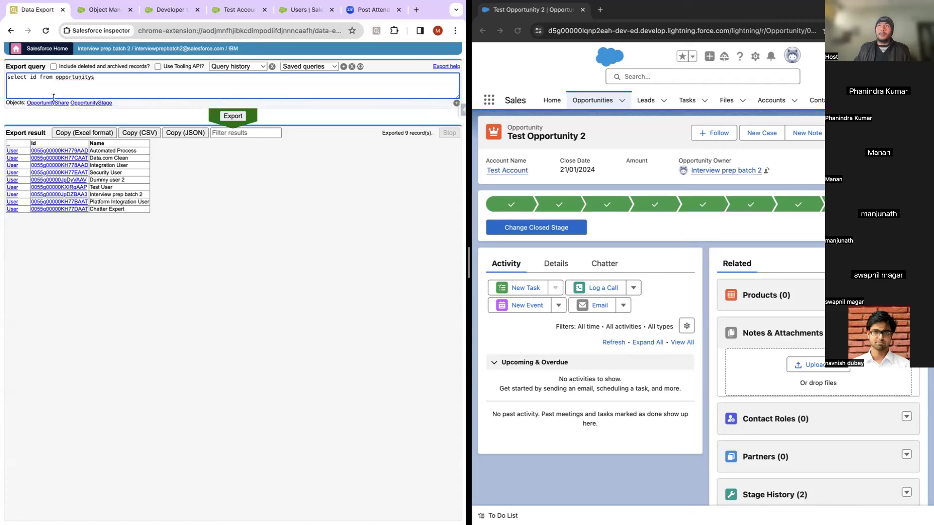
left_click(47, 103)
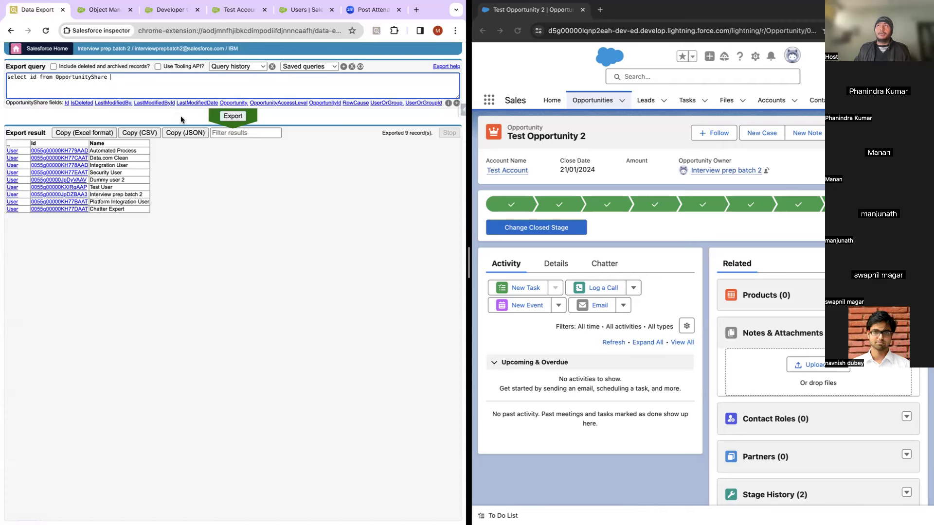
left_click(233, 117)
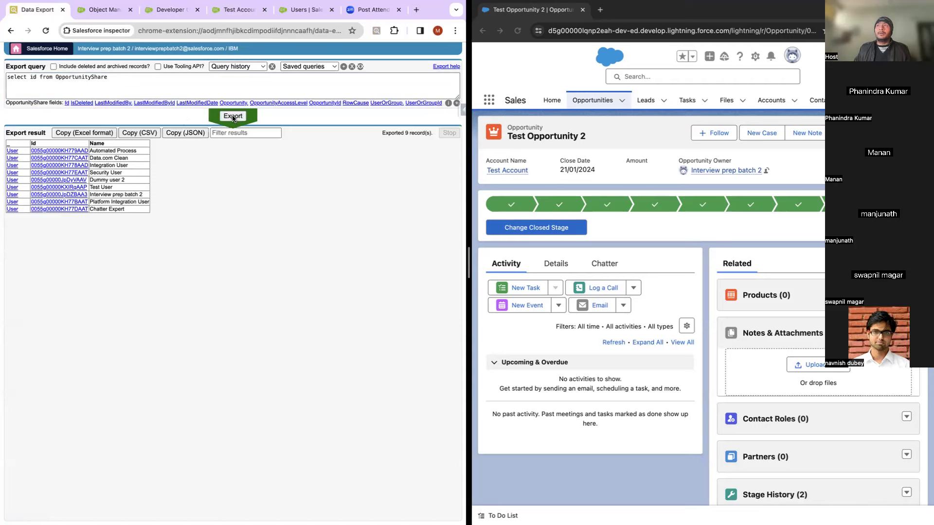
left_click(36, 77)
type(",op")
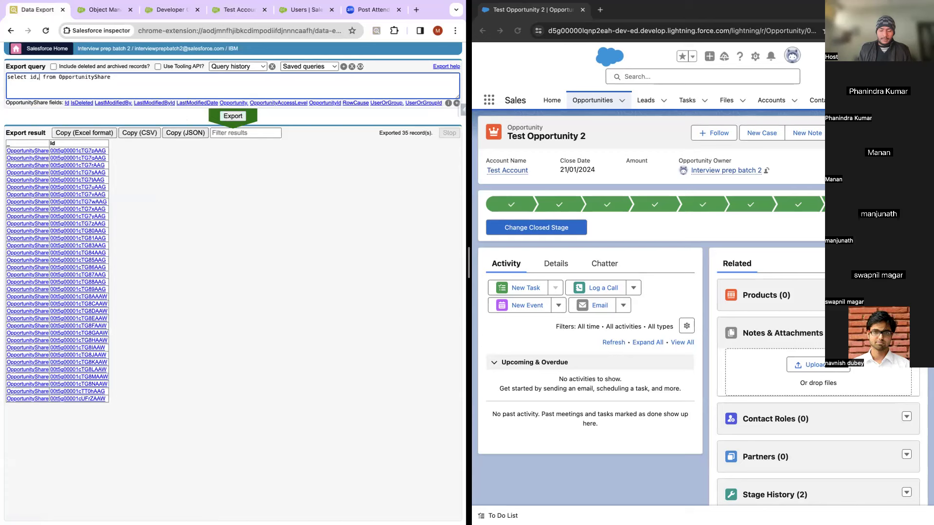
type("po")
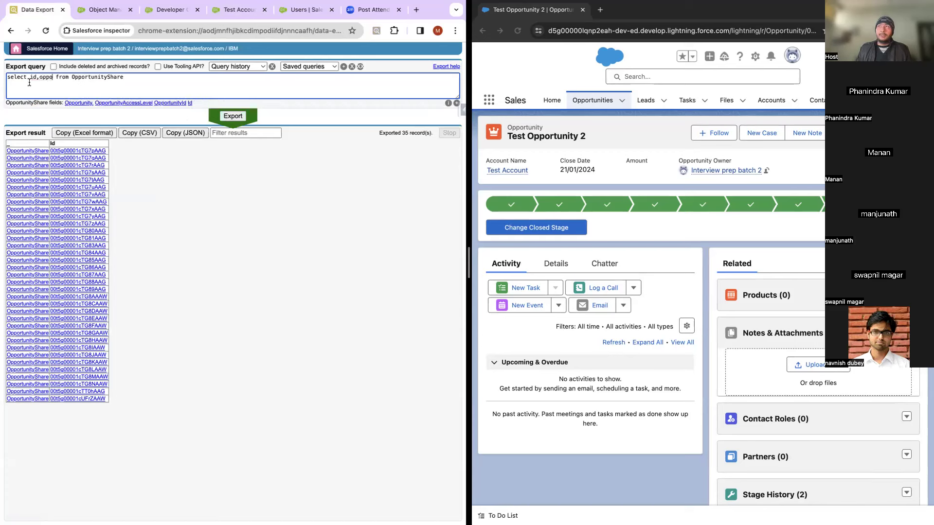
Step: Add OpportunityId to the selected fields and append the filter where opportunityid=''
left_click(168, 103)
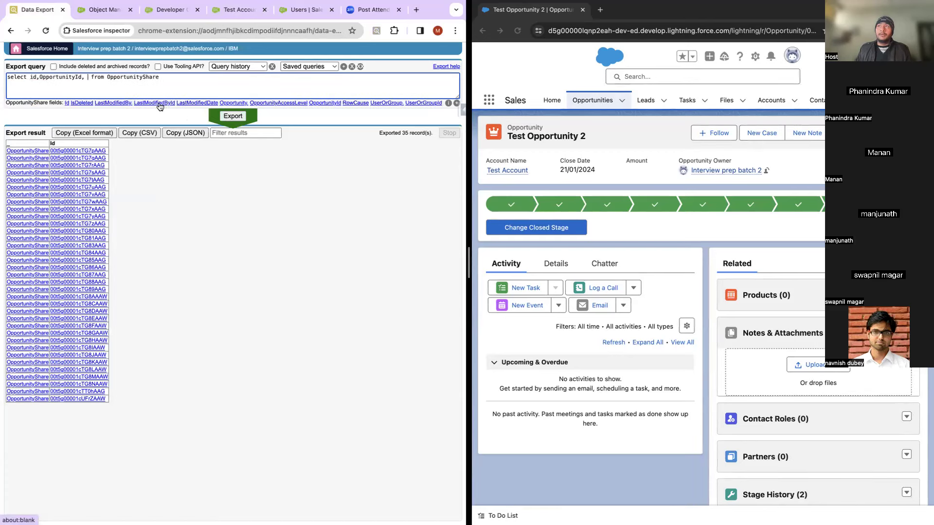
key("BackSpace")
key("BackSpace")
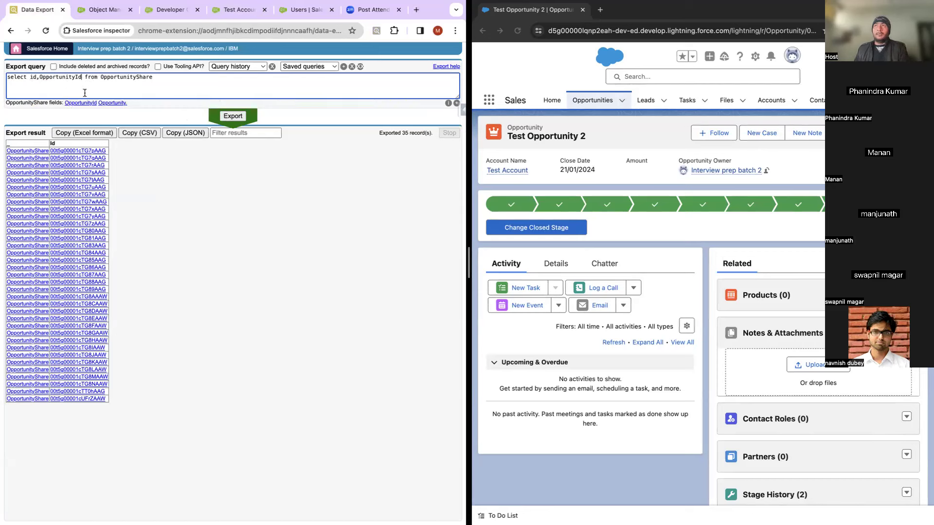
left_click(184, 93)
type("whe")
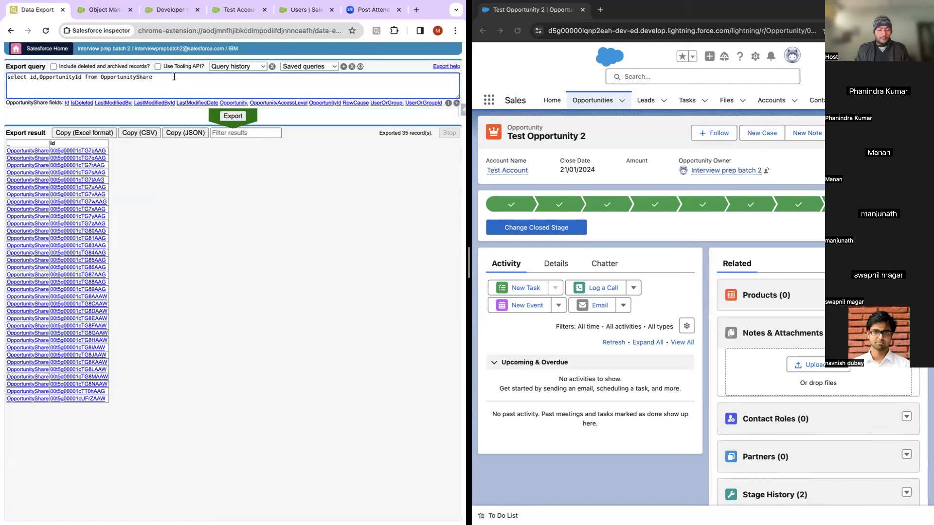
type("r")
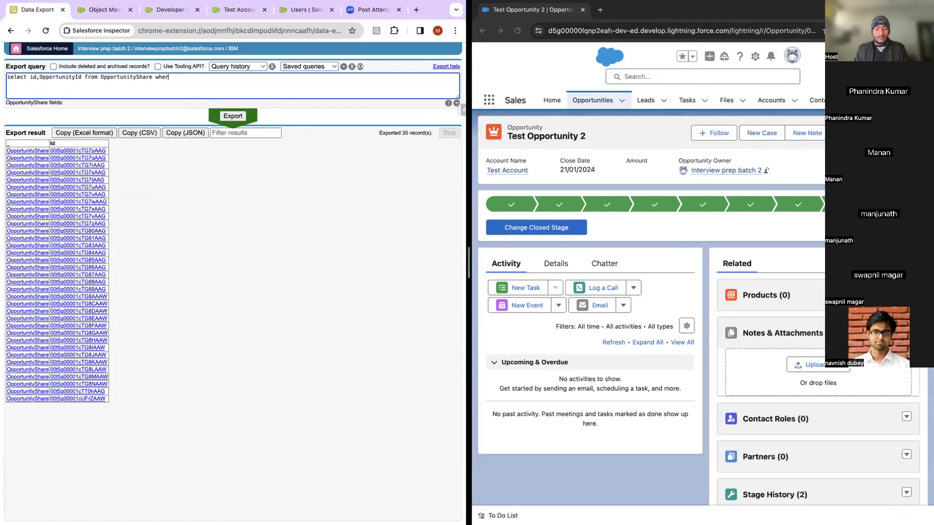
type("e id=")
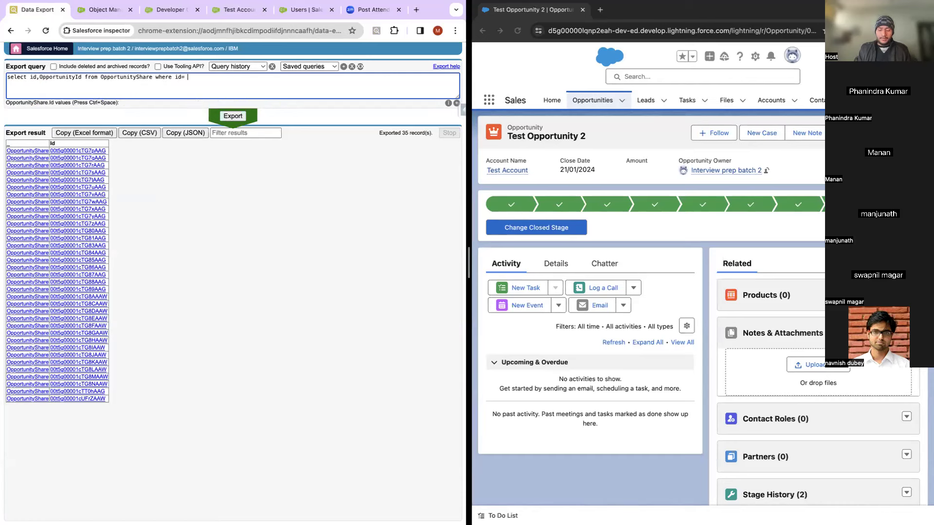
key("BackSpace")
key("BackSpace")
type("oppor")
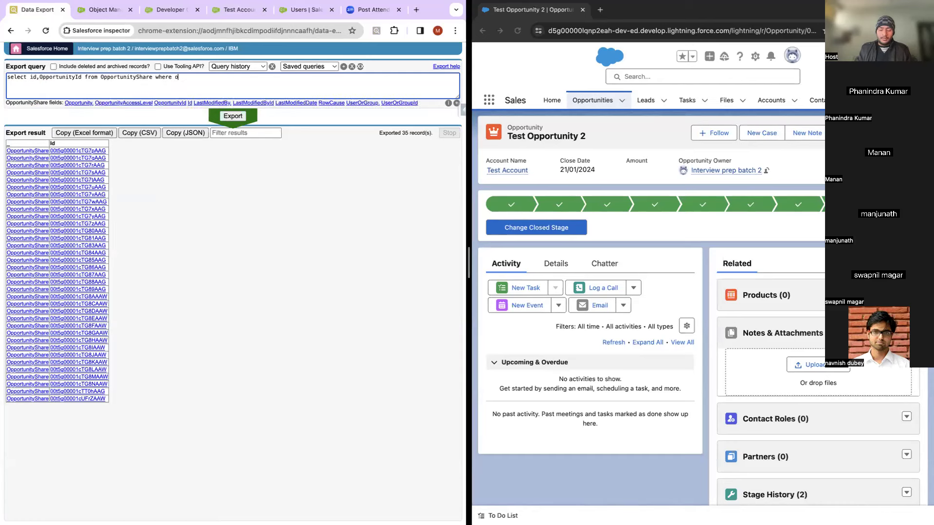
type("tunityif")
key("BackSpace")
type("d=''")
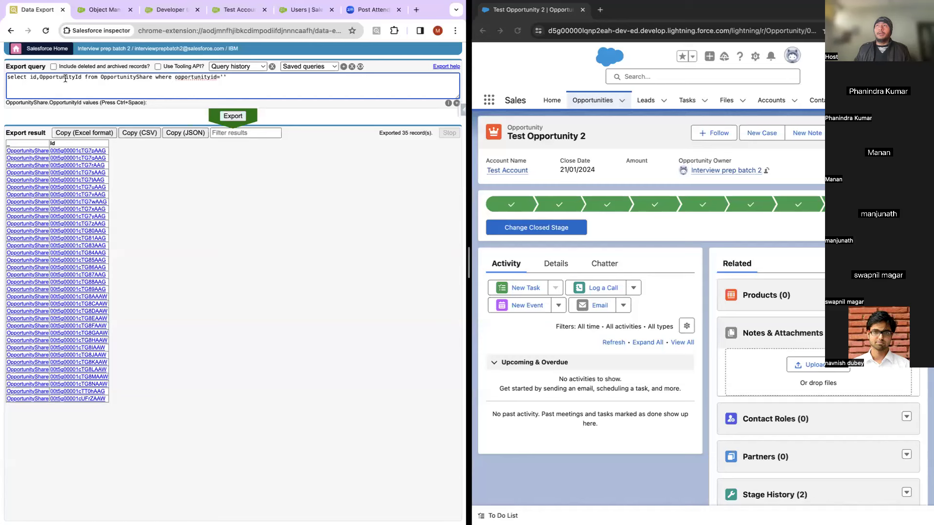
left_click(219, 78)
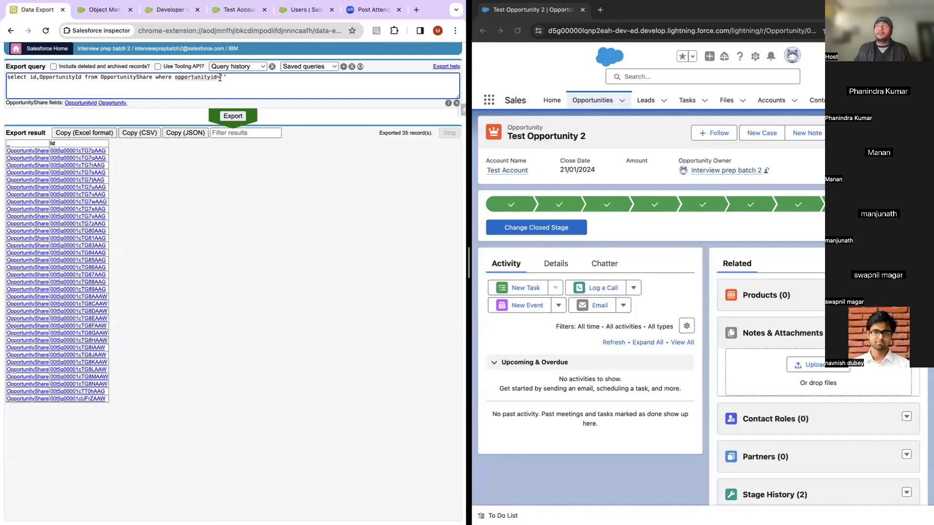
left_click(222, 77)
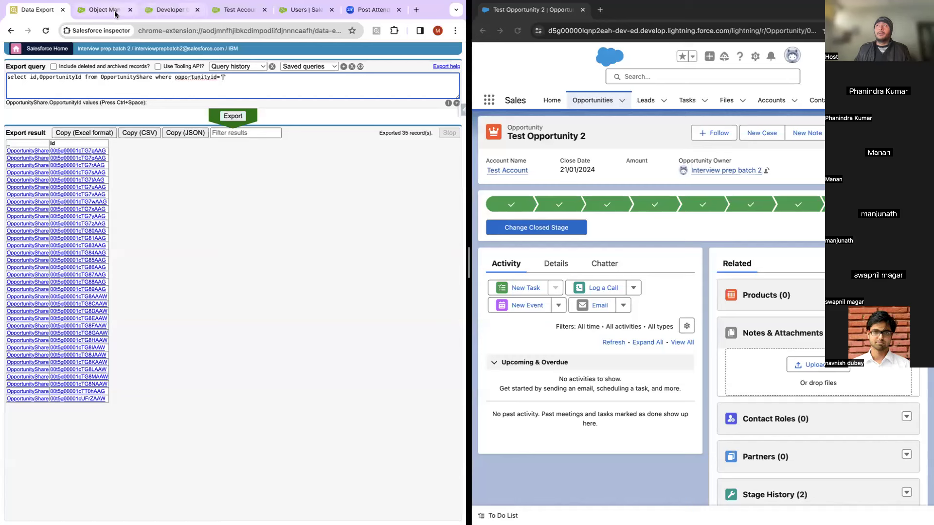
Step: Copy Test Opportunity 2's Id from the record URL into the quotes and export, returning 2 shares
left_click(794, 32)
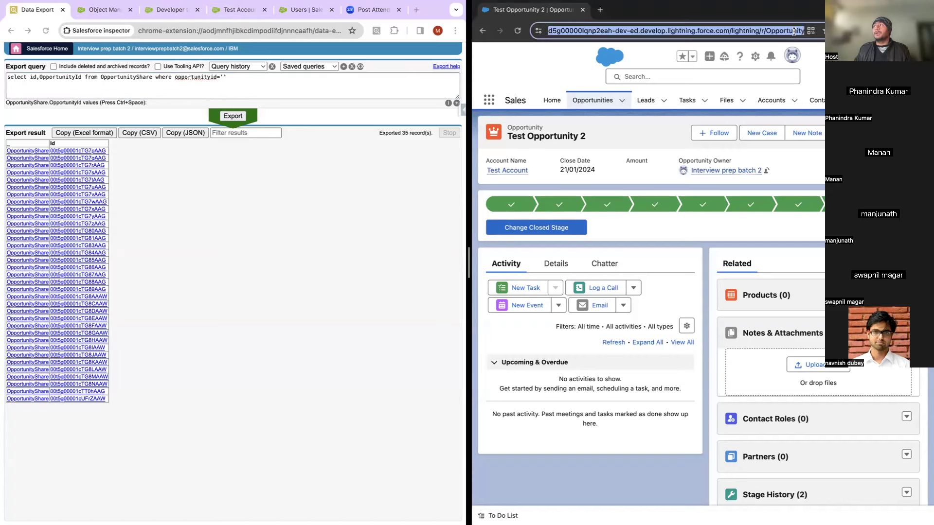
left_click(796, 33)
key("Right")
key("Right")
key("Right")
key("Right")
key("Right")
key("Right")
key("Right")
key("Right")
key("Right")
key("Right")
key("Right")
key("Right")
key("Right")
key("Right")
key("Right")
key("Right")
key("Right")
key("Right")
key("Right")
key("Right")
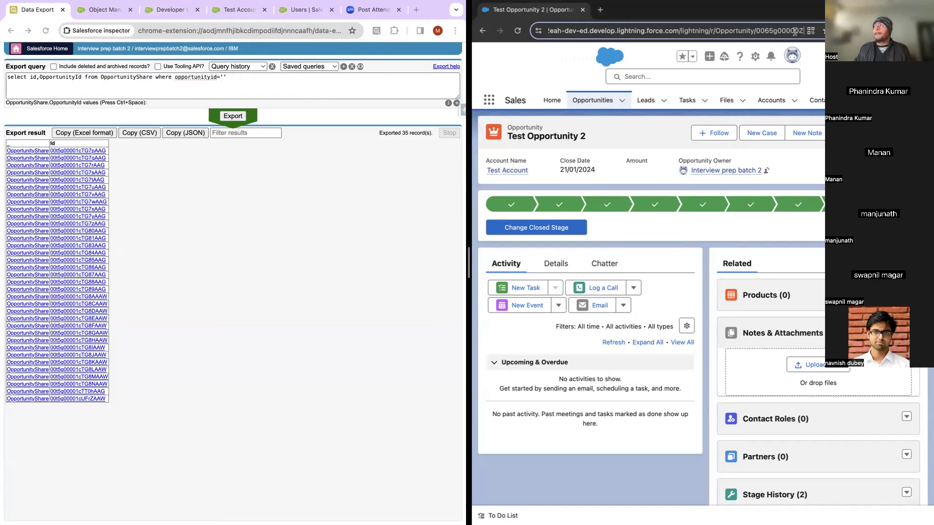
double_click(757, 33)
key("ctrl+c")
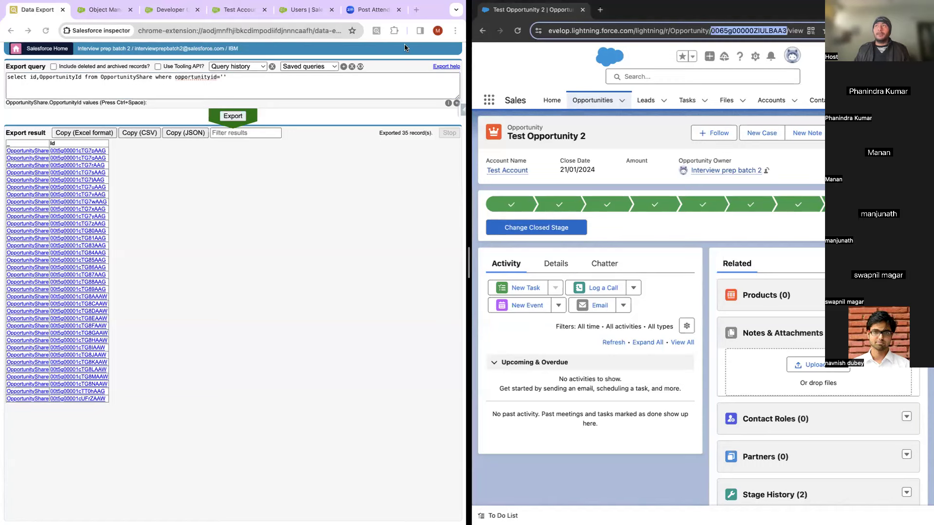
left_click(223, 74)
key("ctrl+v")
left_click(233, 117)
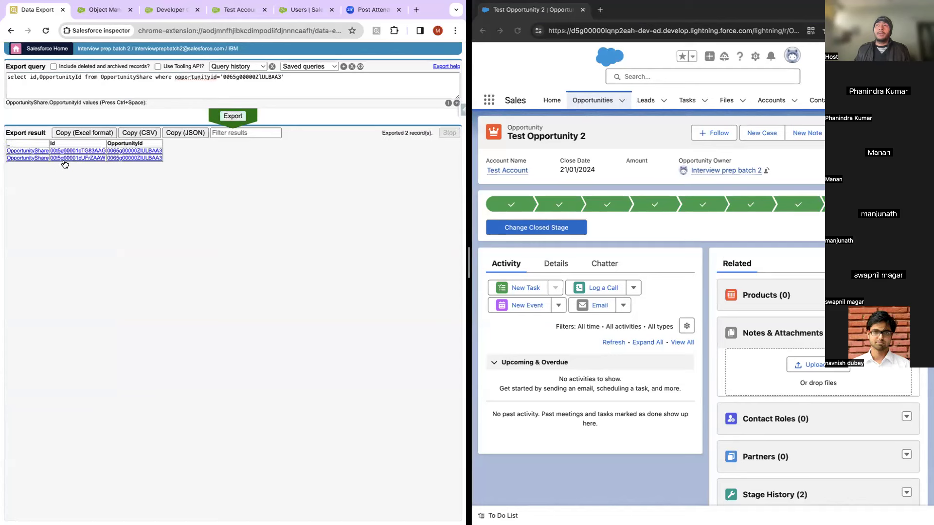
right_click(126, 151)
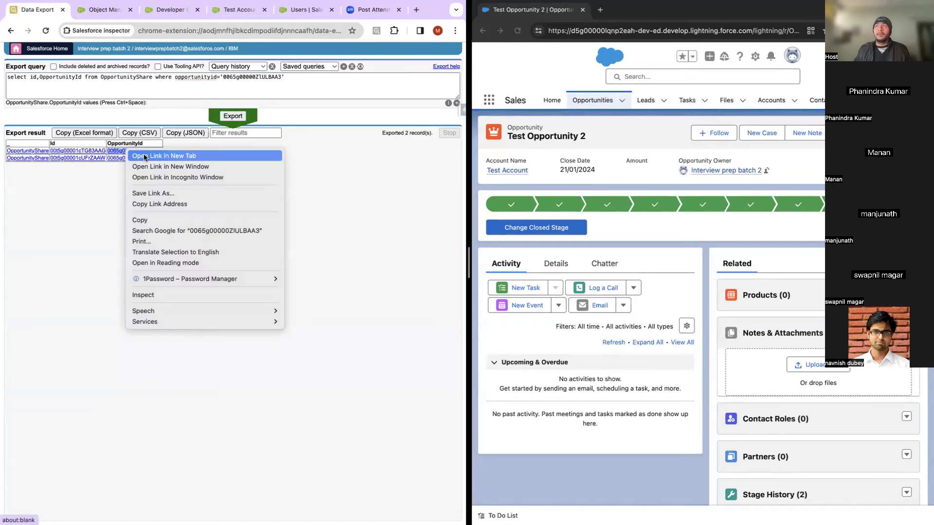
left_click(144, 157)
right_click(142, 158)
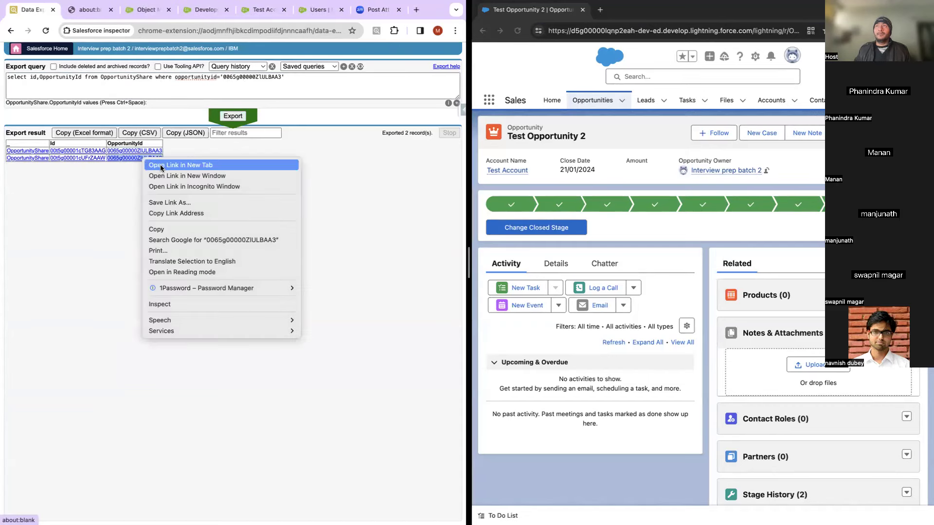
left_click(161, 166)
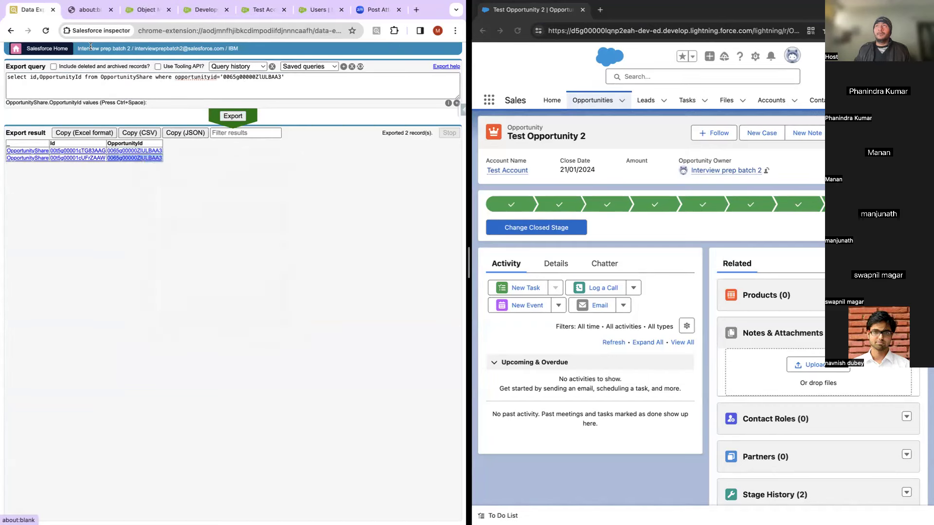
left_click(124, 151)
left_click(82, 153)
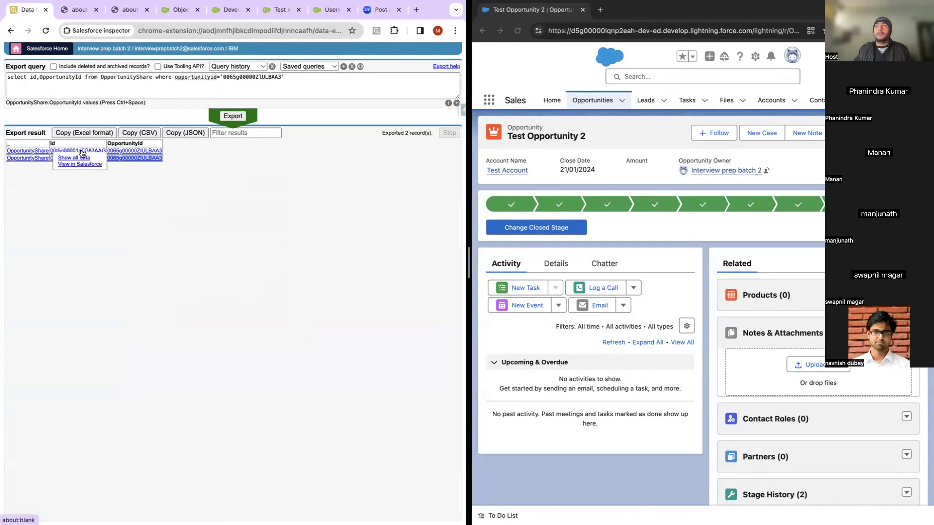
left_click(84, 164)
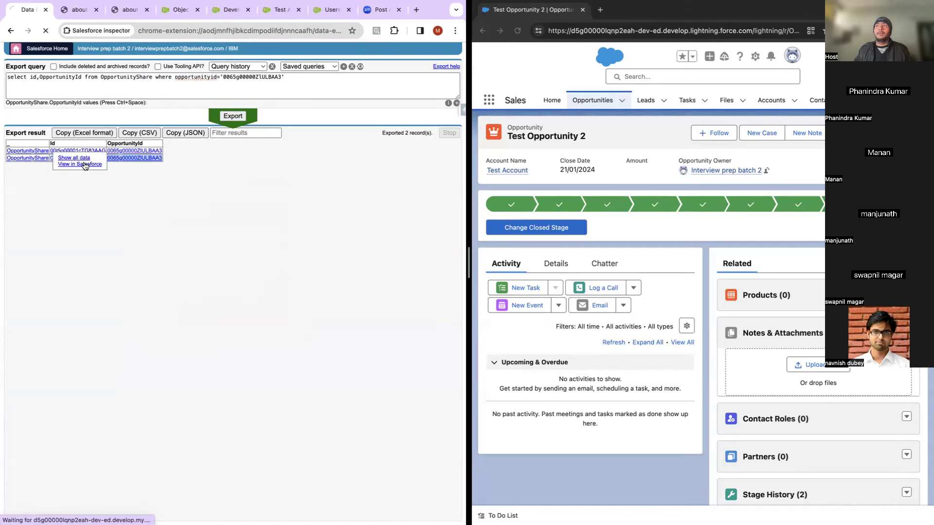
left_click(11, 31)
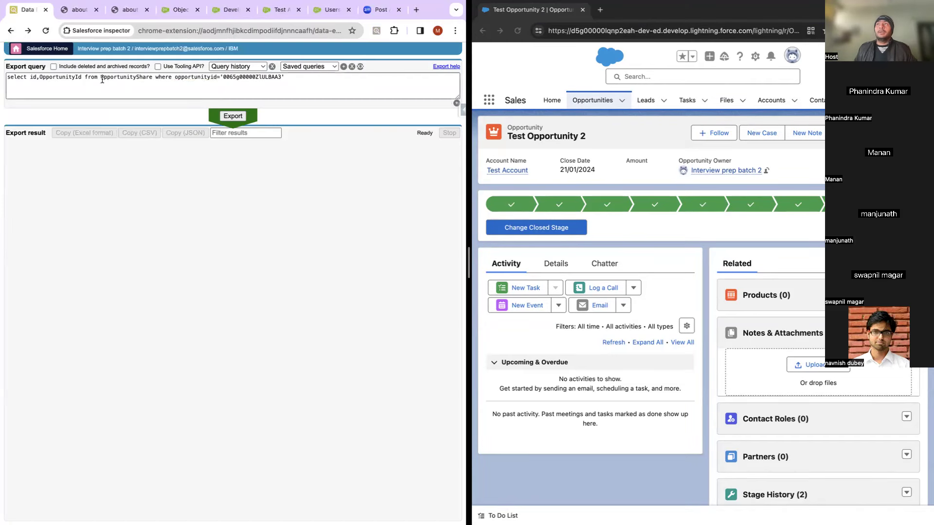
left_click(233, 116)
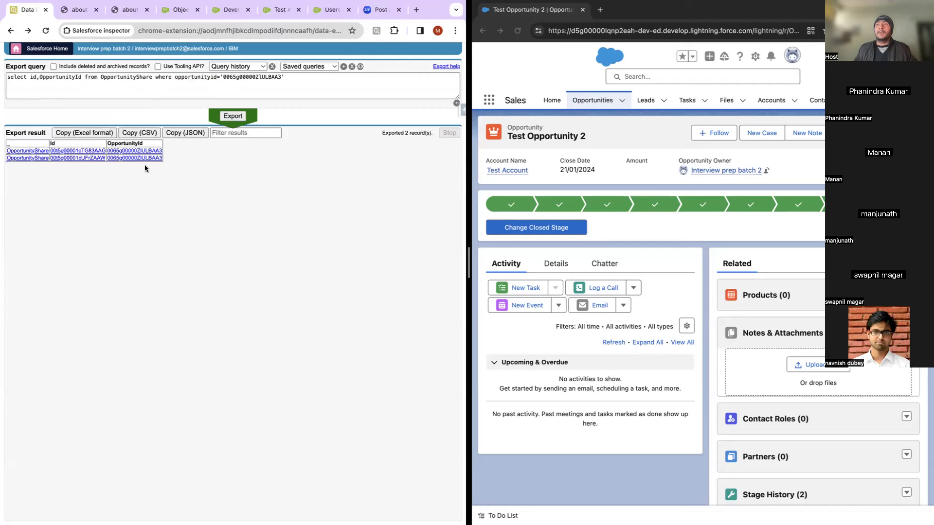
left_click(78, 158)
left_click(91, 159)
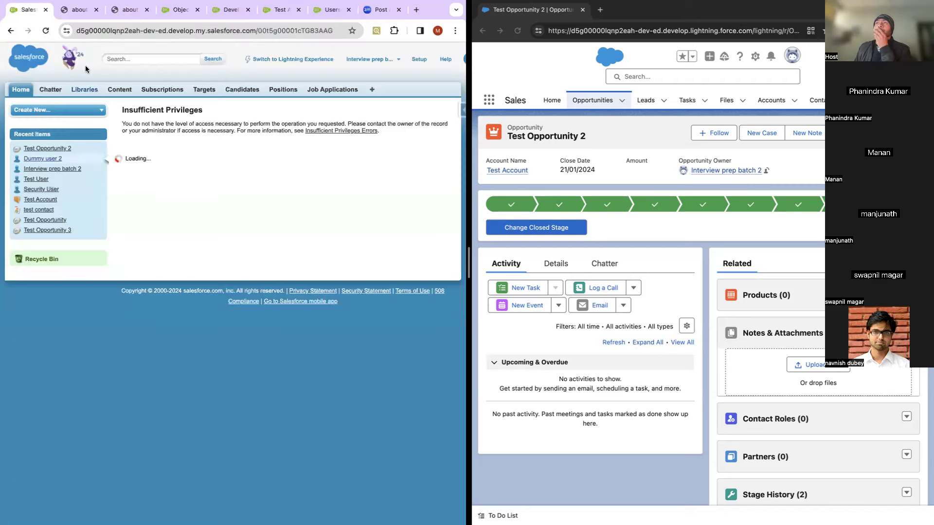
left_click(11, 30)
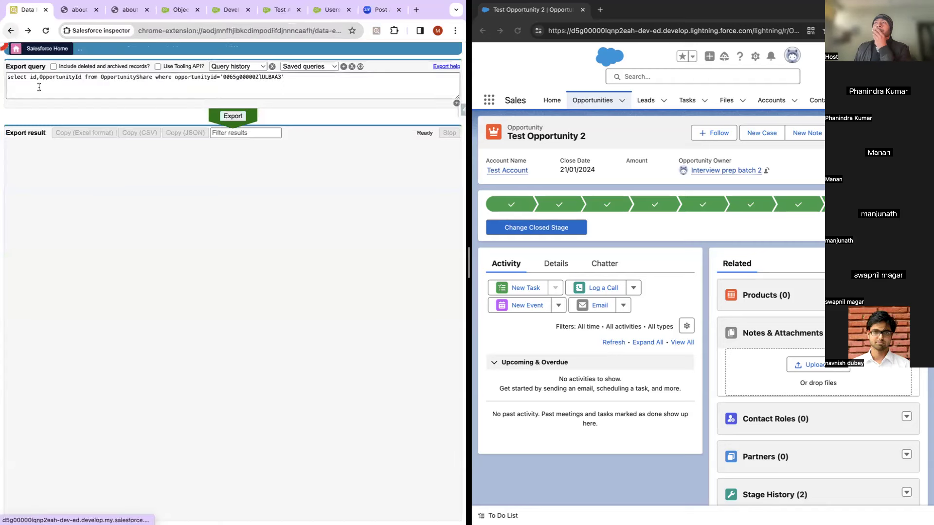
left_click(233, 116)
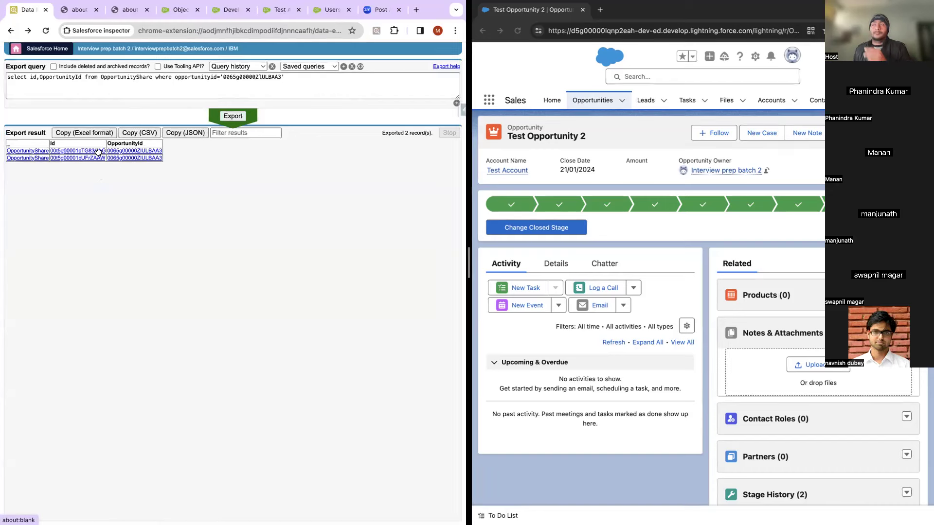
right_click(97, 151)
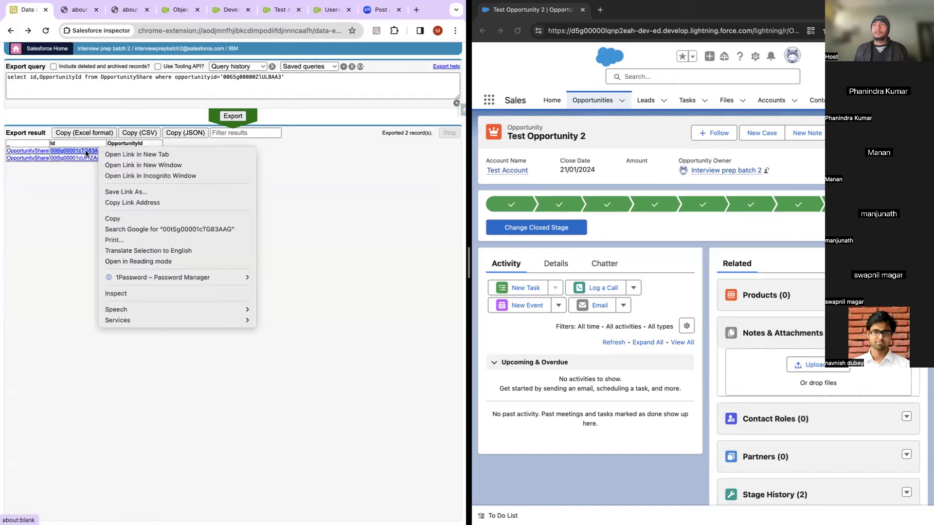
left_click(88, 154)
left_click(88, 152)
left_click(90, 159)
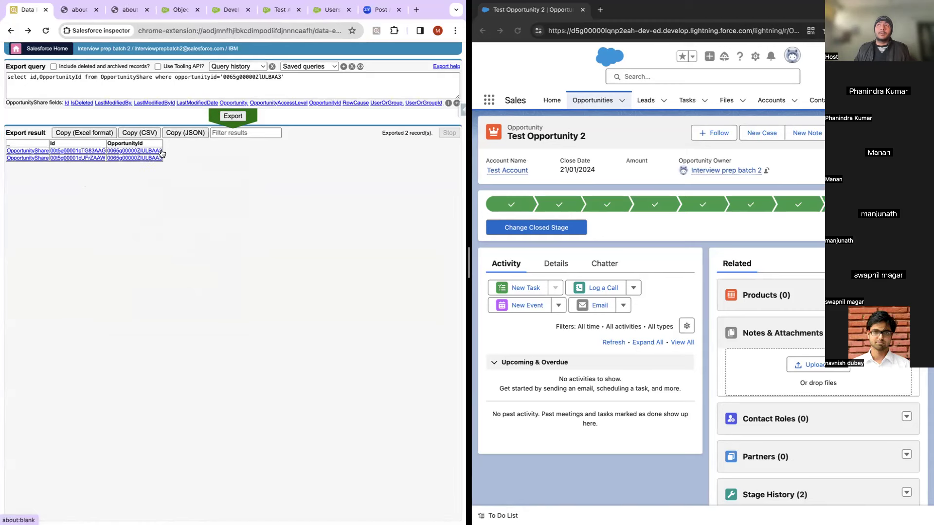
Step: Add UserOrGroupId after OpportunityId, rerun the export, and inspect a UserOrGroupId value in the results
left_click(82, 77)
type(",")
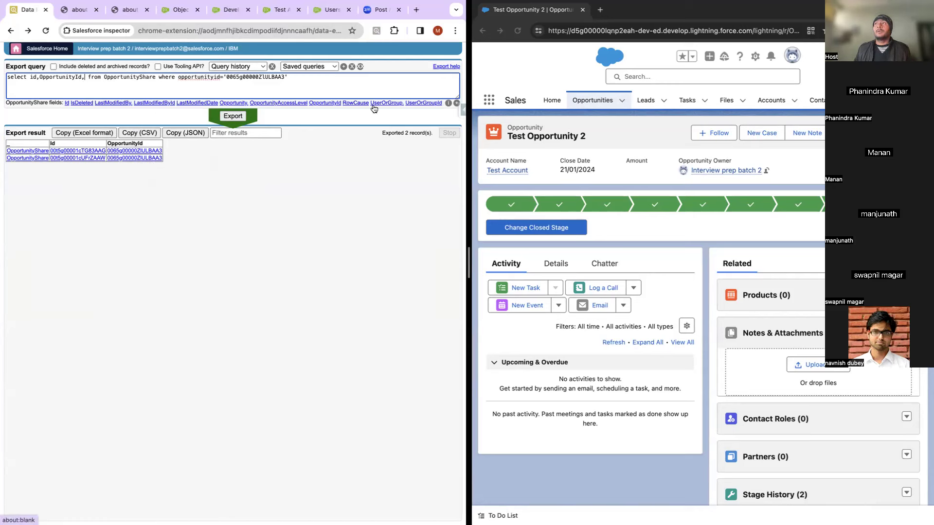
left_click(421, 103)
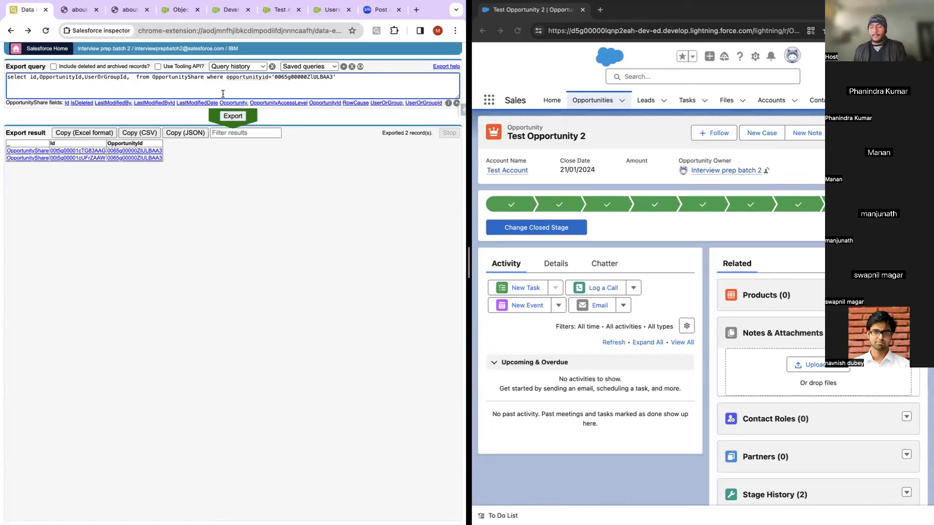
key("BackSpace")
key("BackSpace")
left_click(225, 116)
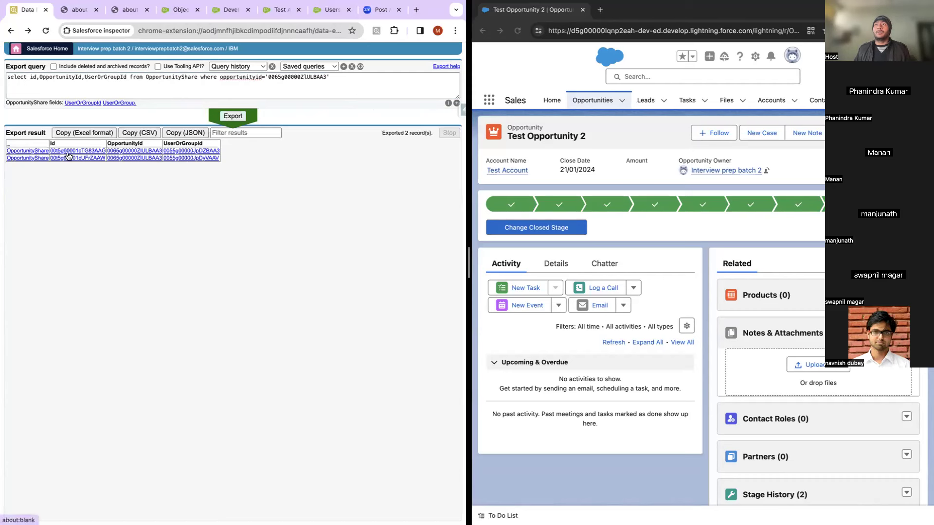
left_click(165, 158)
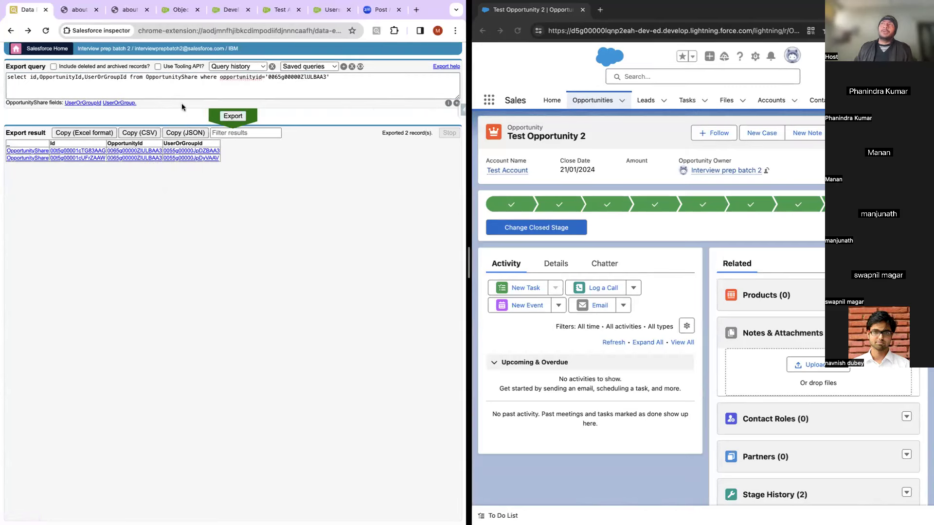